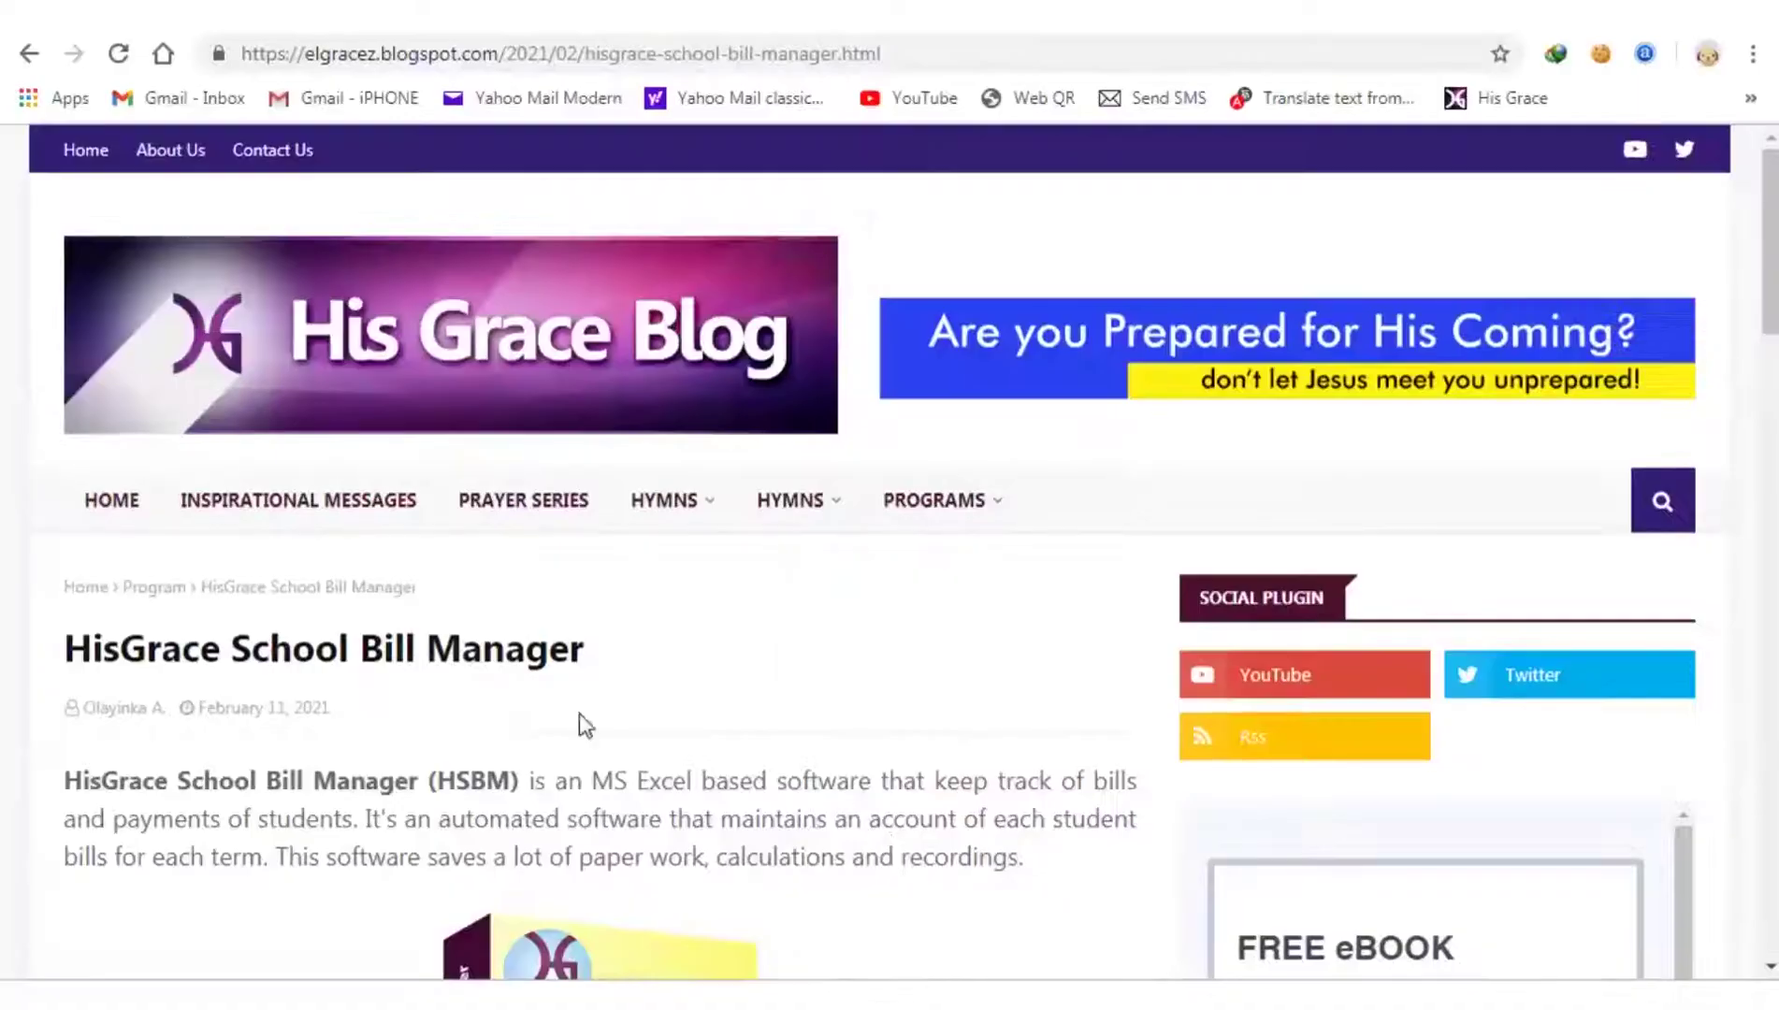
- Download the HSBM_Setup.exe trial installer (445.9KB) from MediaFire via the blog's Download Trial Version link
scroll(441, 433, "down", 15)
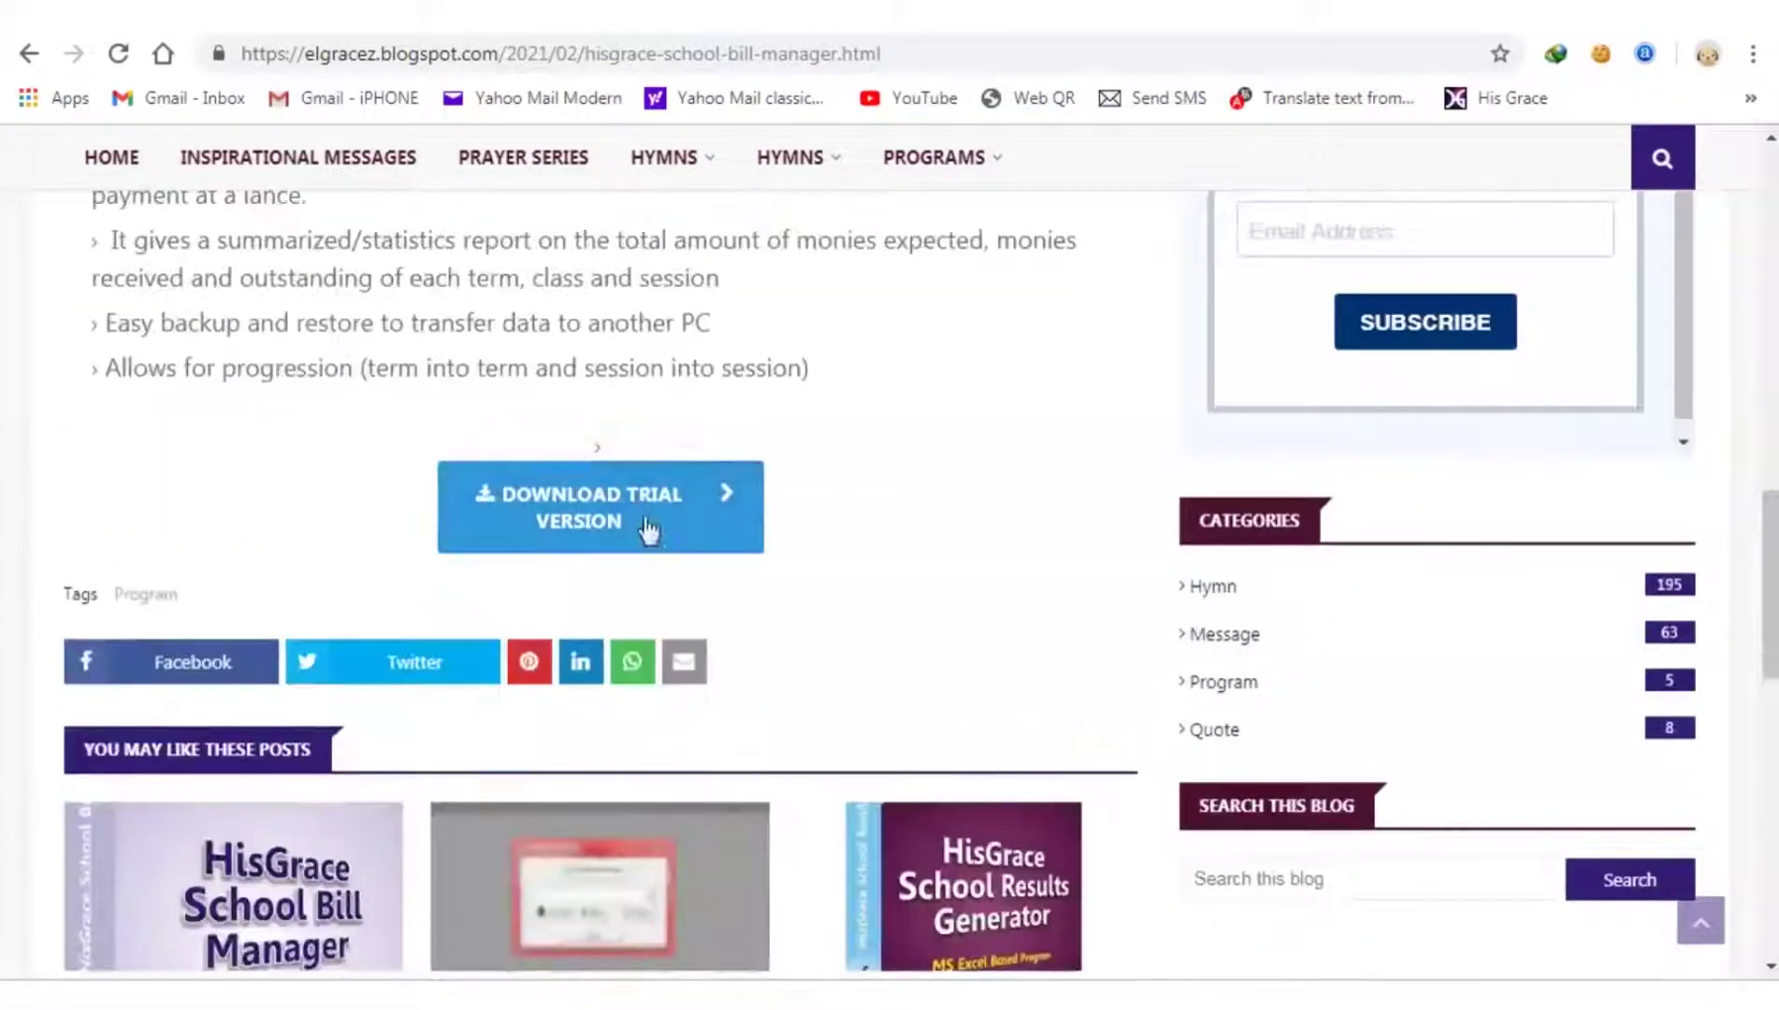
left_click(648, 529)
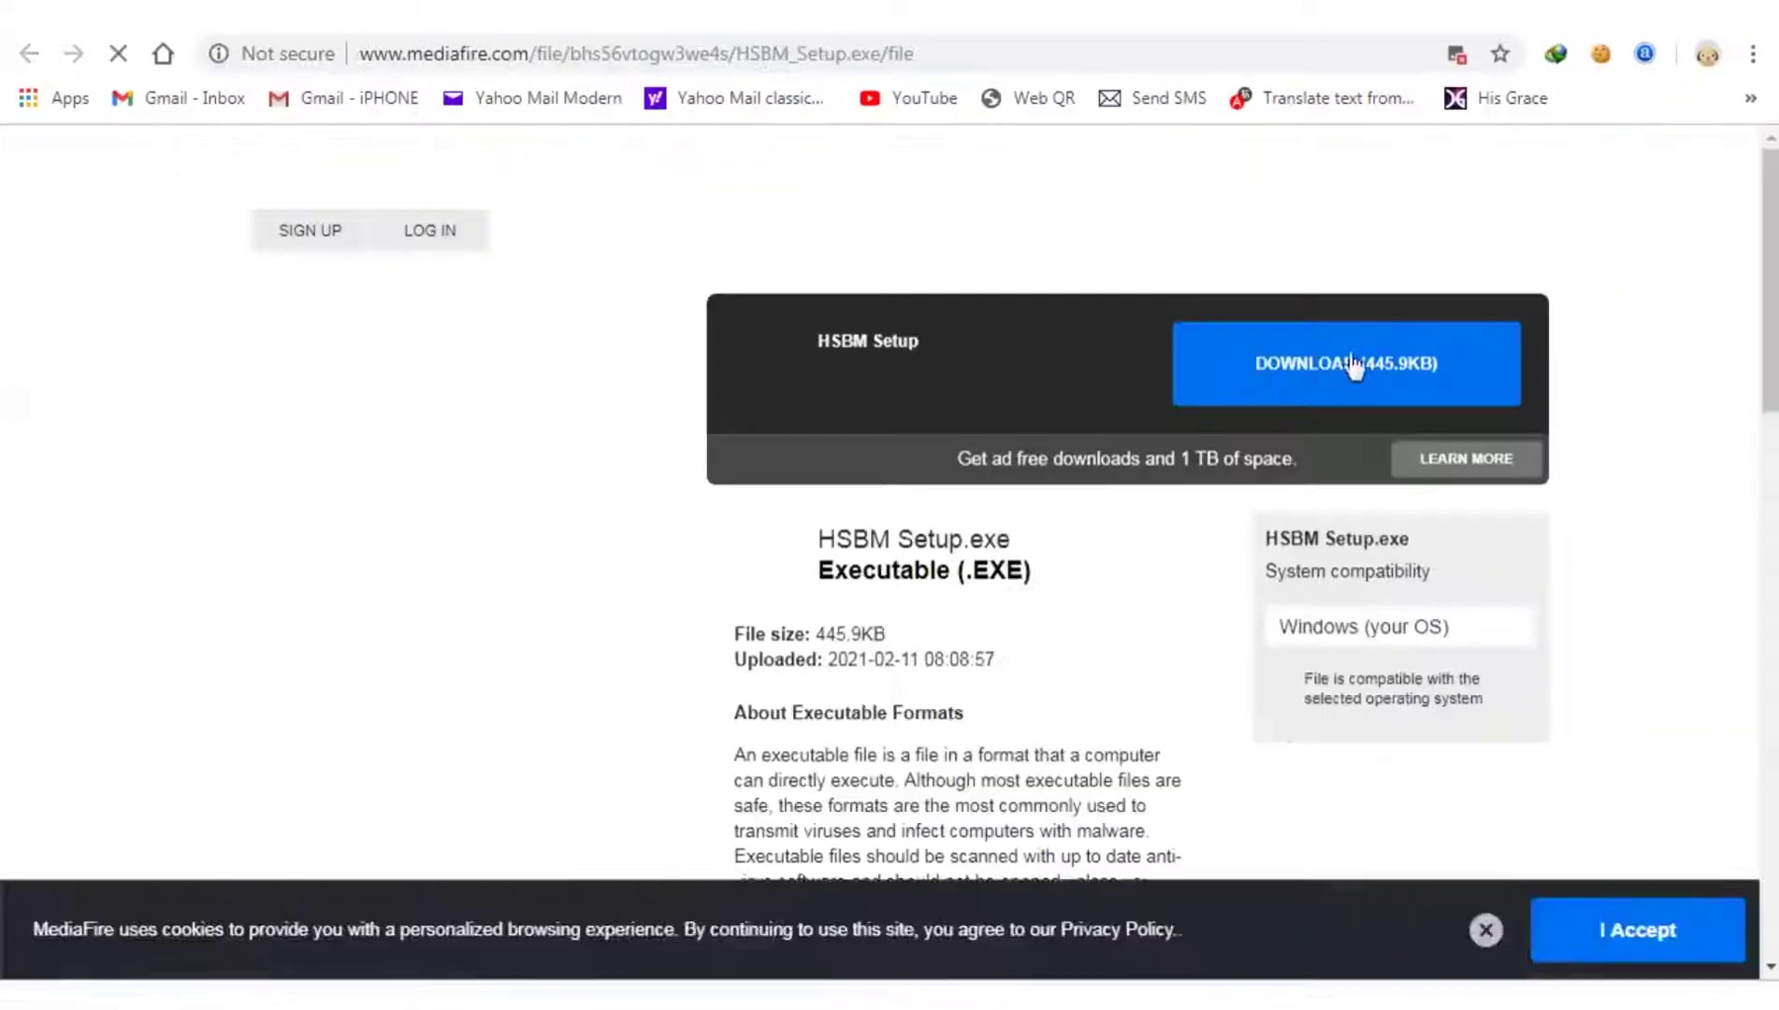
left_click(1353, 364)
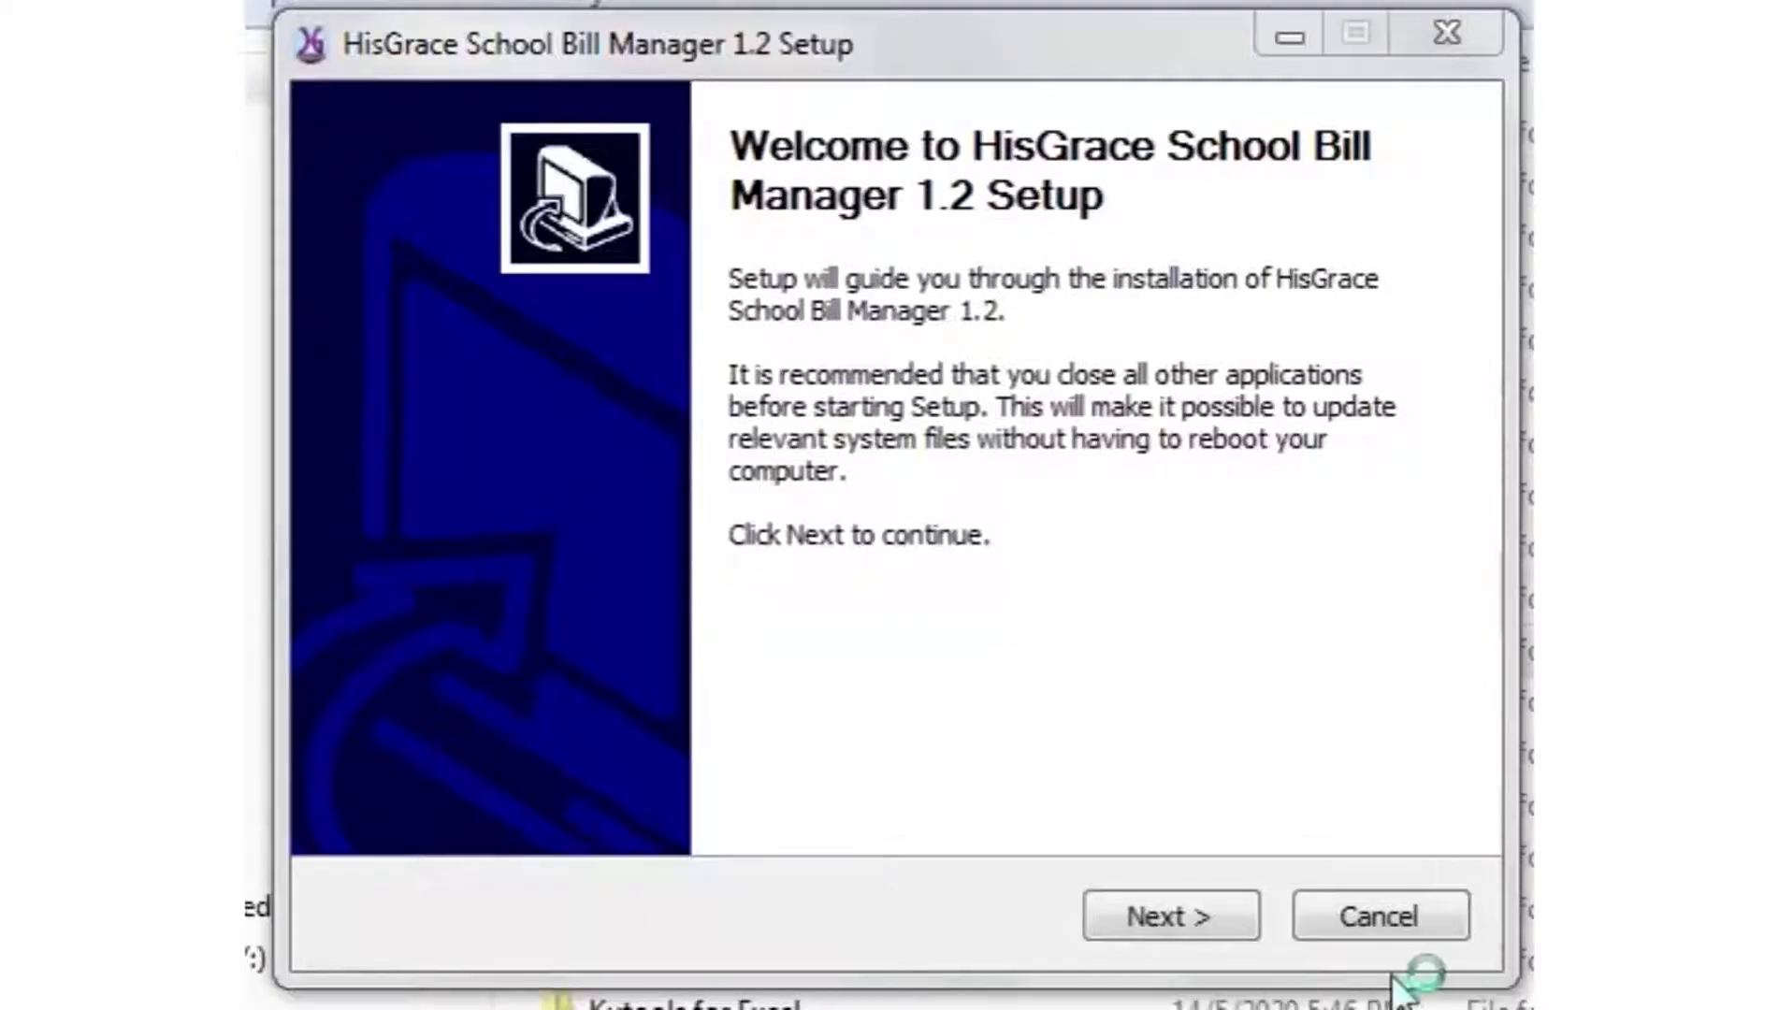
- Install HisGrace School Bill Manager 1.2 to the default location, accepting the licence, and finish to launch Excel
left_click(1156, 925)
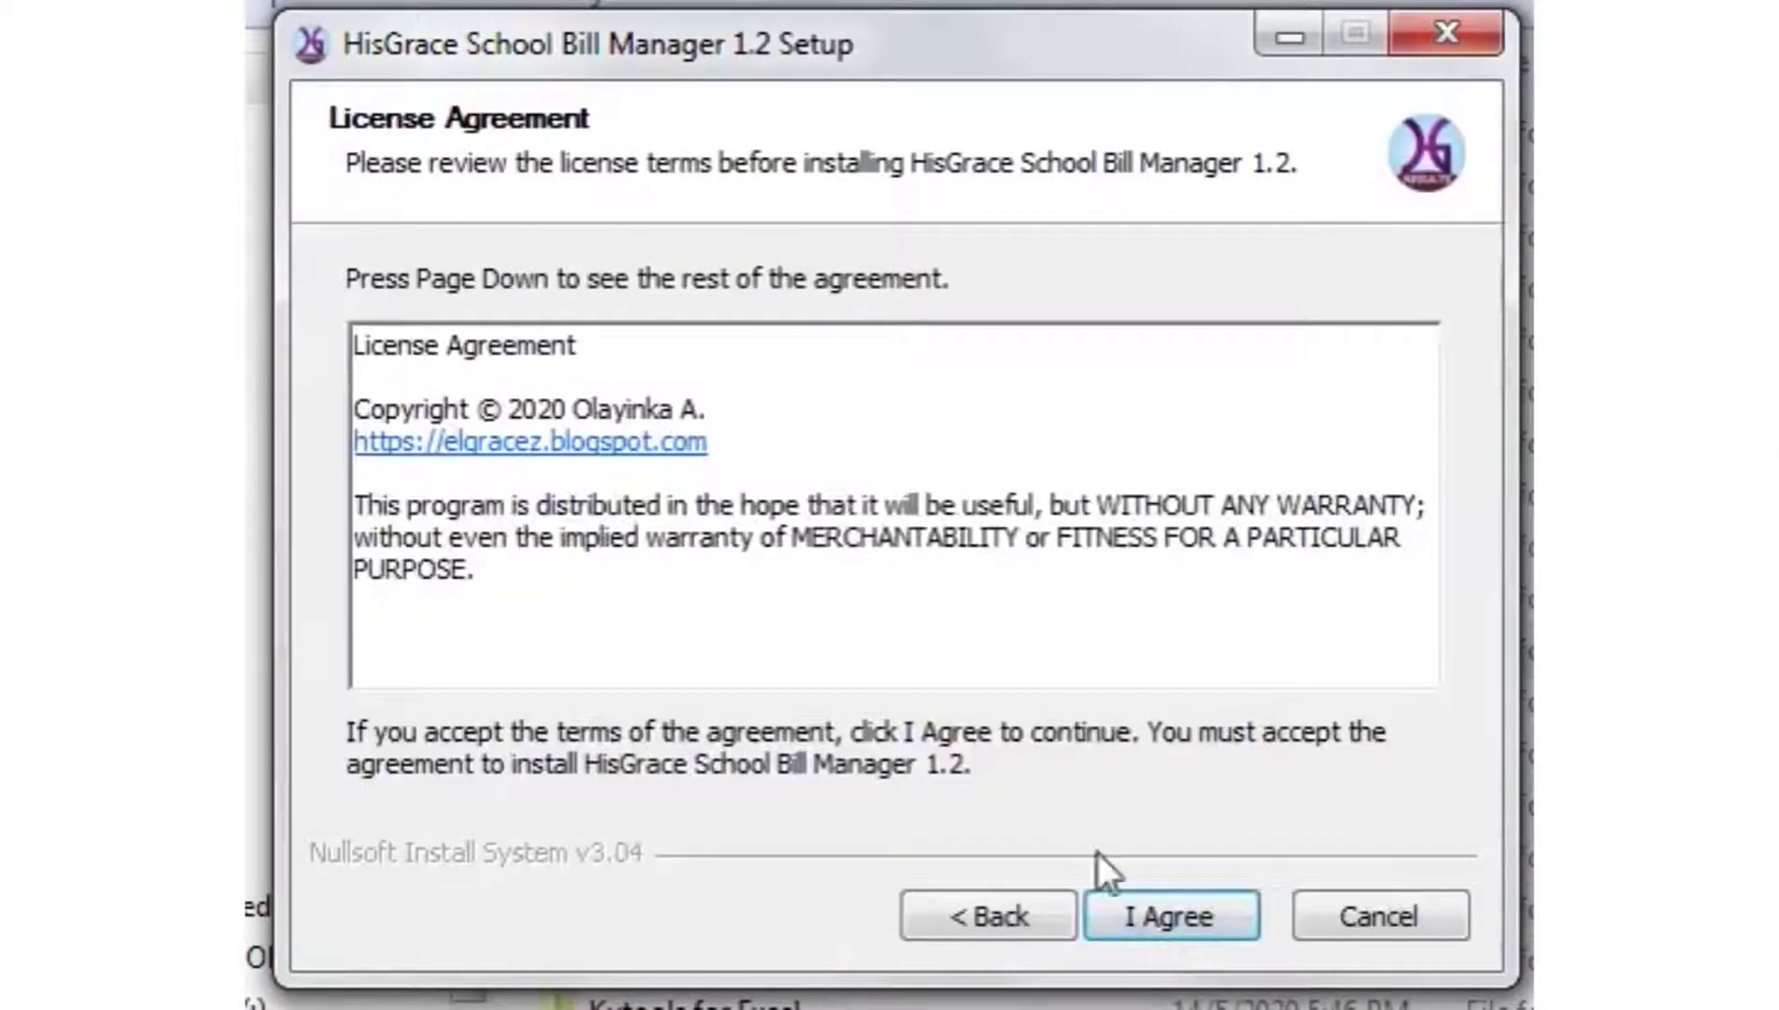
left_click(1252, 924)
left_click(1181, 915)
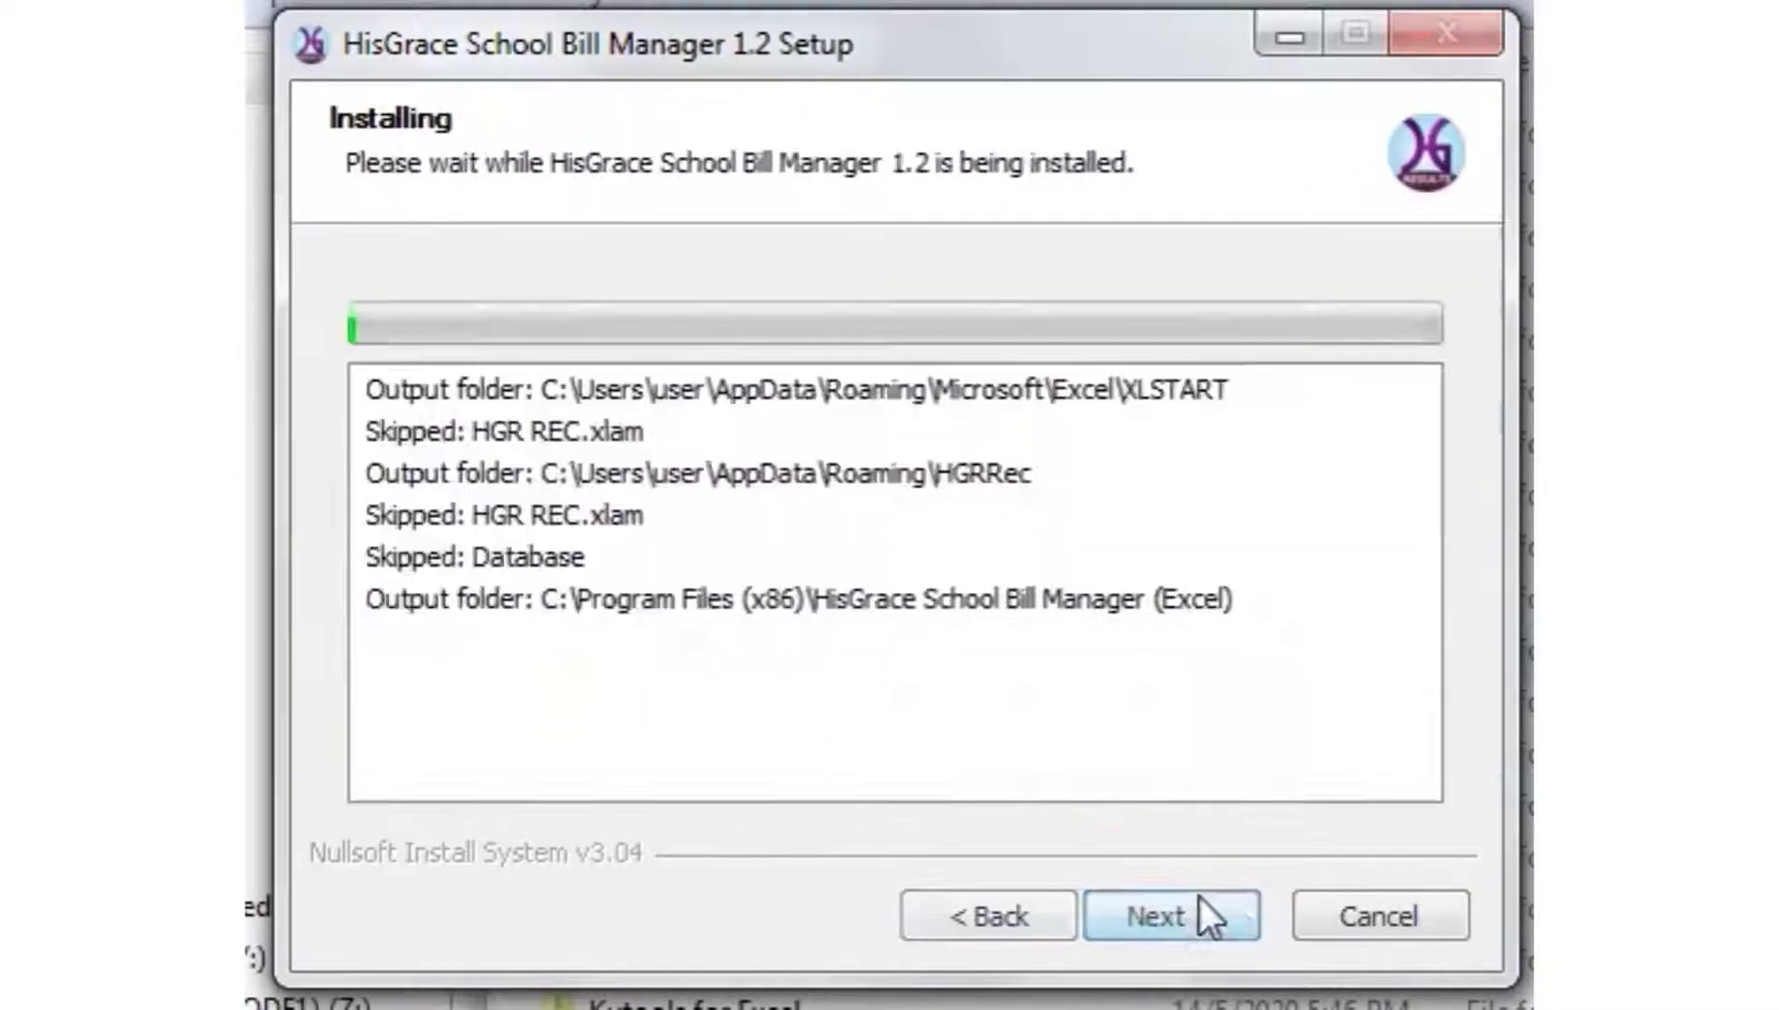
left_click(1173, 917)
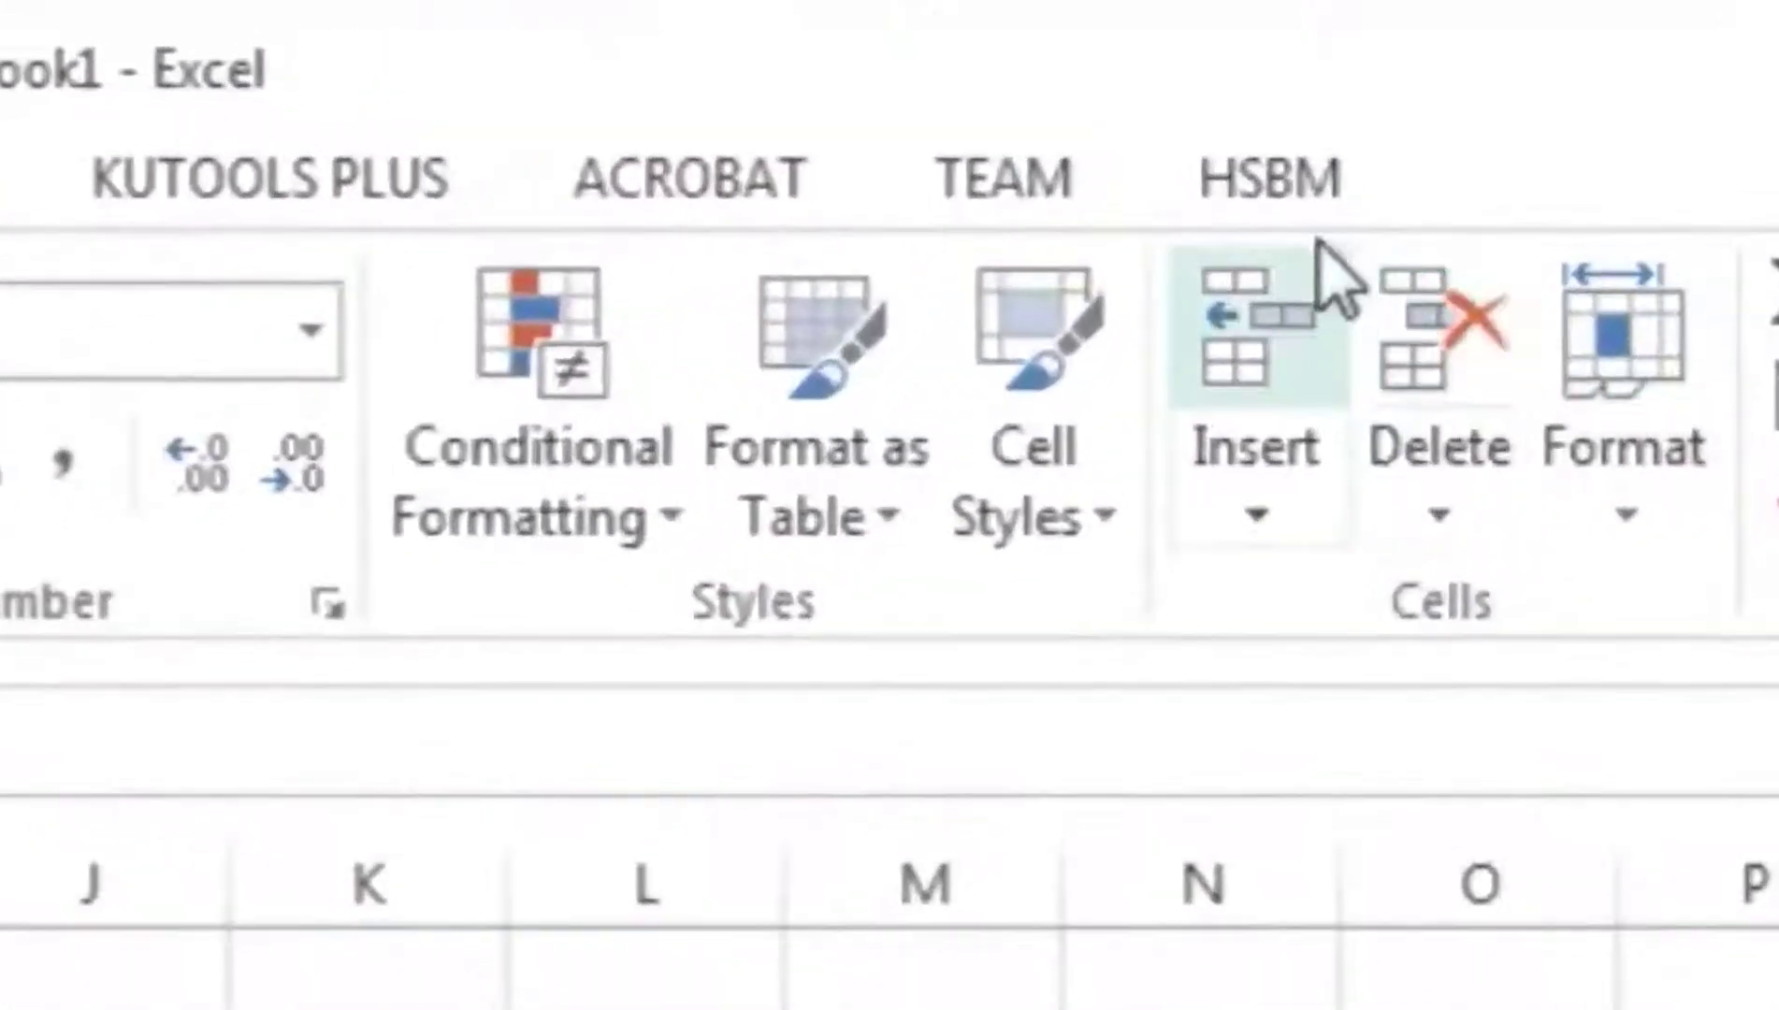
- Add 2019/2020 as a new academic session through Session Registration on the HSBM tab
left_click(1284, 207)
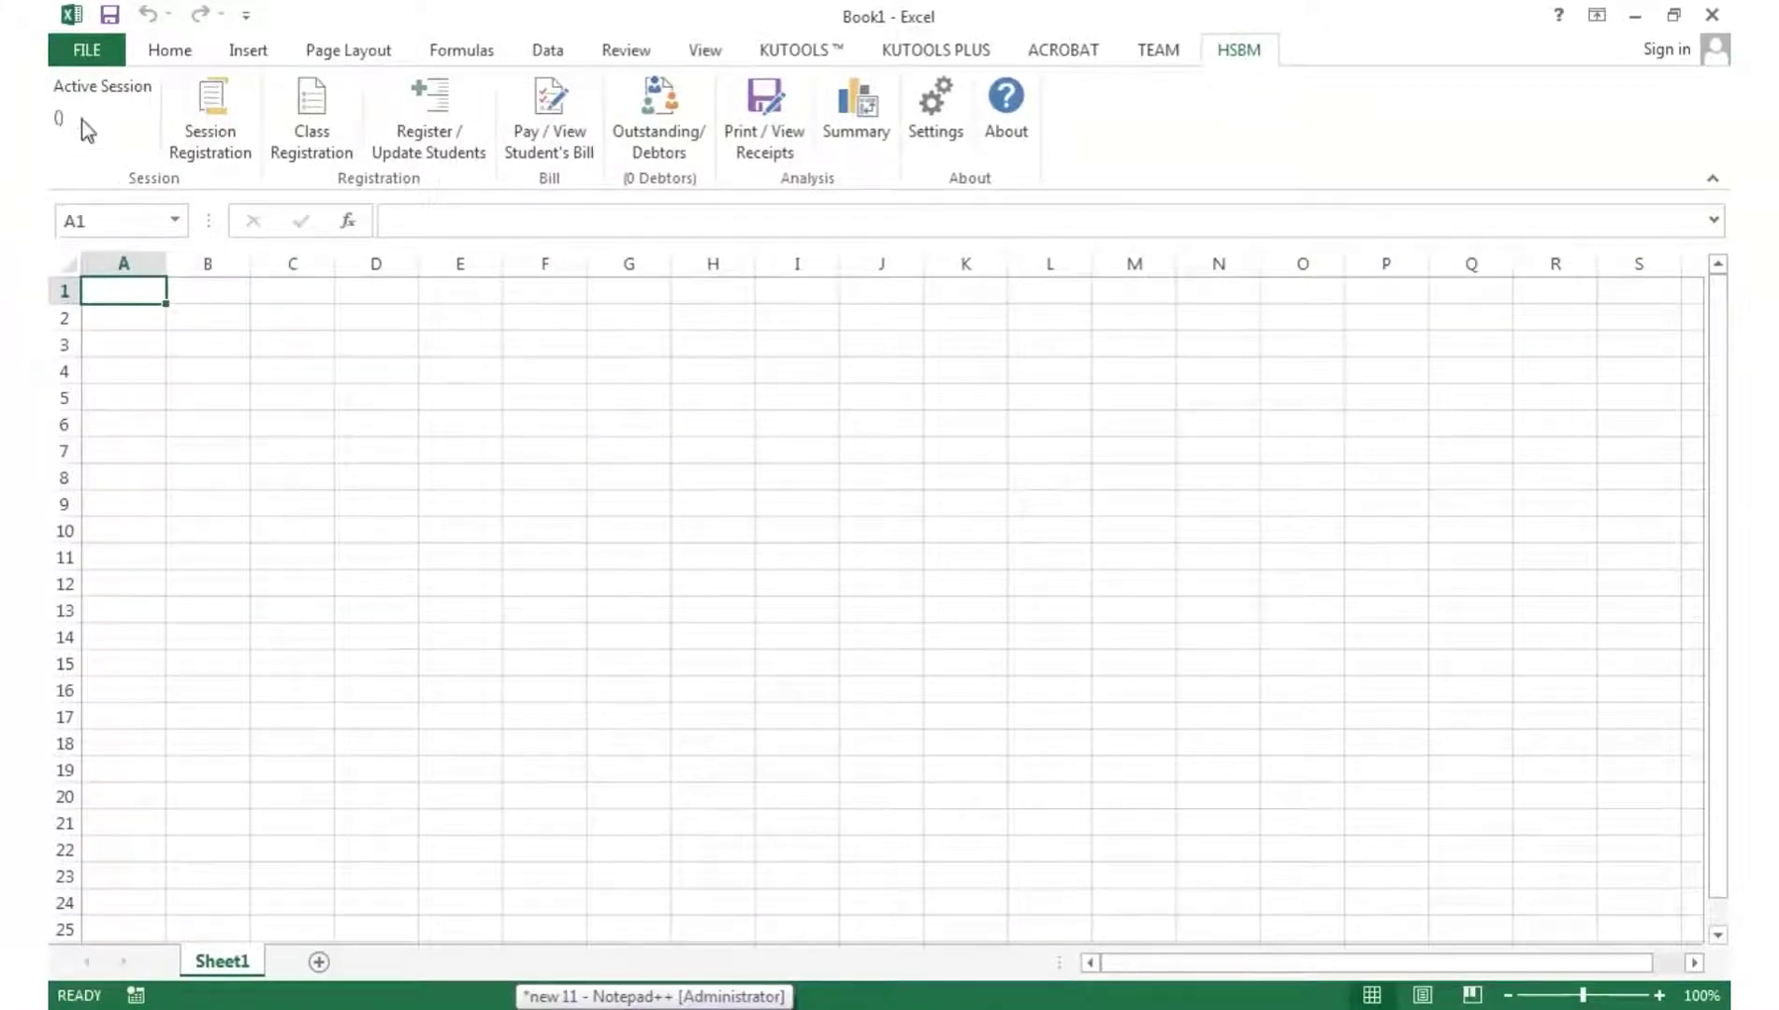
left_click(211, 145)
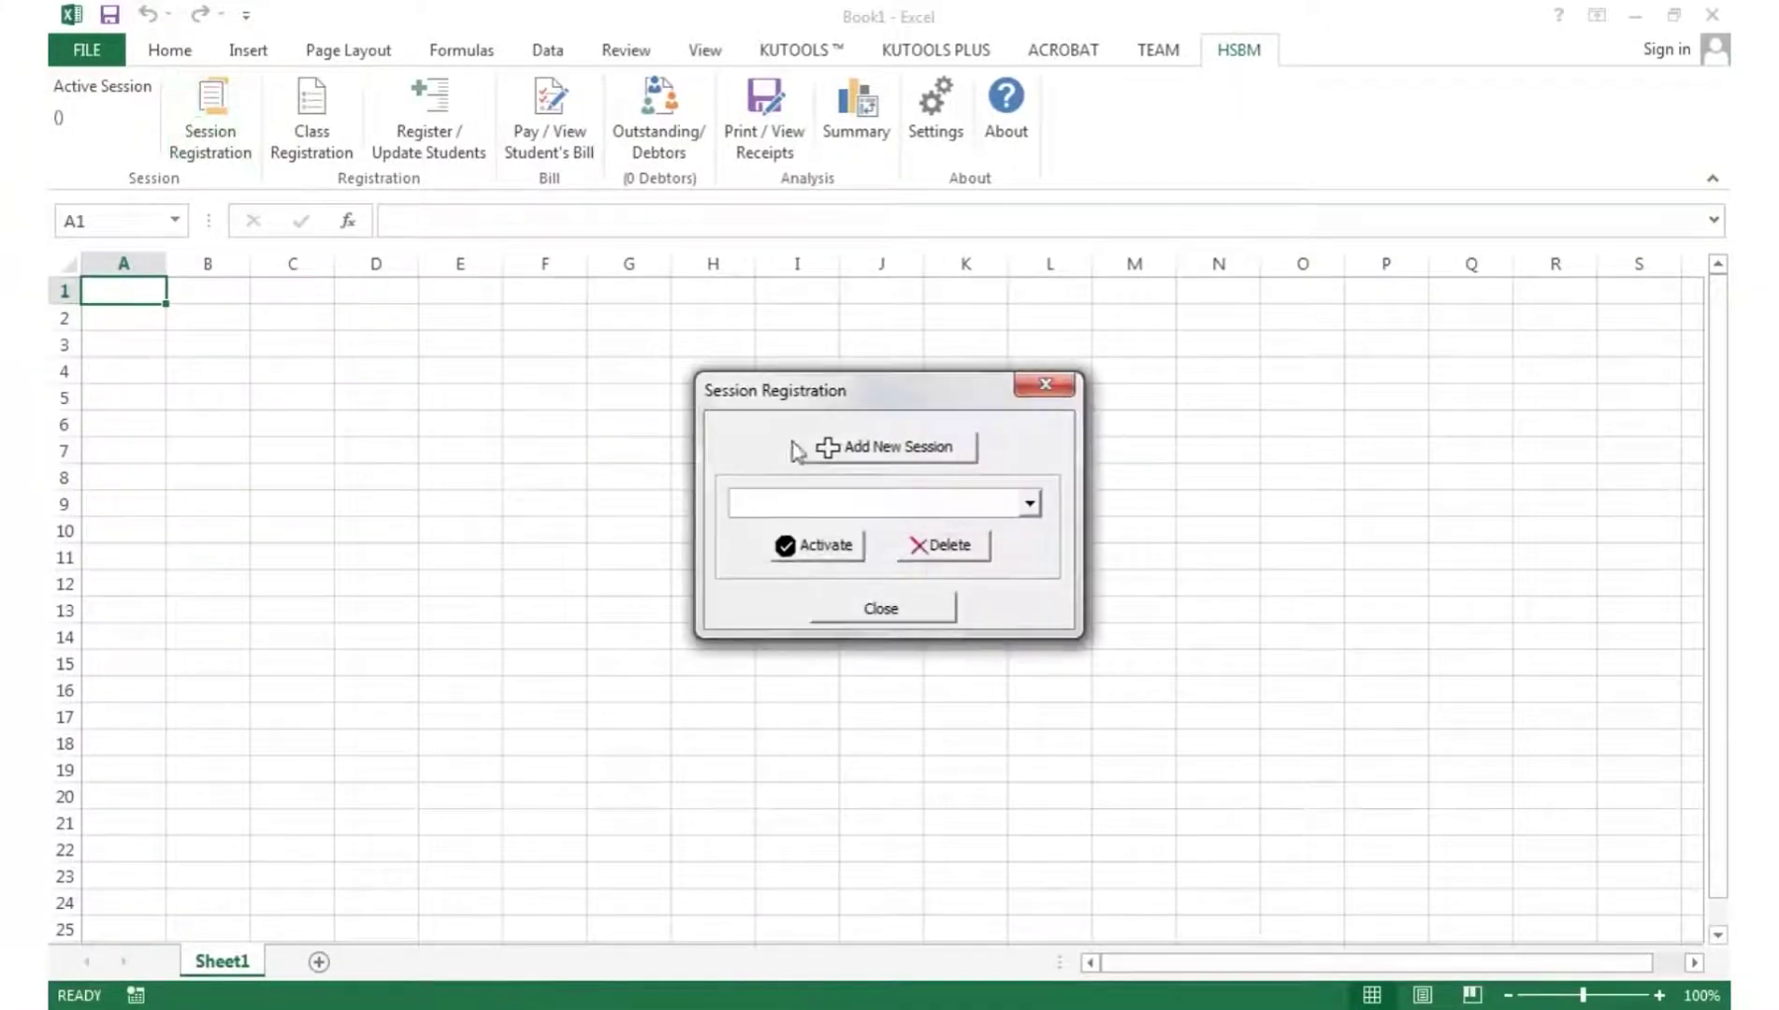
left_click(861, 455)
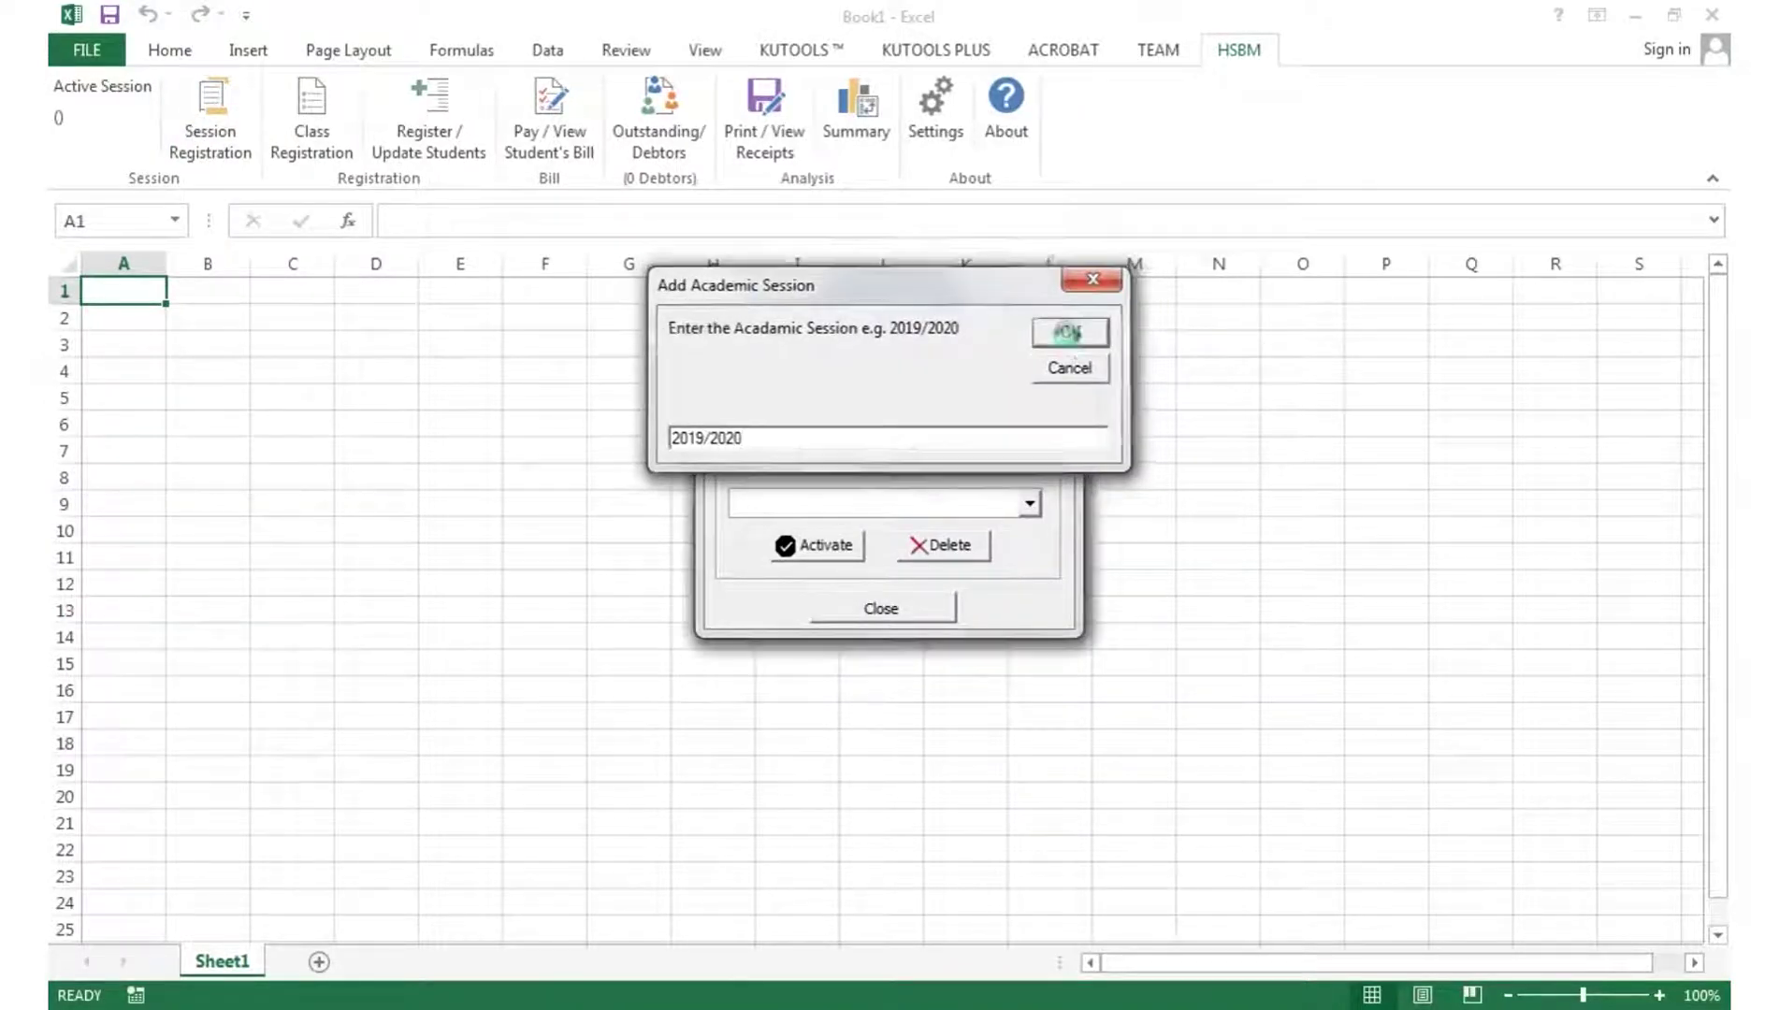
left_click(1069, 332)
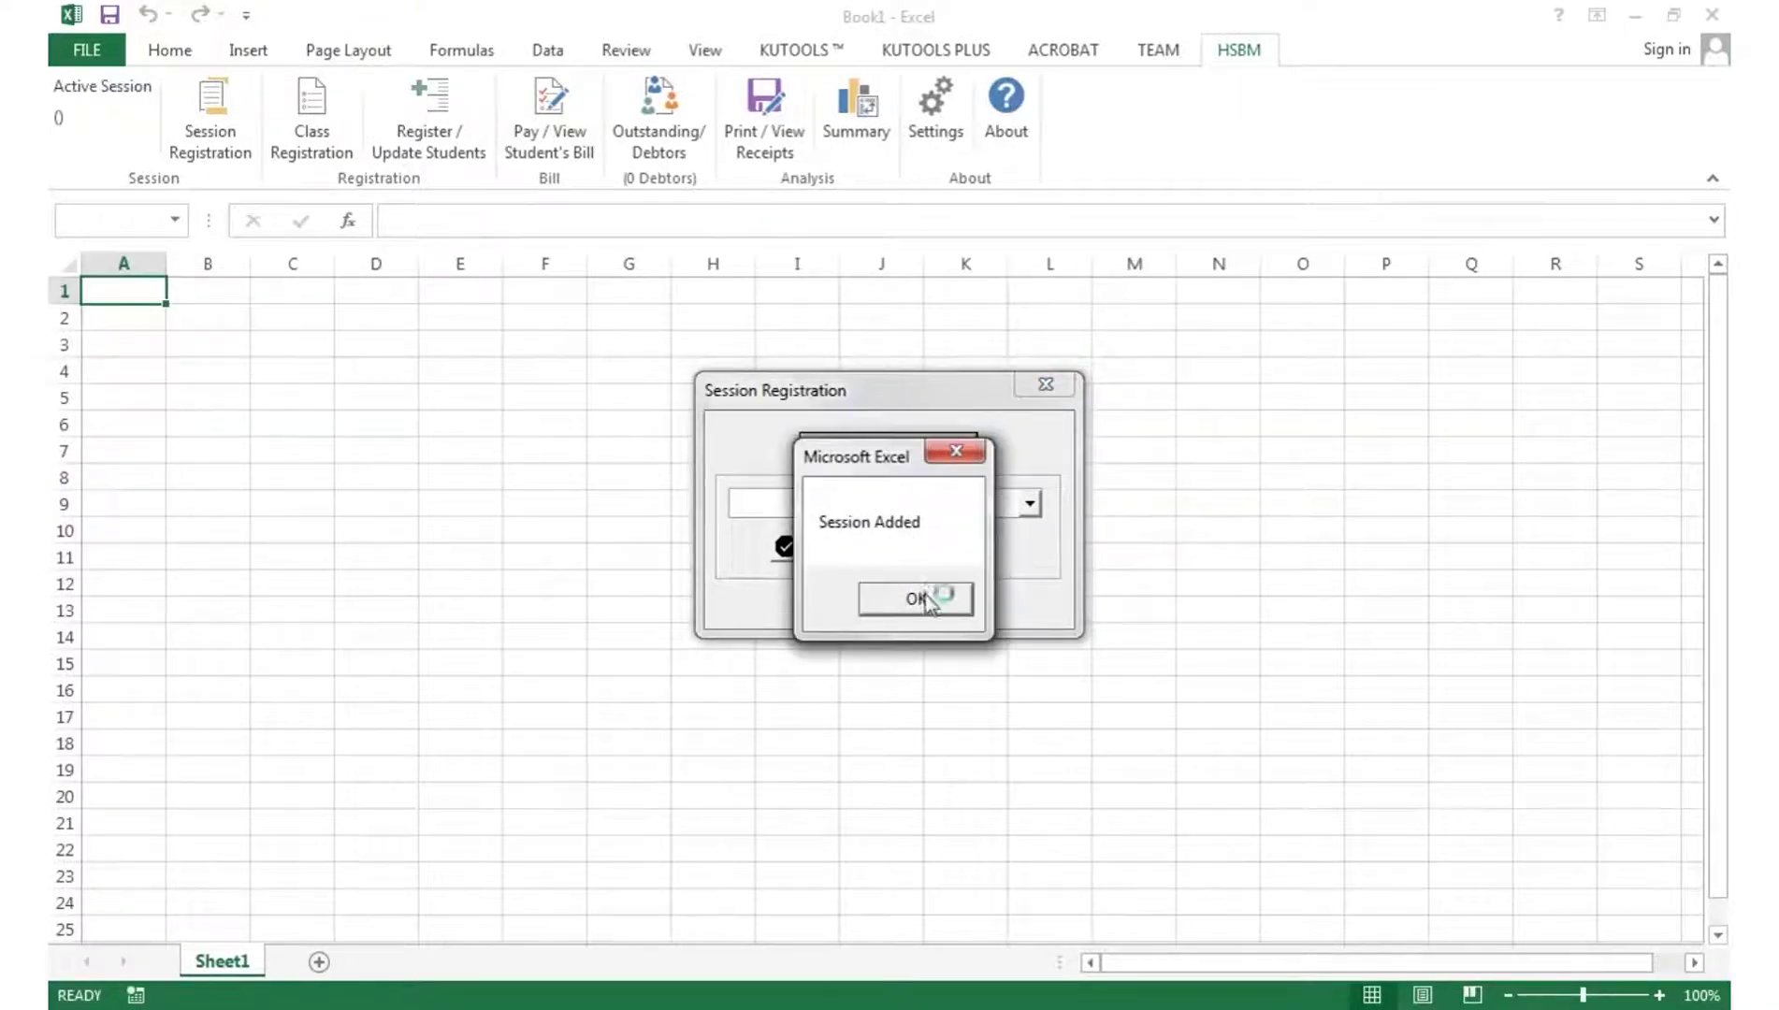
left_click(936, 596)
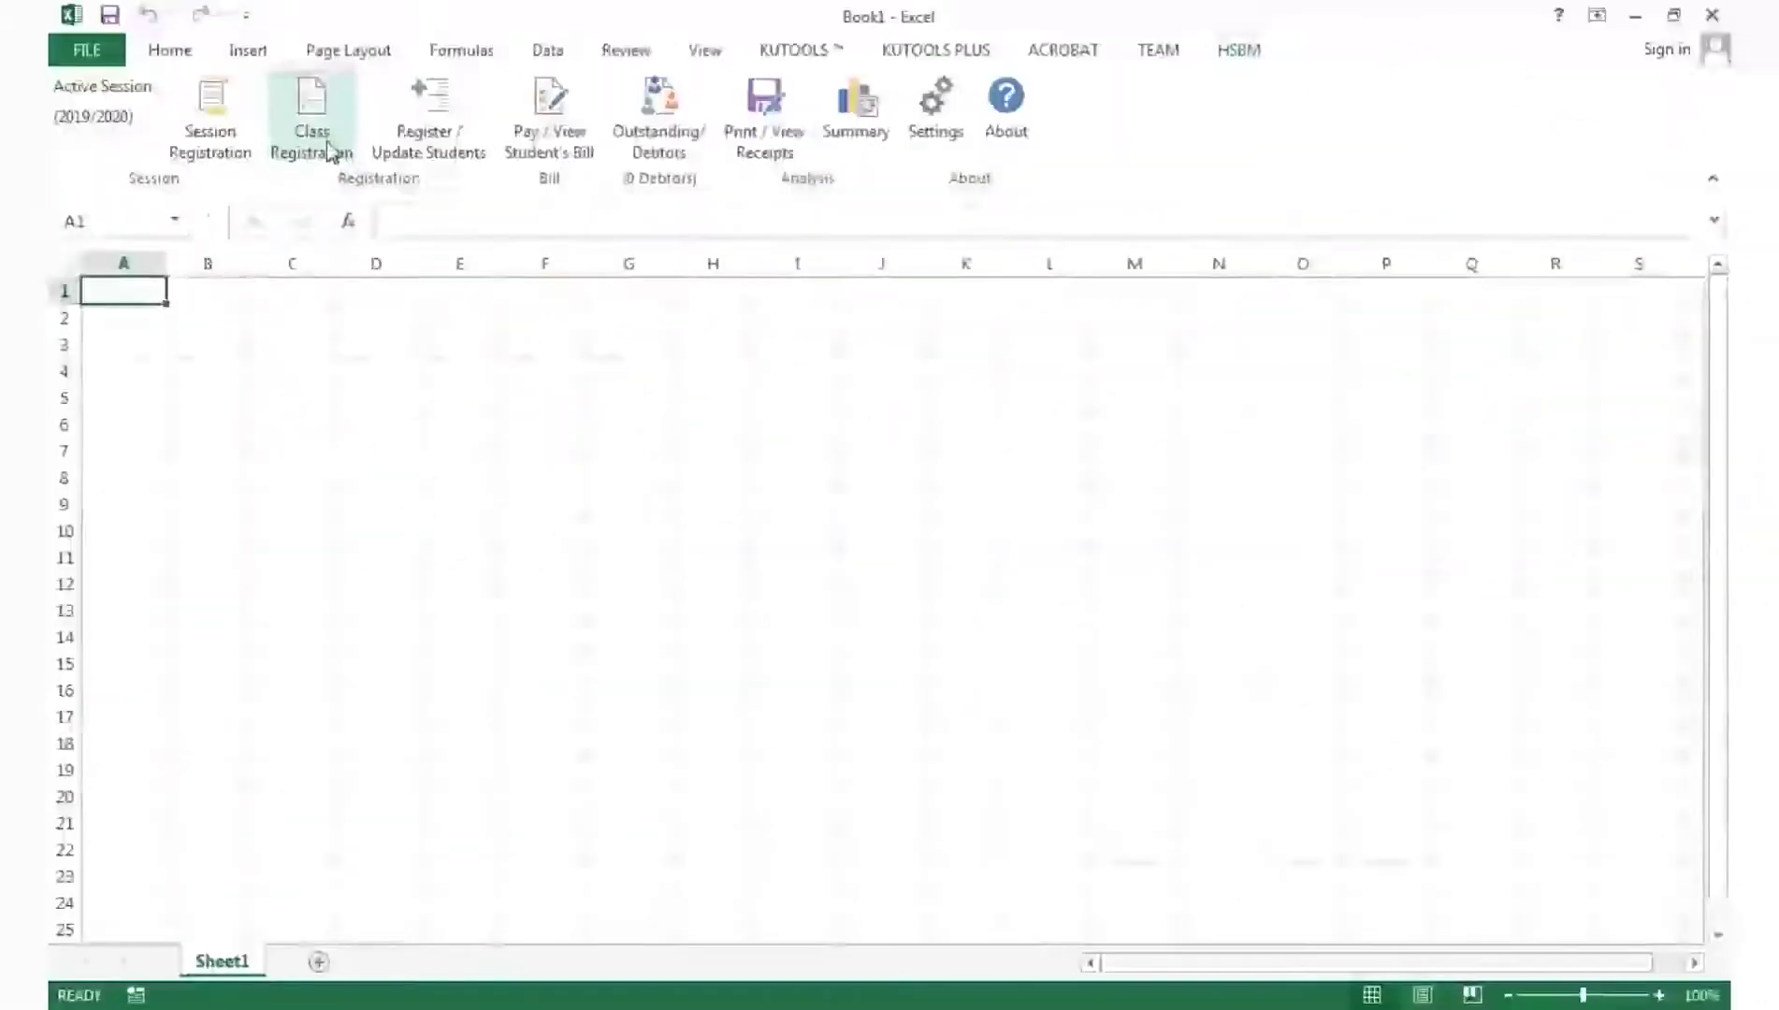
- Add the classes PRIMARY TWO and JSS 1 in Class Registration
left_click(329, 150)
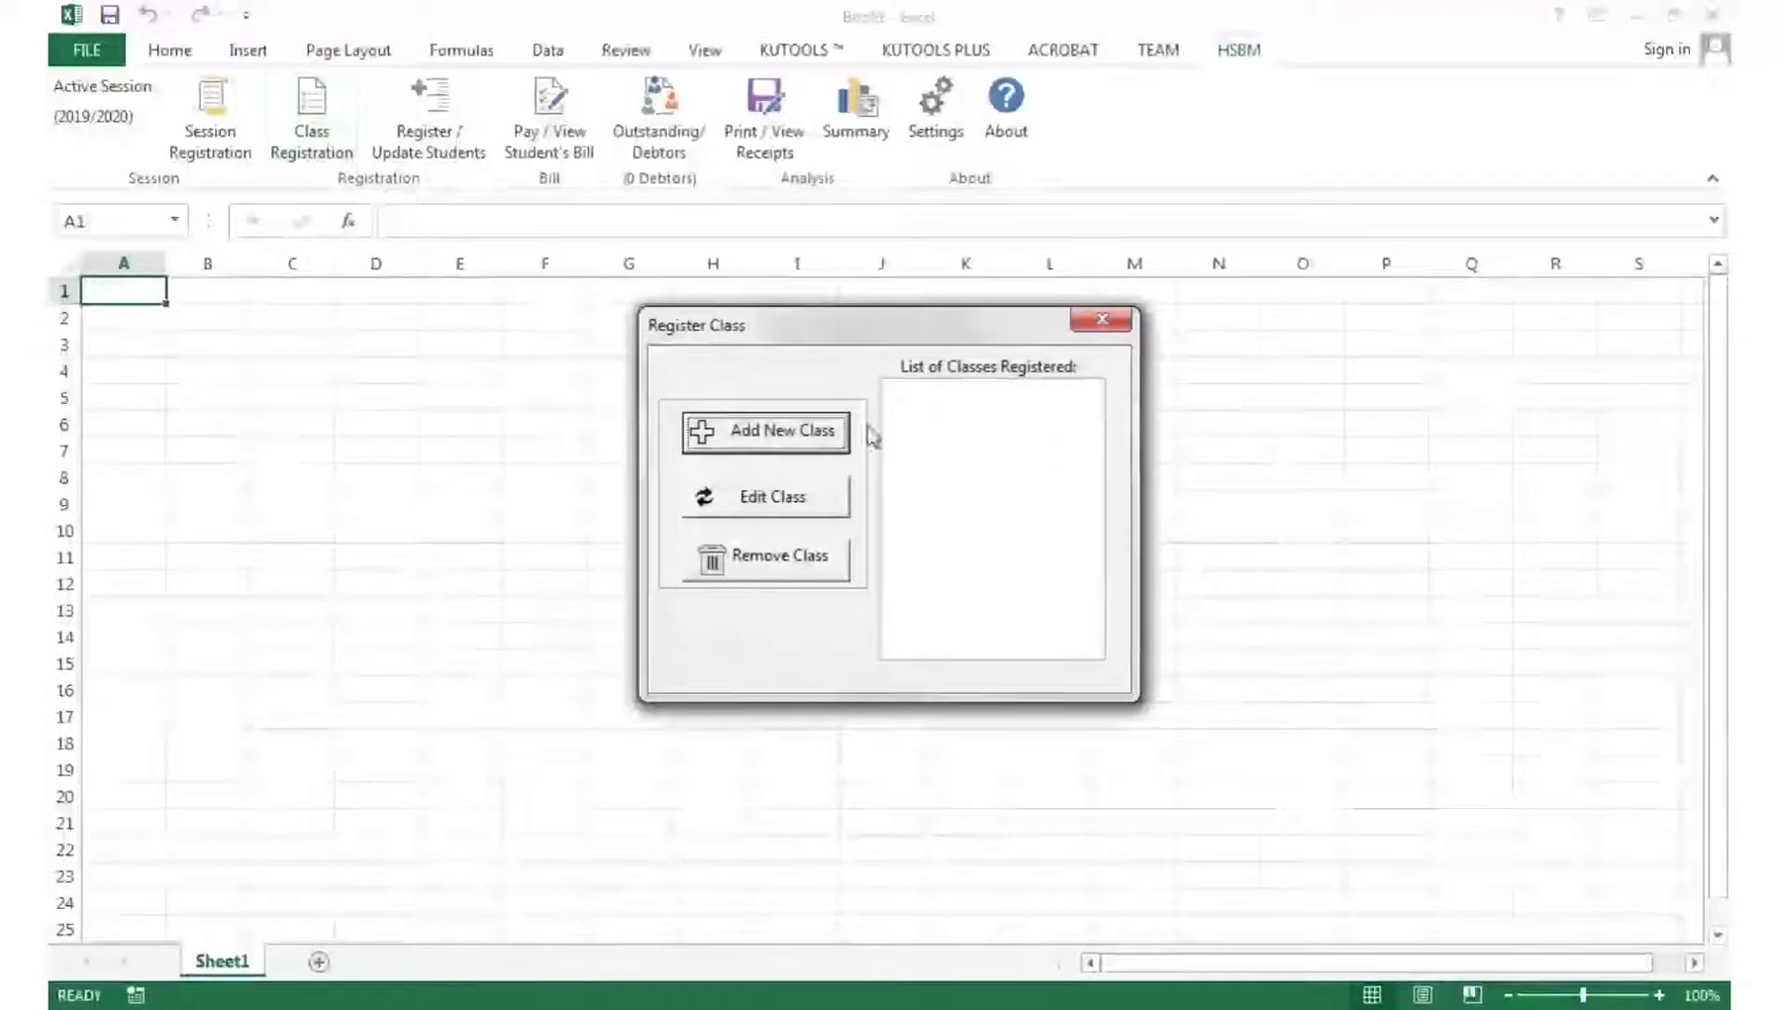
left_click(802, 440)
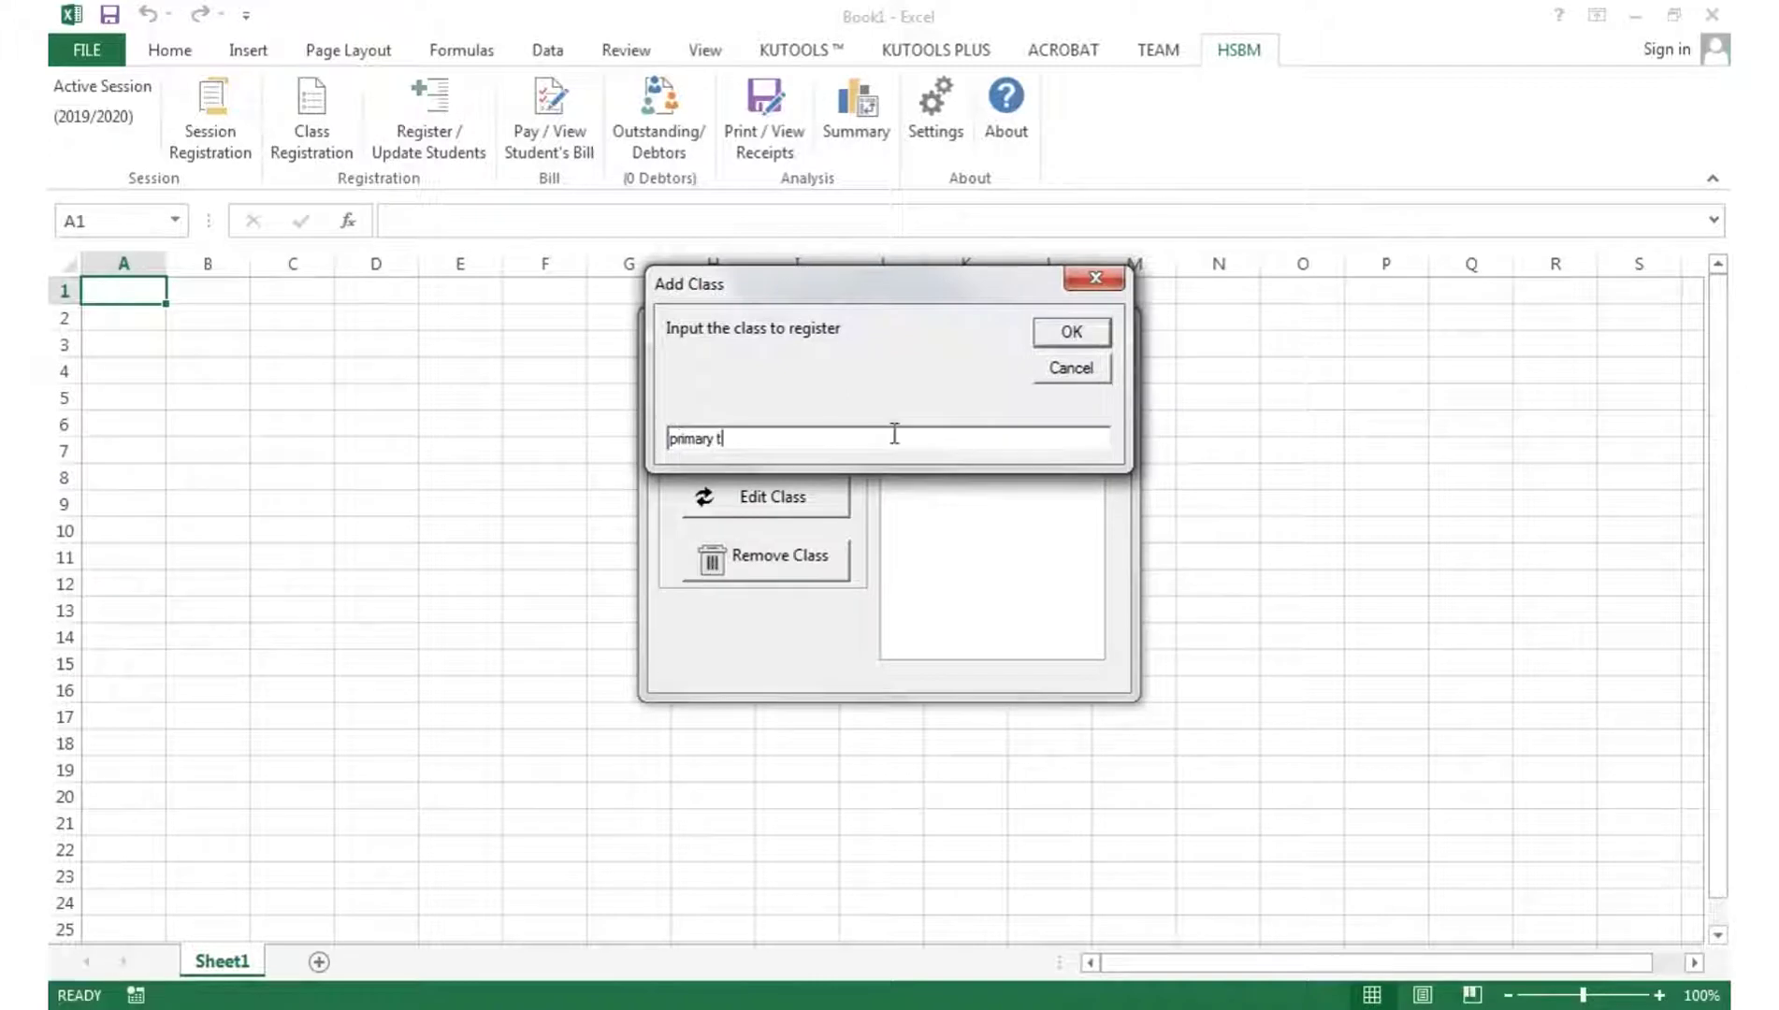
key("Return")
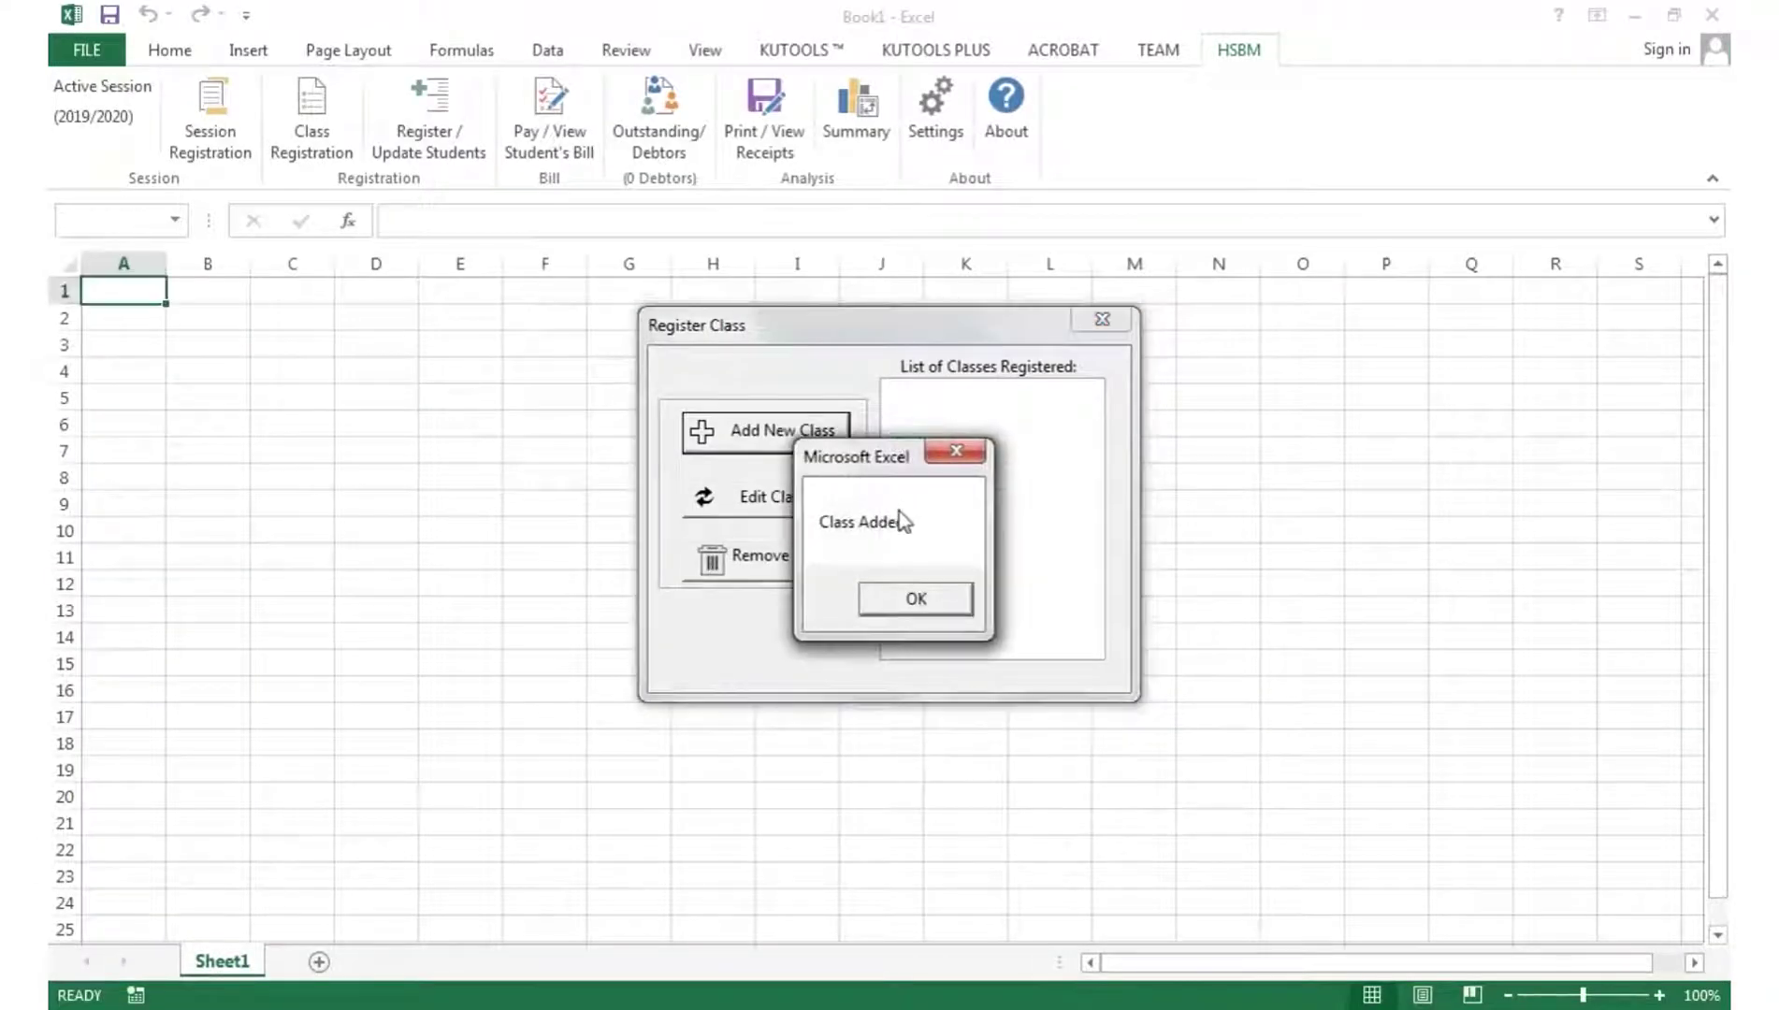
left_click(921, 608)
left_click(827, 436)
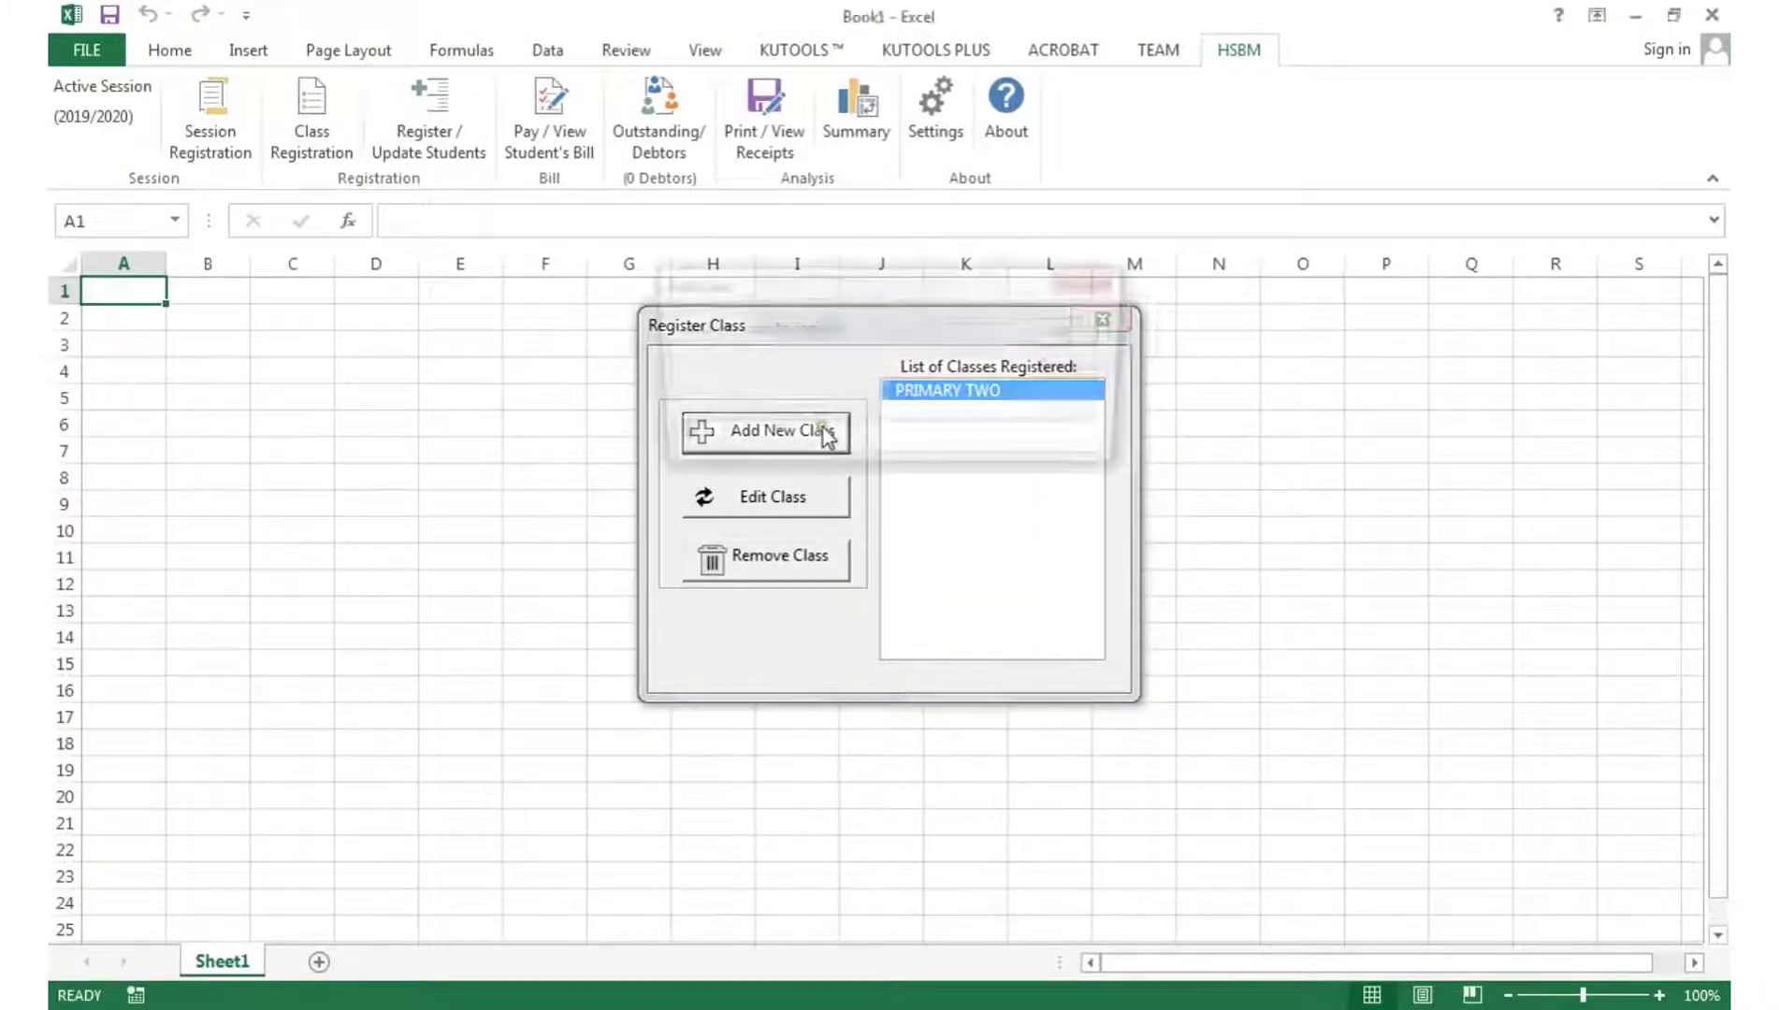
key("Return")
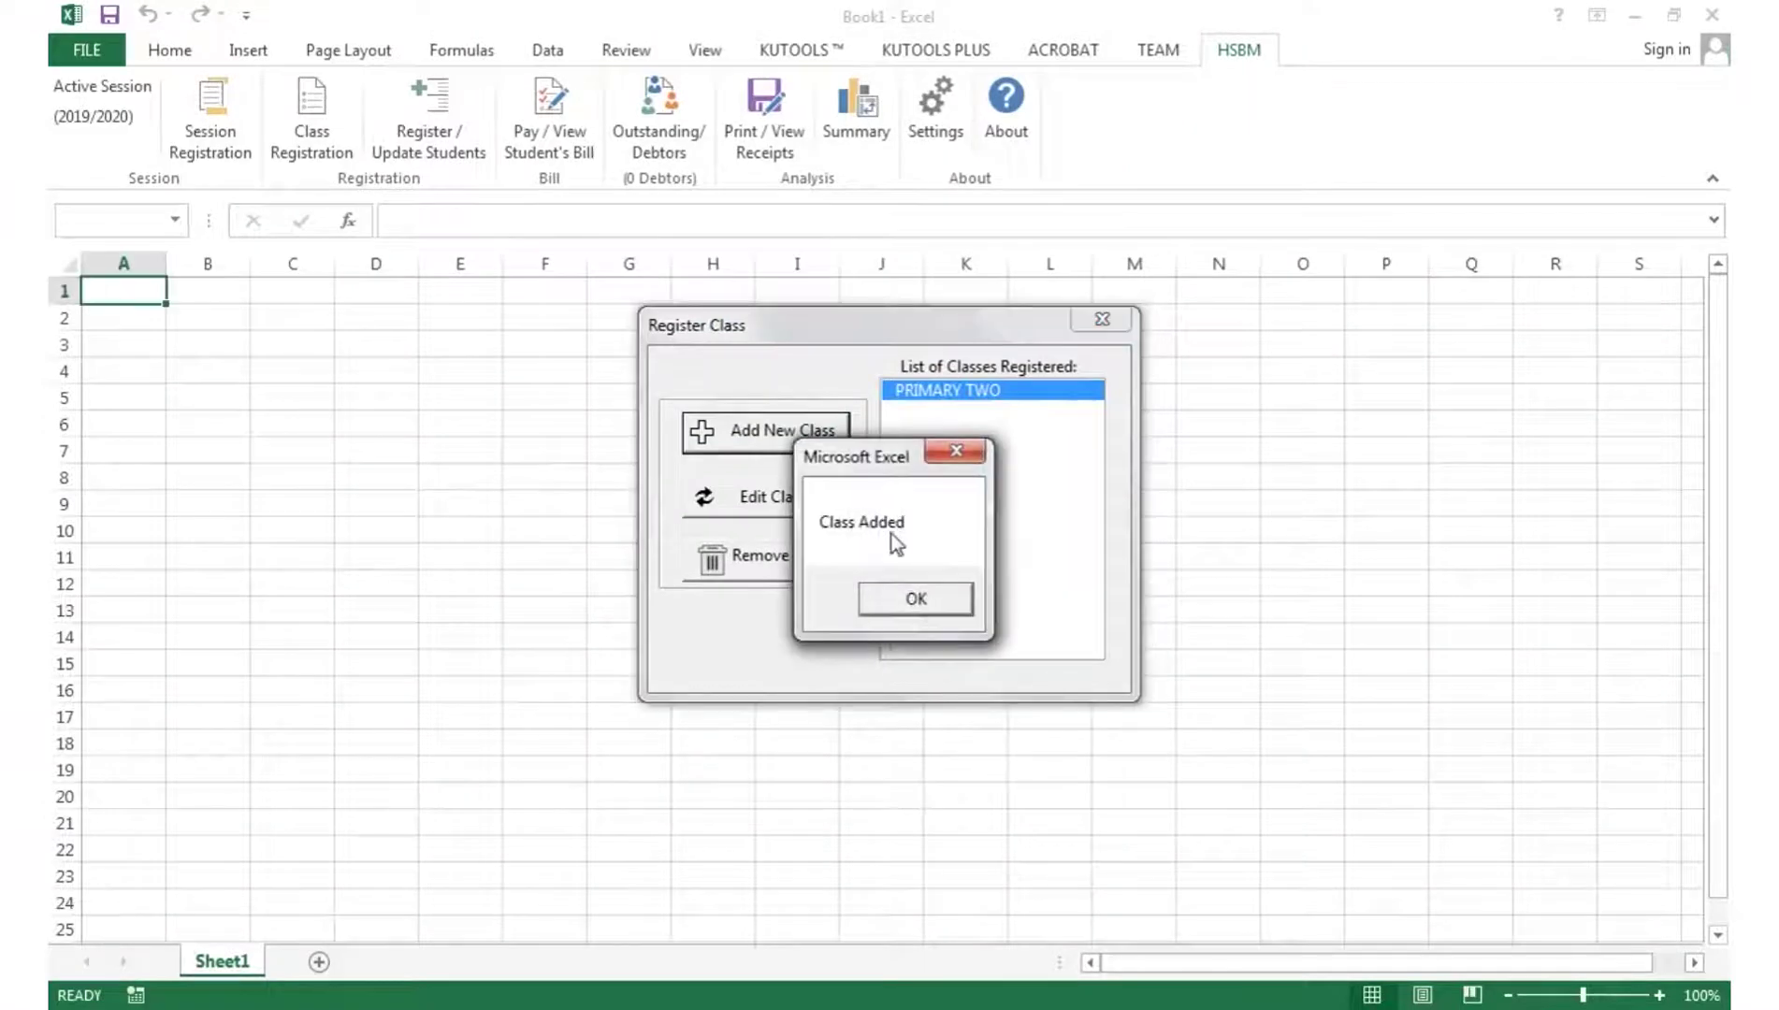
left_click(912, 601)
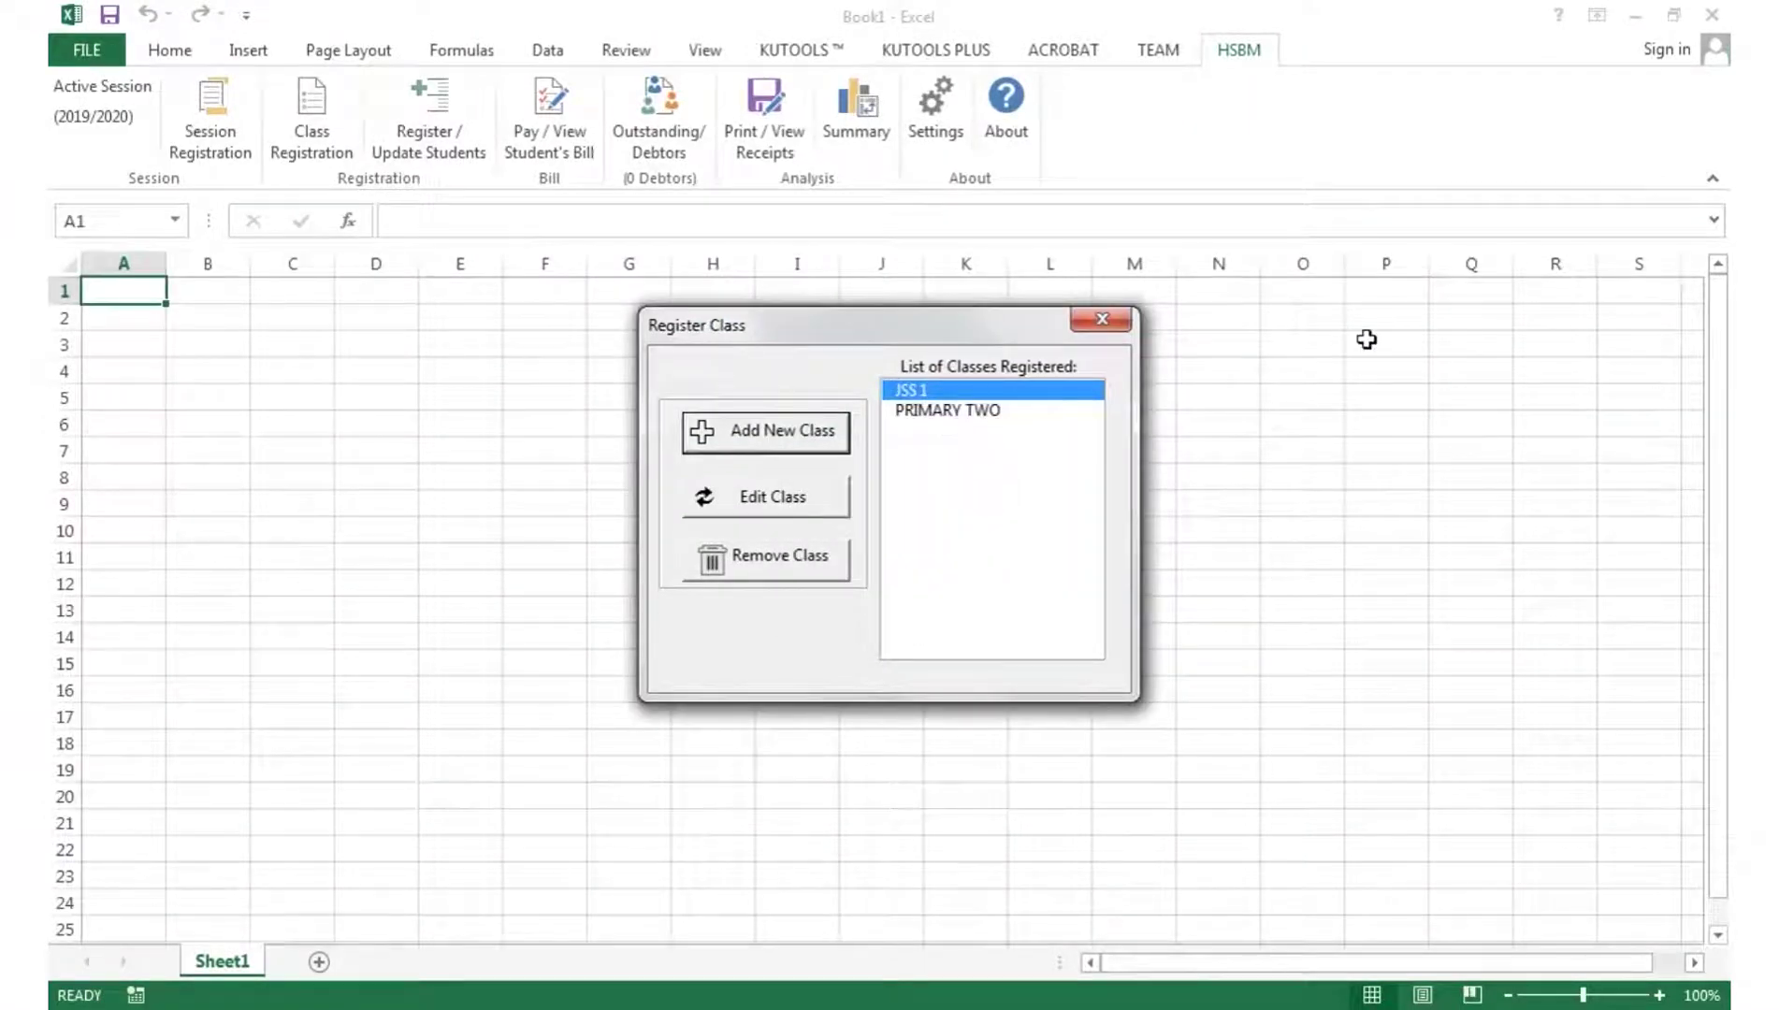
- Try editing and removing JSS 1, cancel both, and close Class Registration
left_click(790, 501)
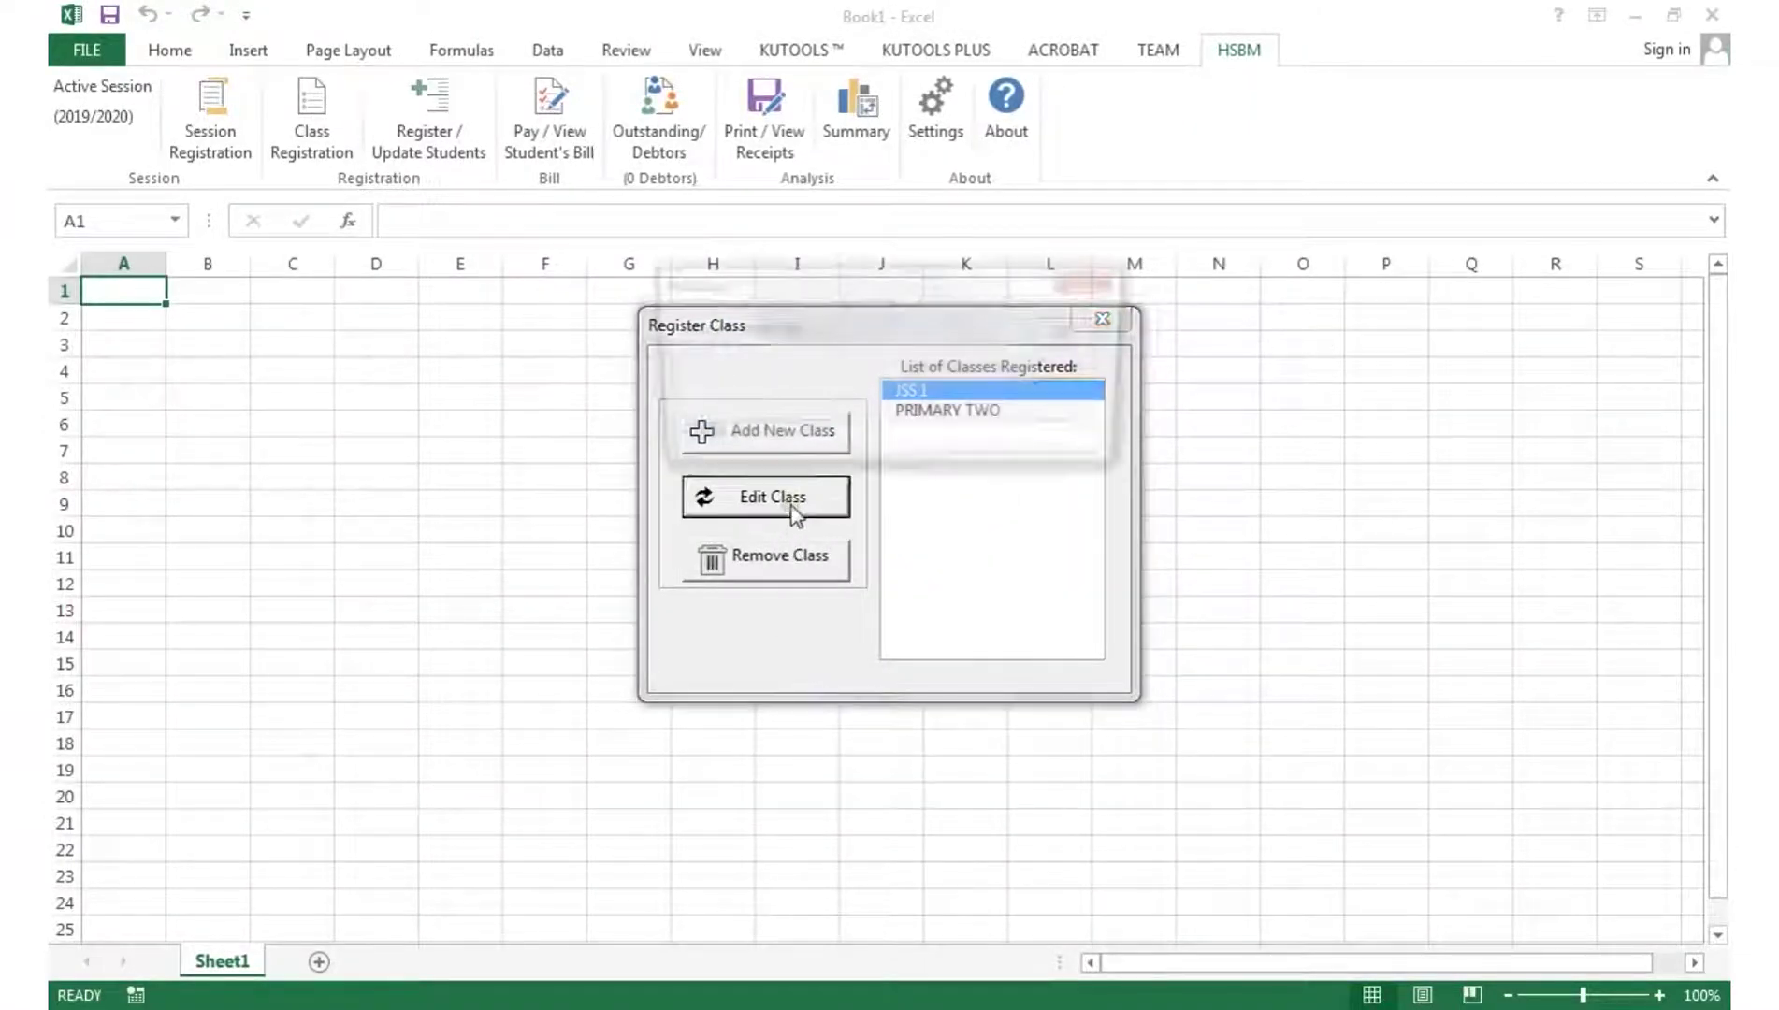
left_click(1069, 373)
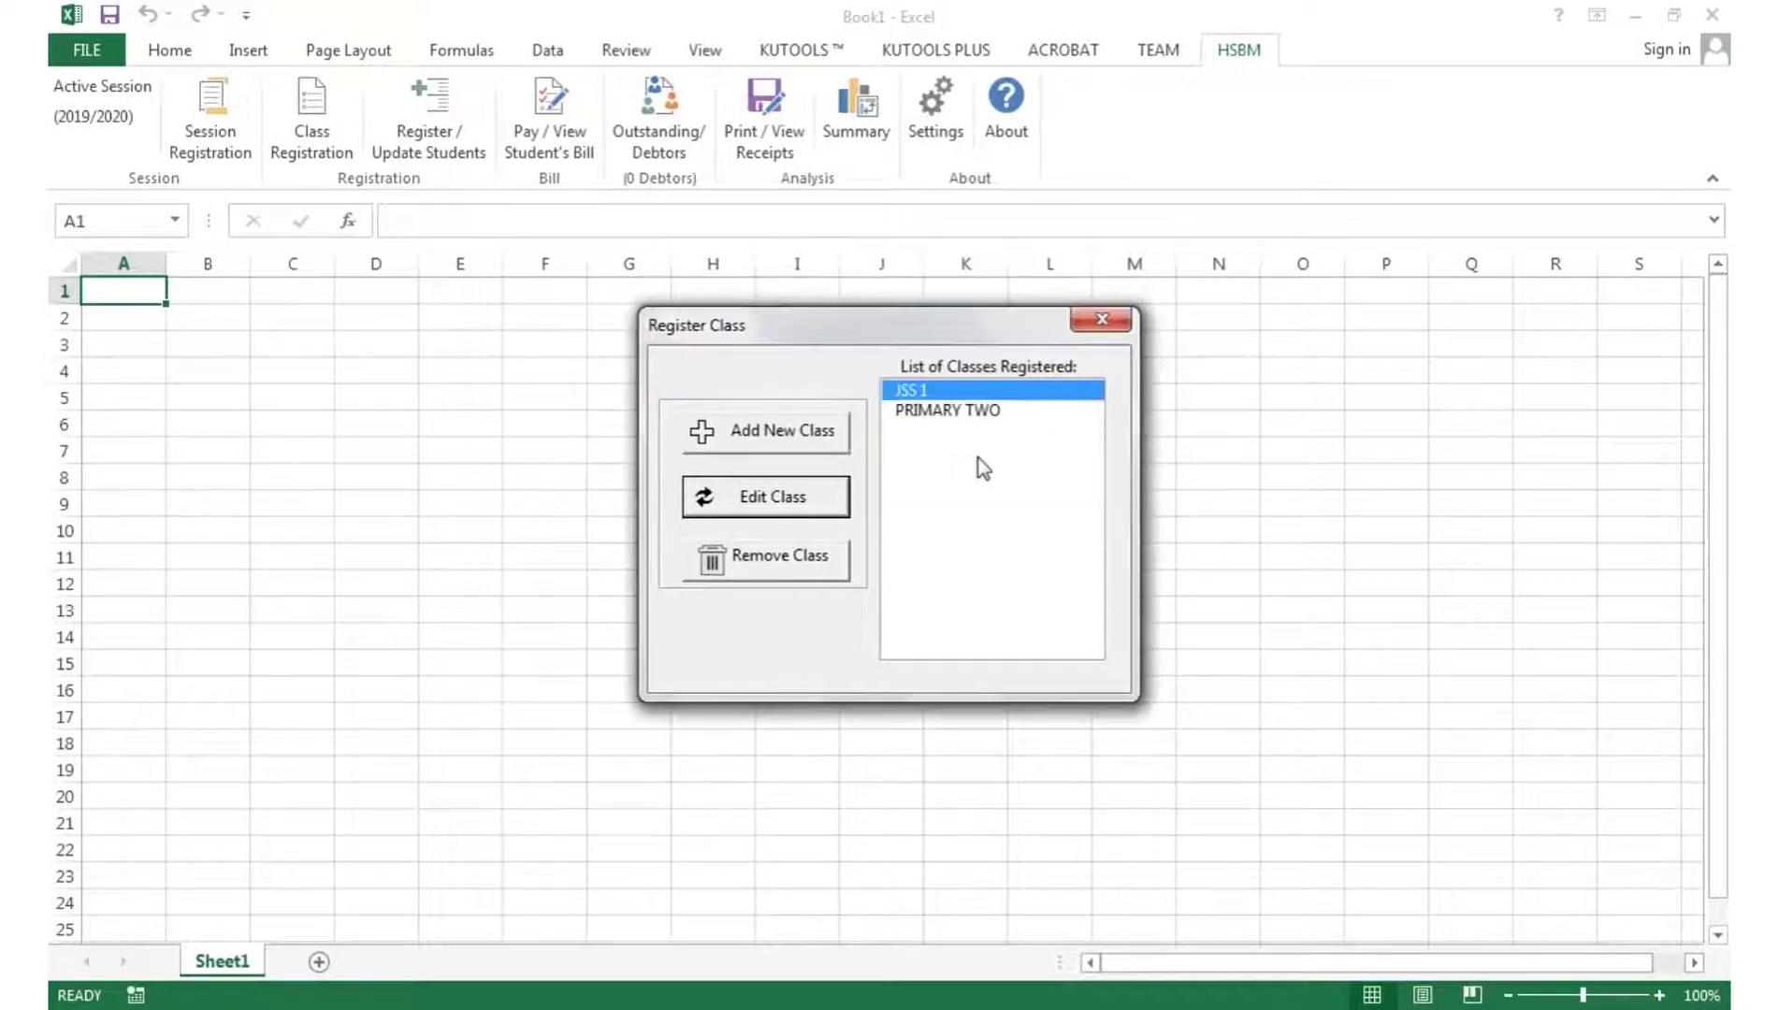
left_click(789, 567)
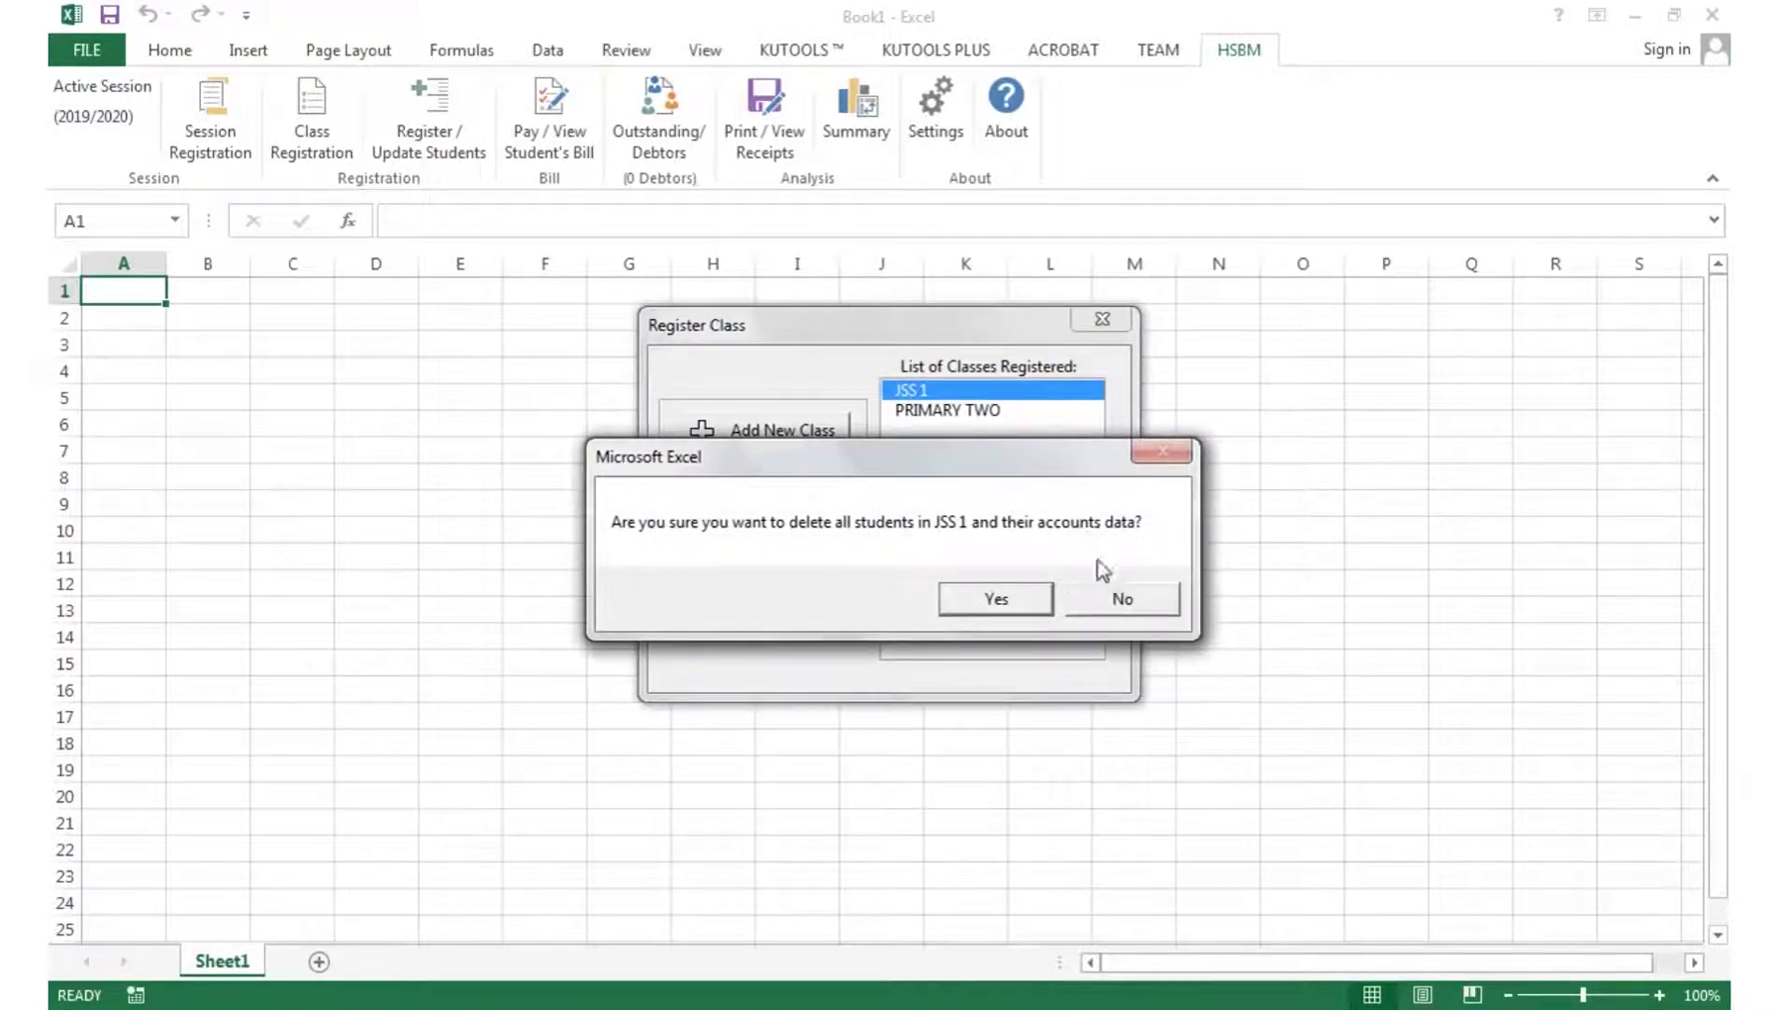
left_click(1122, 599)
left_click(1102, 319)
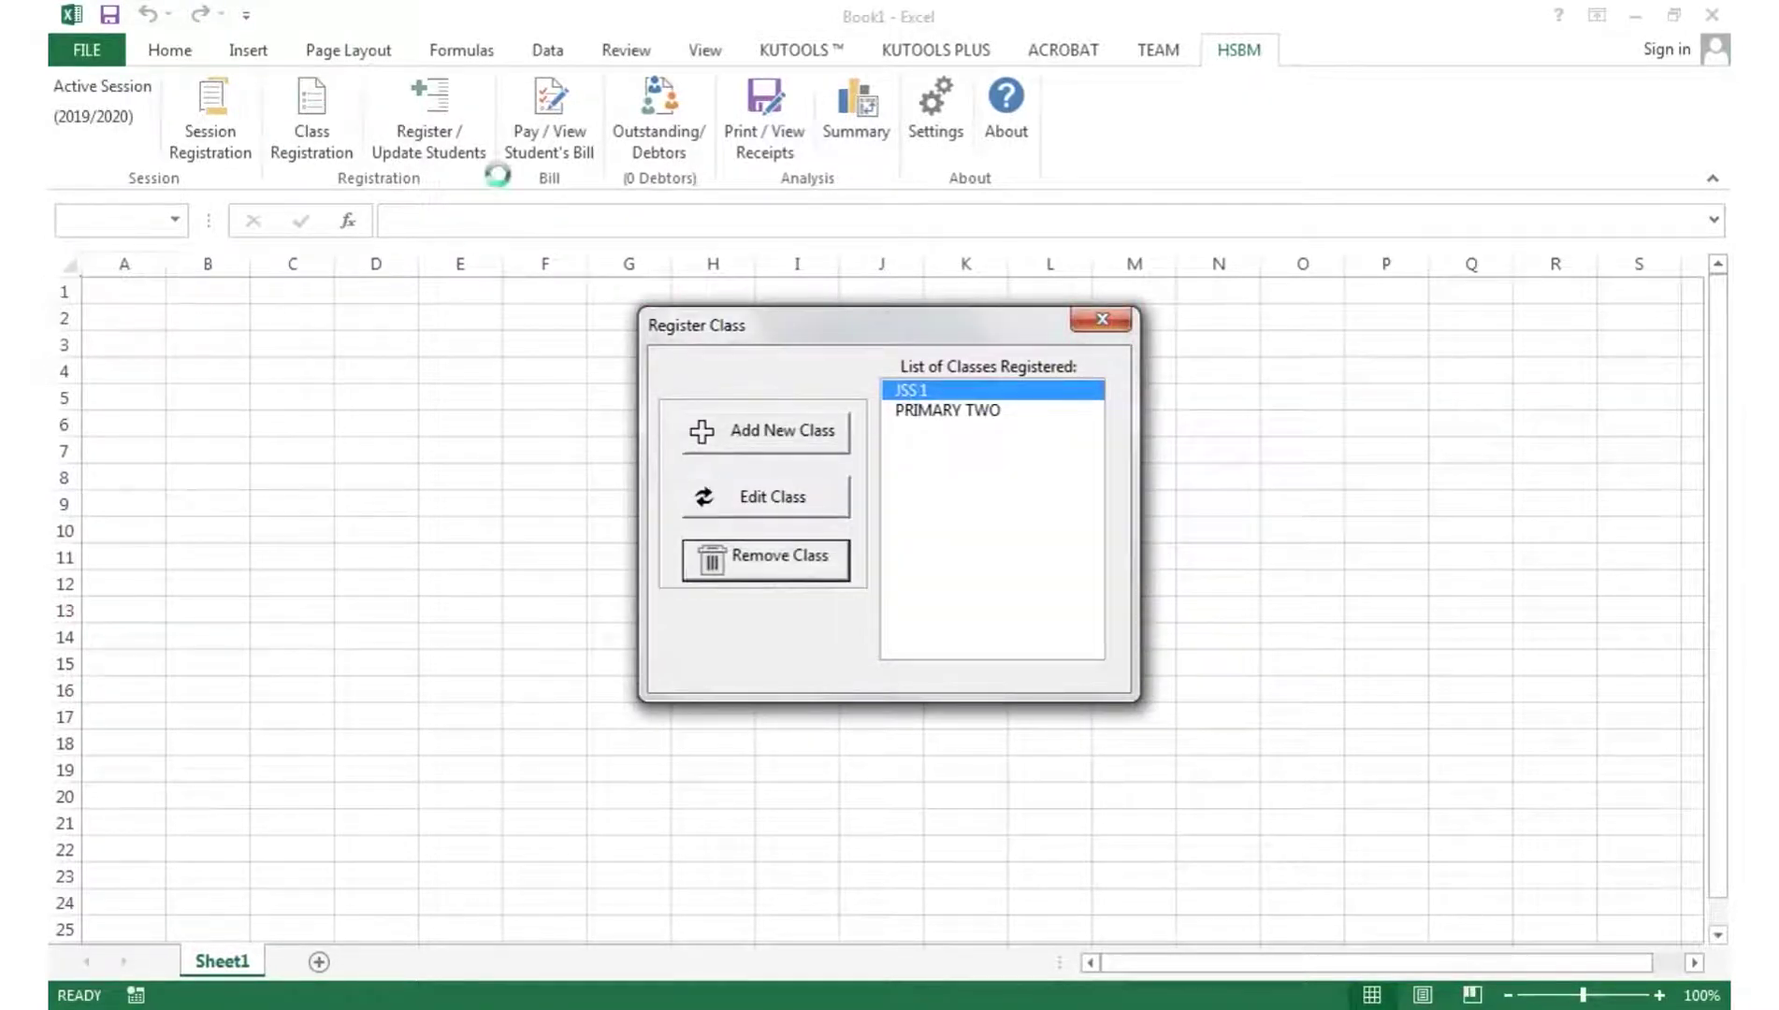
- Register the first student as MALE in JSS 1 with their admission number
left_click(468, 140)
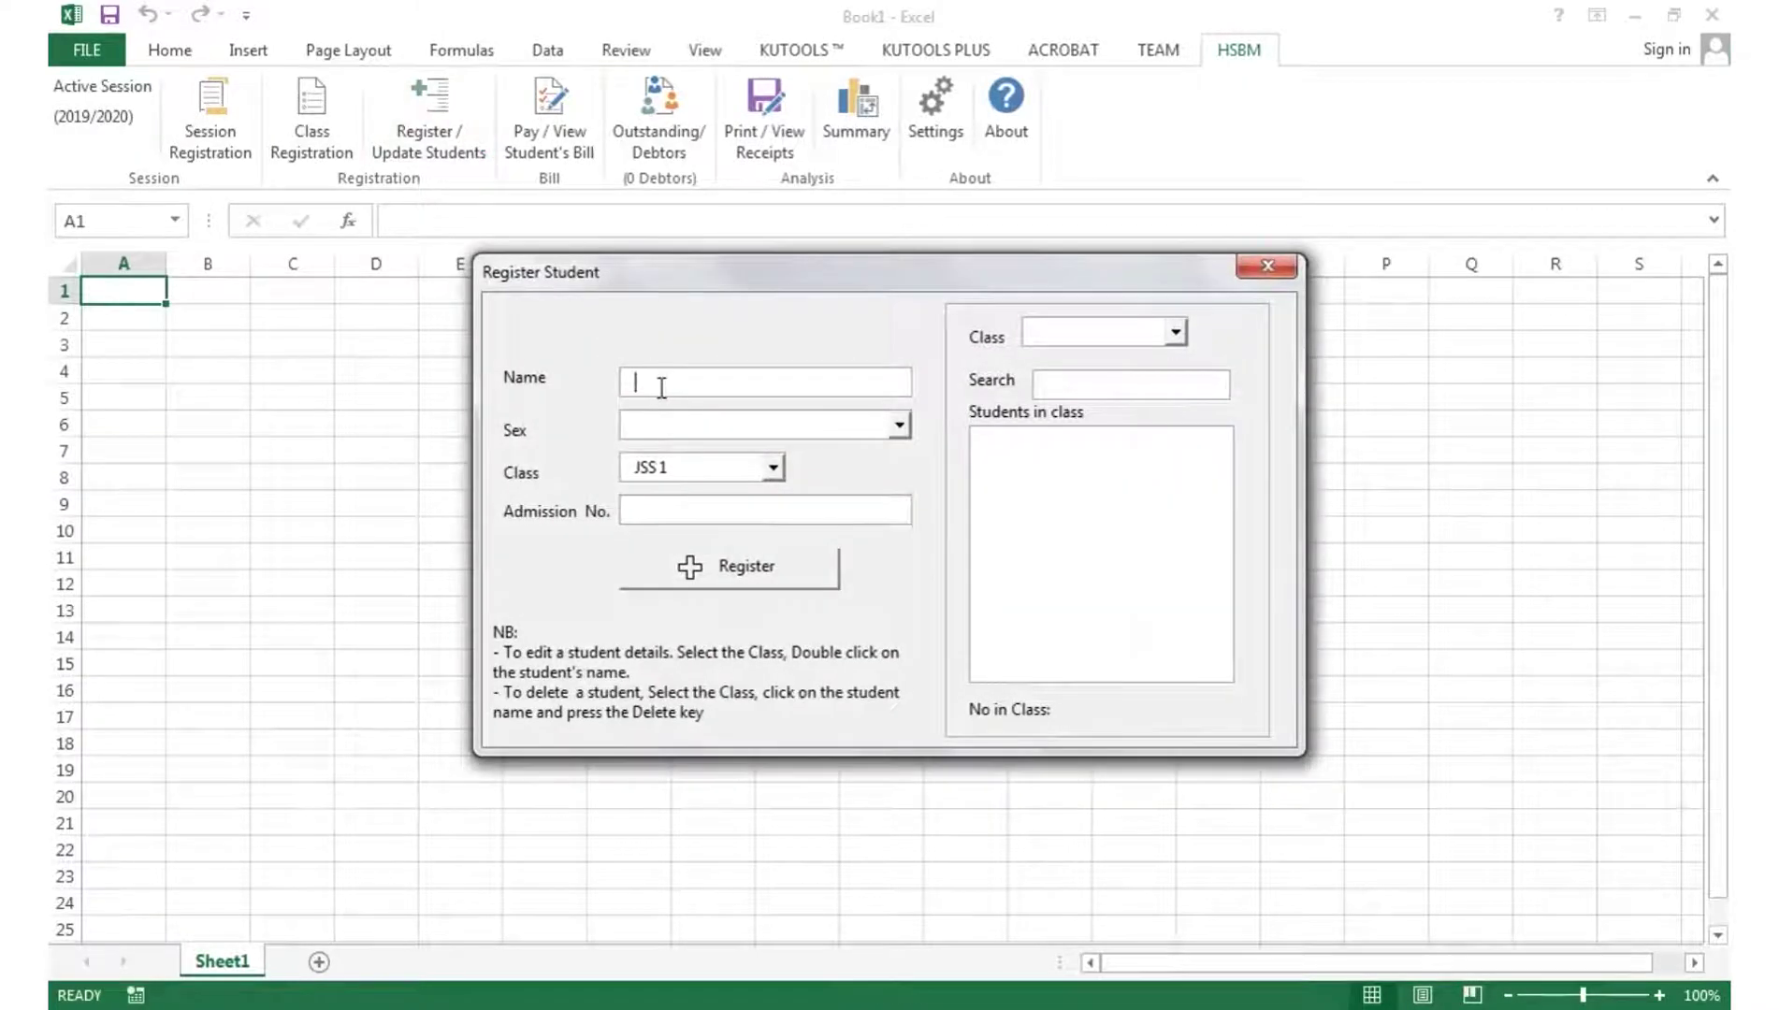
left_click(669, 423)
left_click(669, 451)
left_click(697, 468)
left_click(697, 494)
left_click(670, 512)
type("2345")
left_click(743, 561)
- Register a second student as FEMALE in JSS 1 with their admission number
left_click(899, 424)
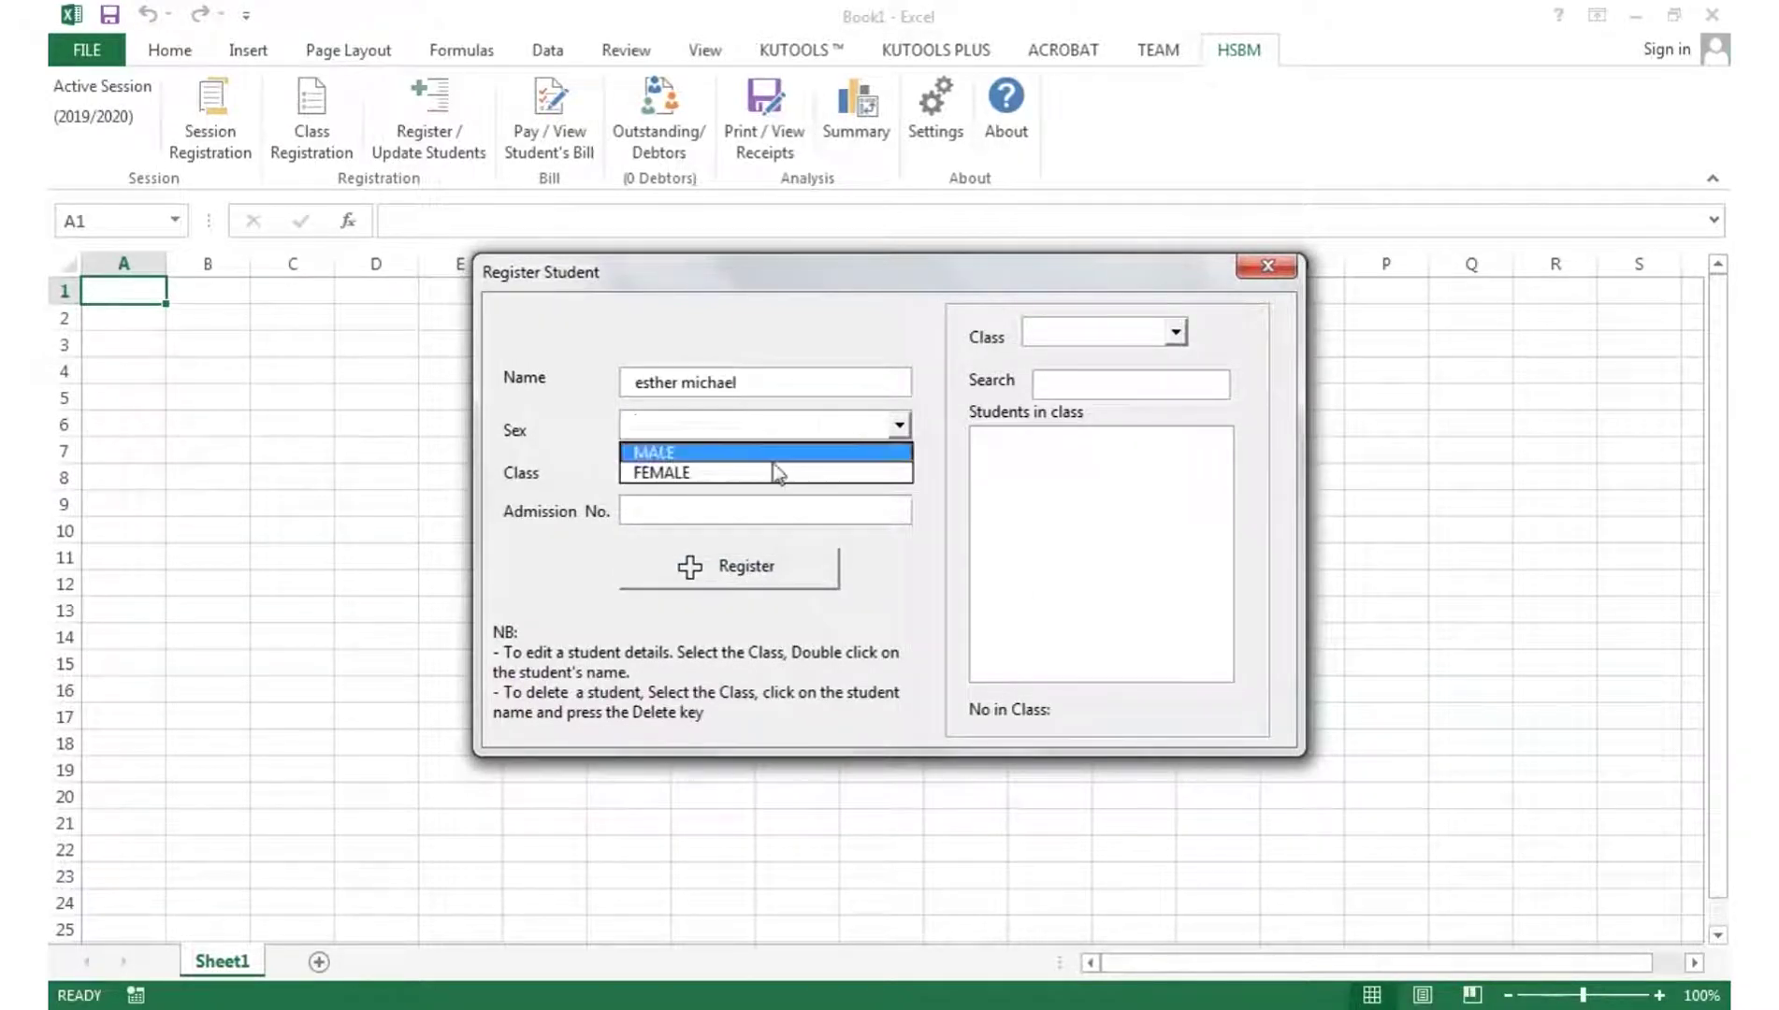
left_click(774, 469)
left_click(692, 513)
type("5656")
left_click(706, 564)
- Register a third MALE student in JSS 1 and review the JSS 1 student list
left_click(775, 380)
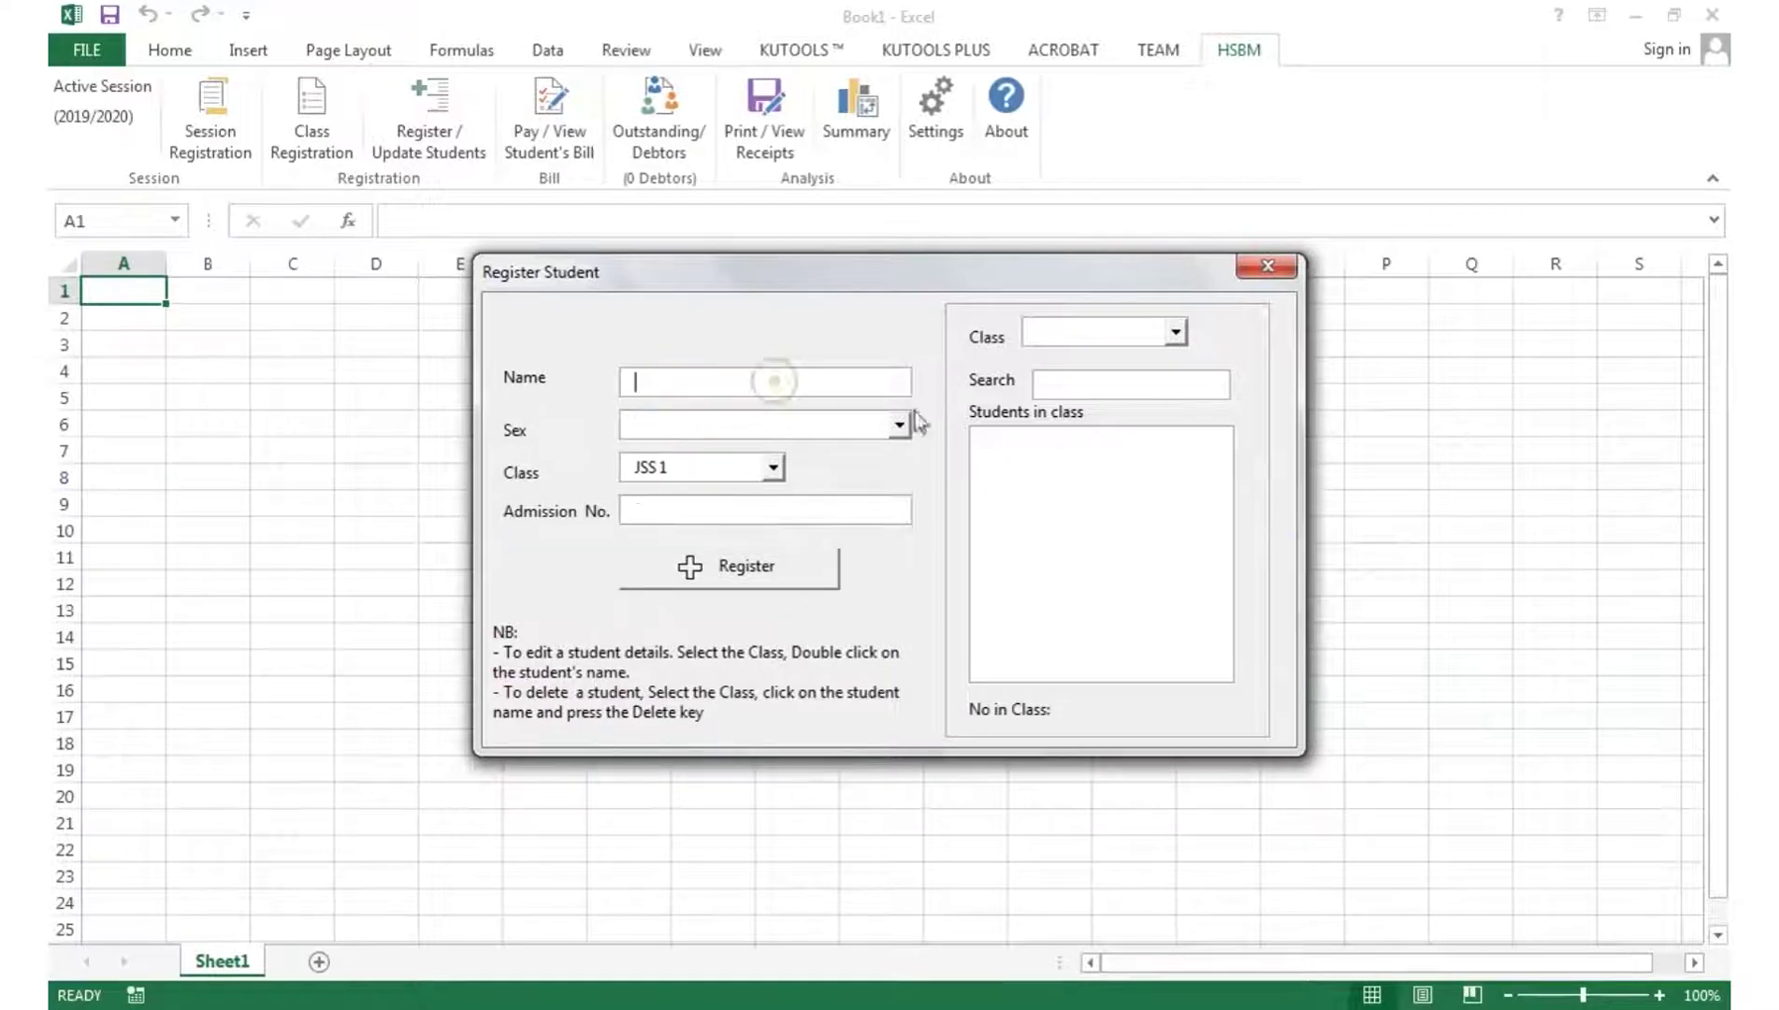
left_click(899, 425)
left_click(674, 446)
left_click(746, 513)
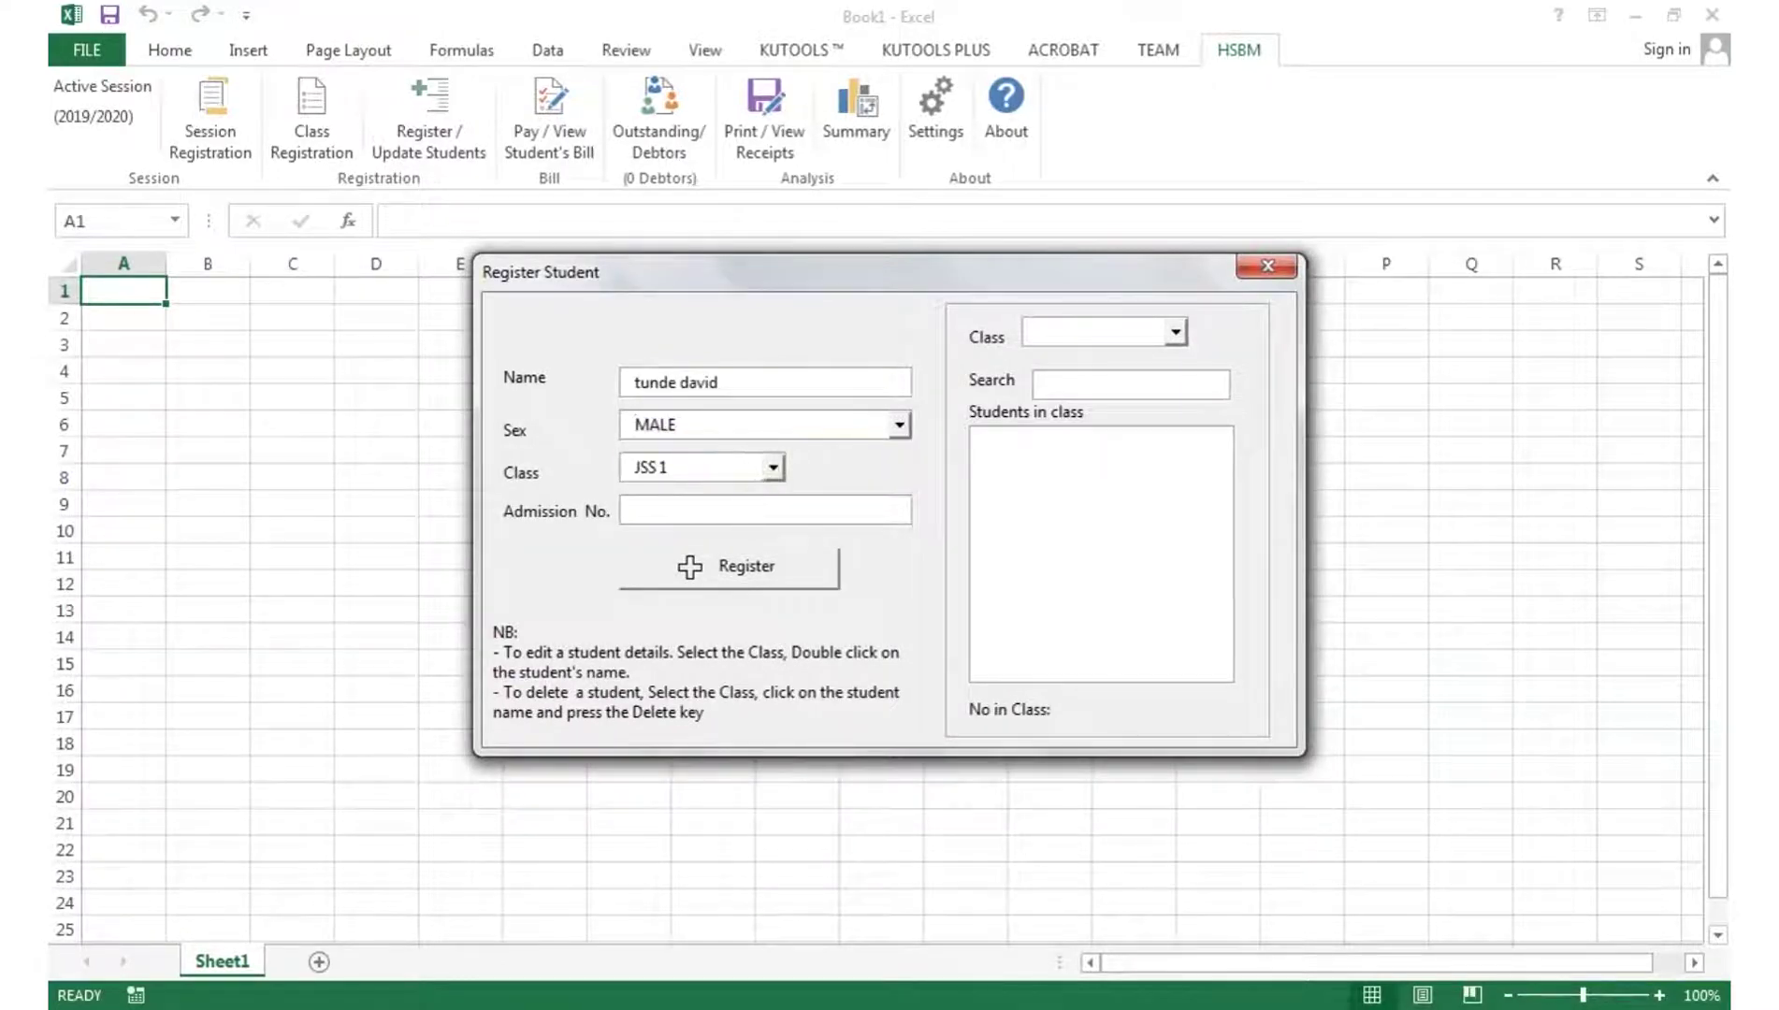
type("8002")
left_click(726, 573)
left_click(1095, 333)
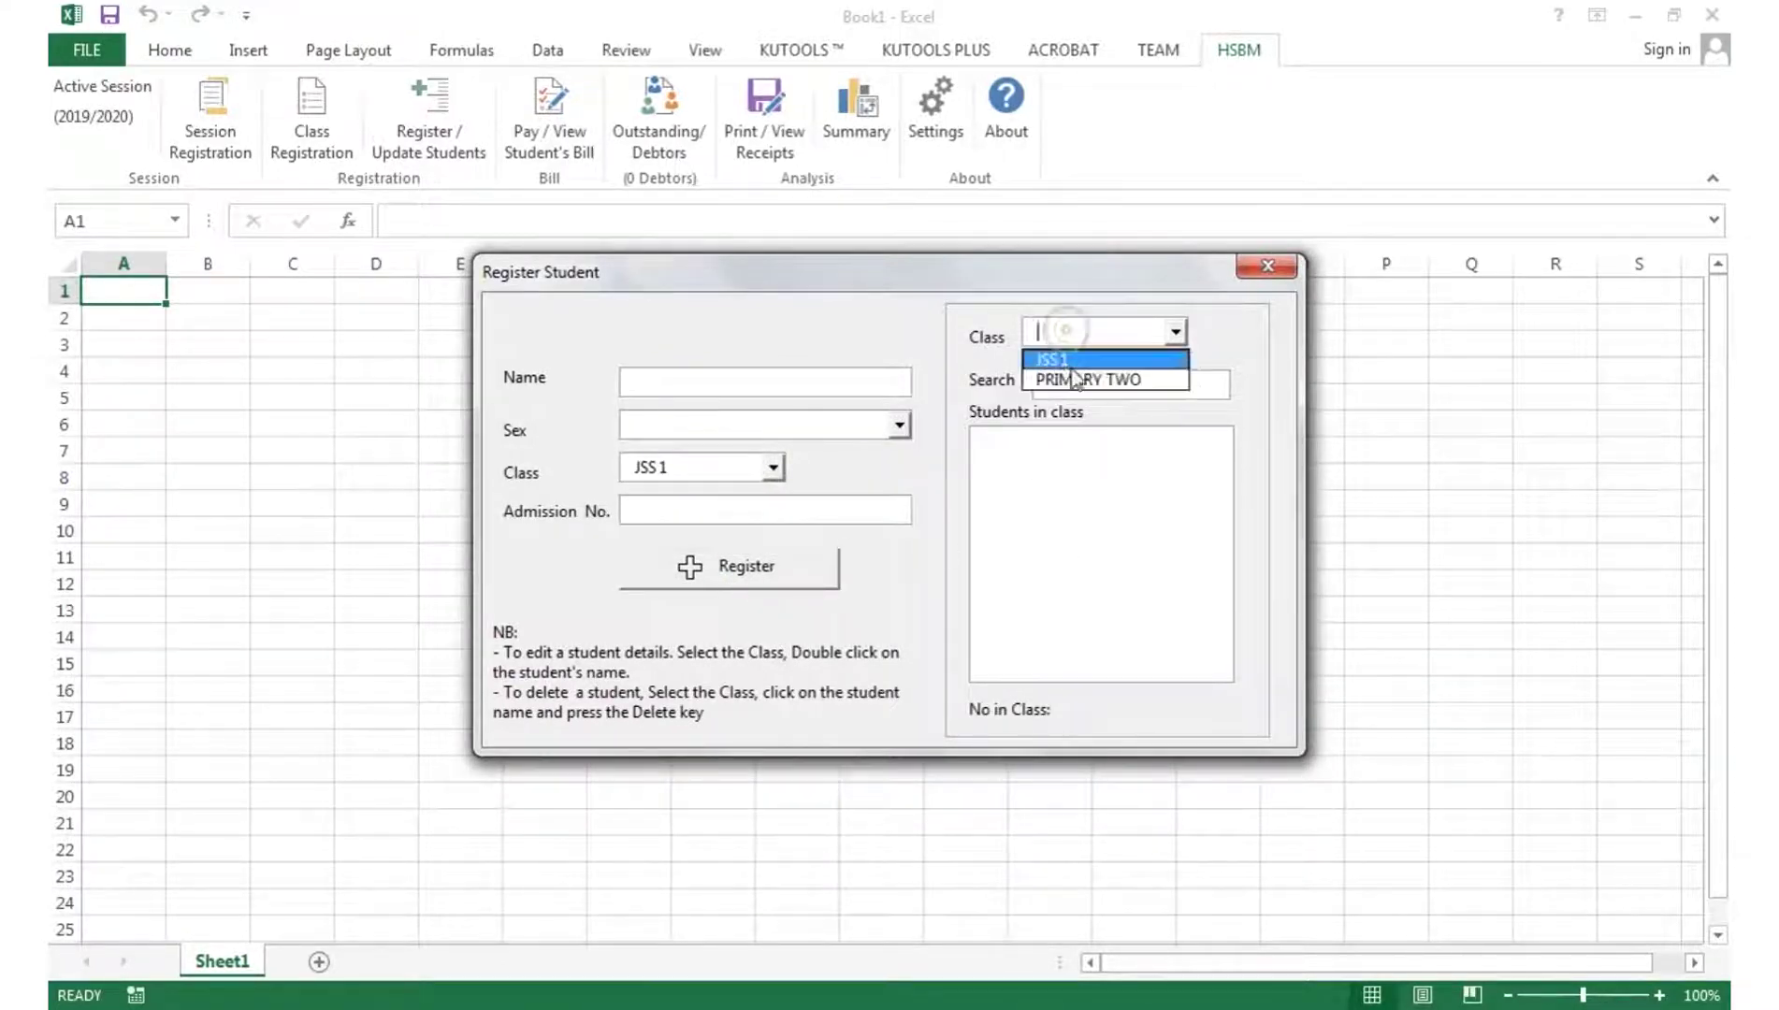
left_click(1076, 353)
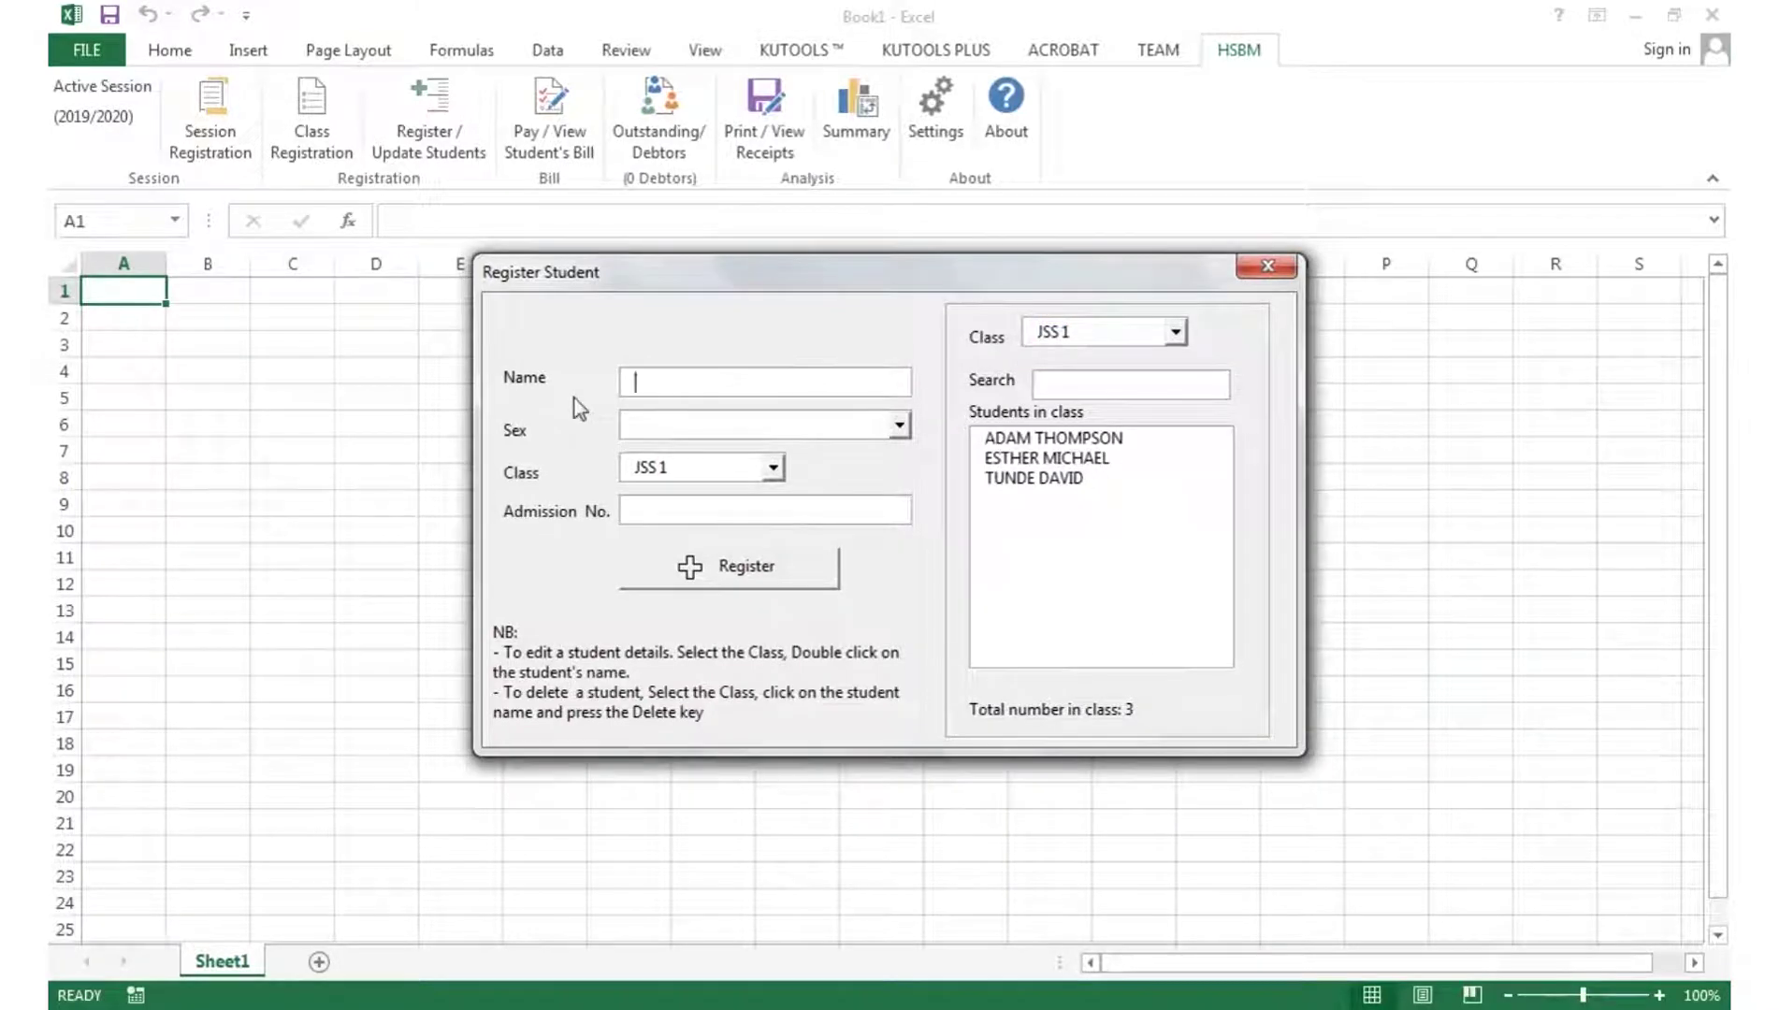
- Register a fourth MALE student in PRIMARY TWO with their admission number
left_click(693, 426)
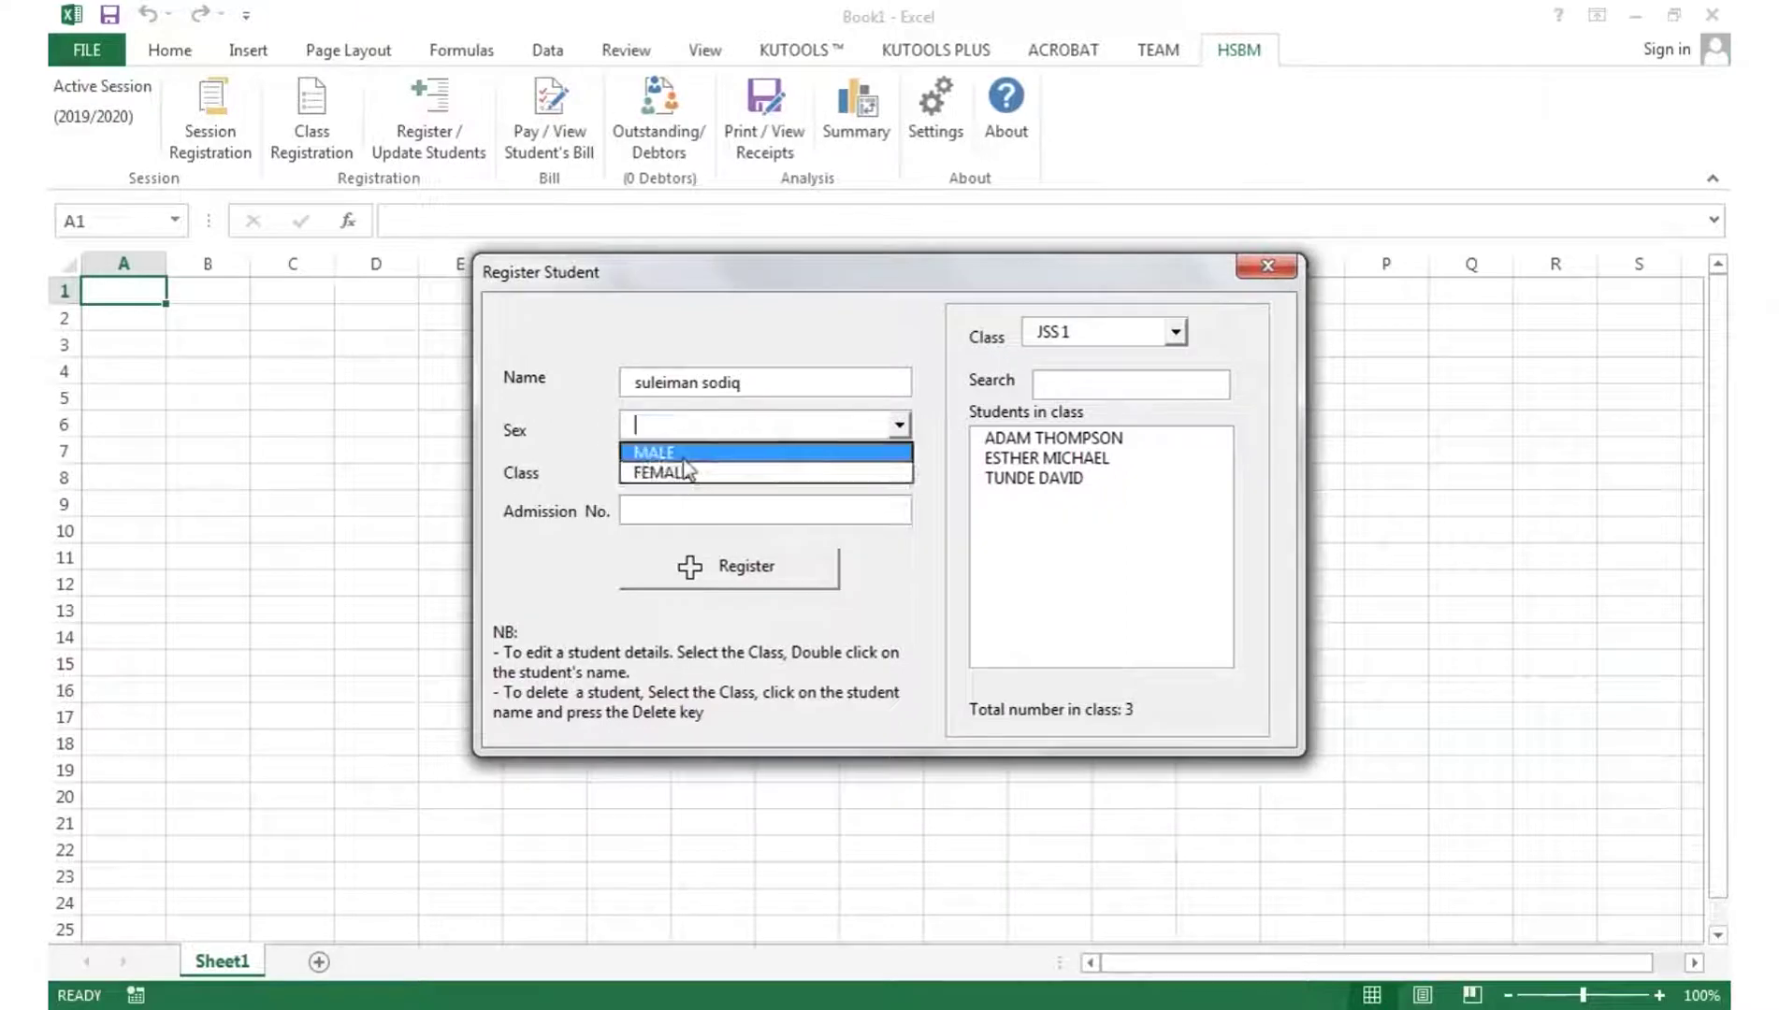
left_click(673, 449)
left_click(674, 510)
type("6777")
left_click(709, 562)
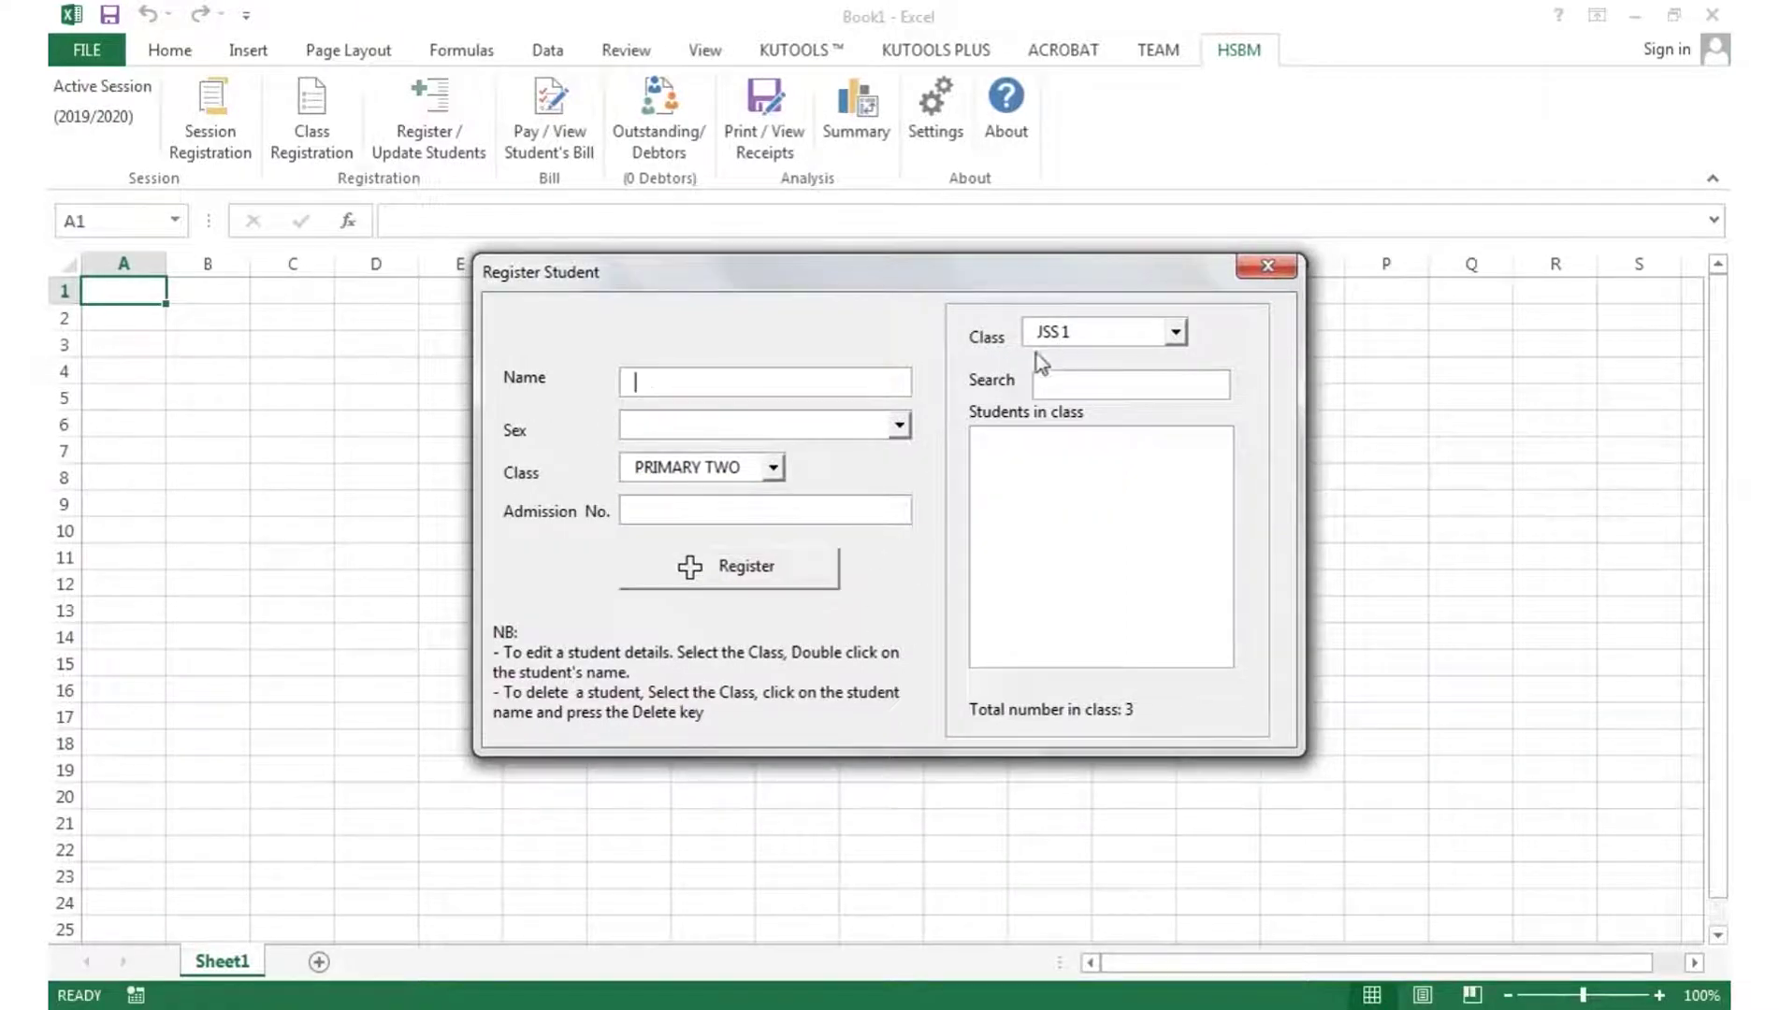
- Review the PRIMARY TWO and JSS 1 student lists, then close the Register Student form
left_click(1085, 332)
left_click(1090, 381)
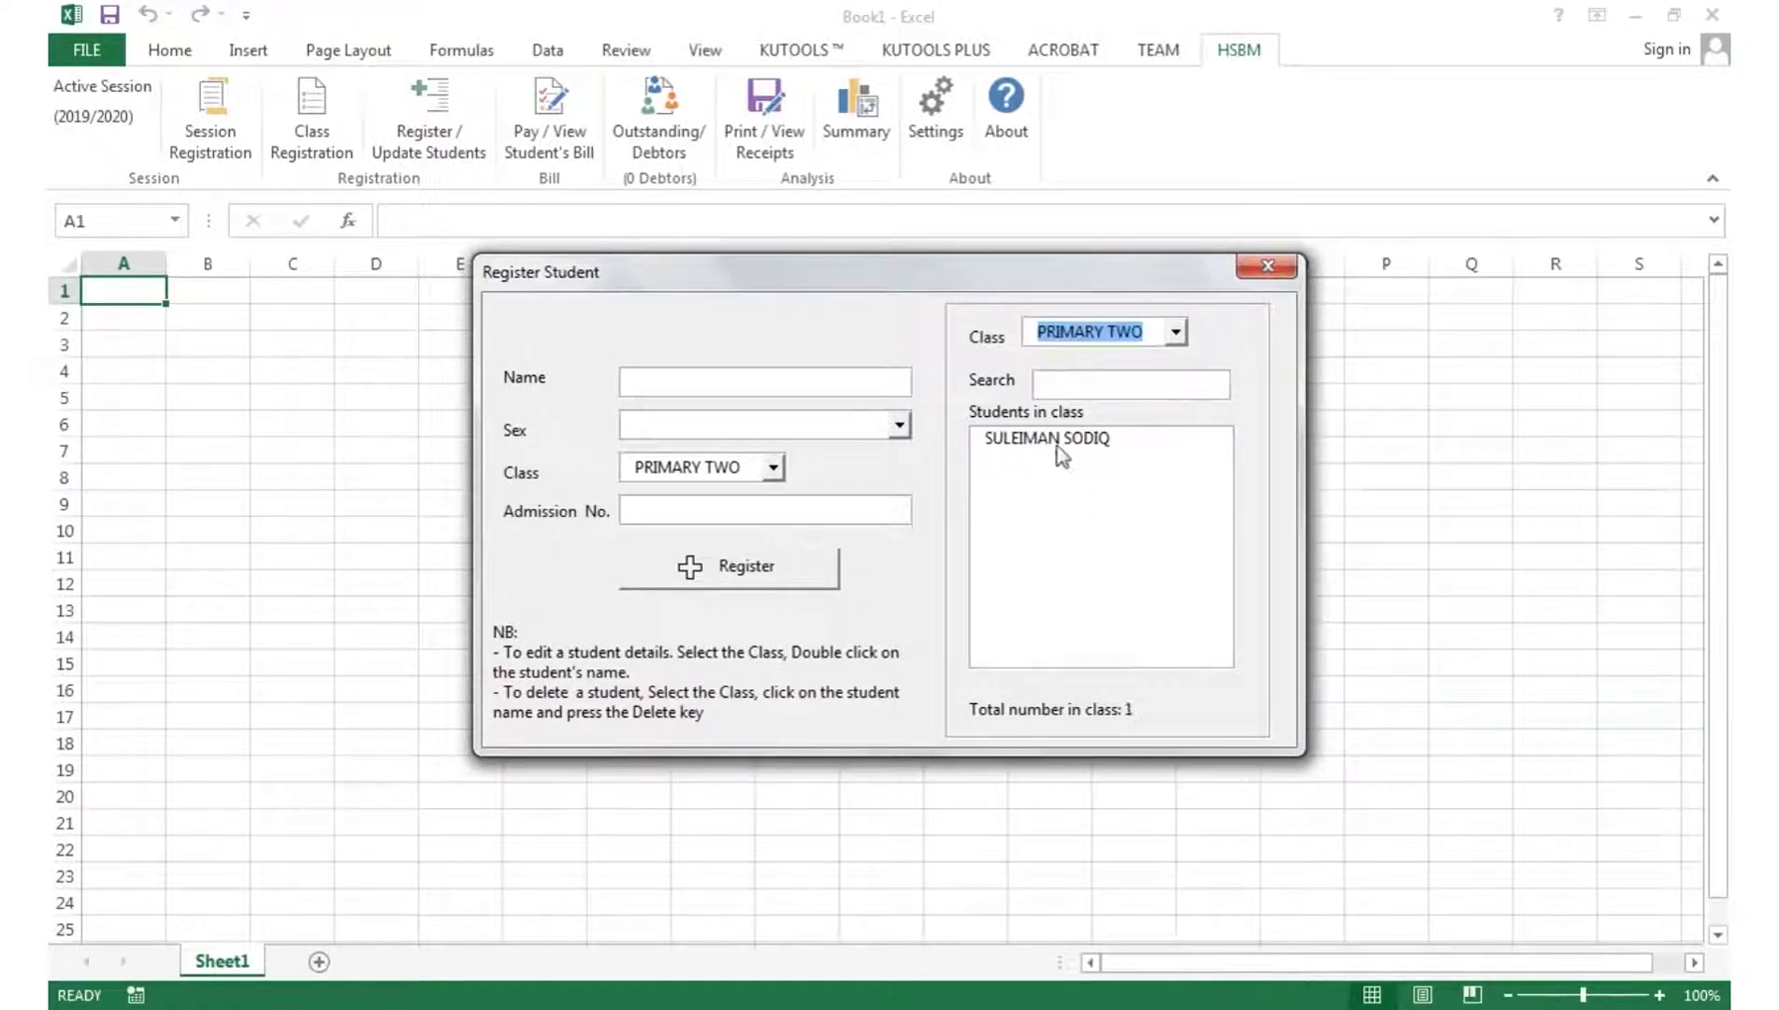
left_click(1090, 333)
left_click(1076, 374)
left_click(1076, 333)
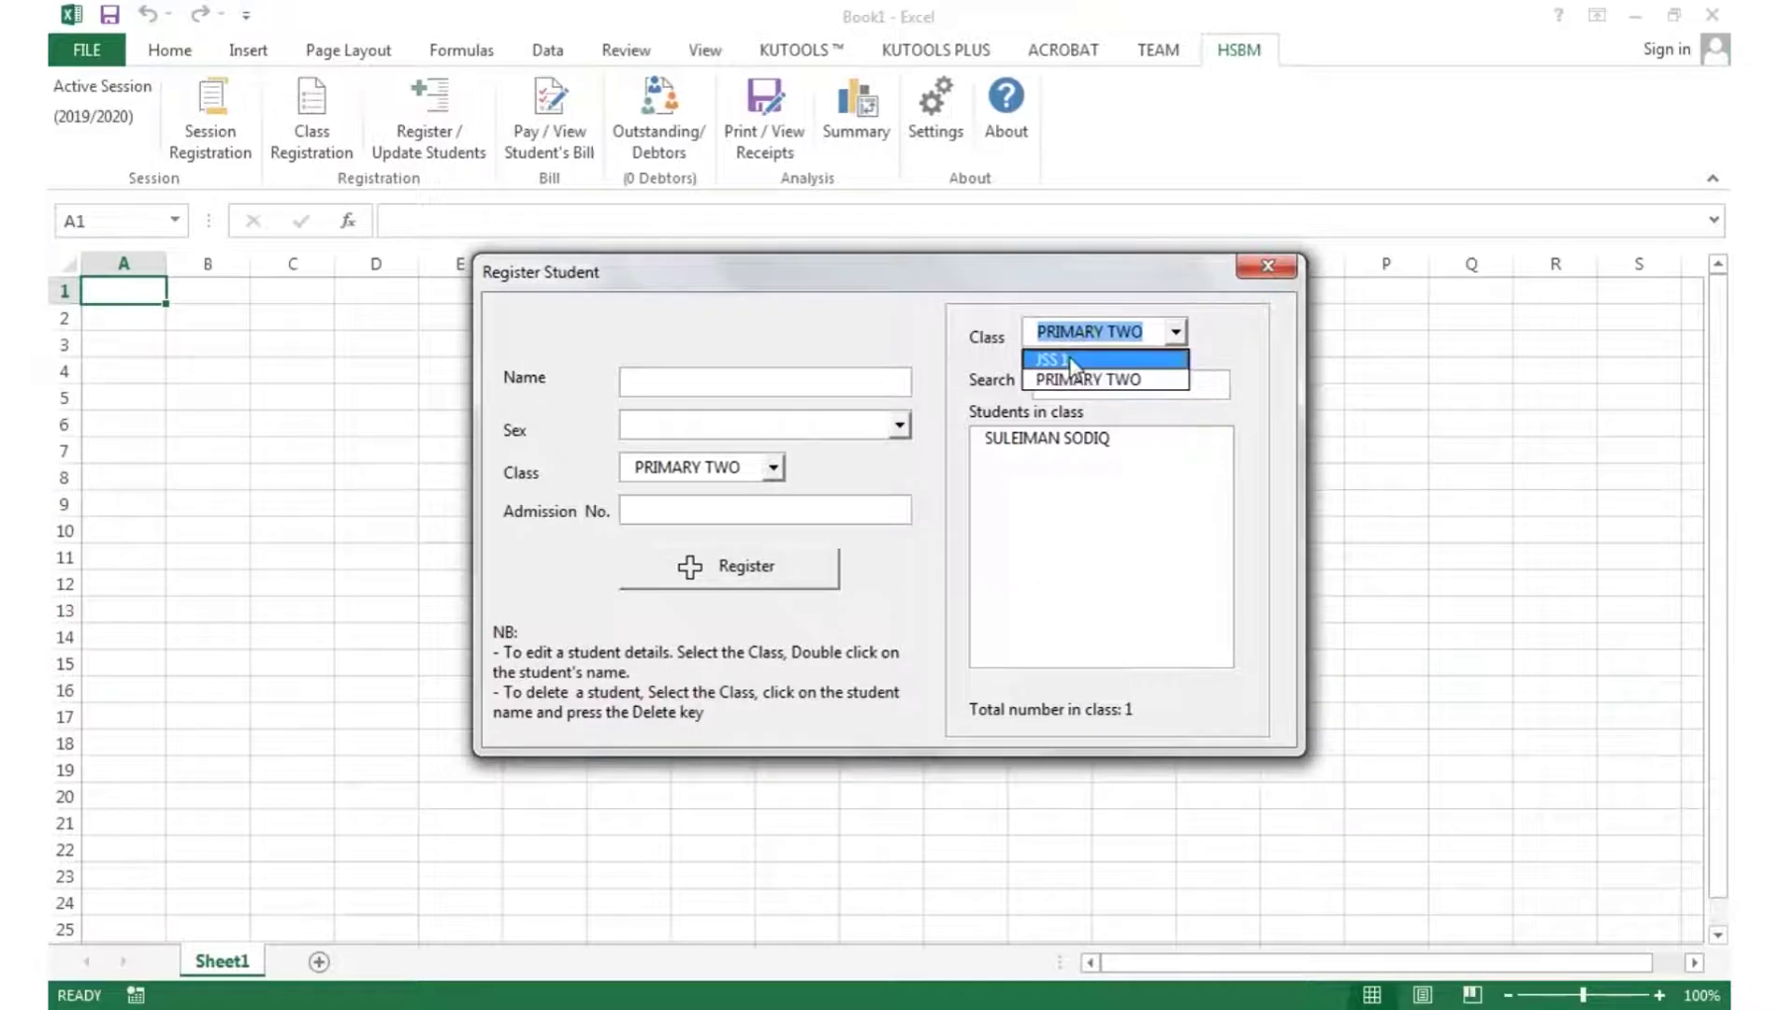
left_click(1067, 348)
left_click(1267, 265)
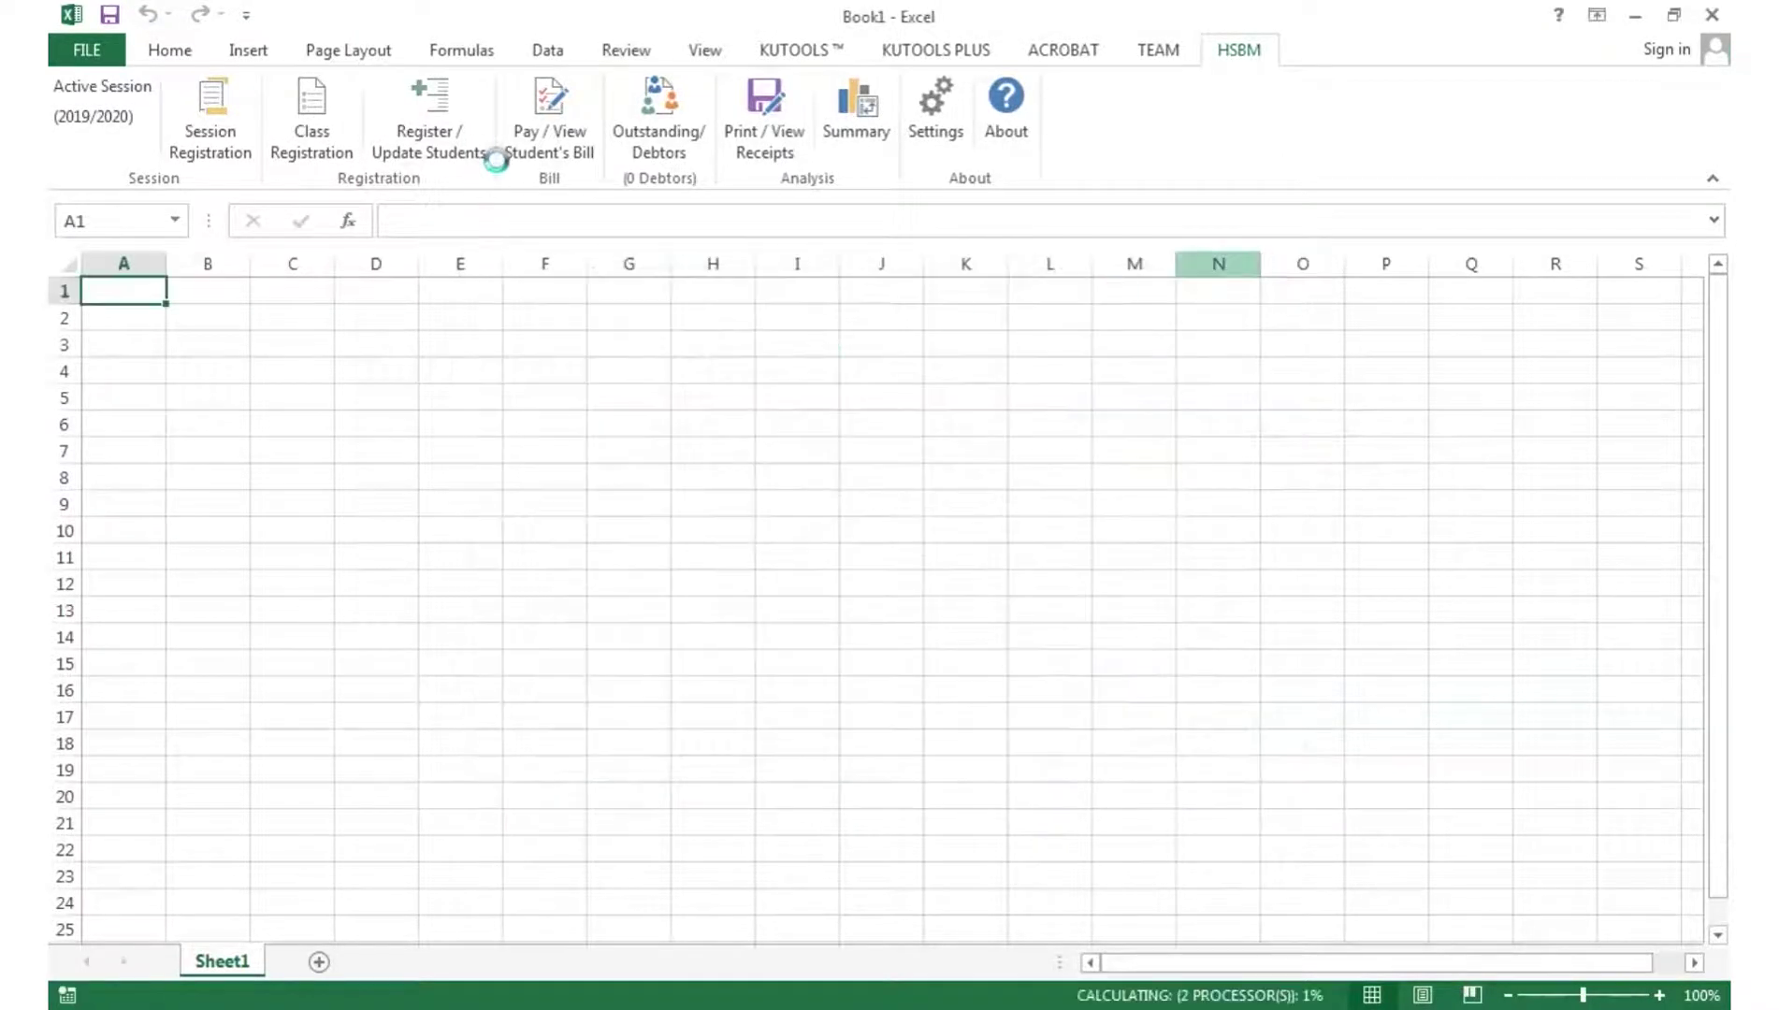
- Open the Pay / View Student's Bill dashboard and select the first JSS 1 student
left_click(543, 152)
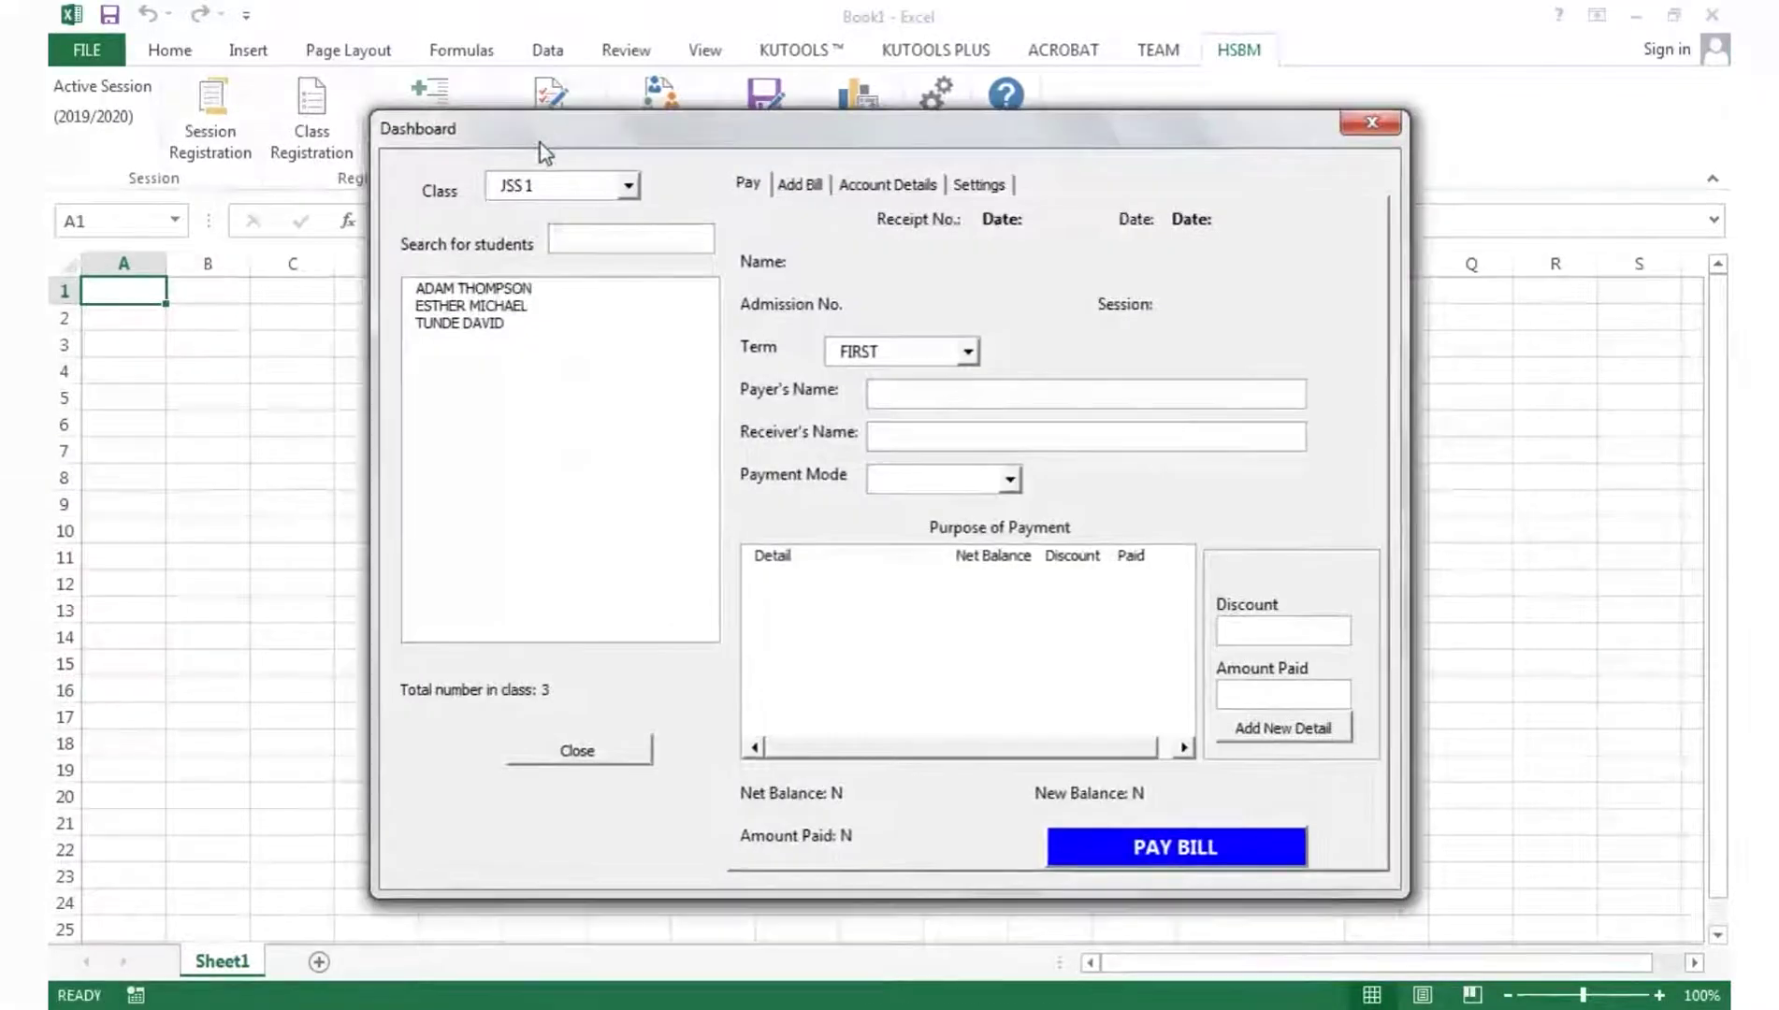
left_click(588, 192)
left_click(582, 225)
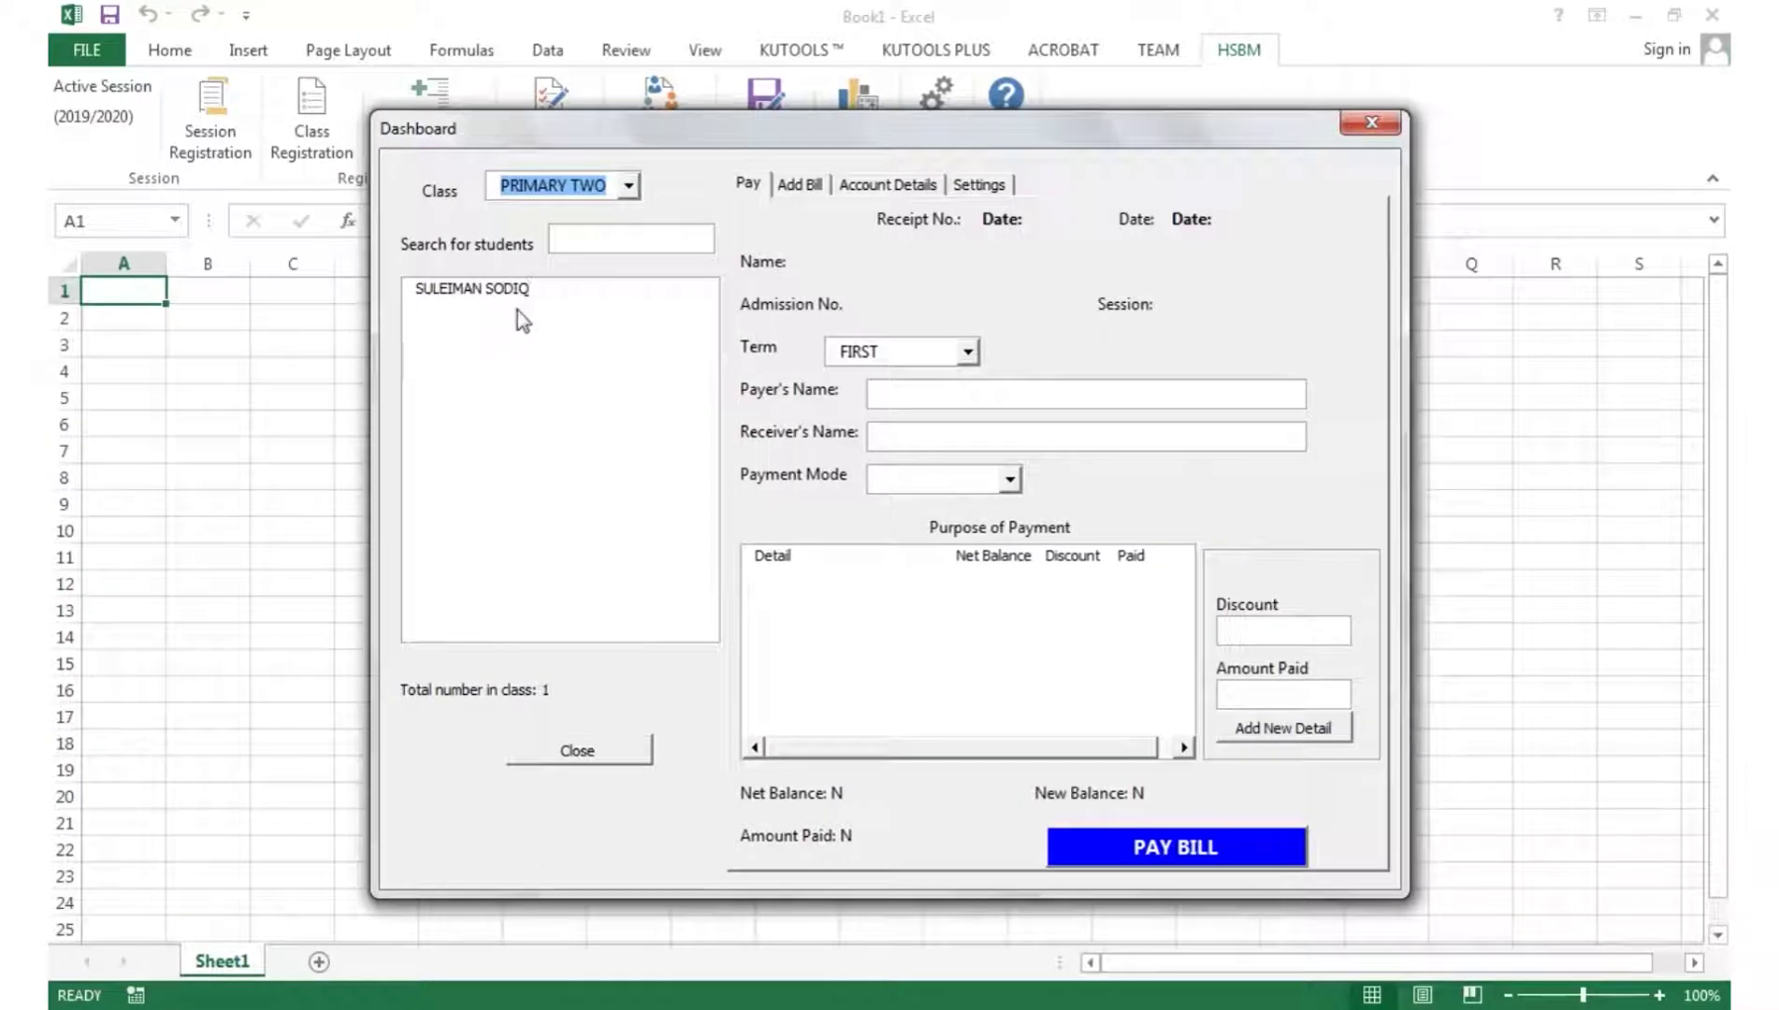
left_click(568, 185)
left_click(557, 207)
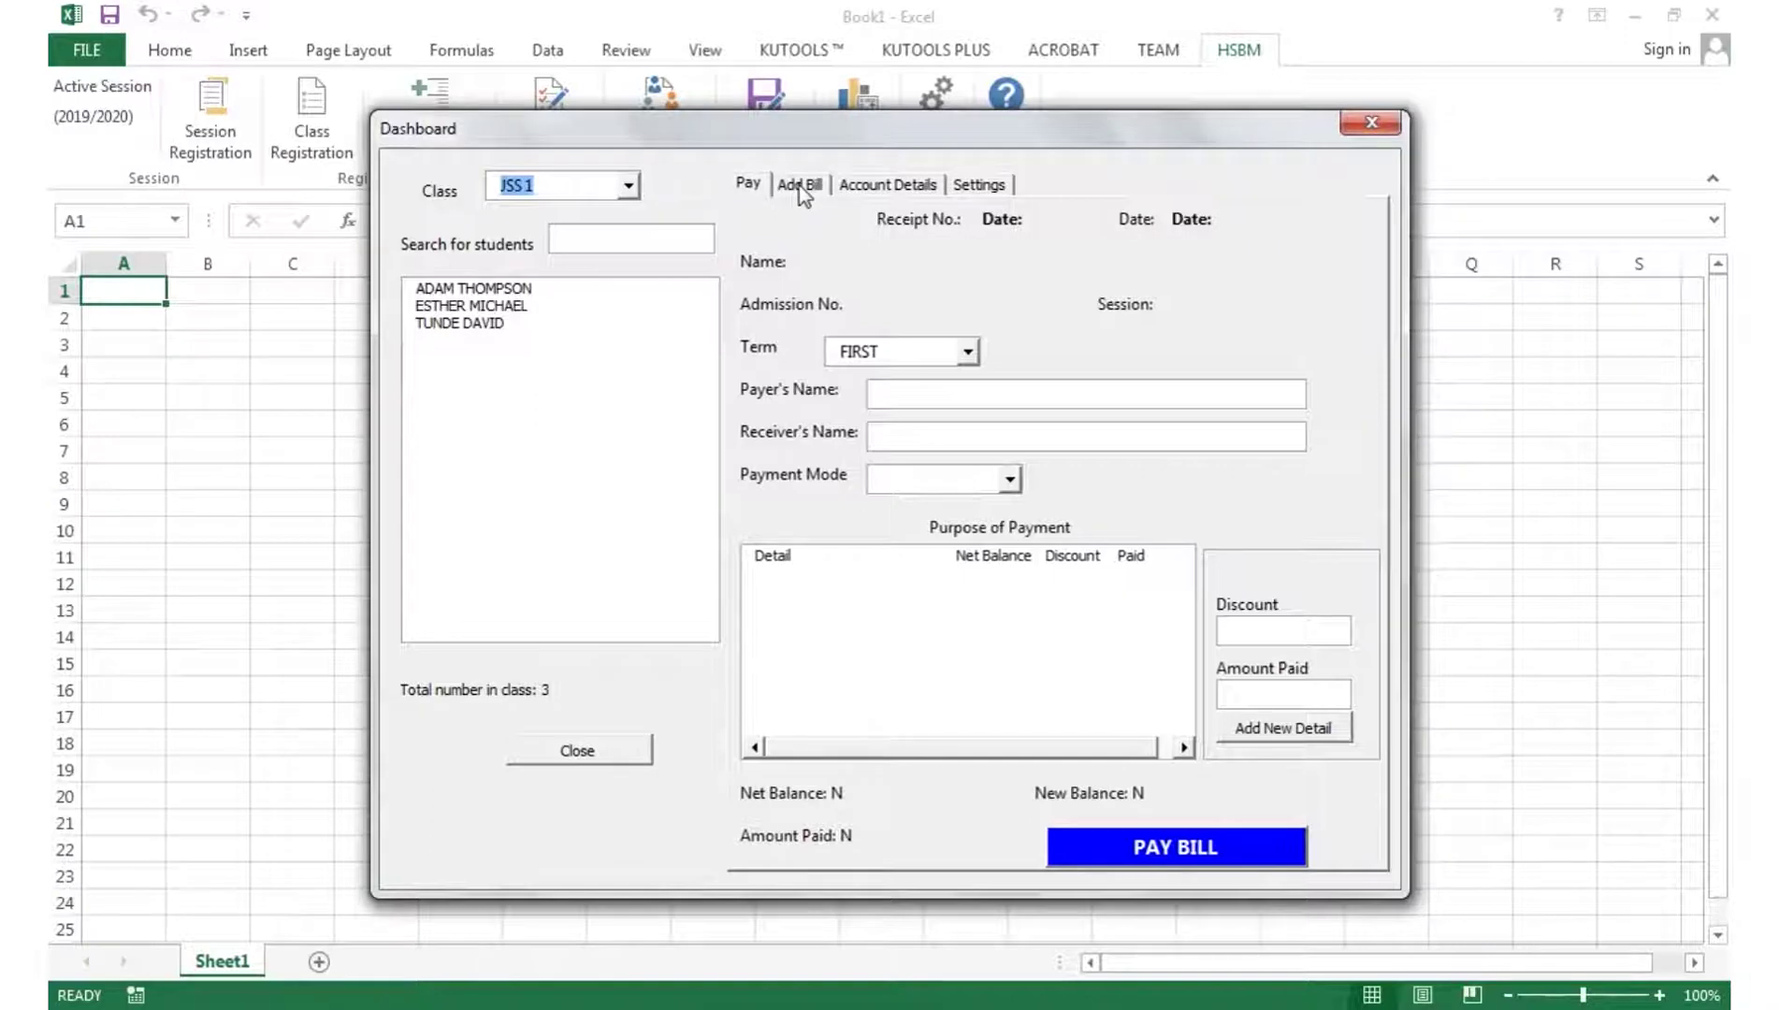
key("Tab")
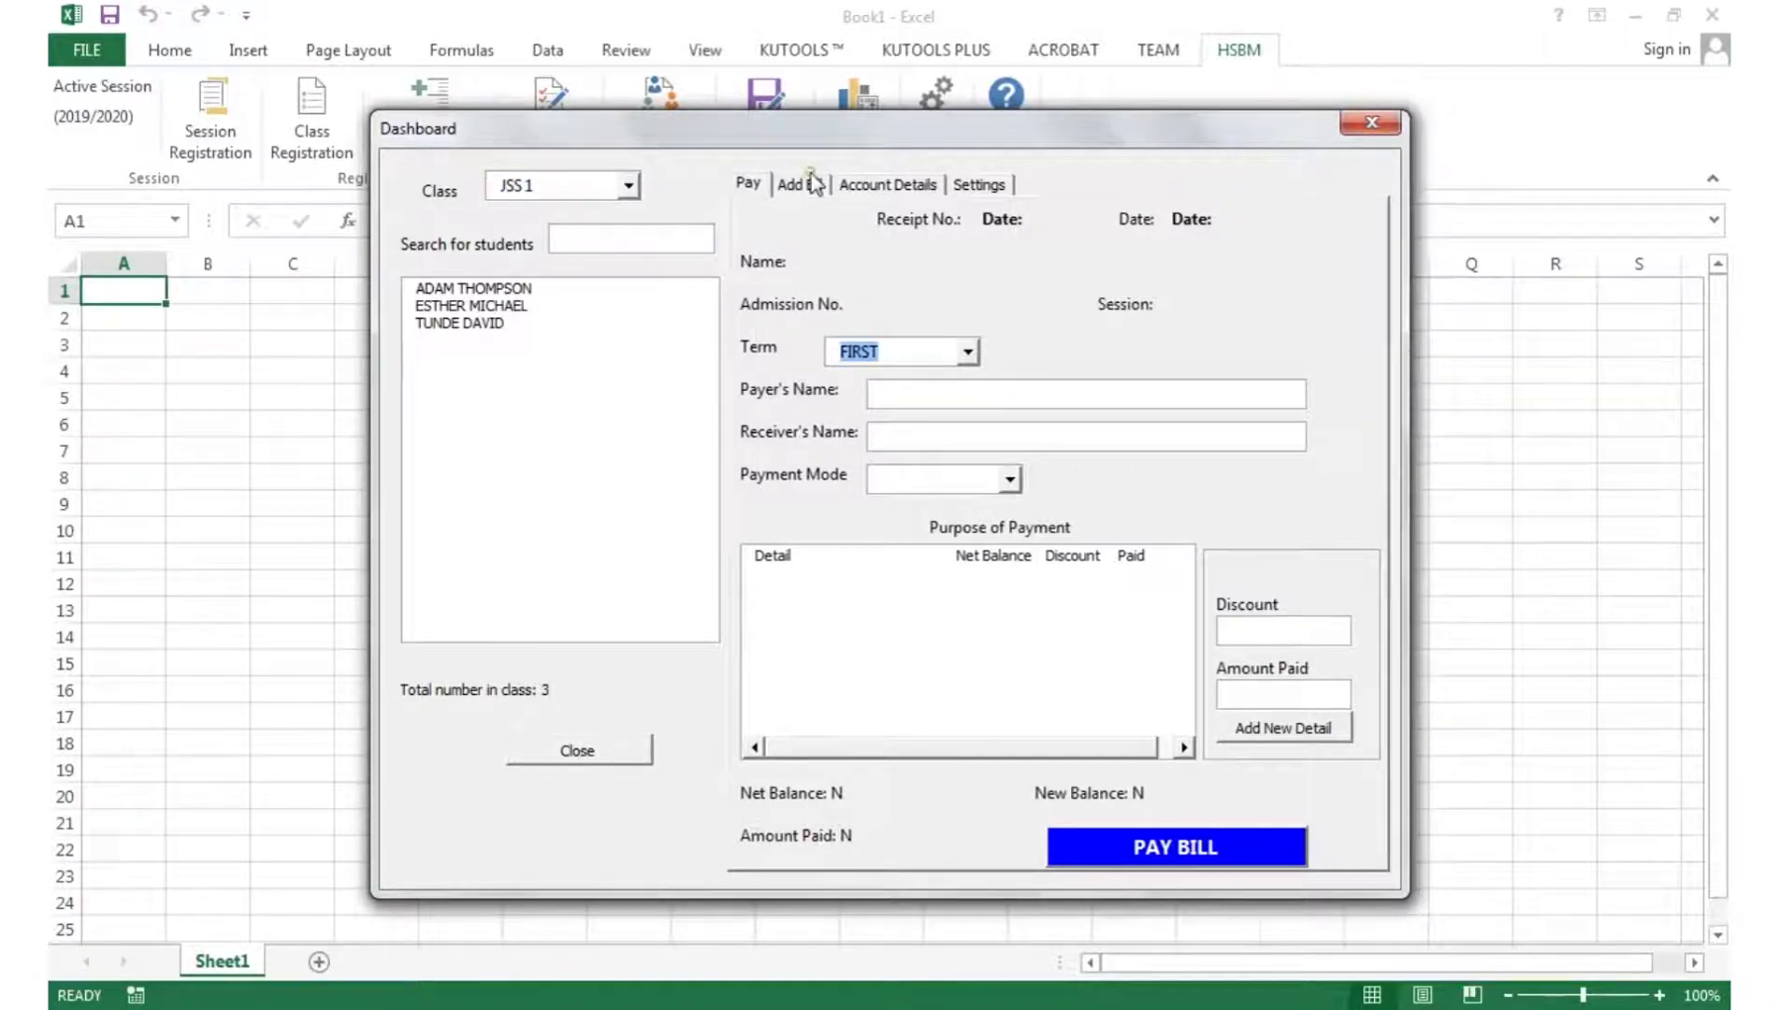
left_click(800, 183)
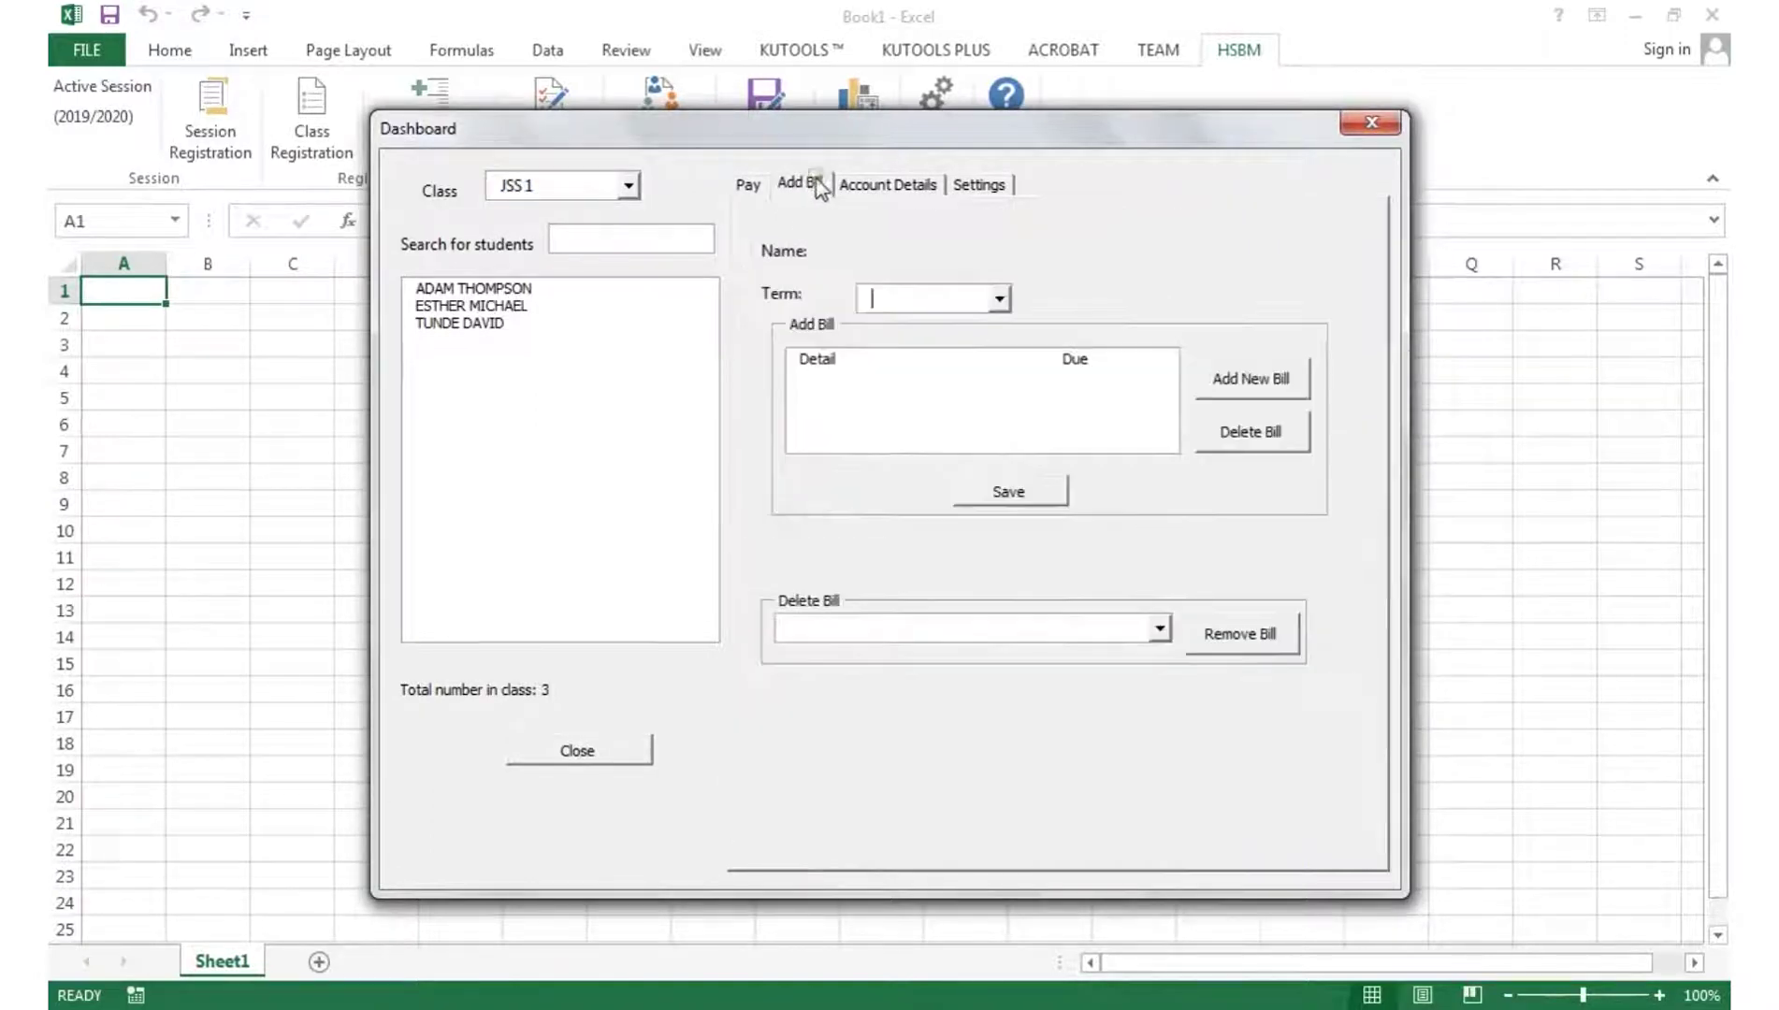
left_click(490, 290)
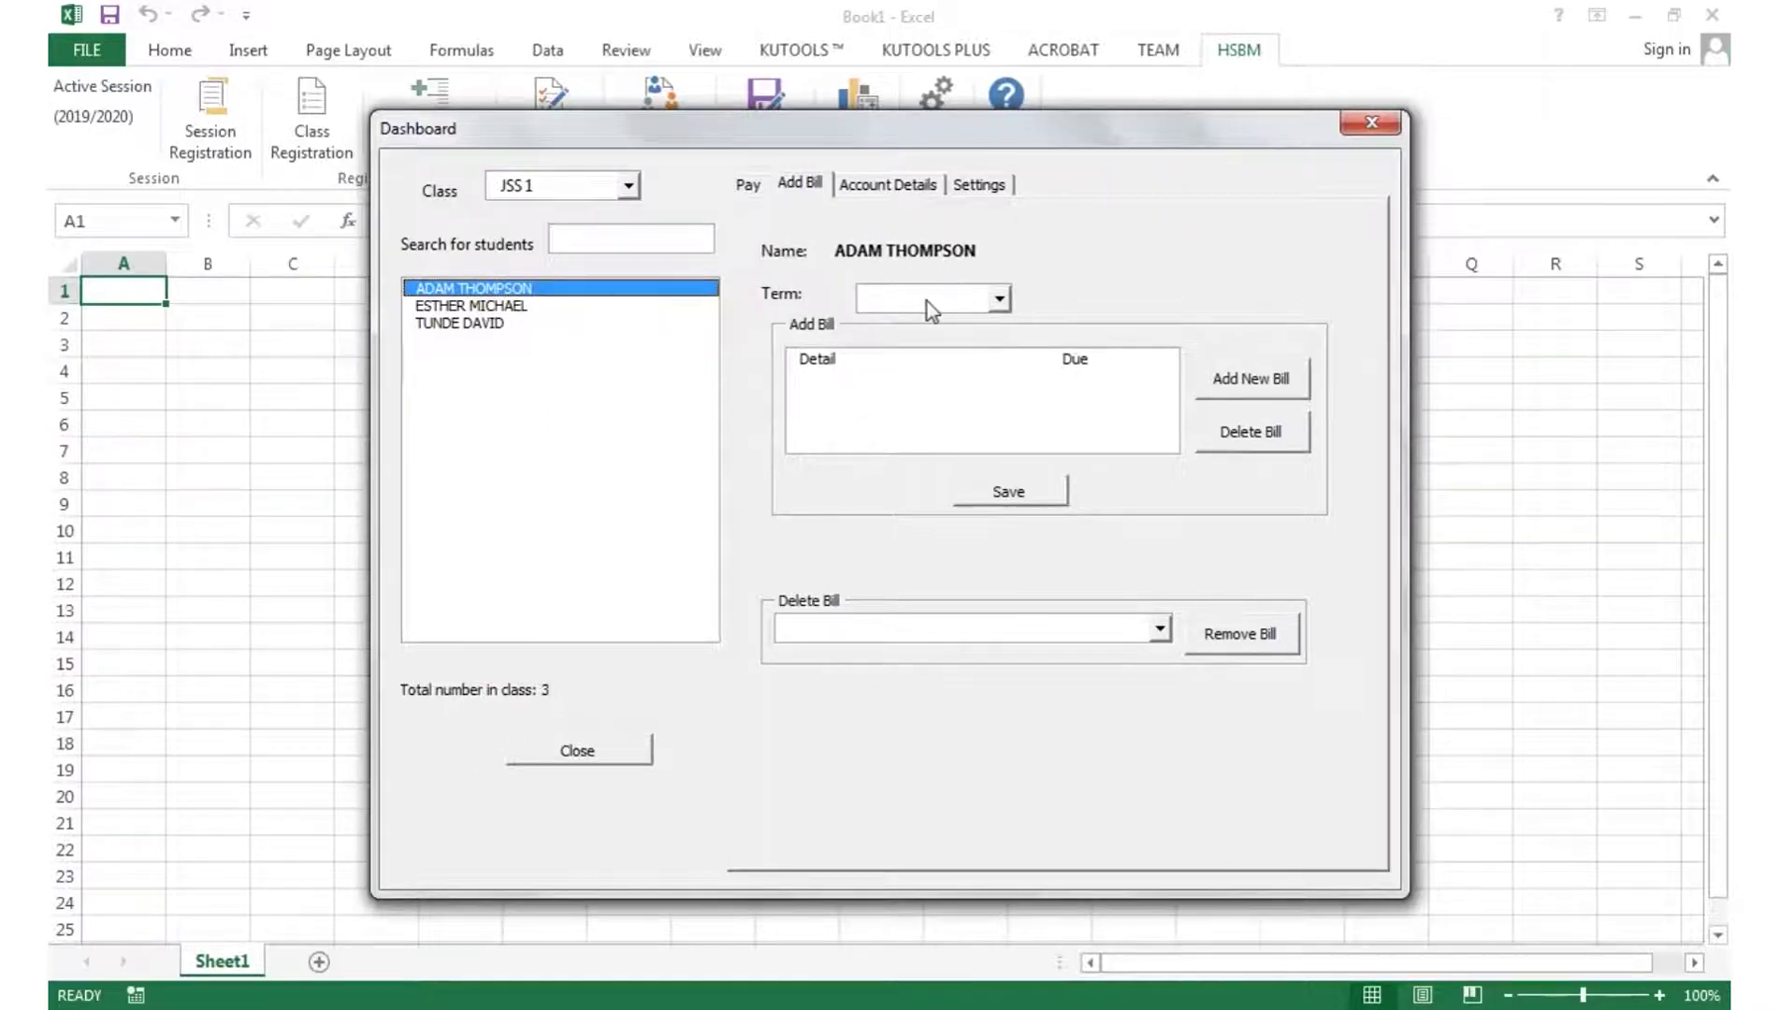
- Add MOBILE MONEY to the Payment Modes list in dashboard Settings
left_click(984, 186)
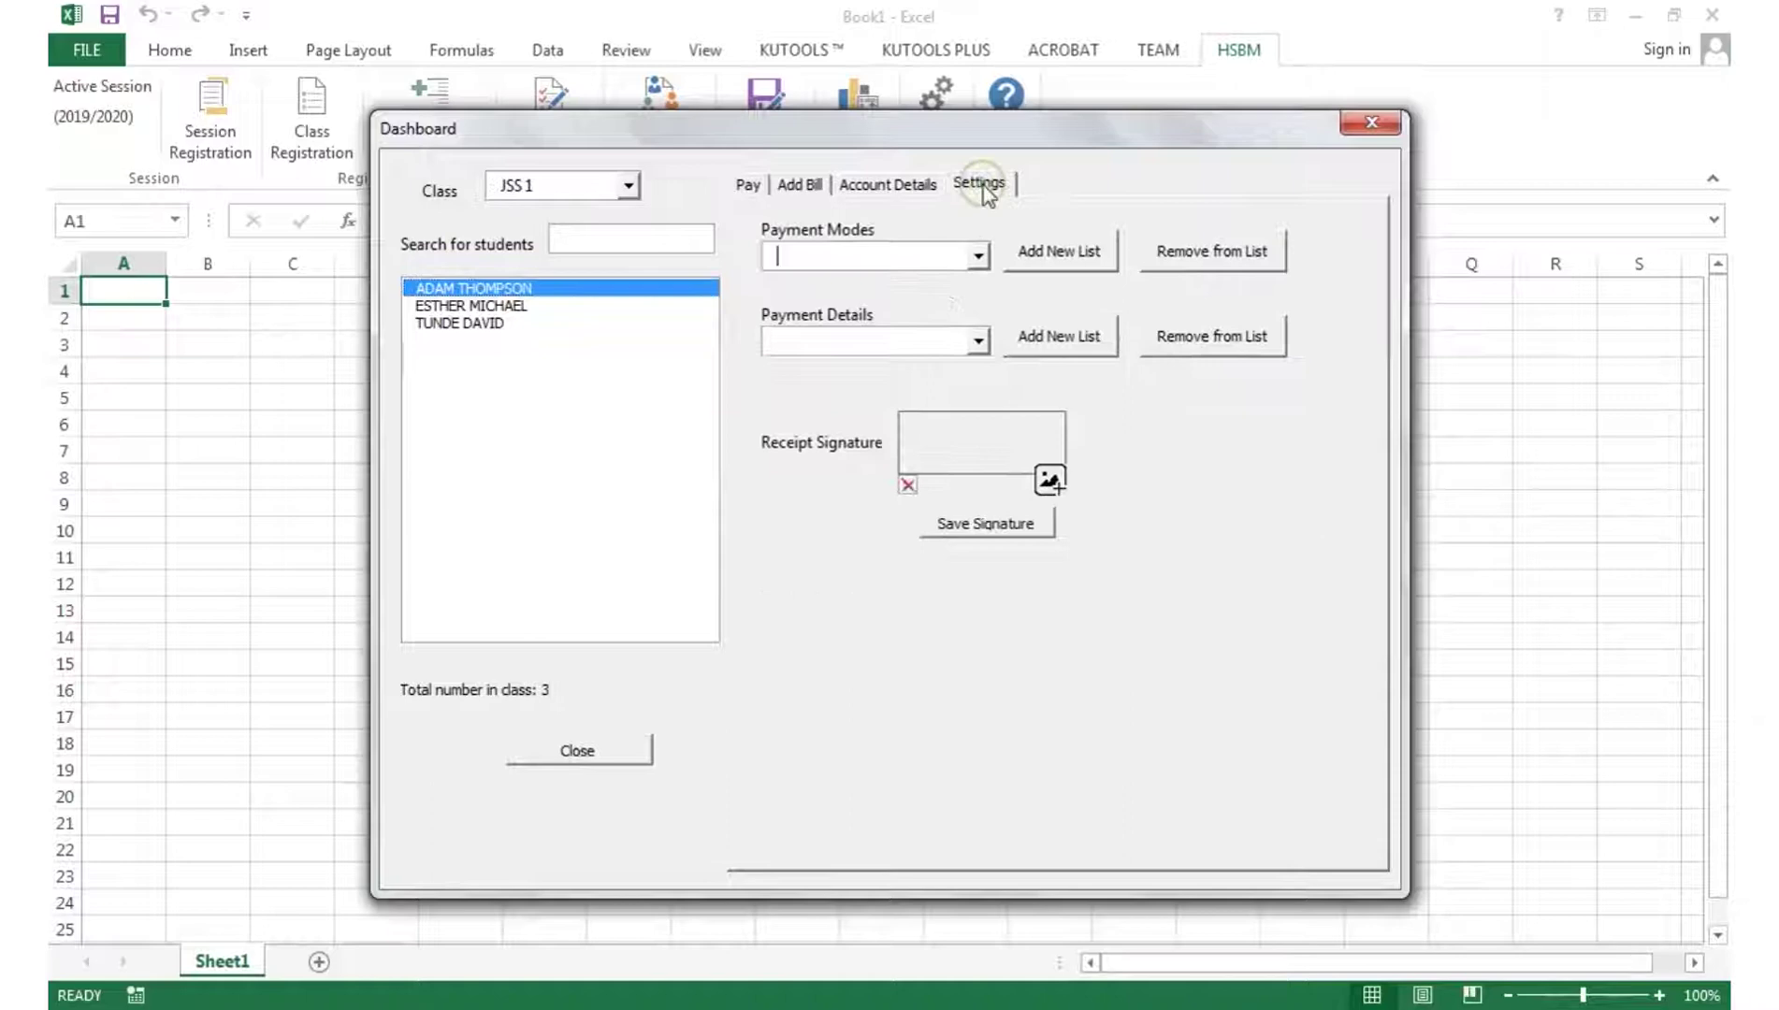
left_click(978, 255)
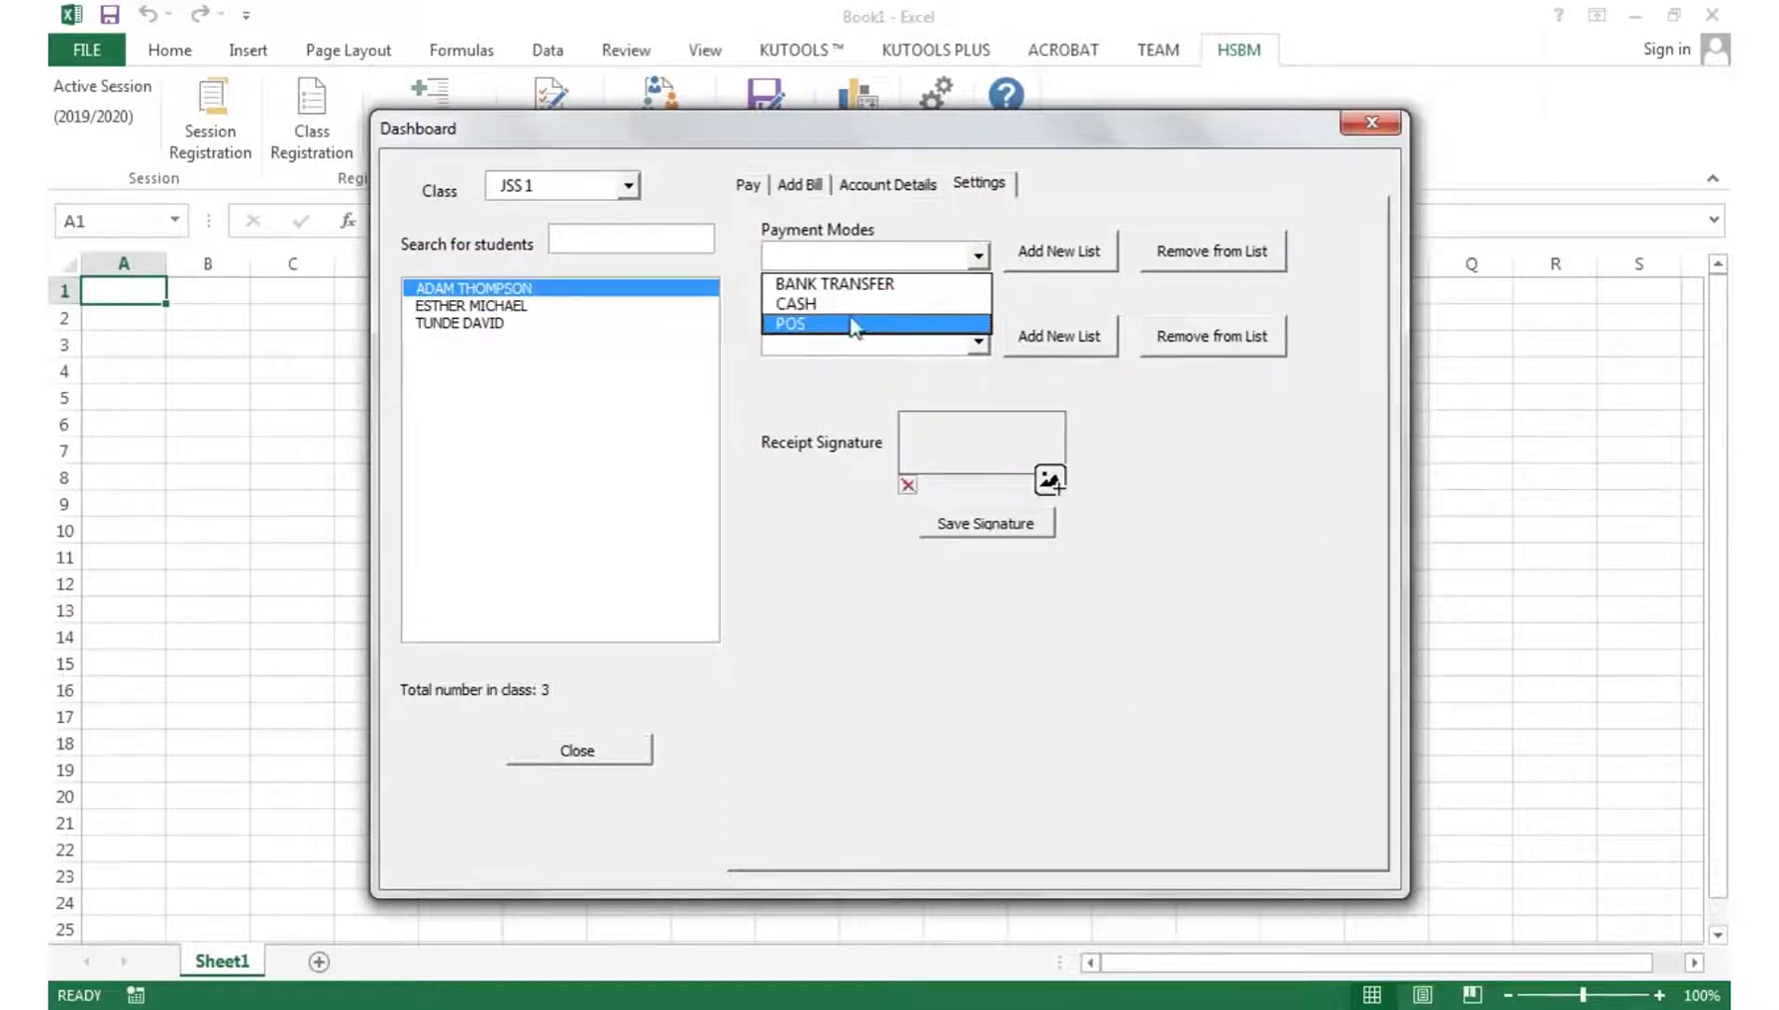
left_click(1050, 254)
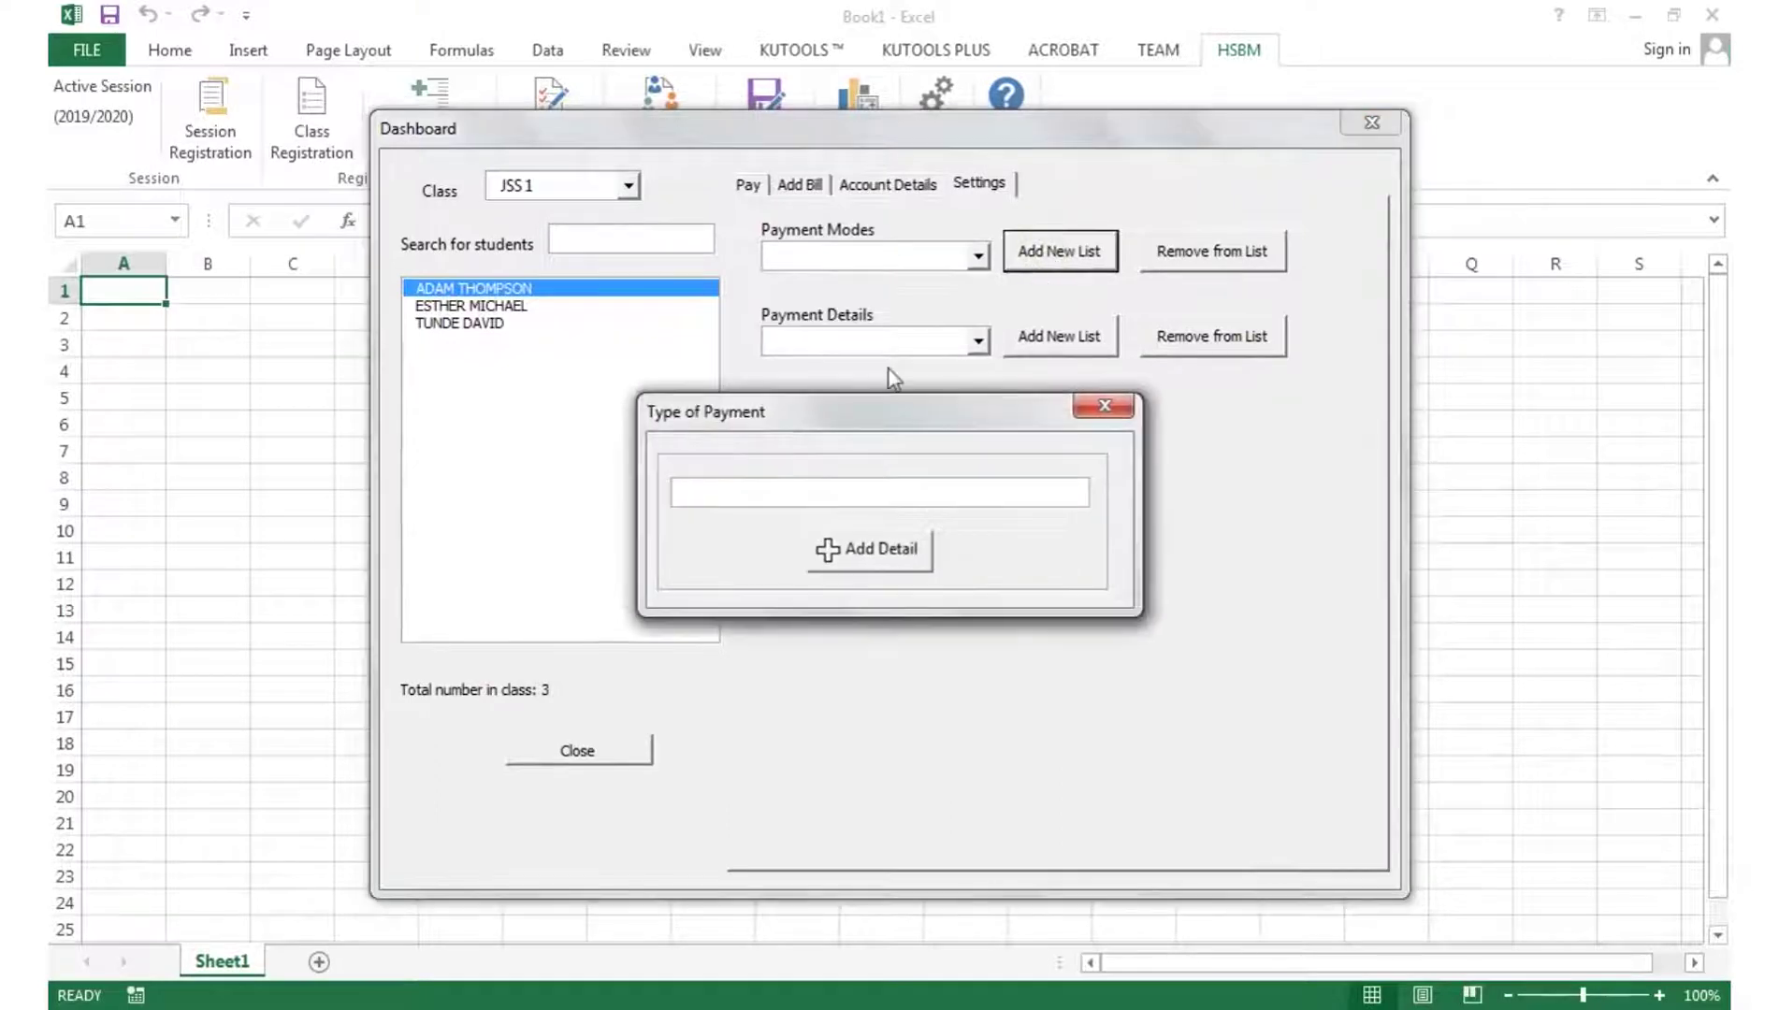
type("MOBILE MONE")
left_click(871, 547)
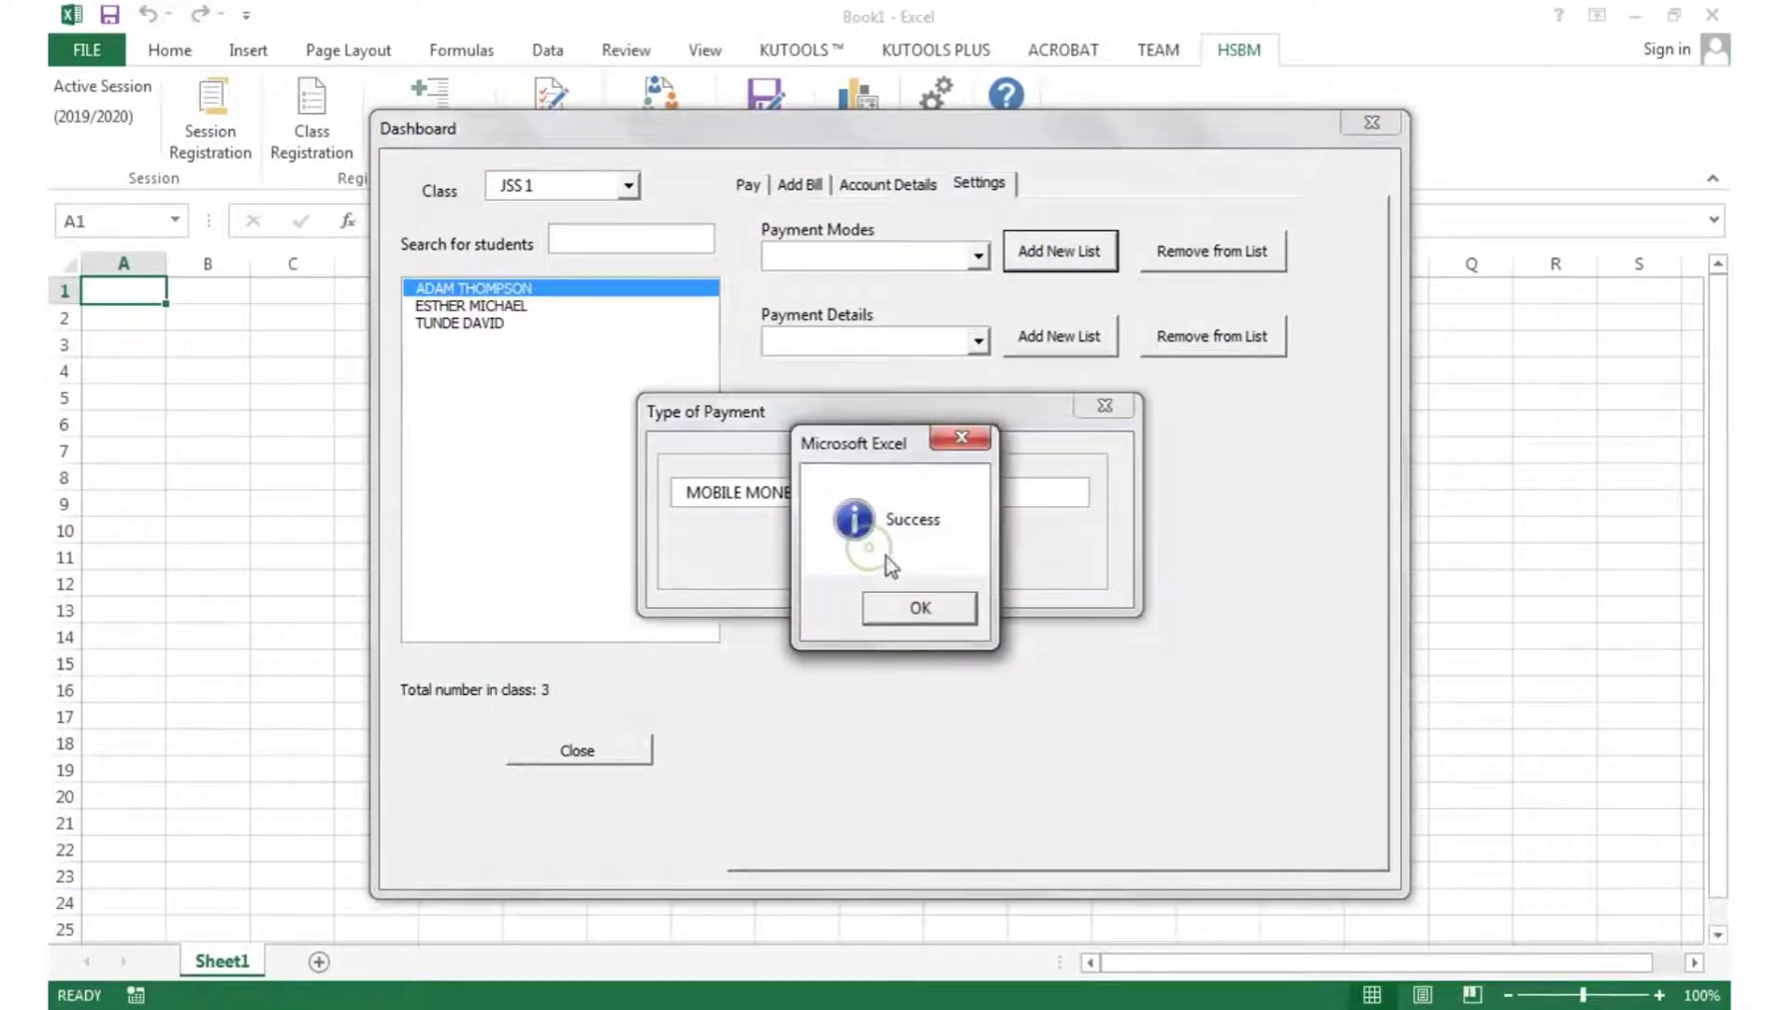
left_click(901, 610)
left_click(963, 260)
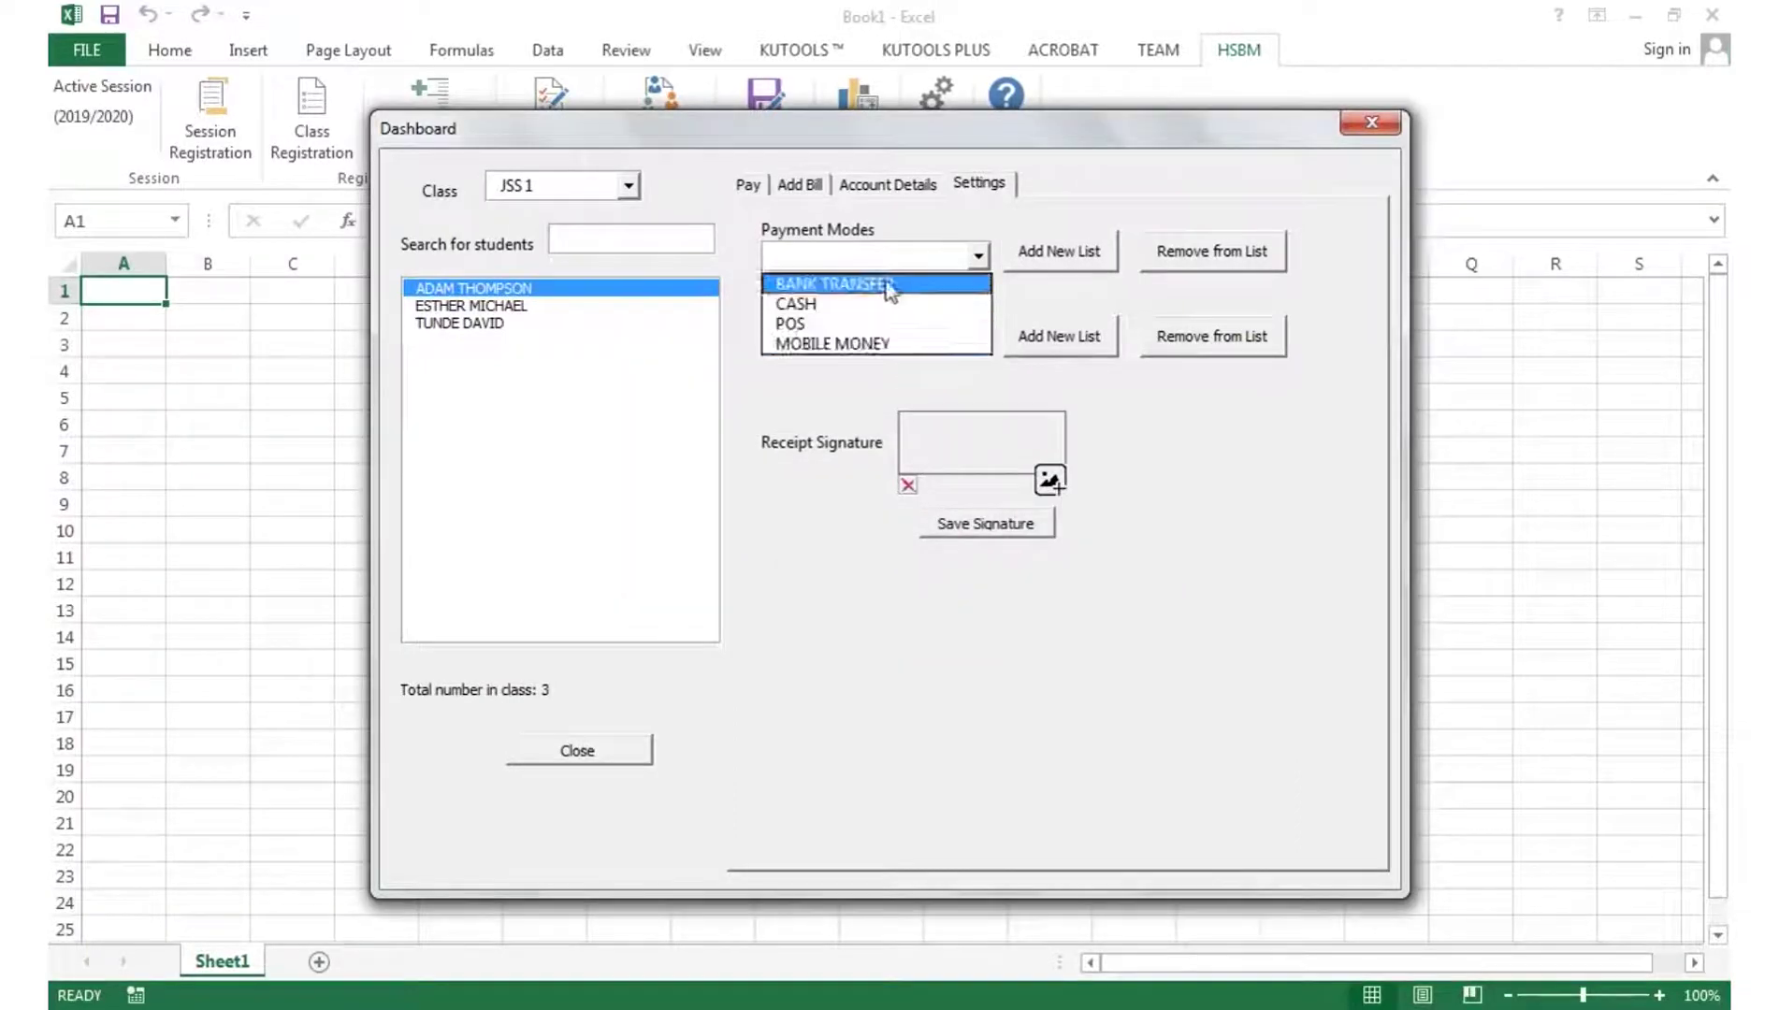
left_click(899, 259)
- Add WASCCE to the Payment Details list alongside SCHOOL FEE, BOOKS and SPORT WEARS
left_click(842, 339)
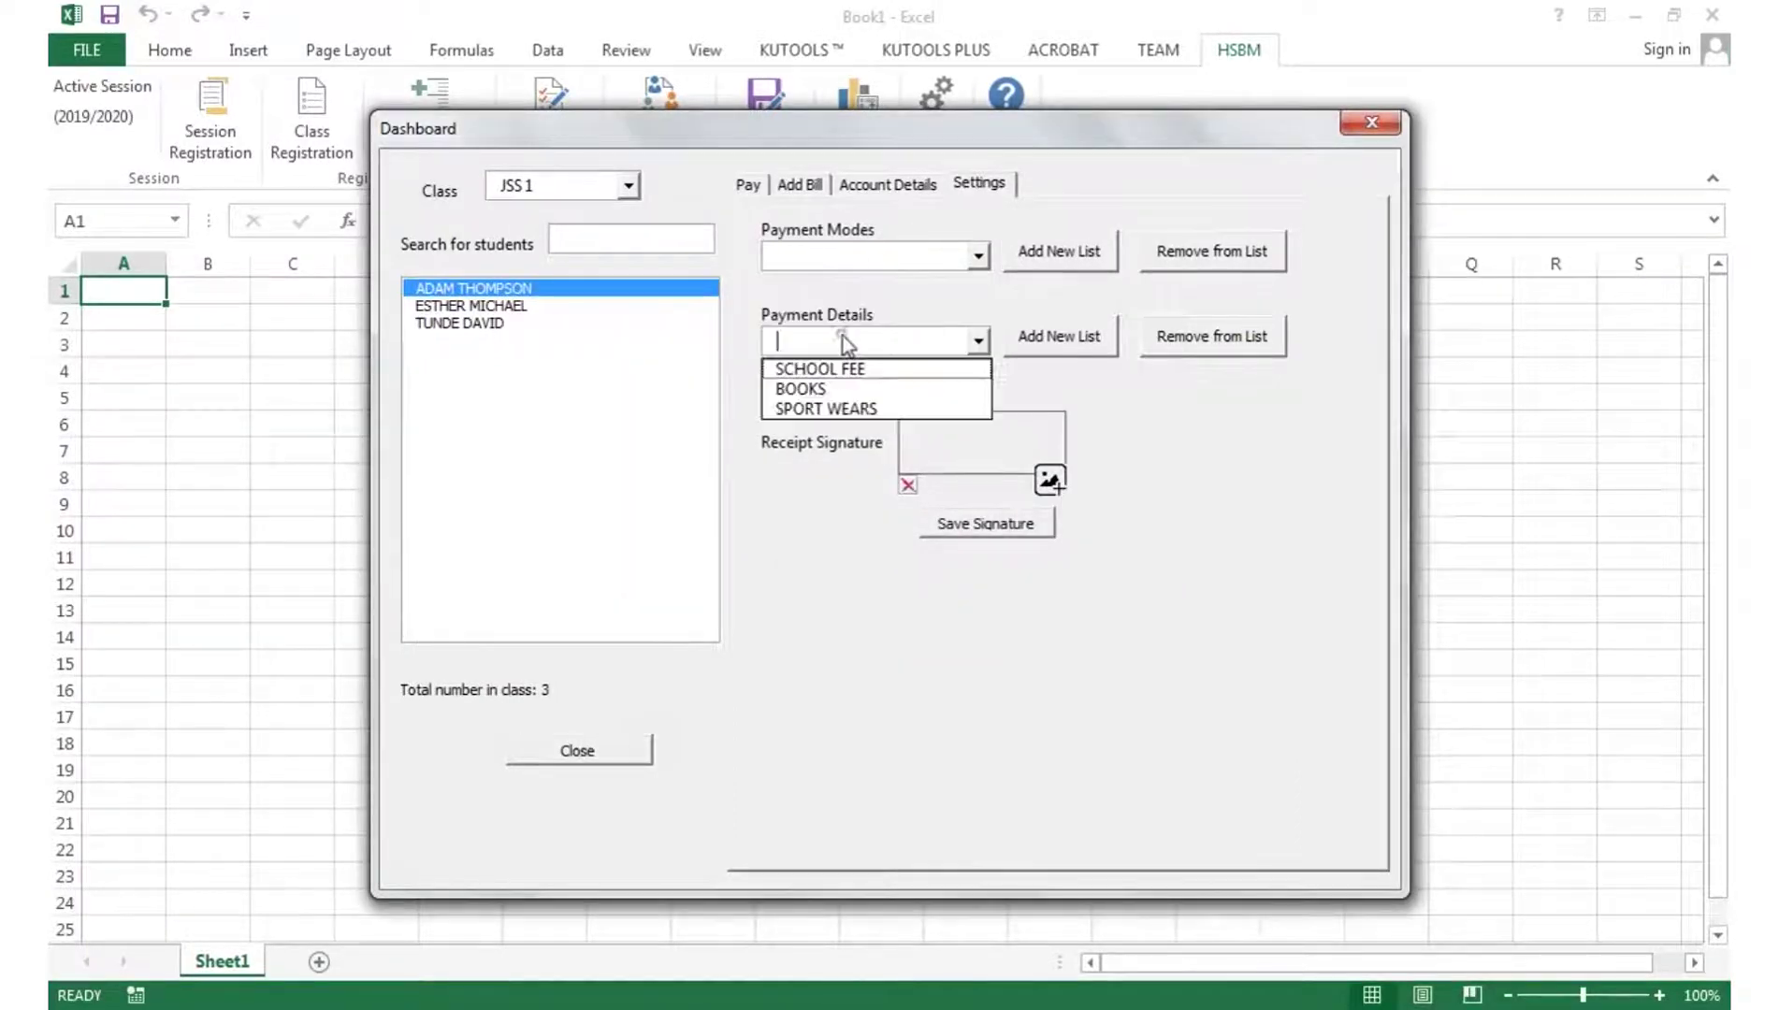
left_click(1032, 346)
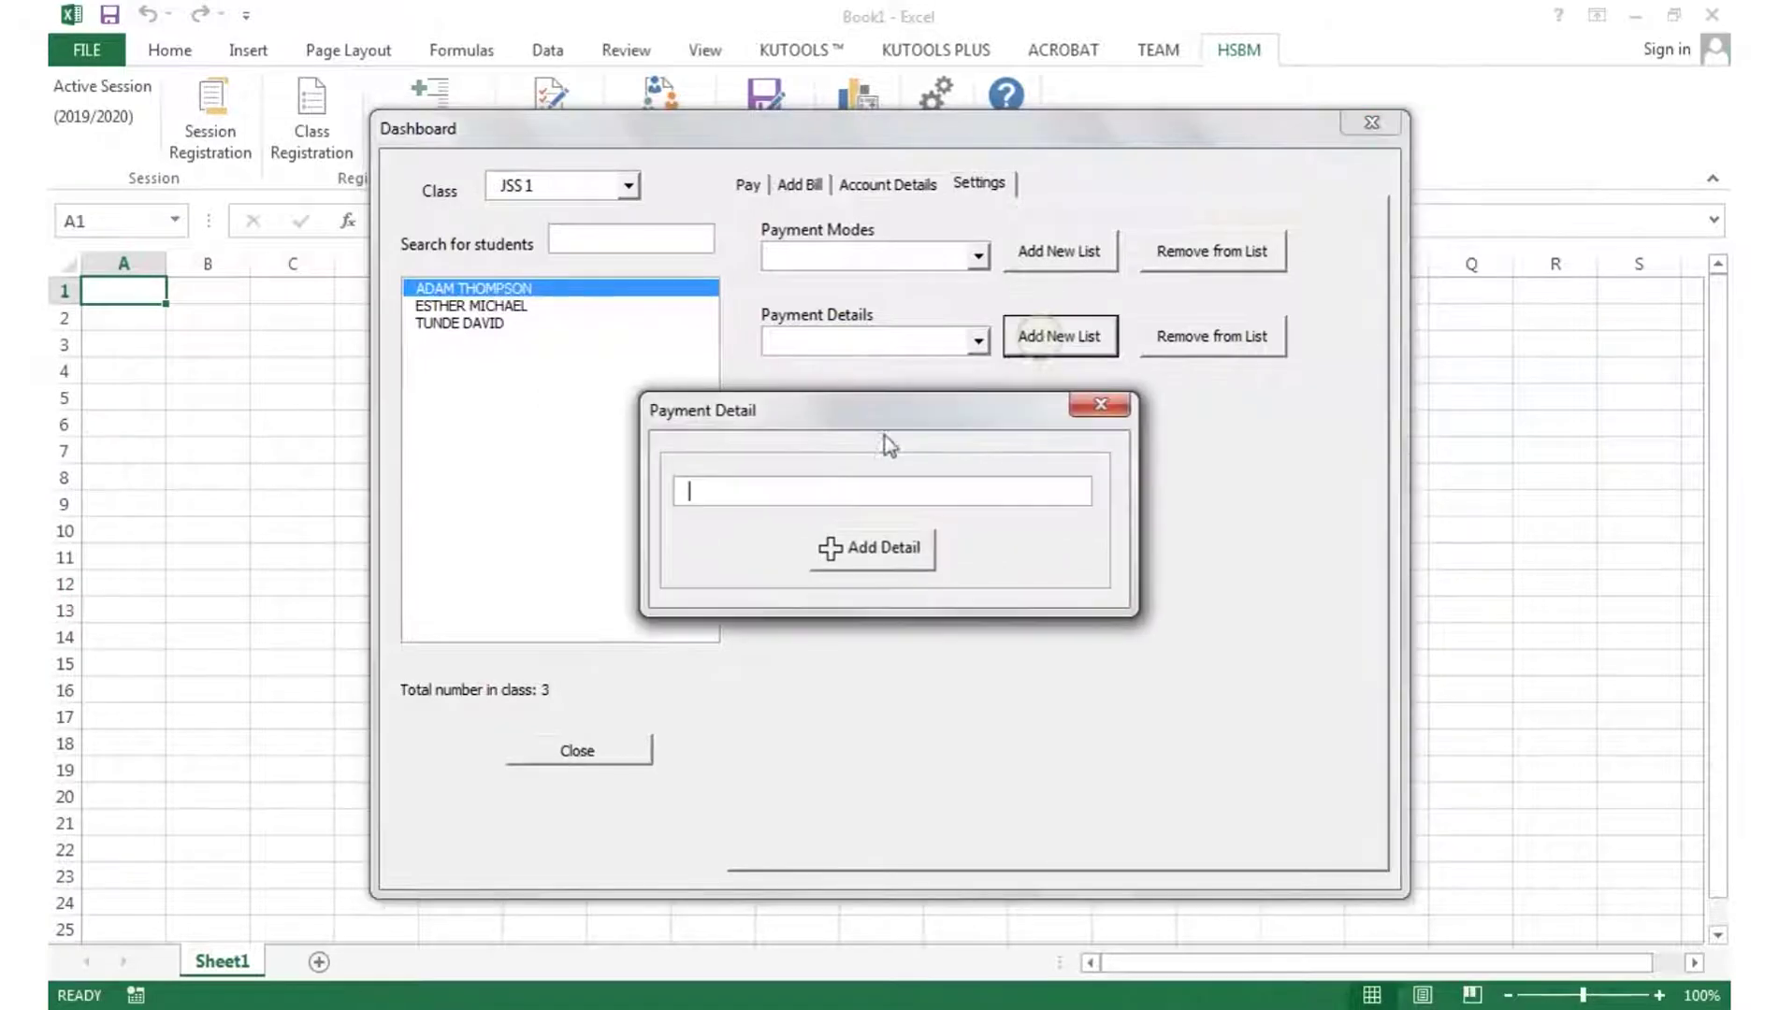
type("WASCCE")
left_click(842, 550)
left_click(922, 606)
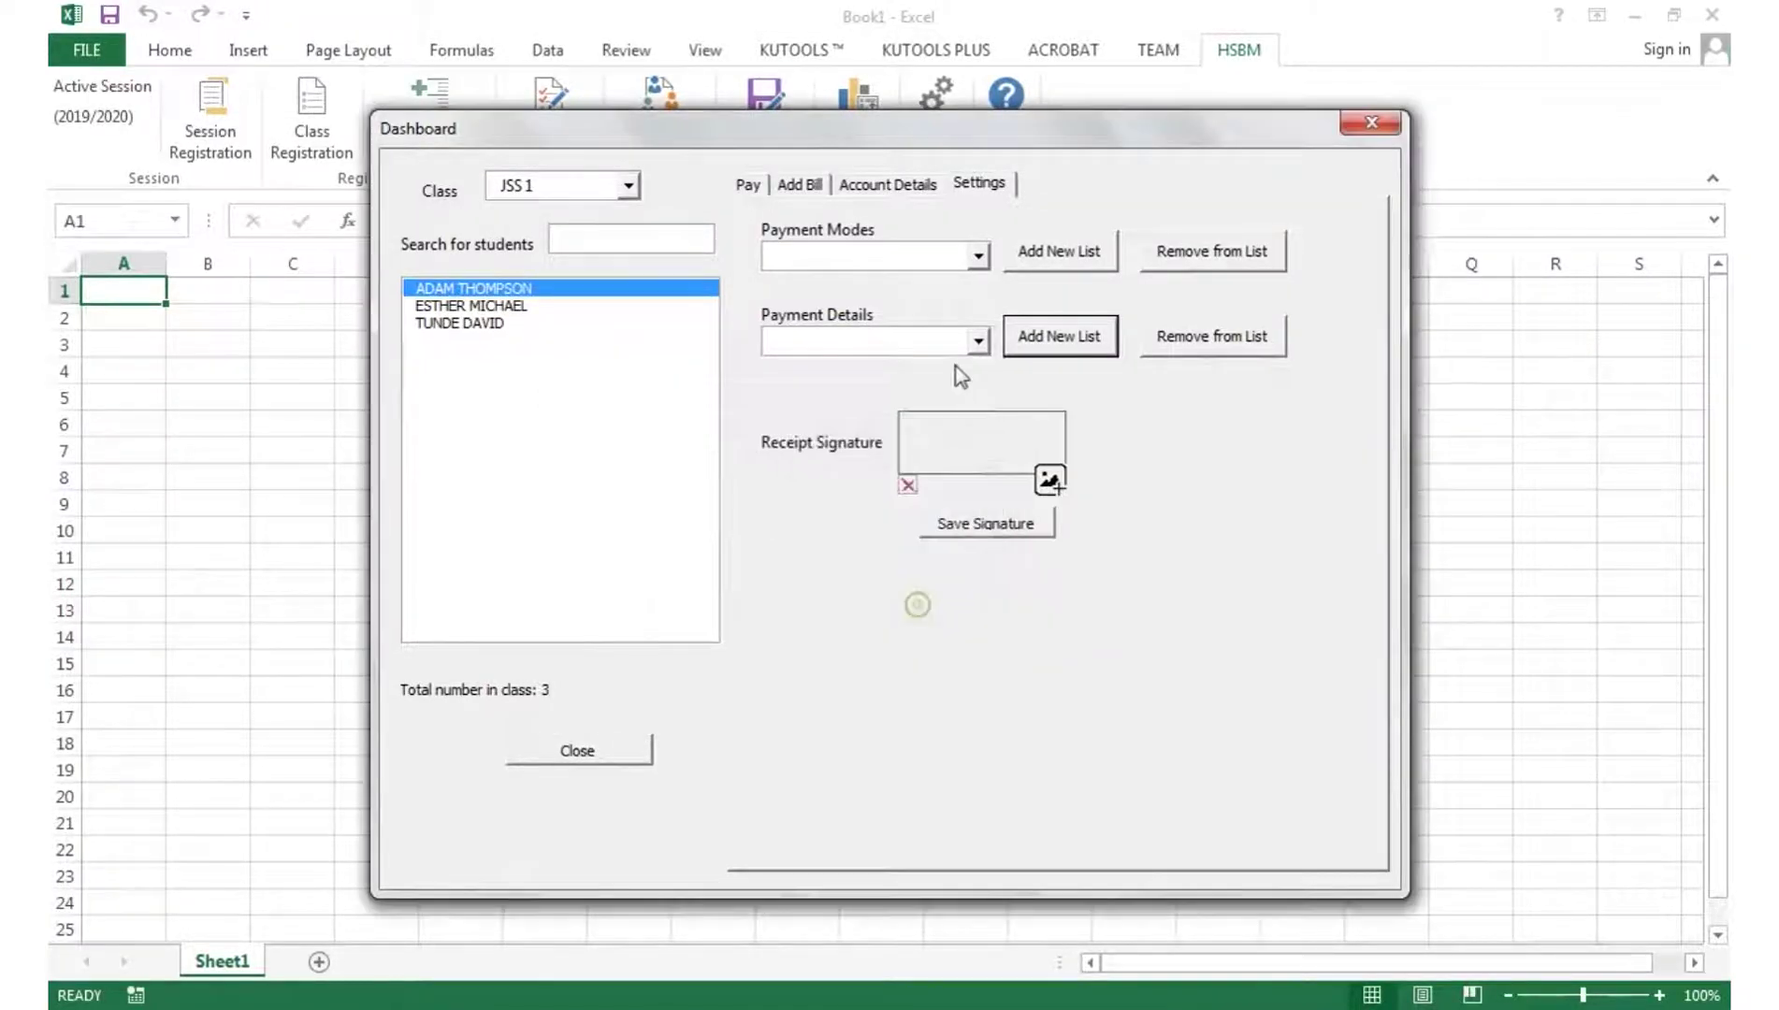
left_click(898, 342)
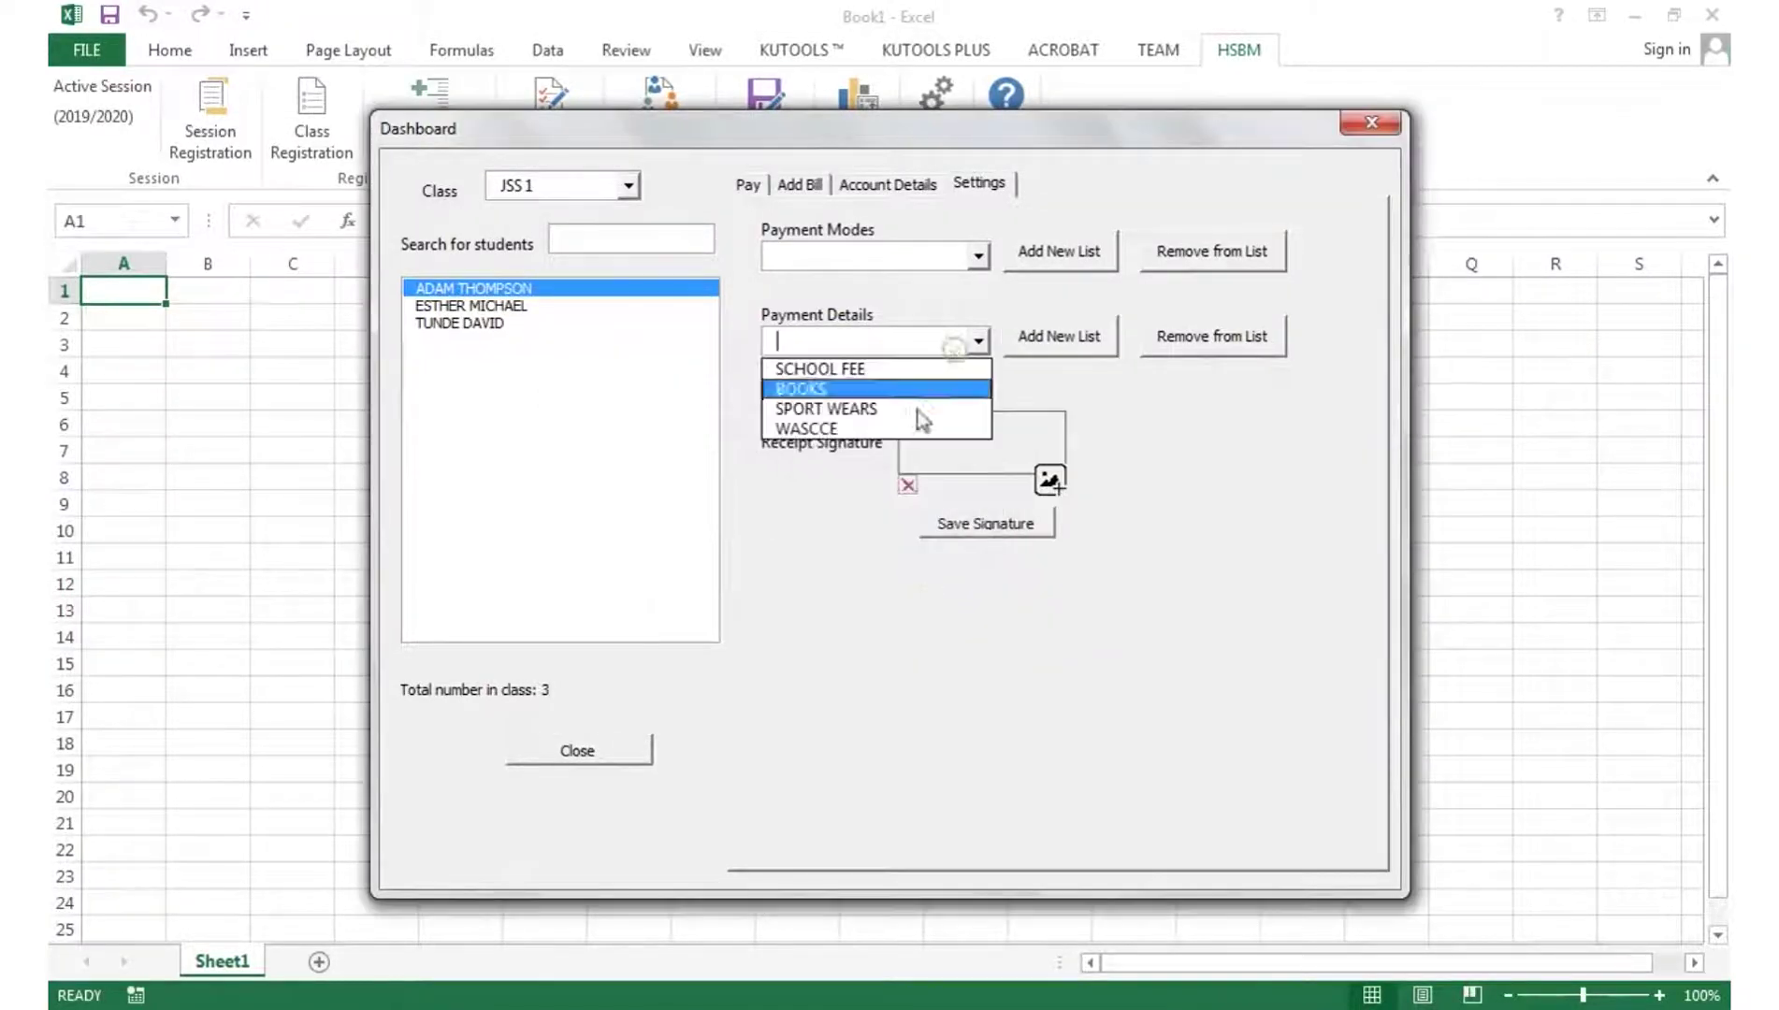
left_click(842, 329)
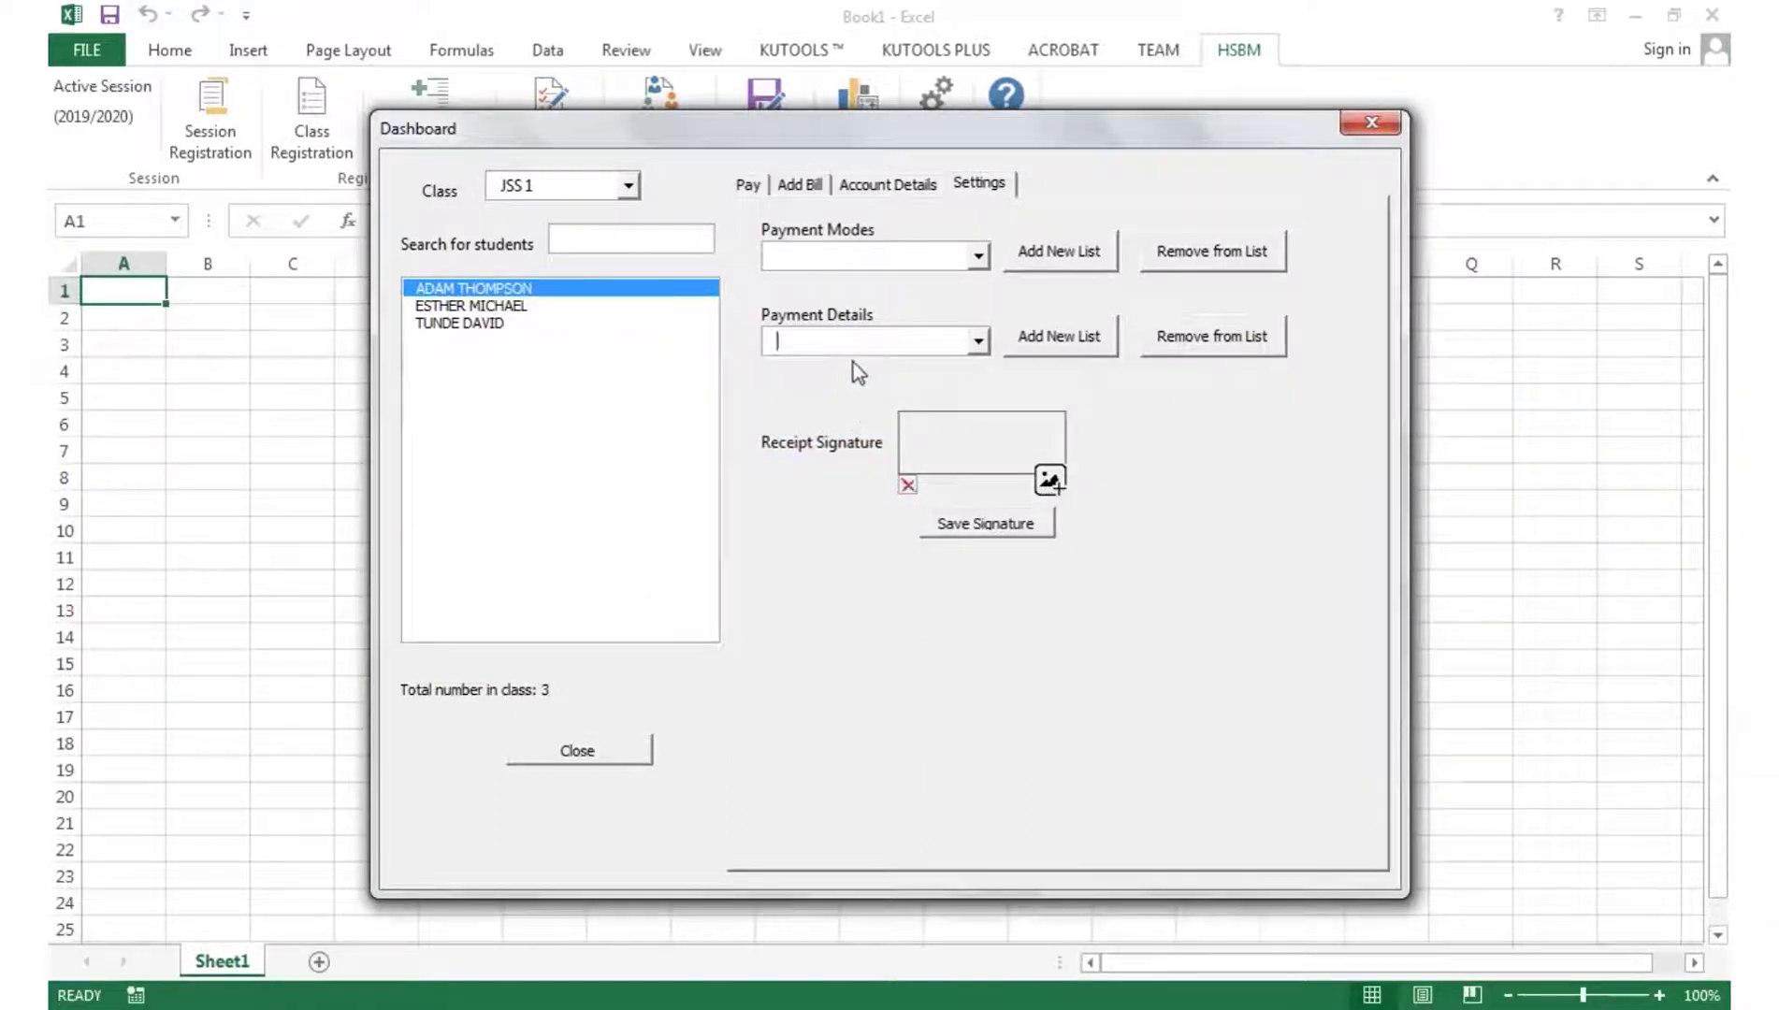
left_click(1055, 487)
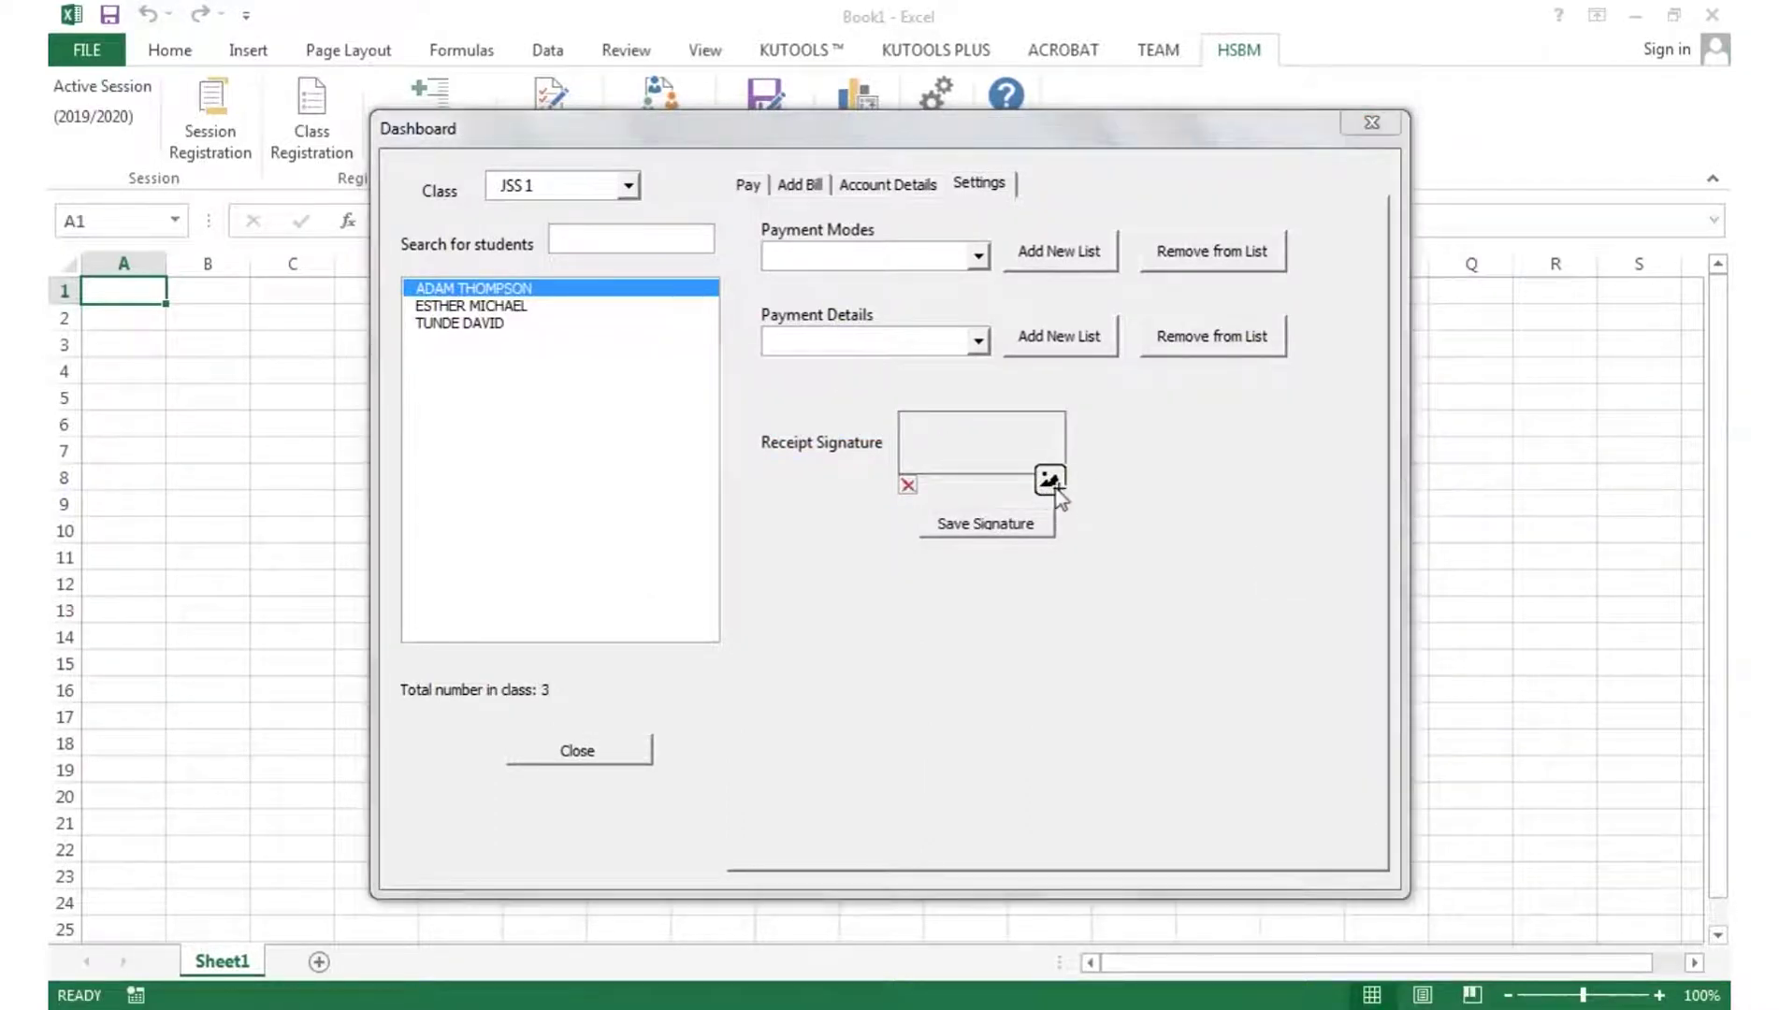
- Load sign.png from Pictures > Sample Pictures and save it as the receipt signature
left_click(483, 613)
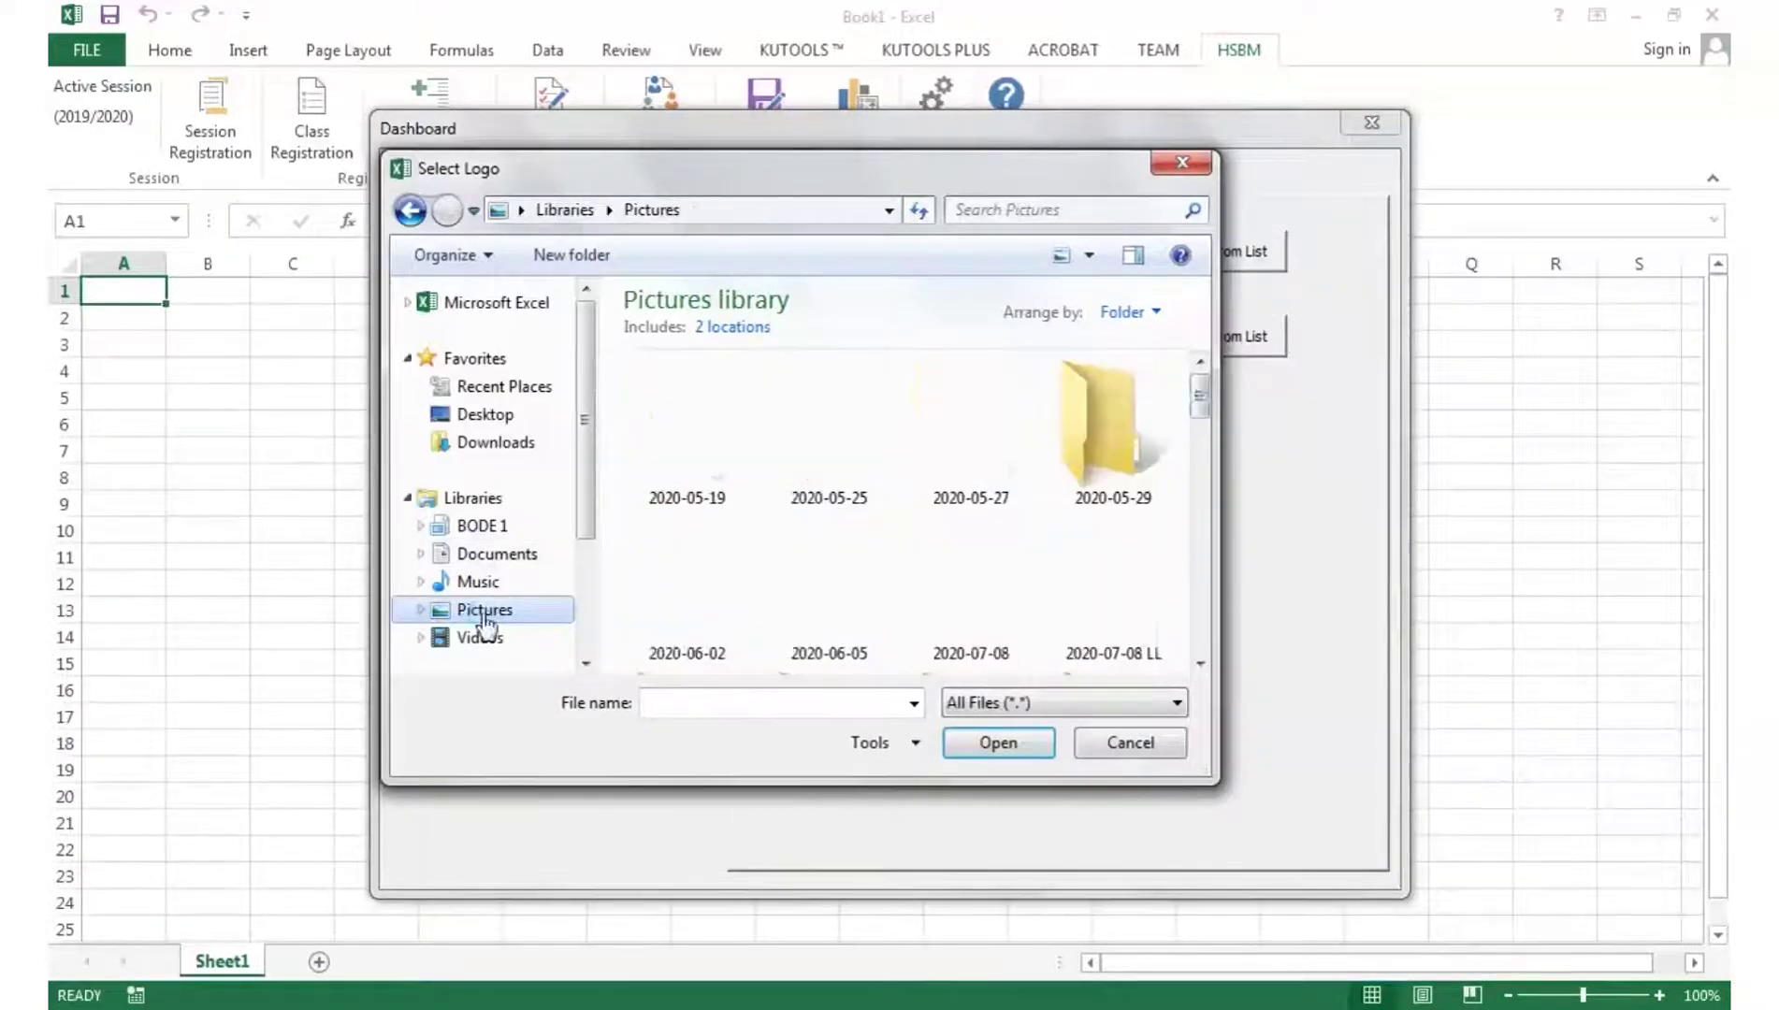
scroll(804, 535, "down", 5)
scroll(805, 535, "up", 1)
double_click(804, 536)
scroll(1009, 524, "down", 3)
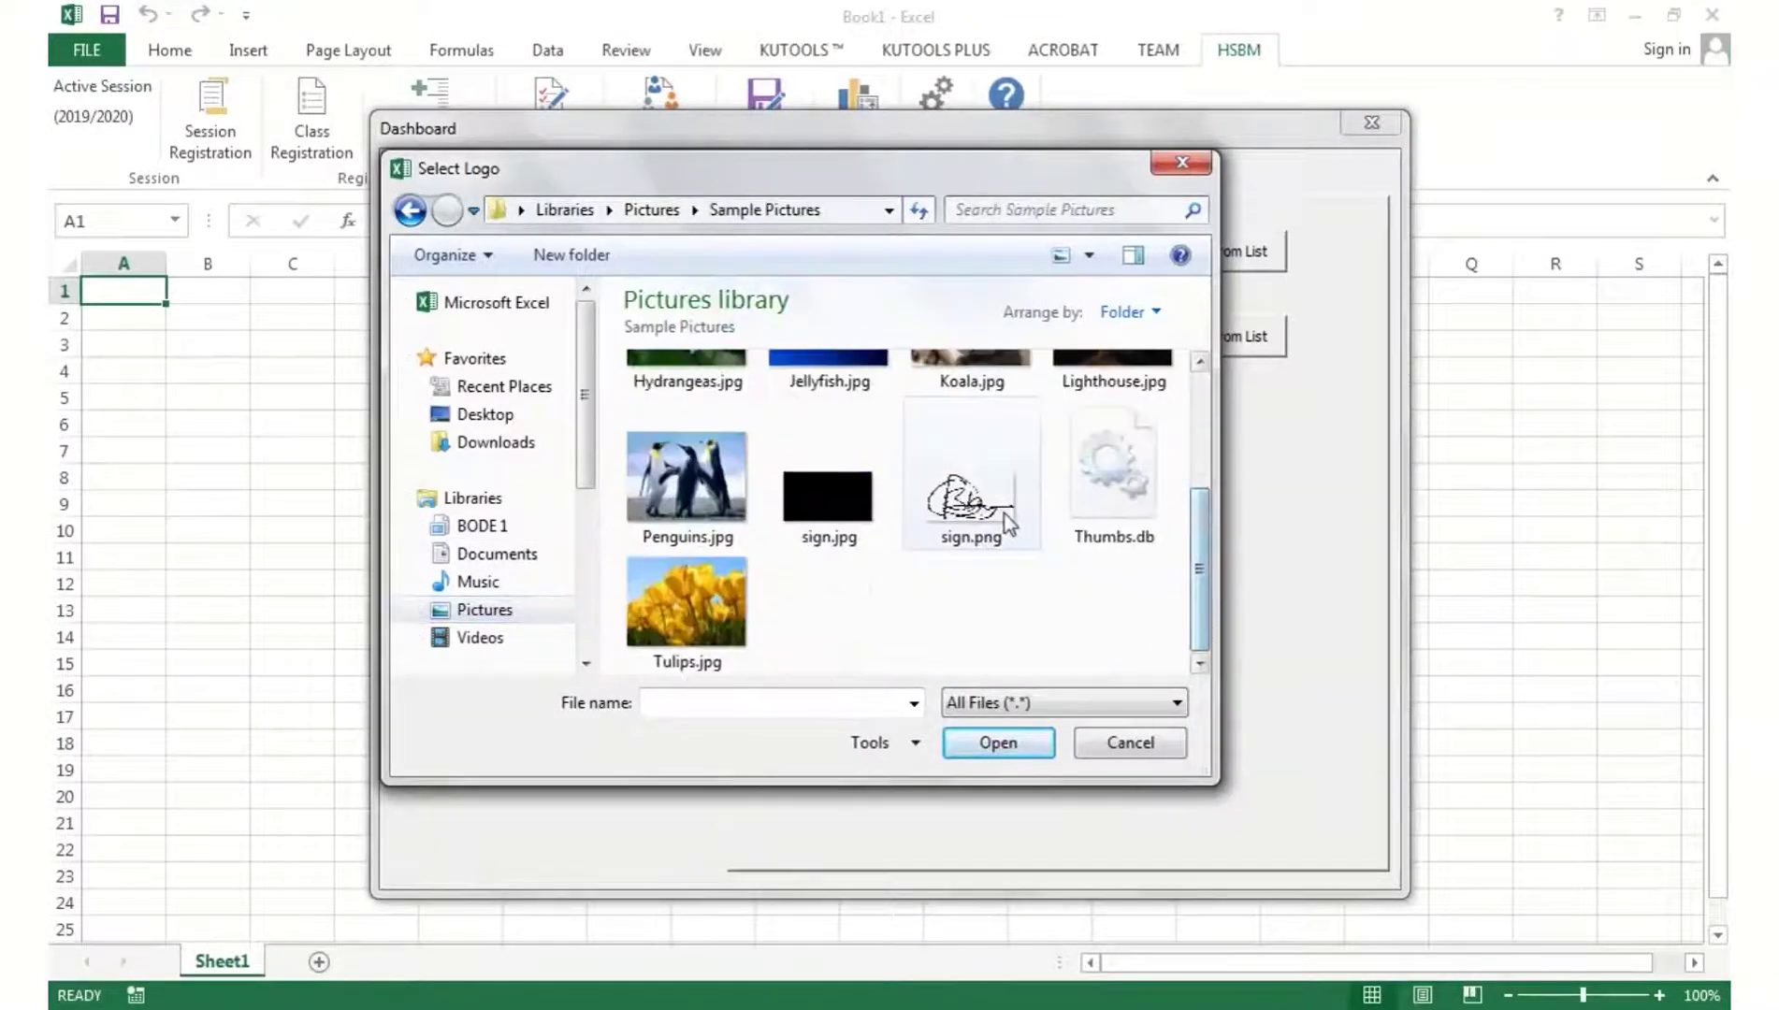
double_click(1009, 524)
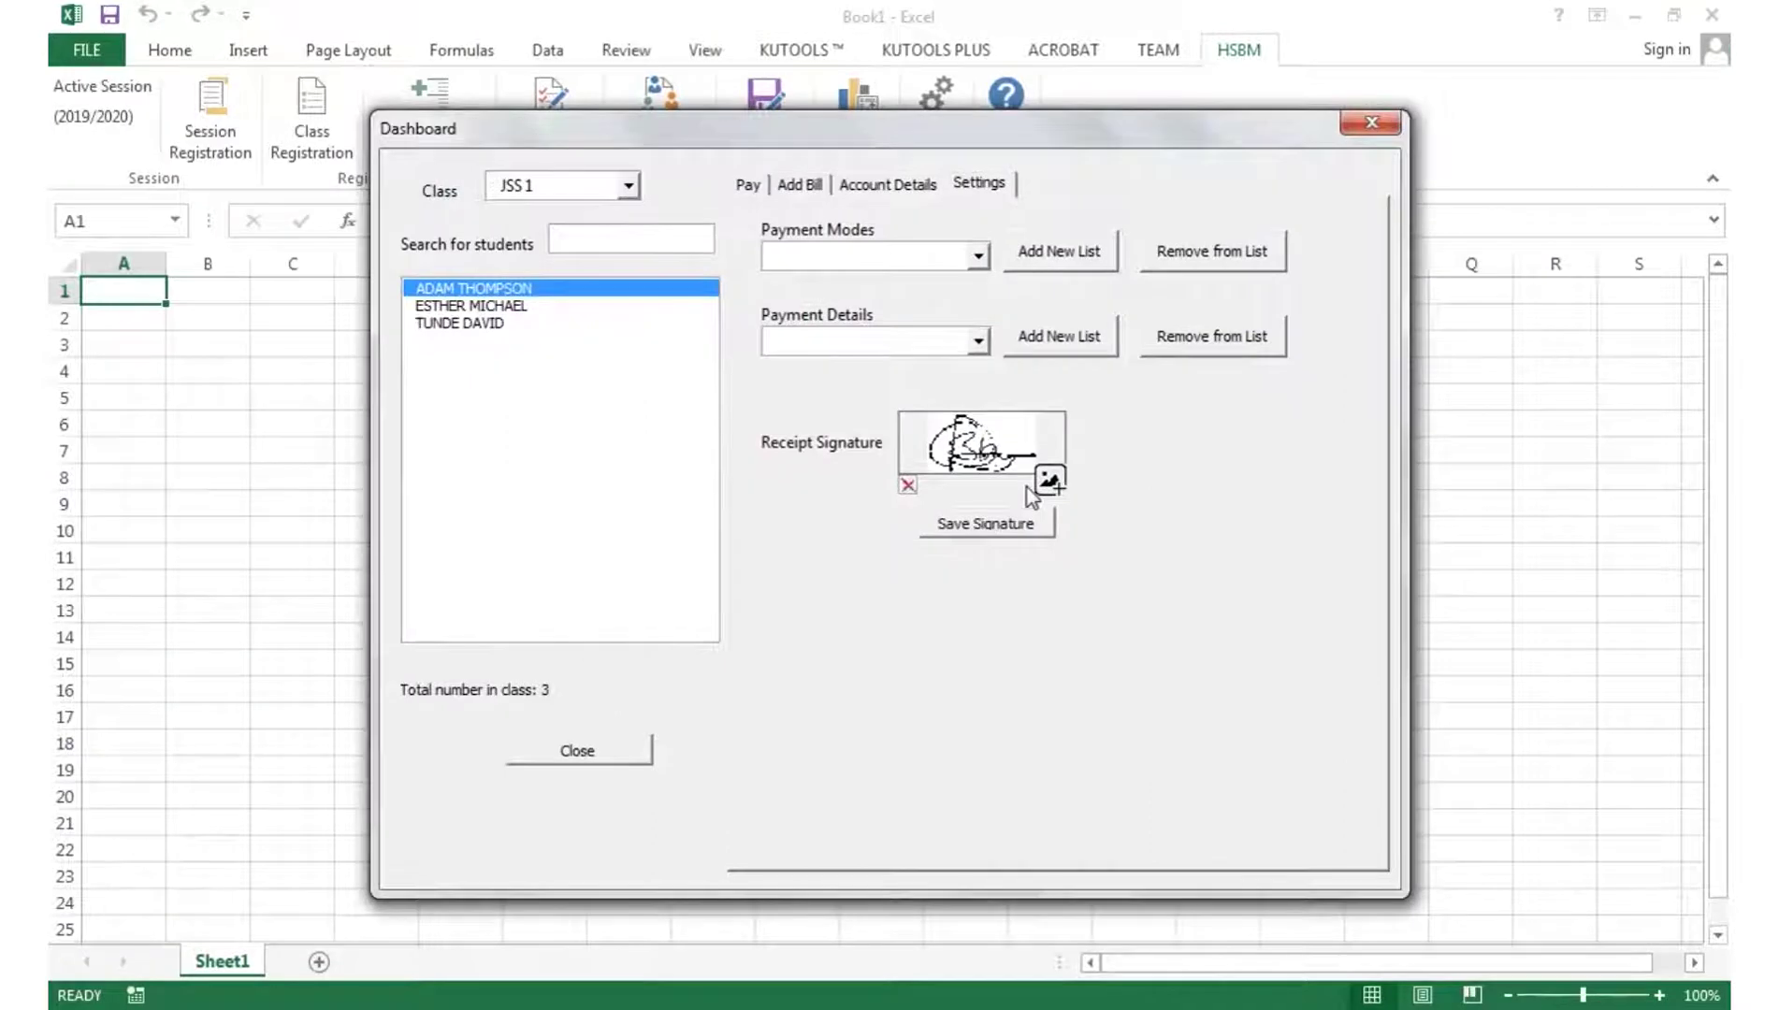
left_click(1022, 527)
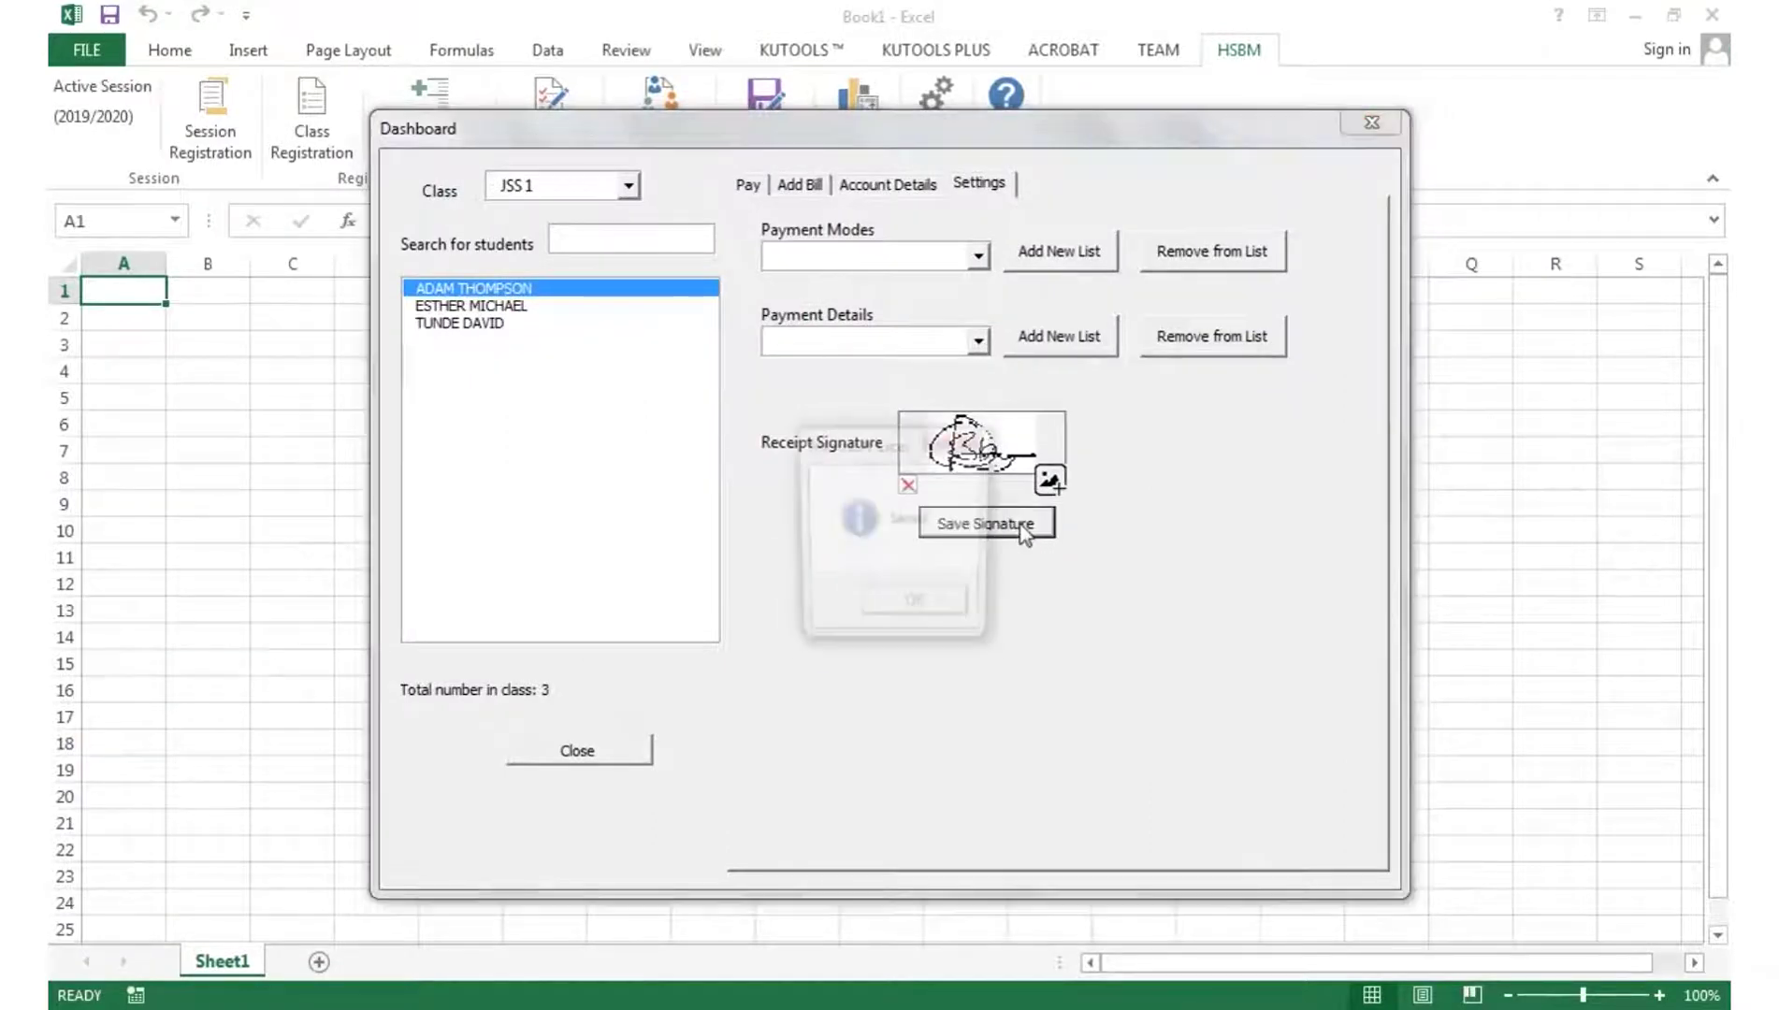
left_click(925, 613)
left_click(748, 185)
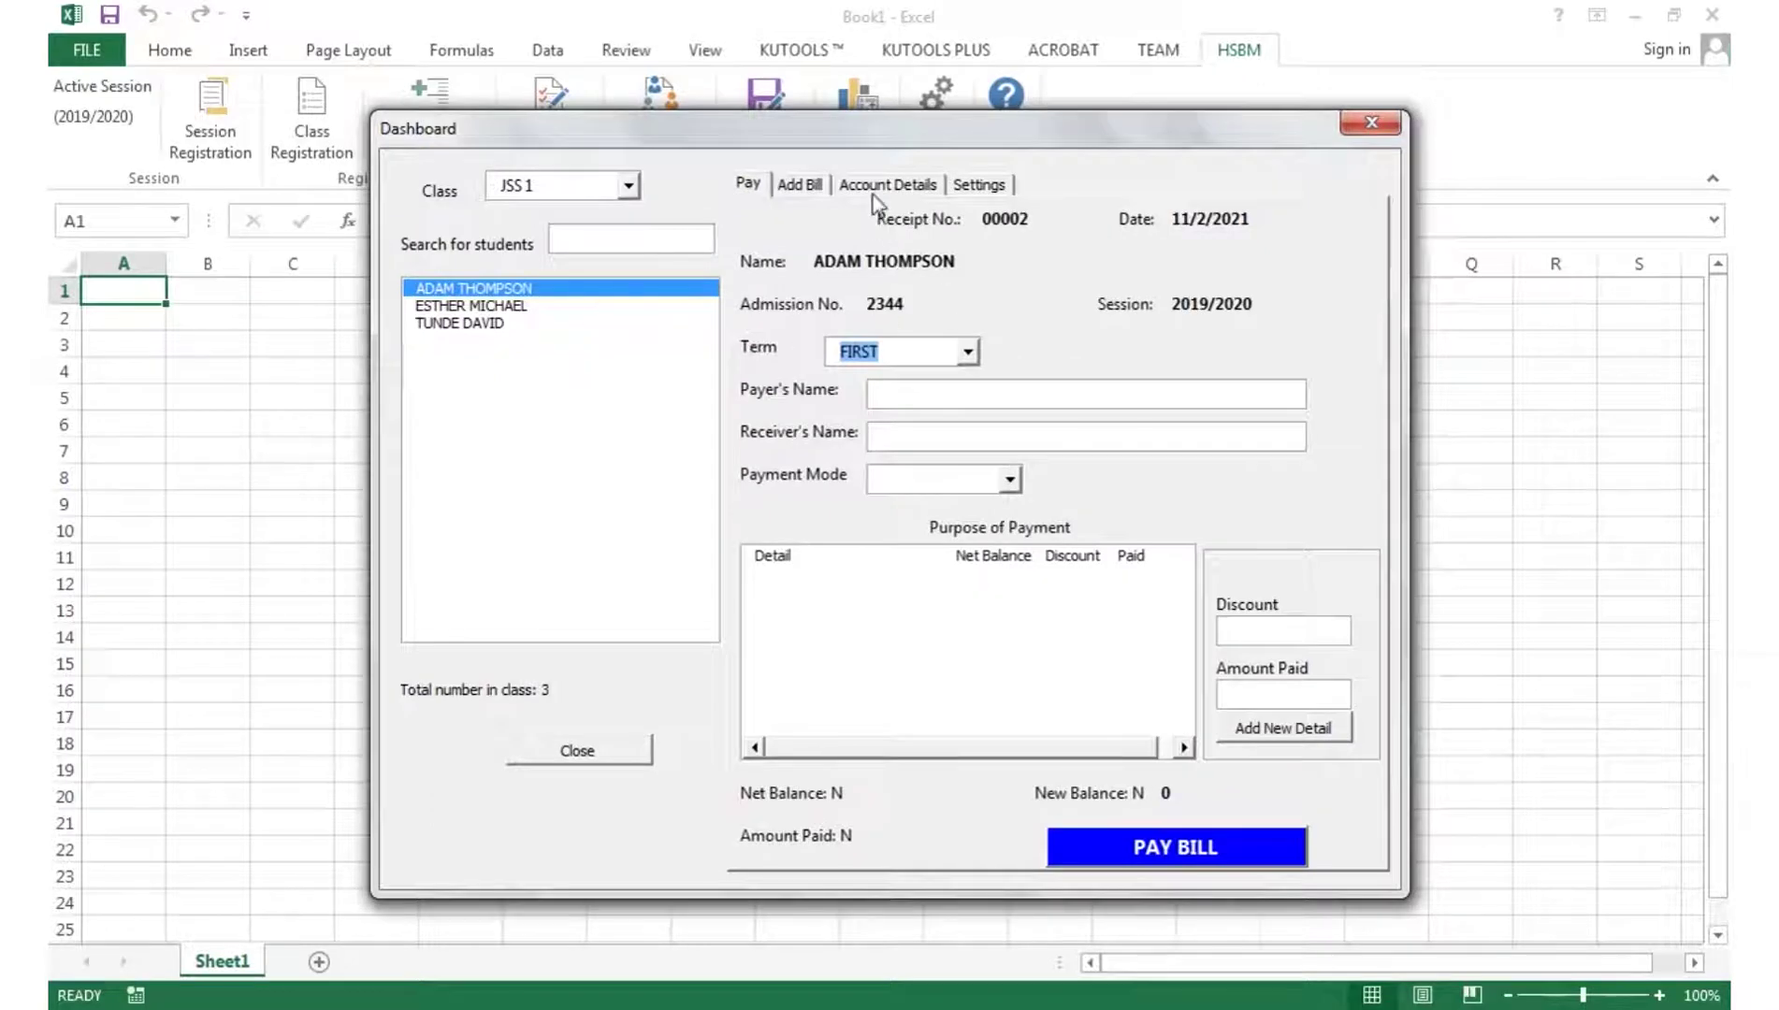
- Save a FIRST-term bill of SCHOOL FEE 10000, BOOKS 4000 and WASCCE 5000 for the student
left_click(815, 186)
left_click(926, 303)
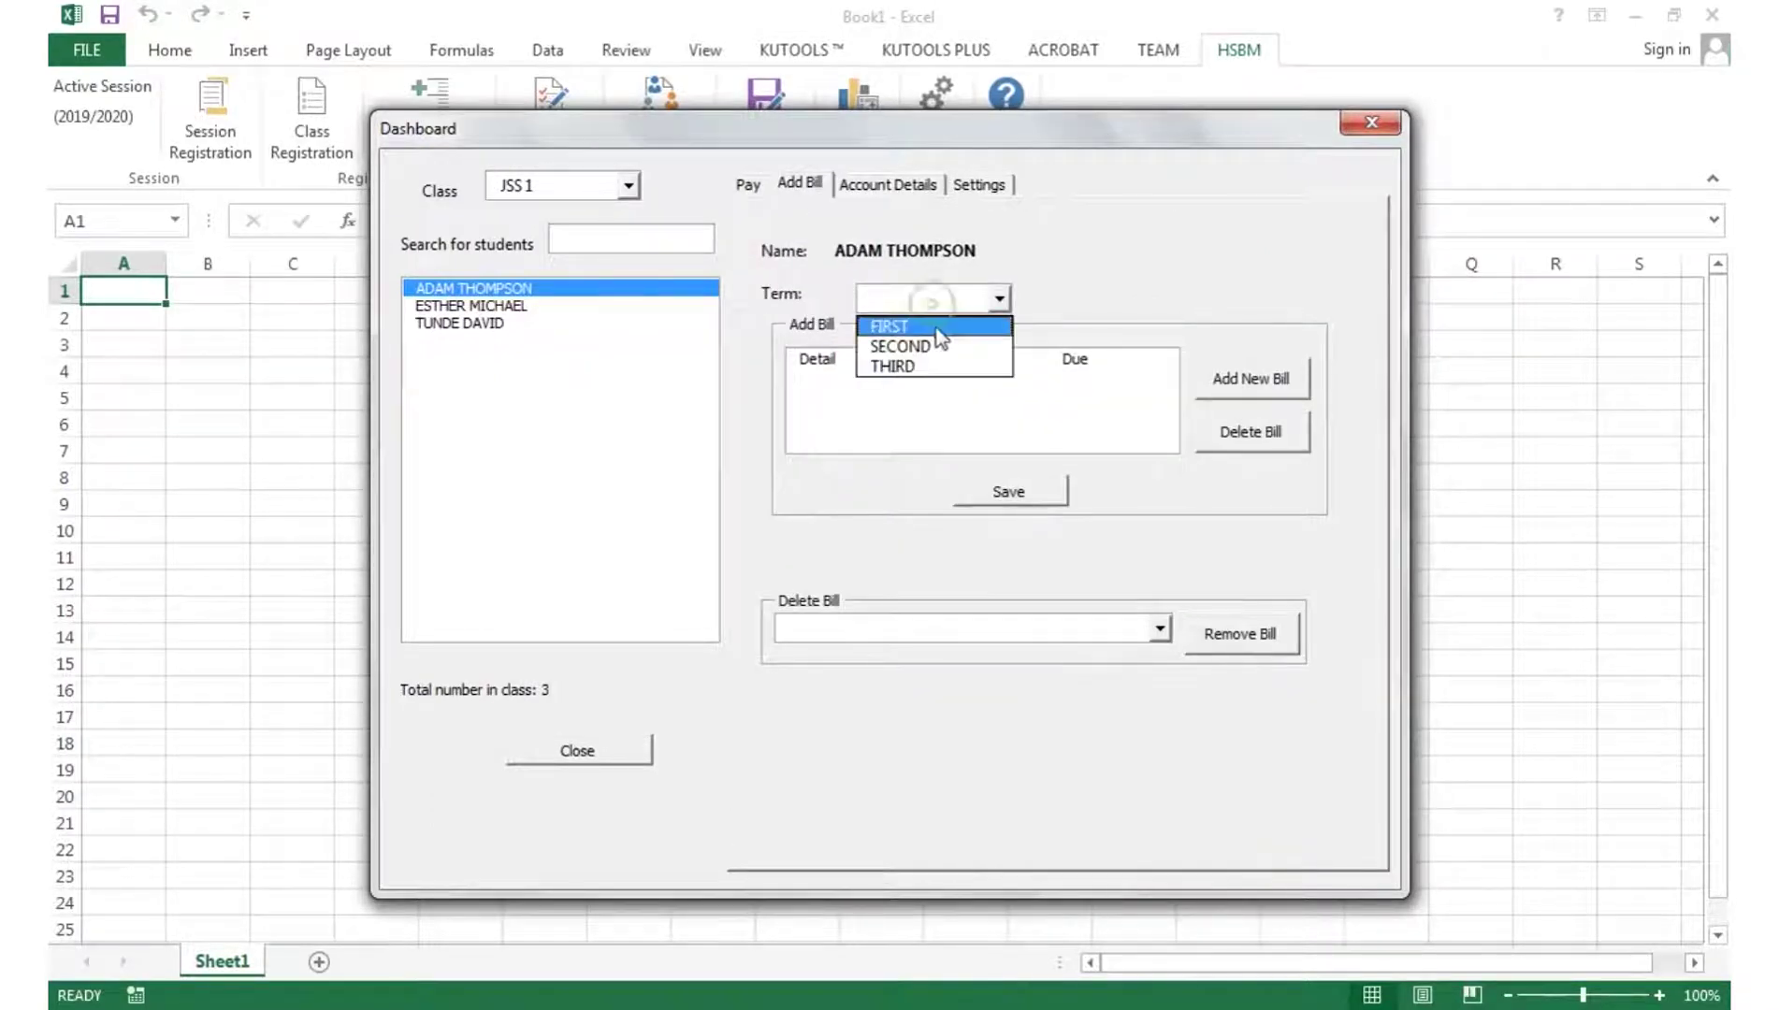
left_click(937, 330)
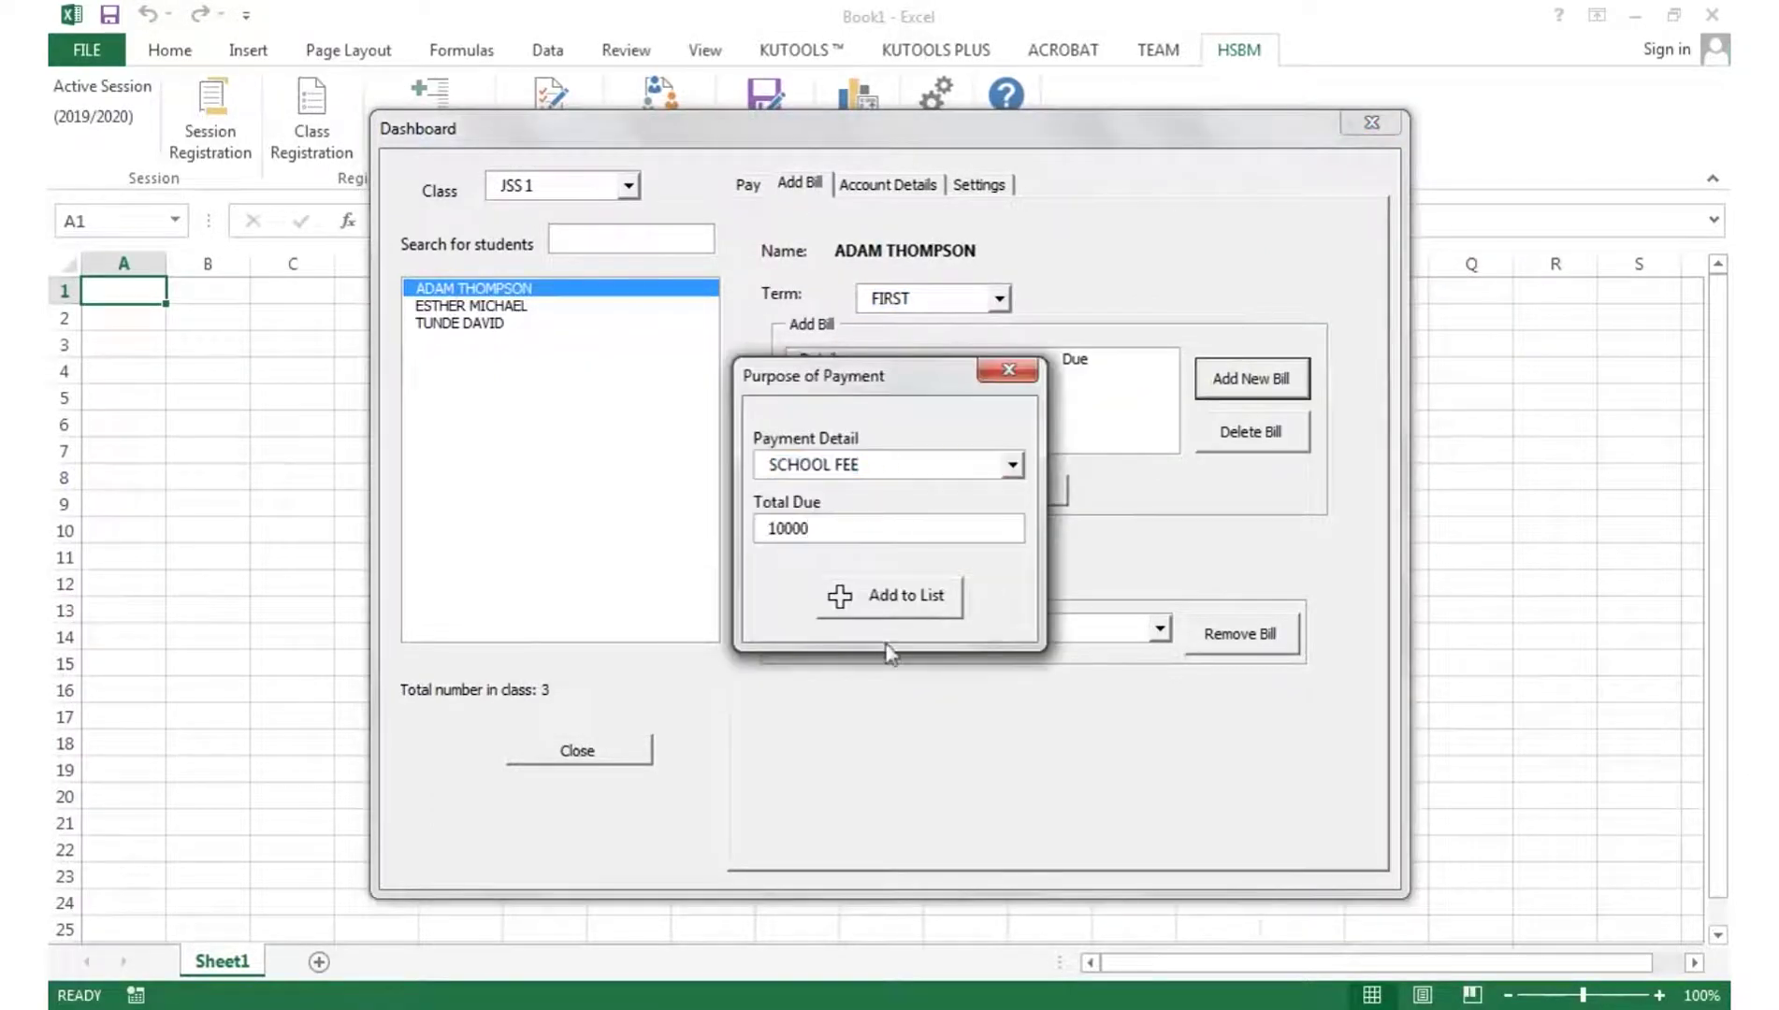
left_click(889, 596)
left_click(1231, 374)
type("4000")
left_click(842, 596)
left_click(1248, 378)
left_click(867, 529)
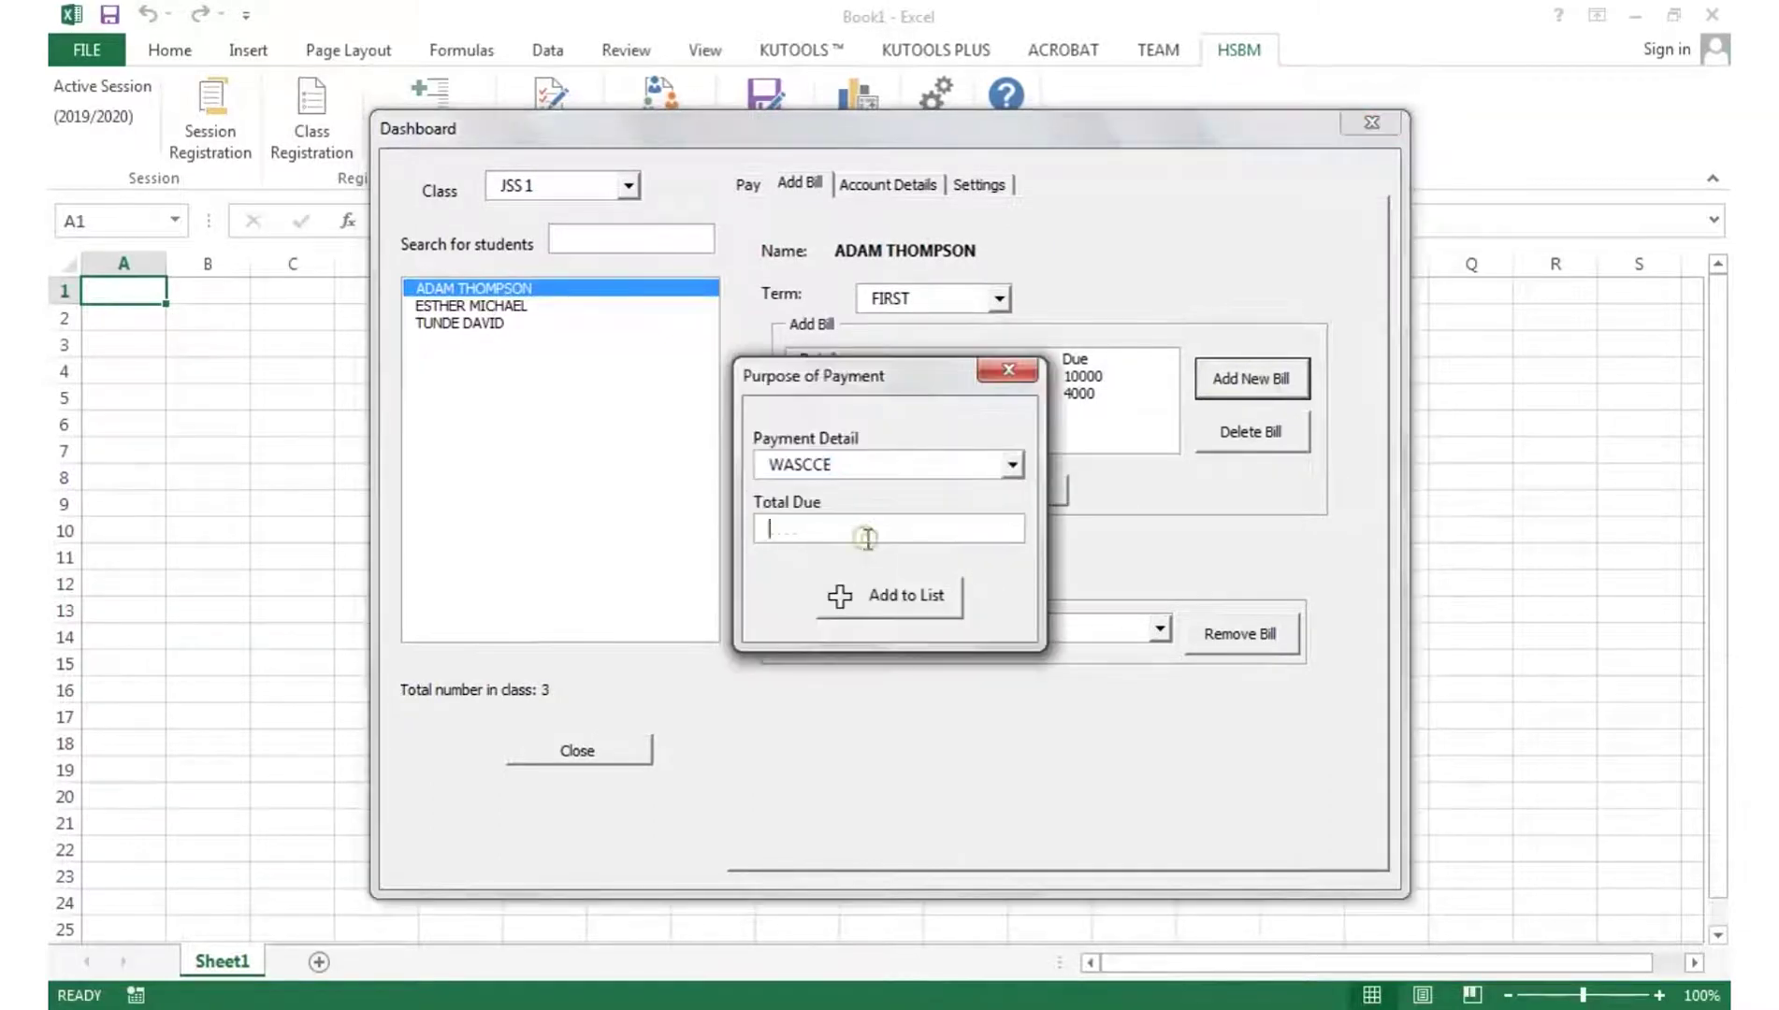
type("5000")
left_click(889, 596)
left_click(1039, 491)
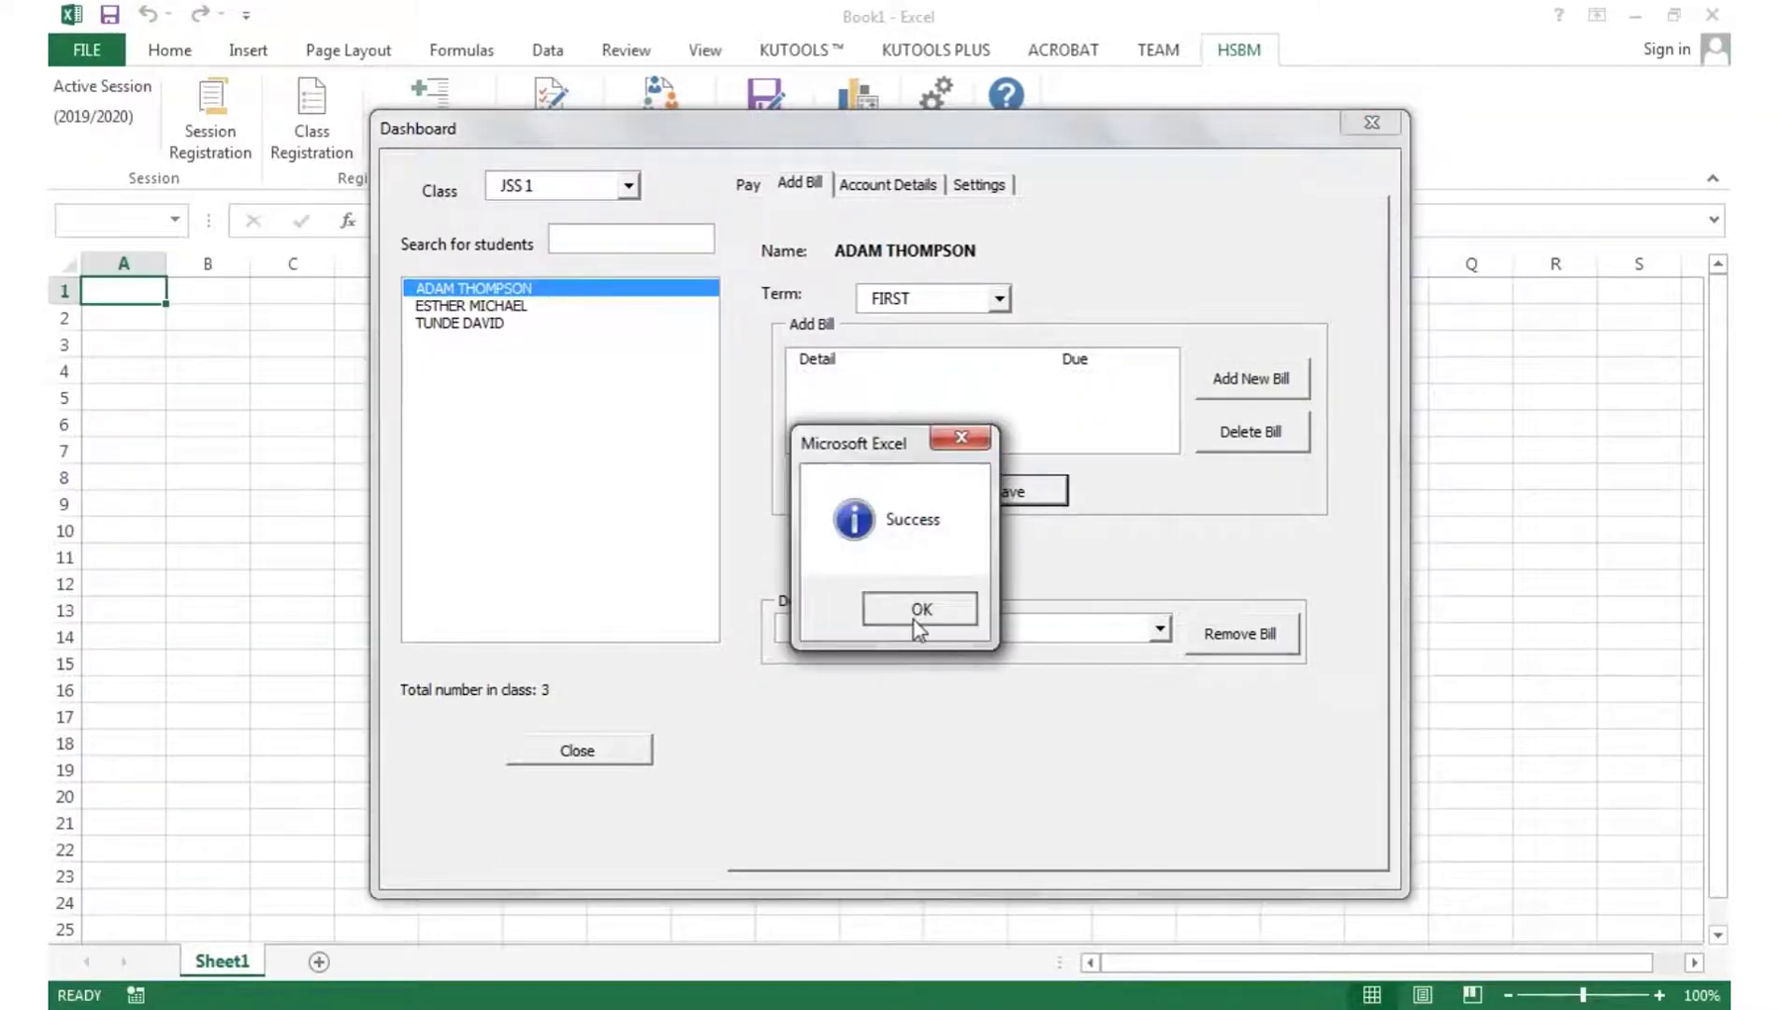
left_click(919, 609)
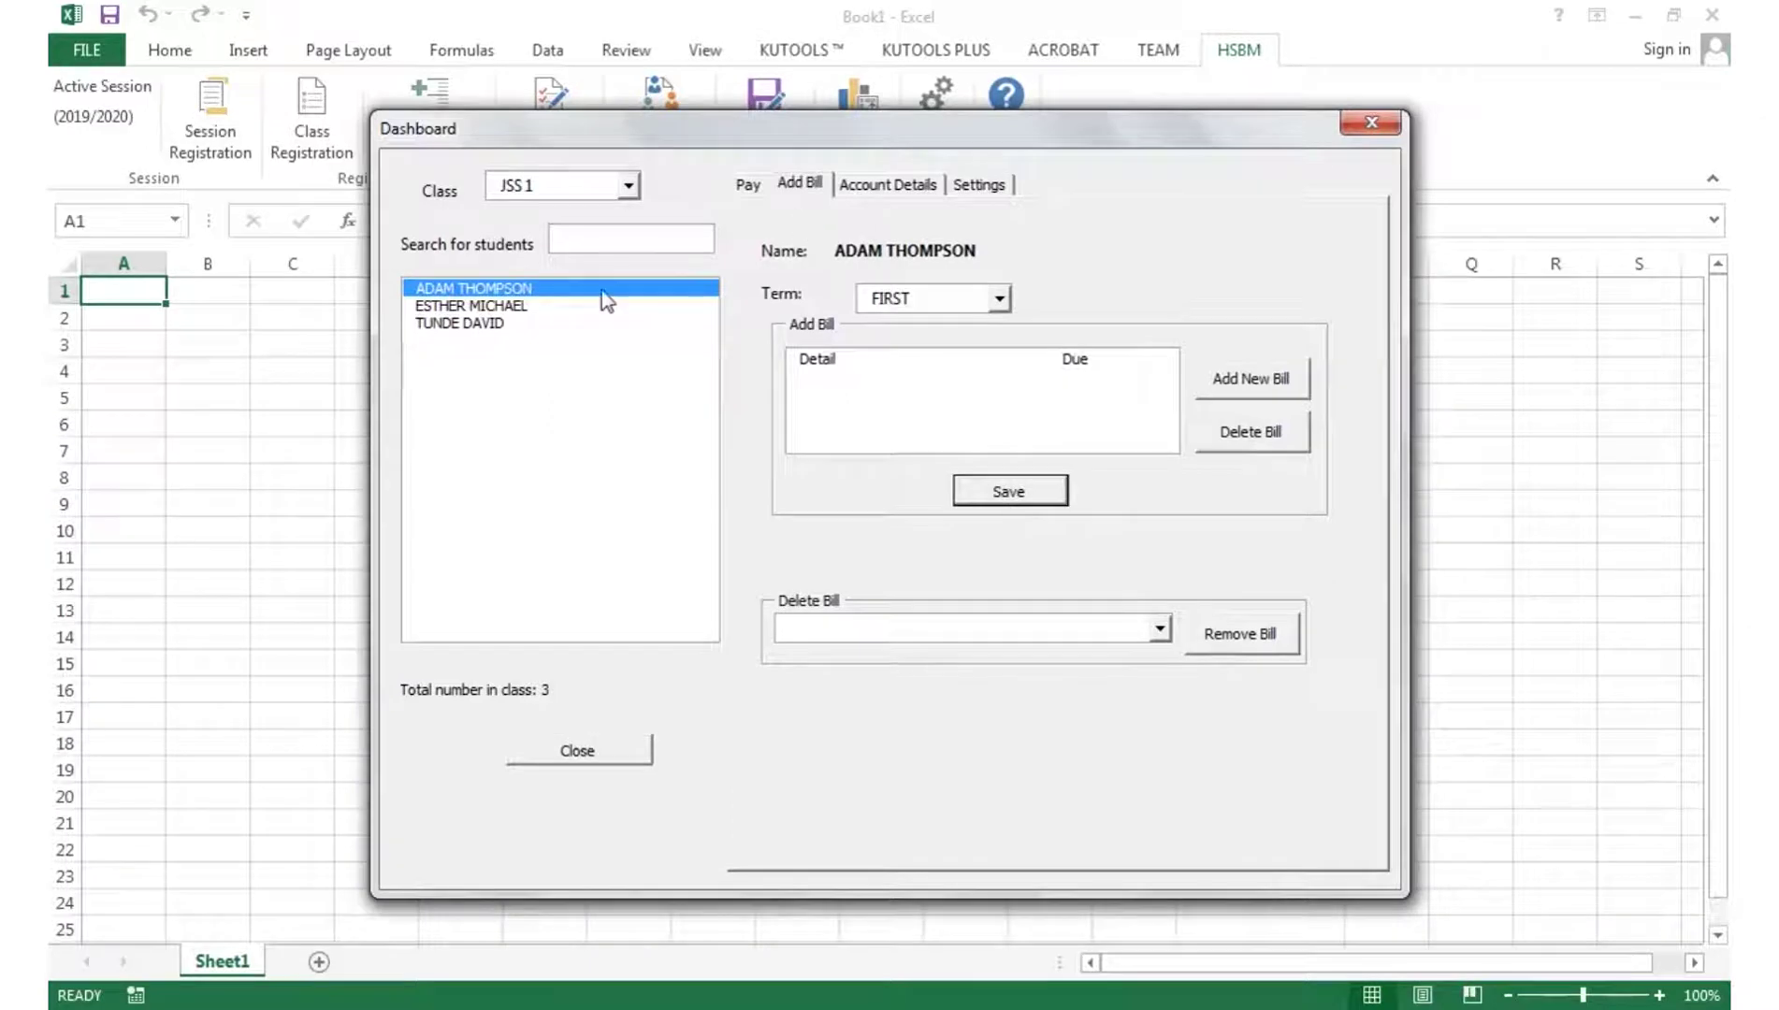
- View the student's FIRST-term account details showing the 19,000 total
left_click(863, 187)
left_click(904, 269)
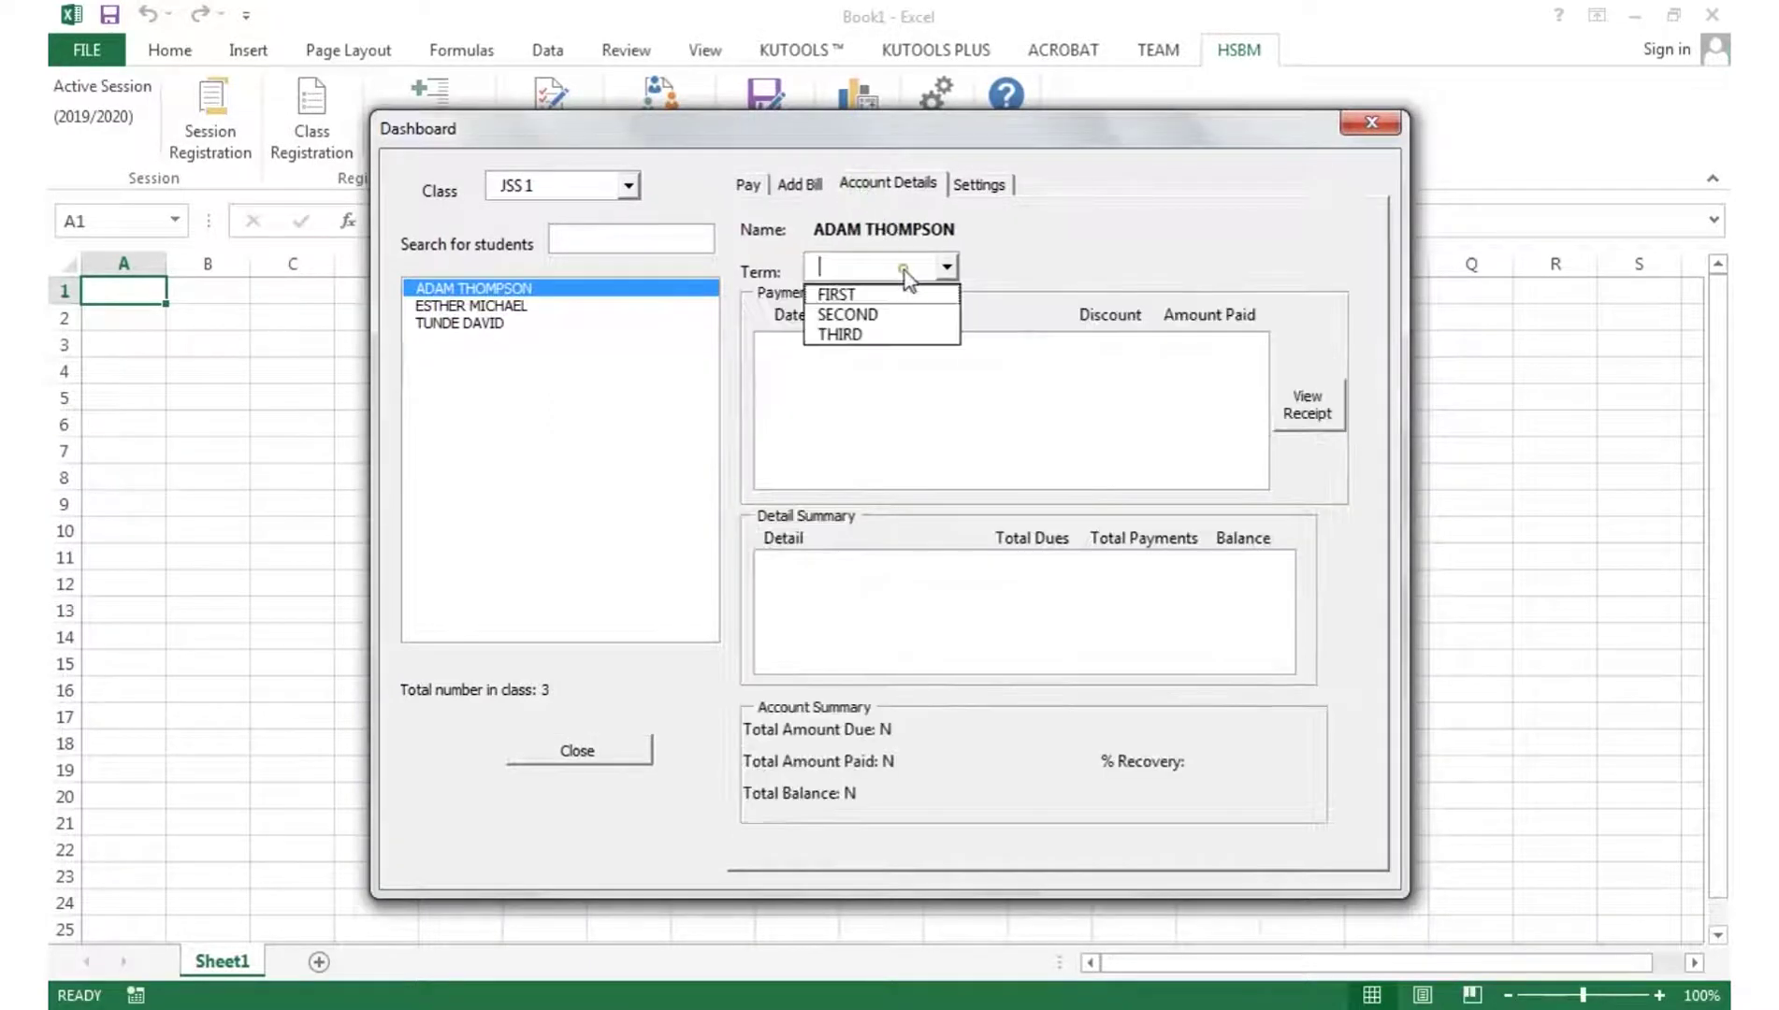
left_click(883, 294)
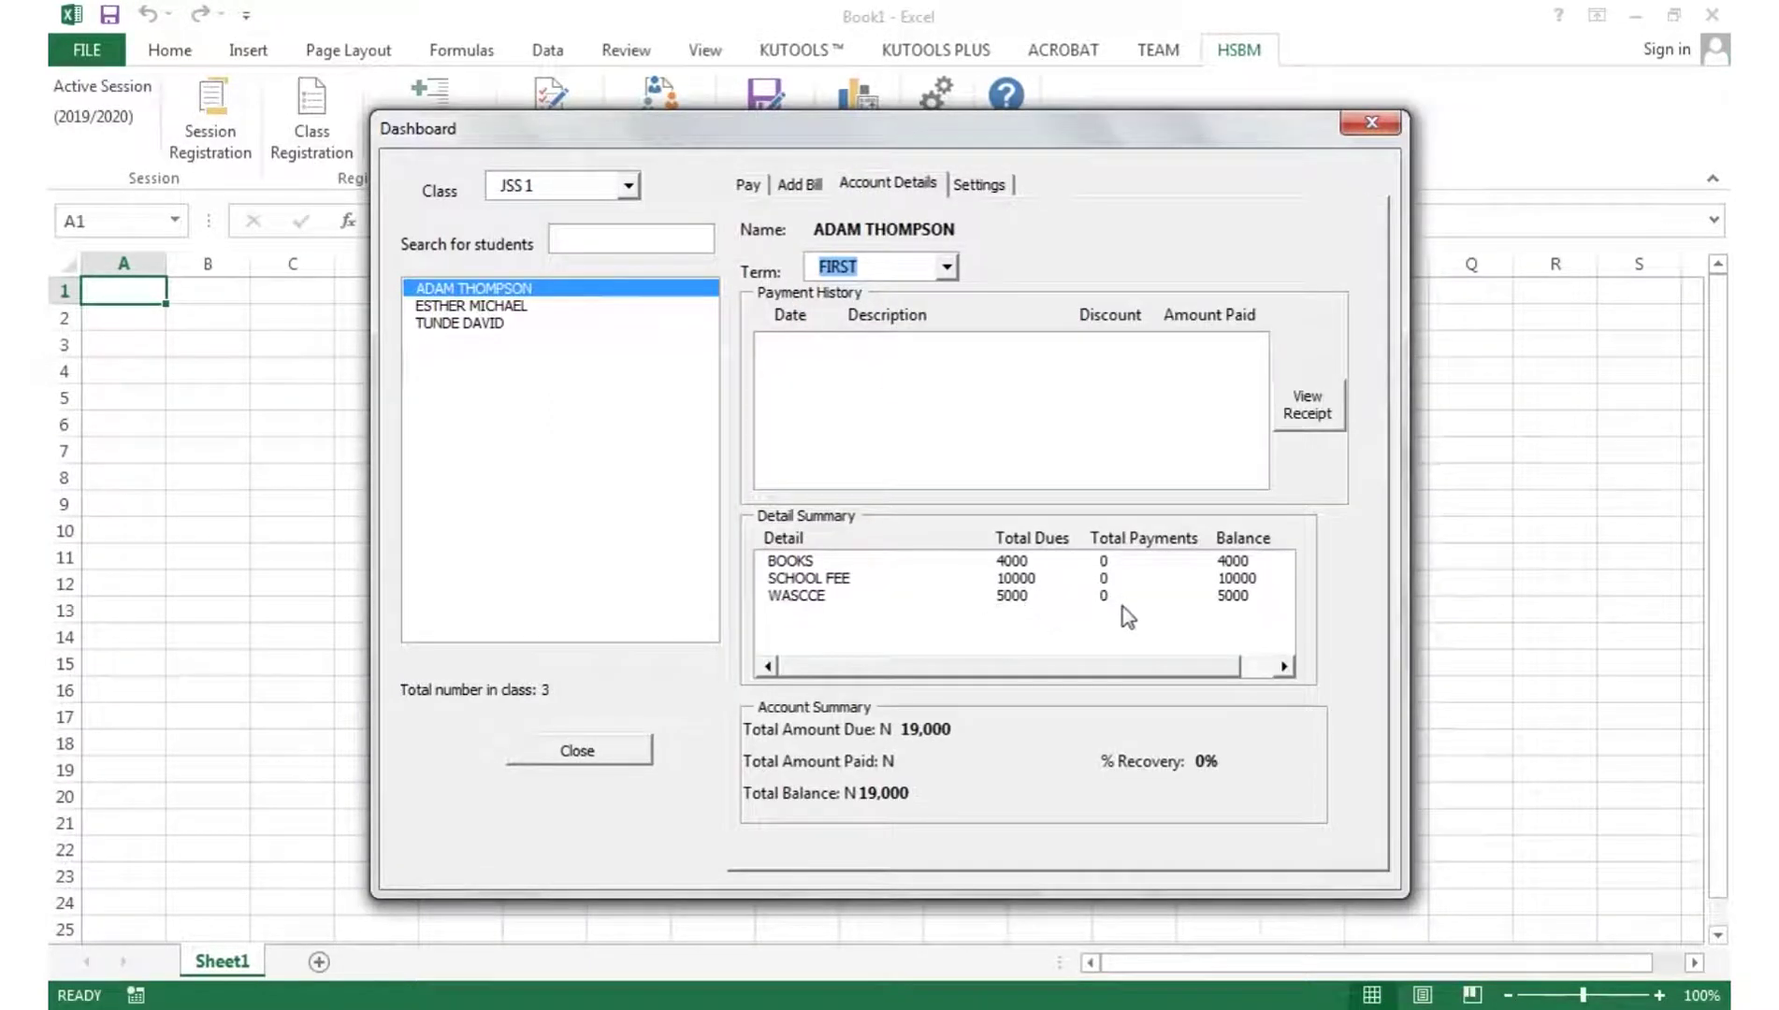
left_click(751, 185)
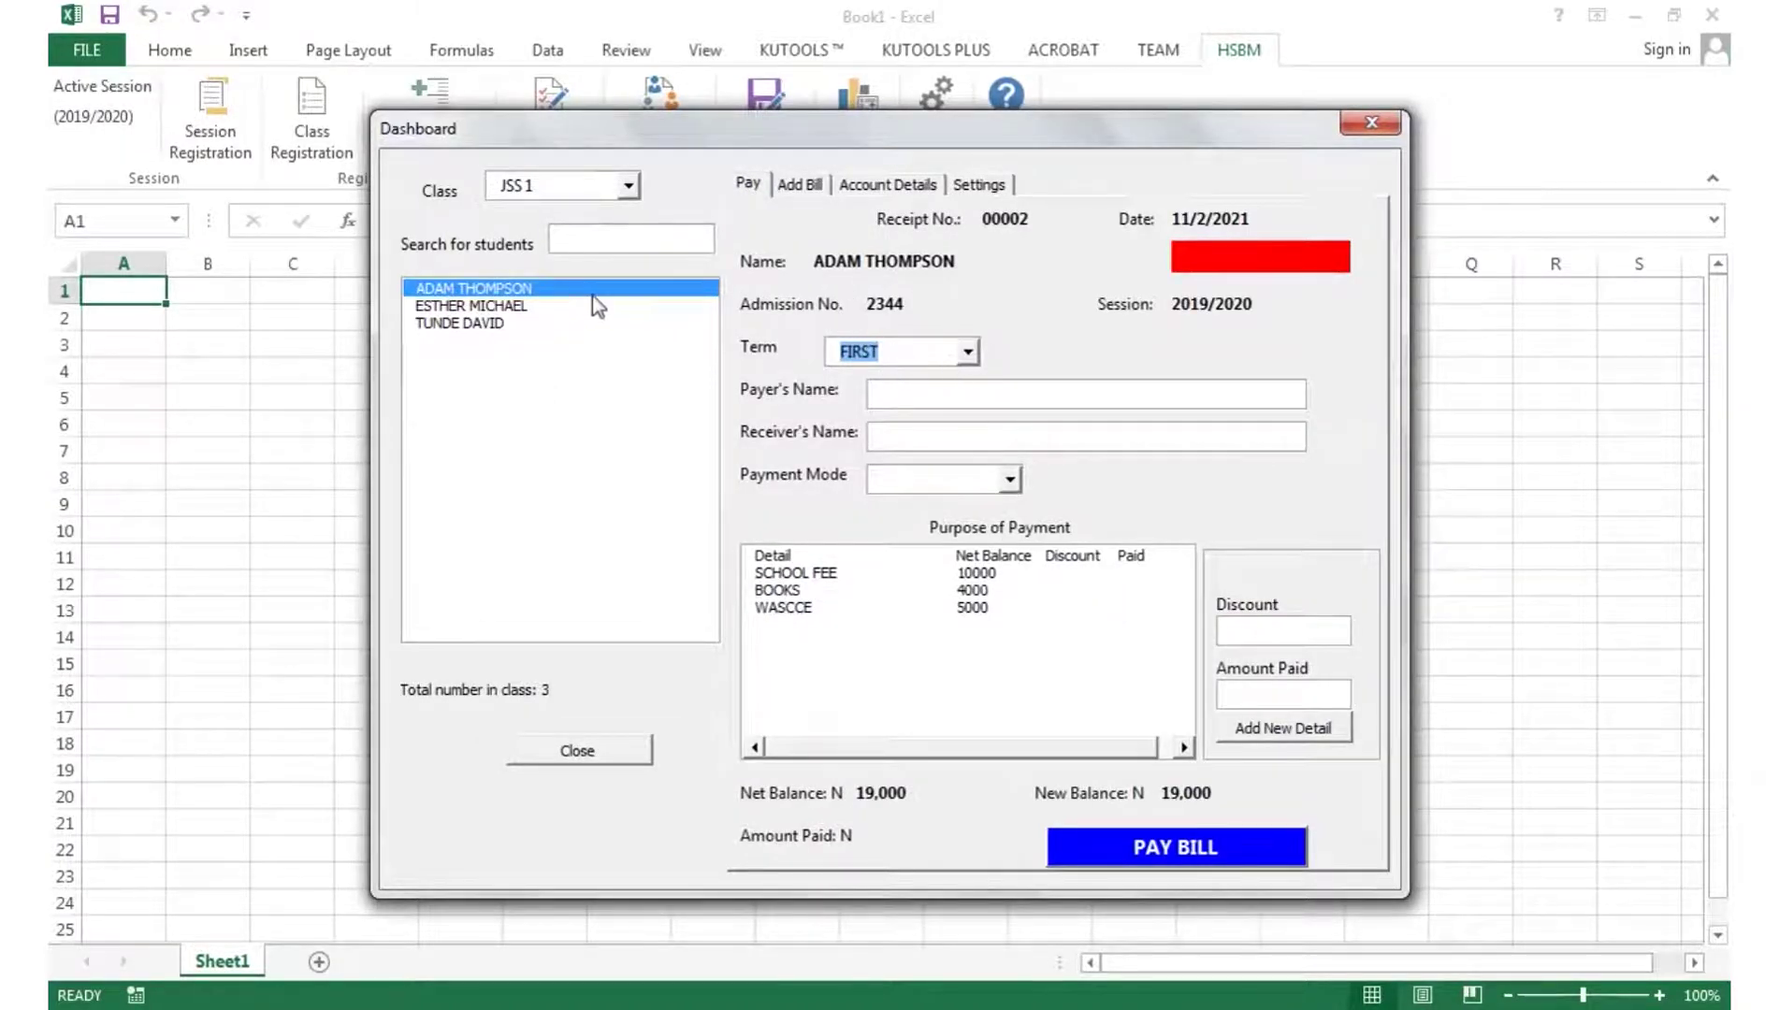
- Enter payer and receiver names, choose MOBILE MONEY, and add 5000 each for SCHOOL FEE and WASCCE
left_click(926, 393)
key("Tab")
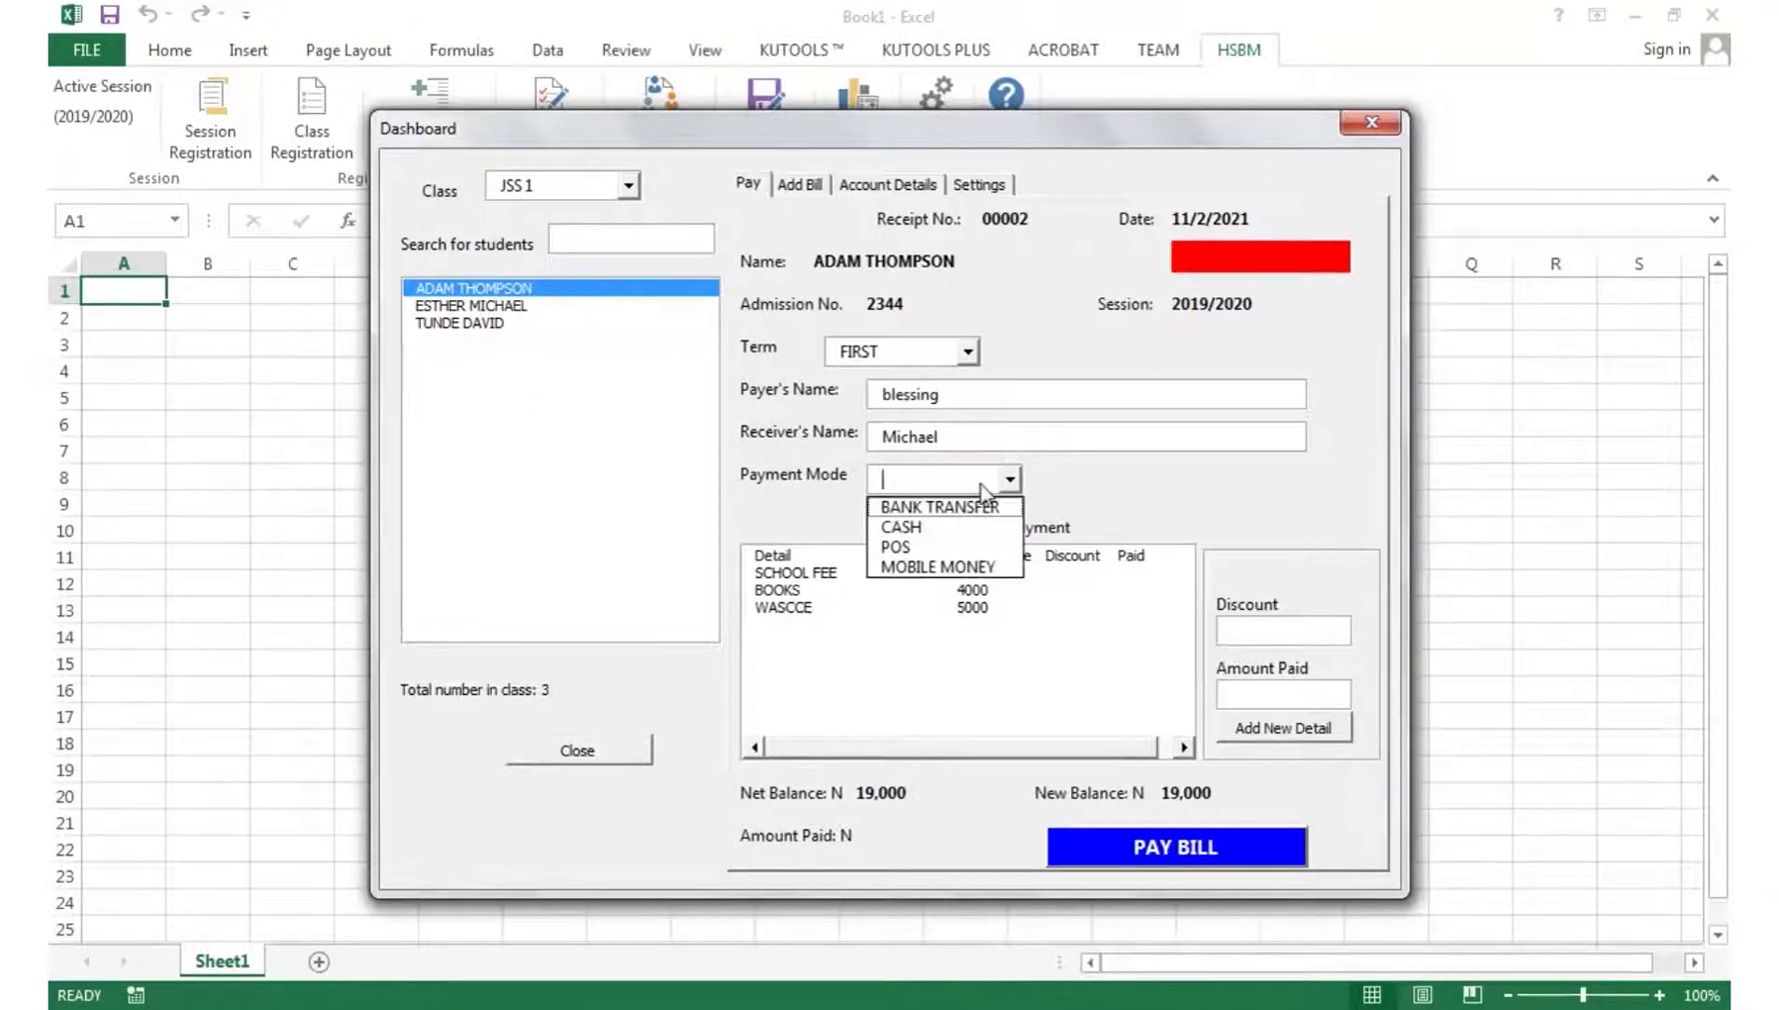
left_click(999, 567)
left_click(814, 575)
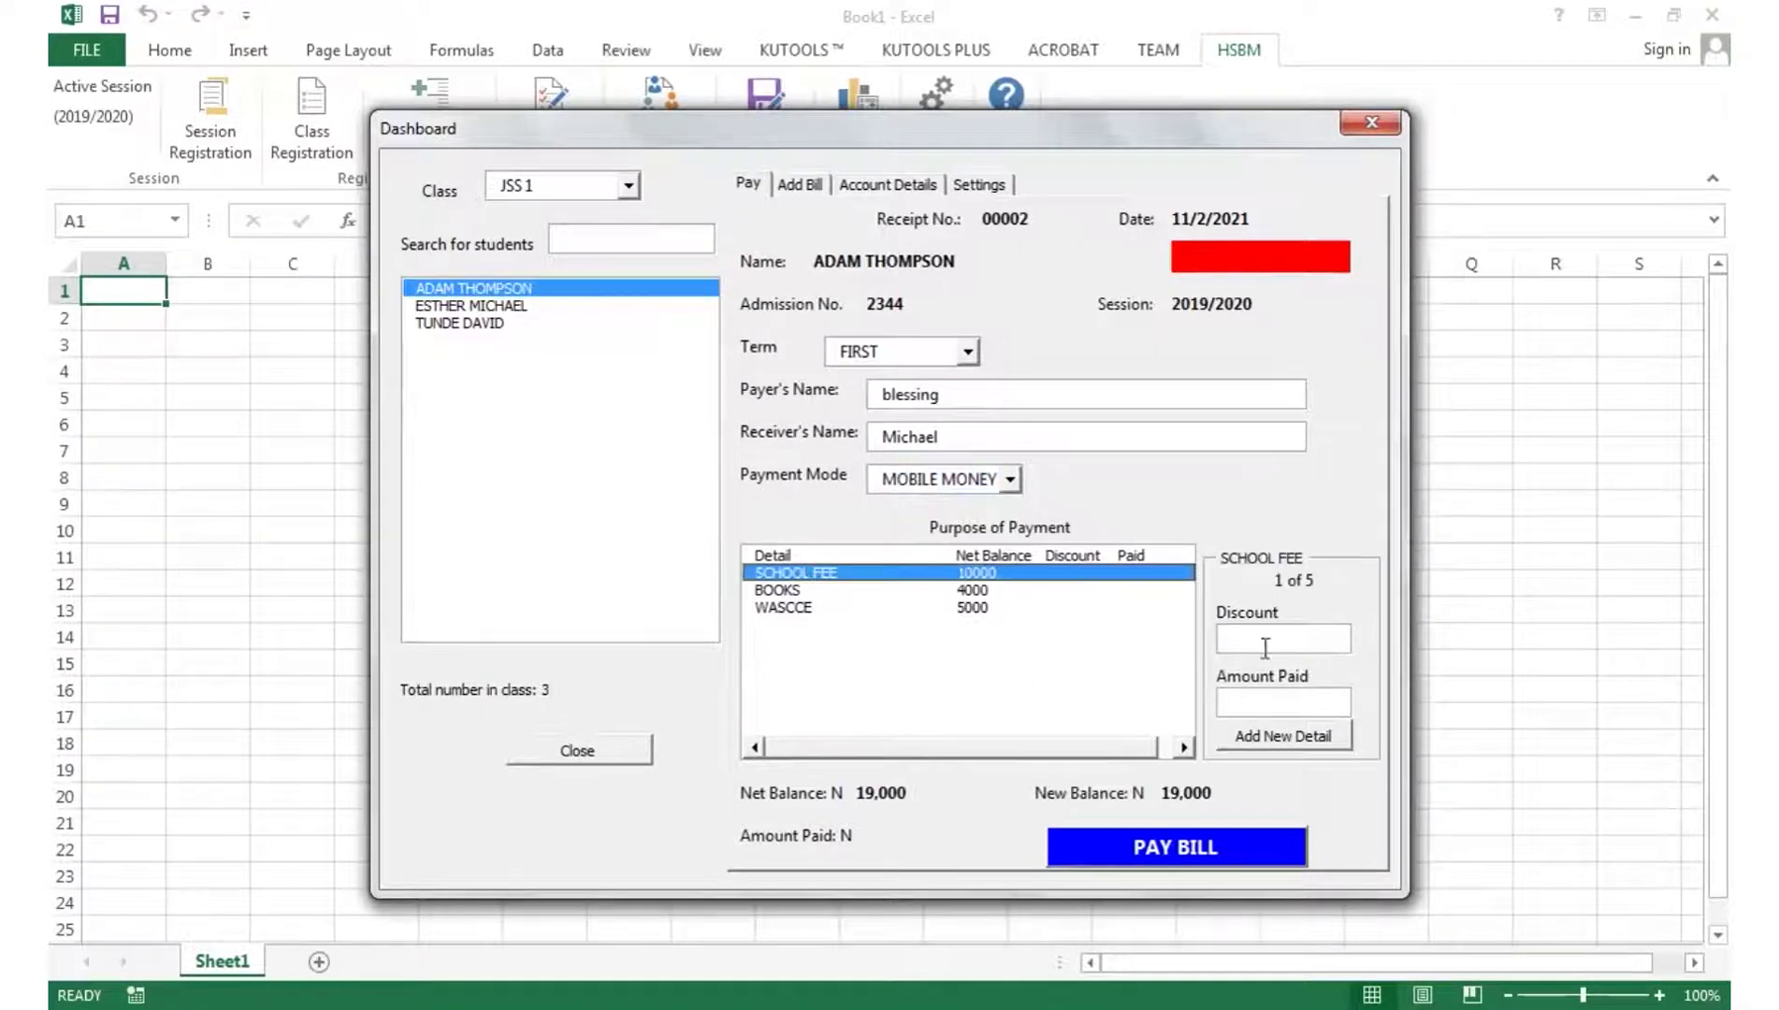
left_click(1288, 700)
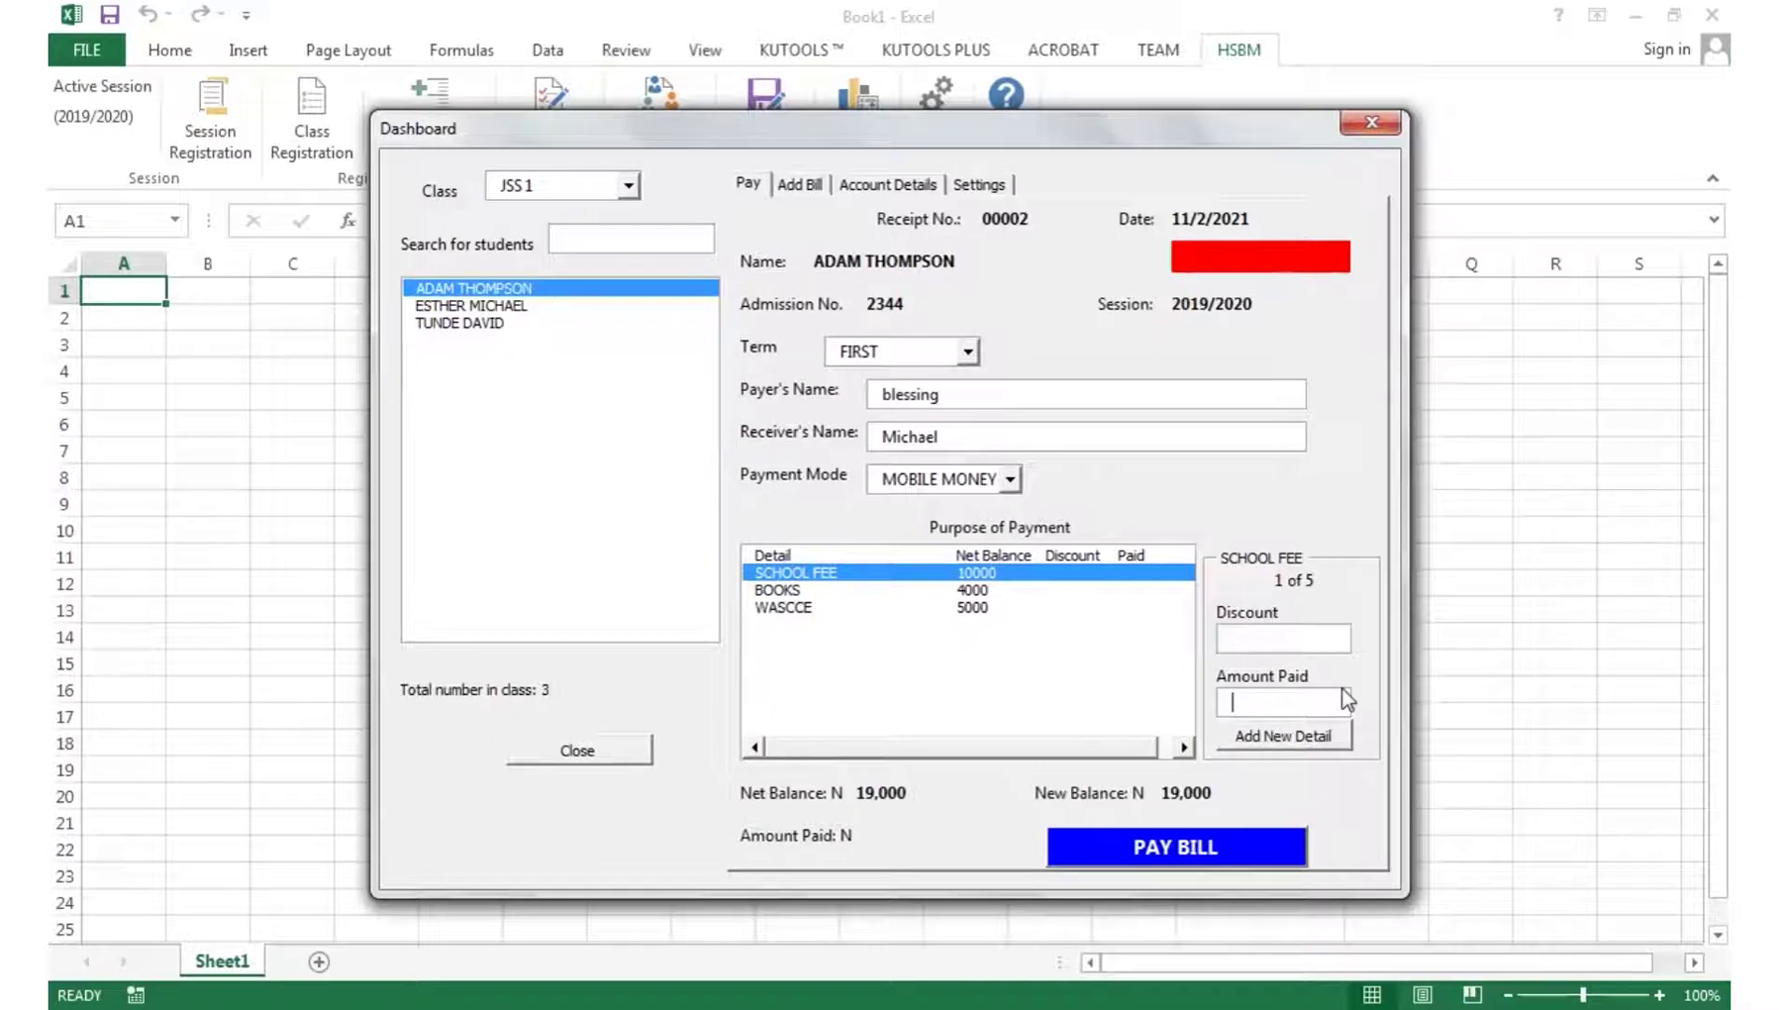
type("5000")
left_click(1302, 738)
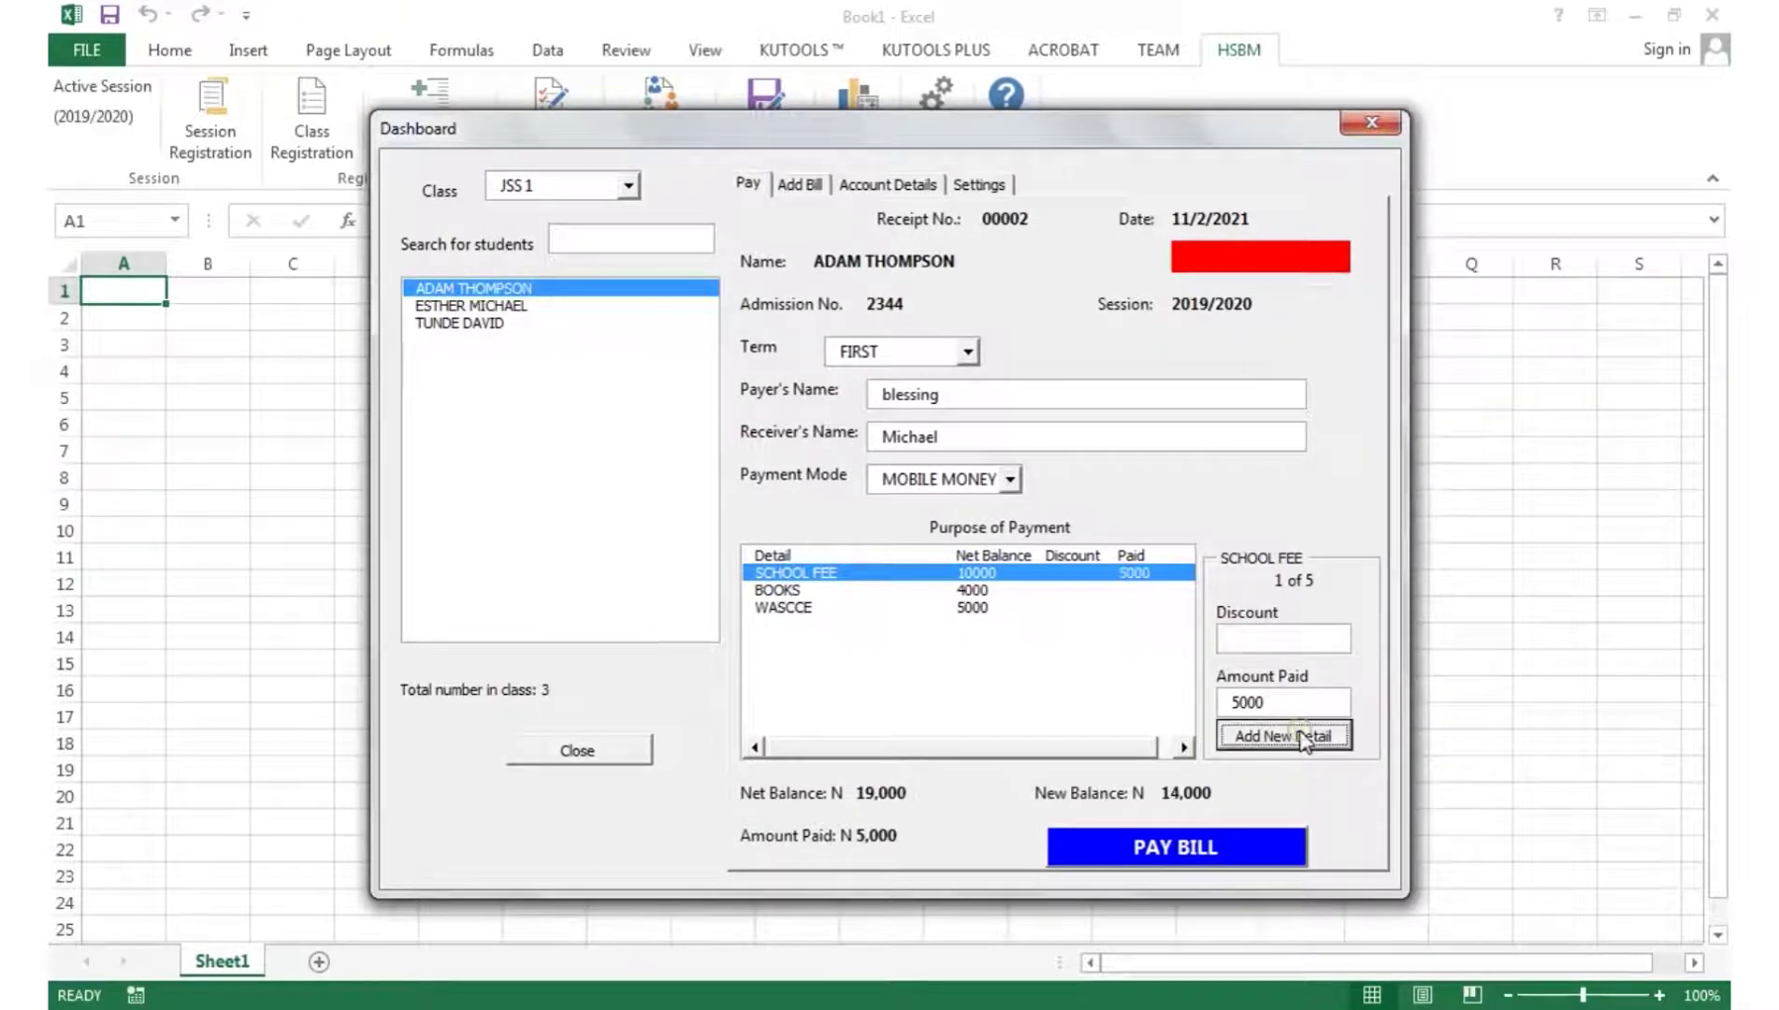
left_click(799, 608)
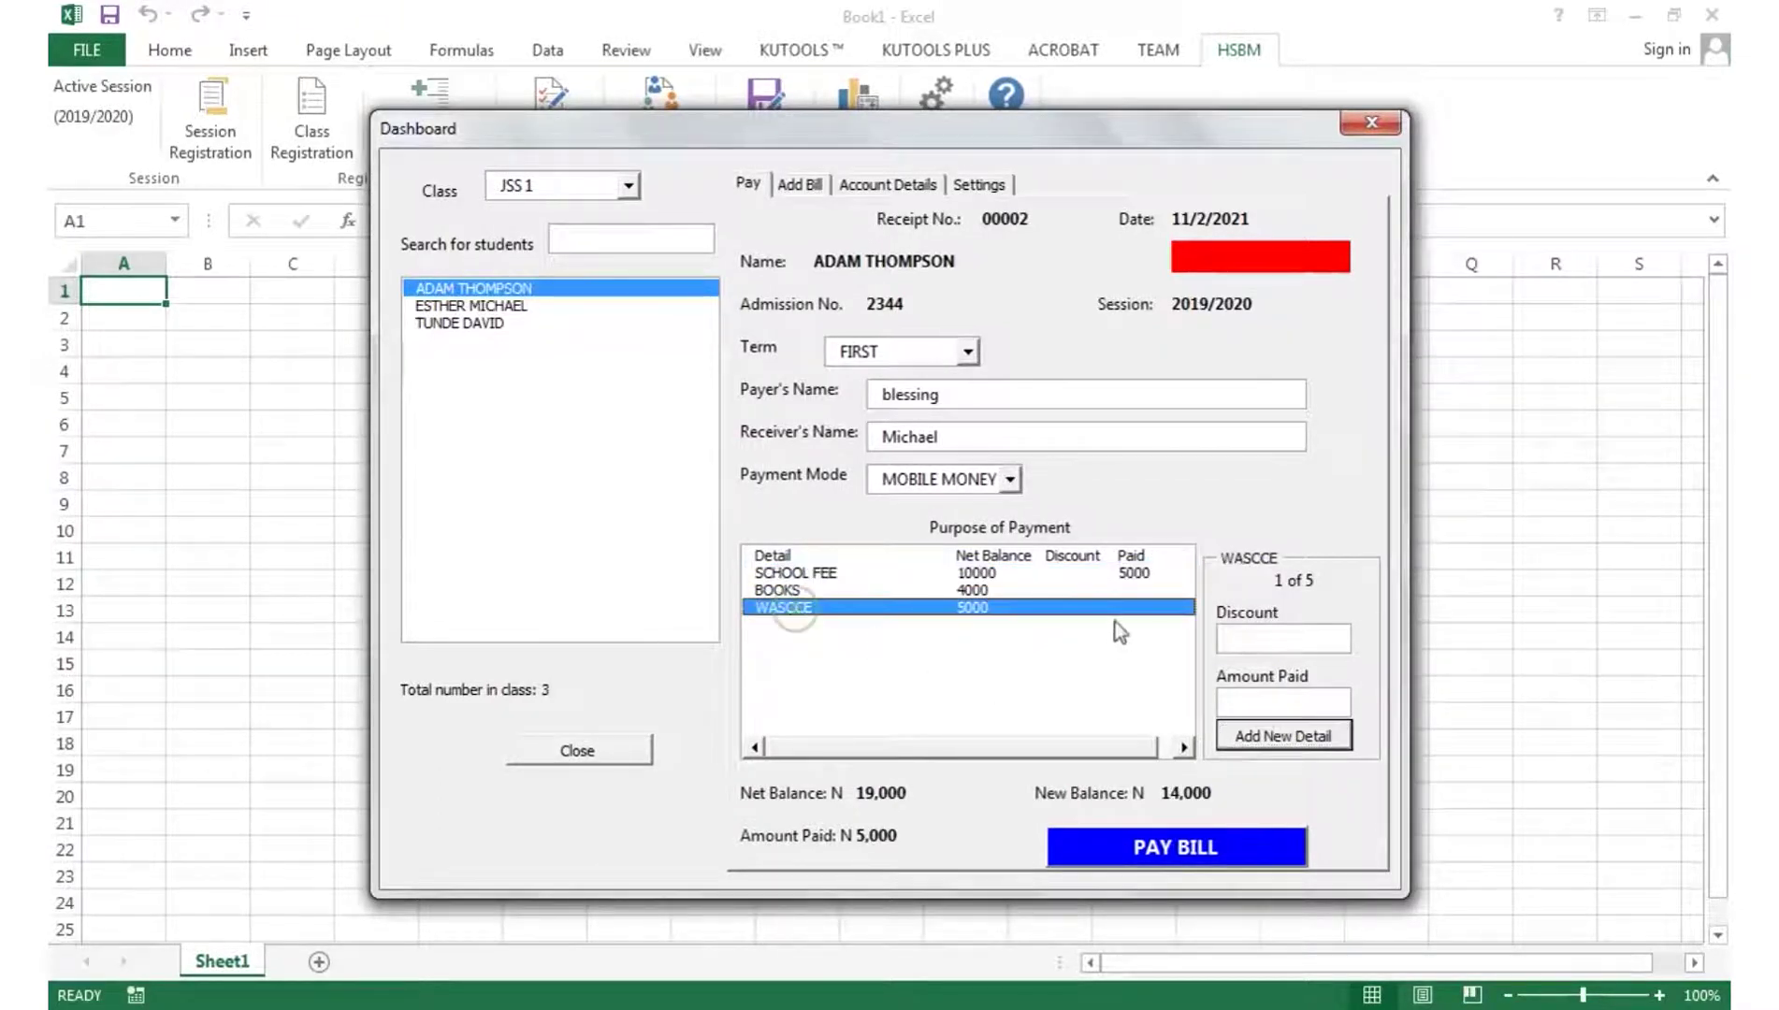
left_click(1295, 701)
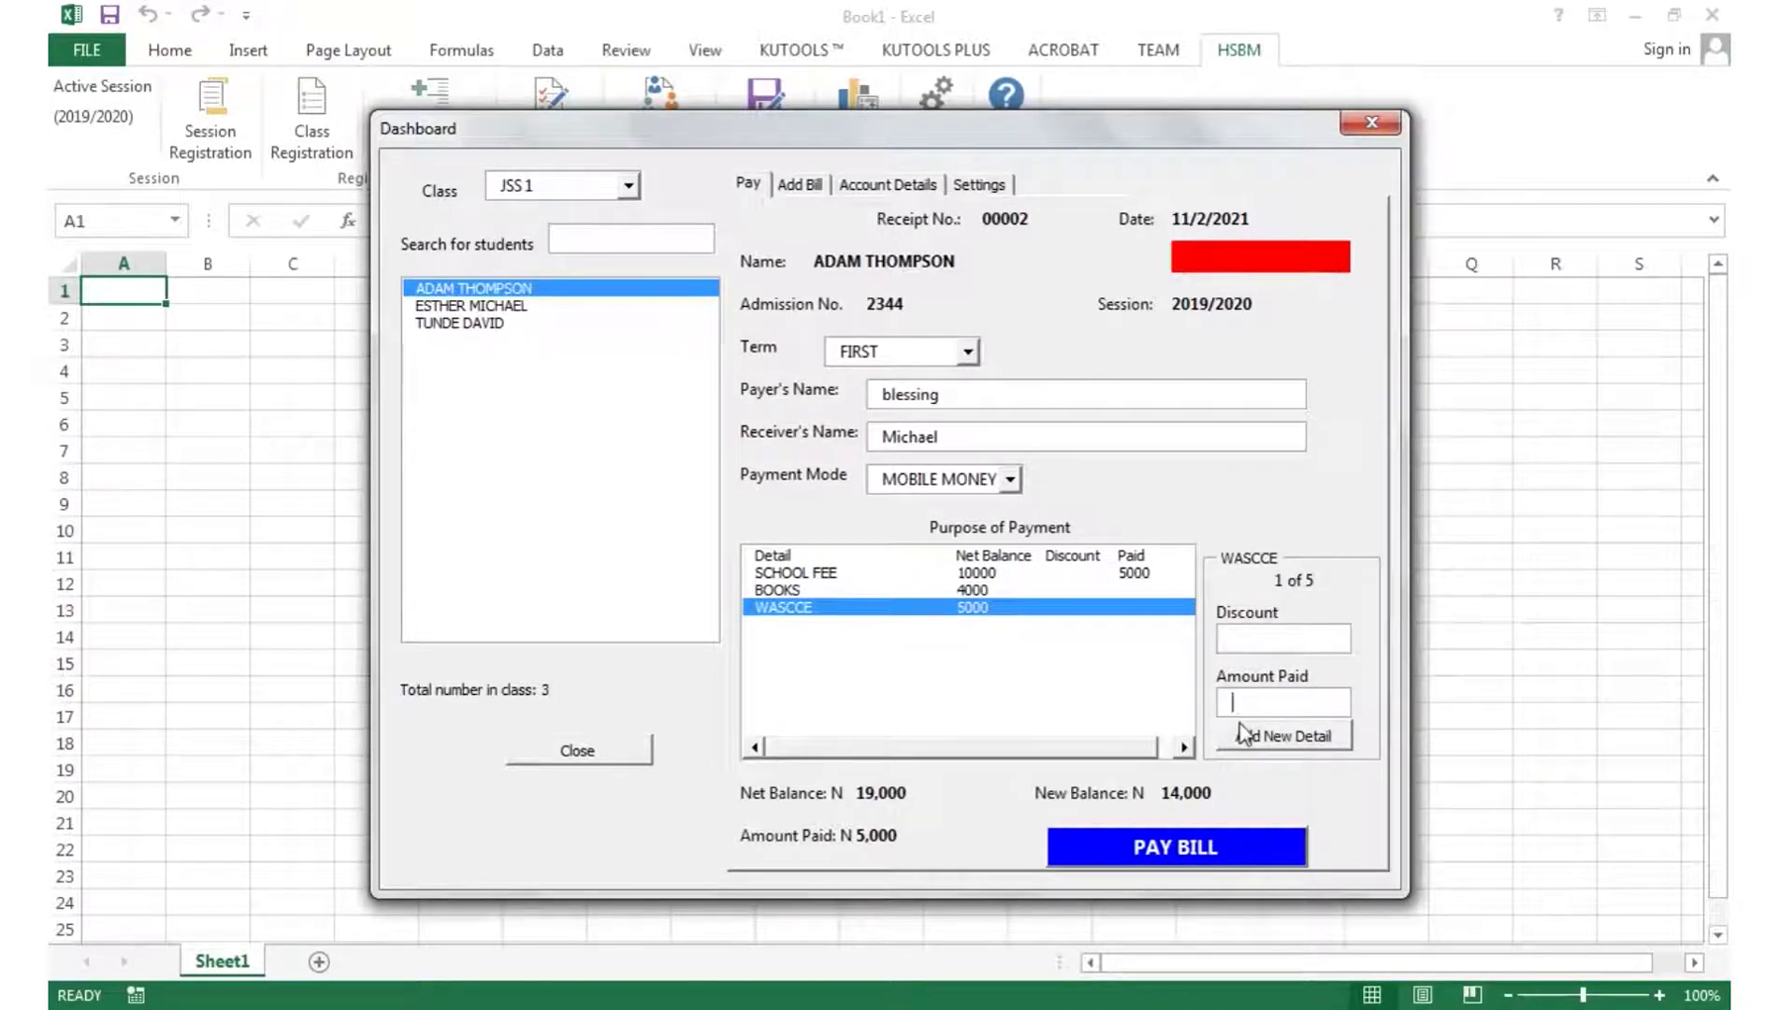
type("000")
left_click(1272, 743)
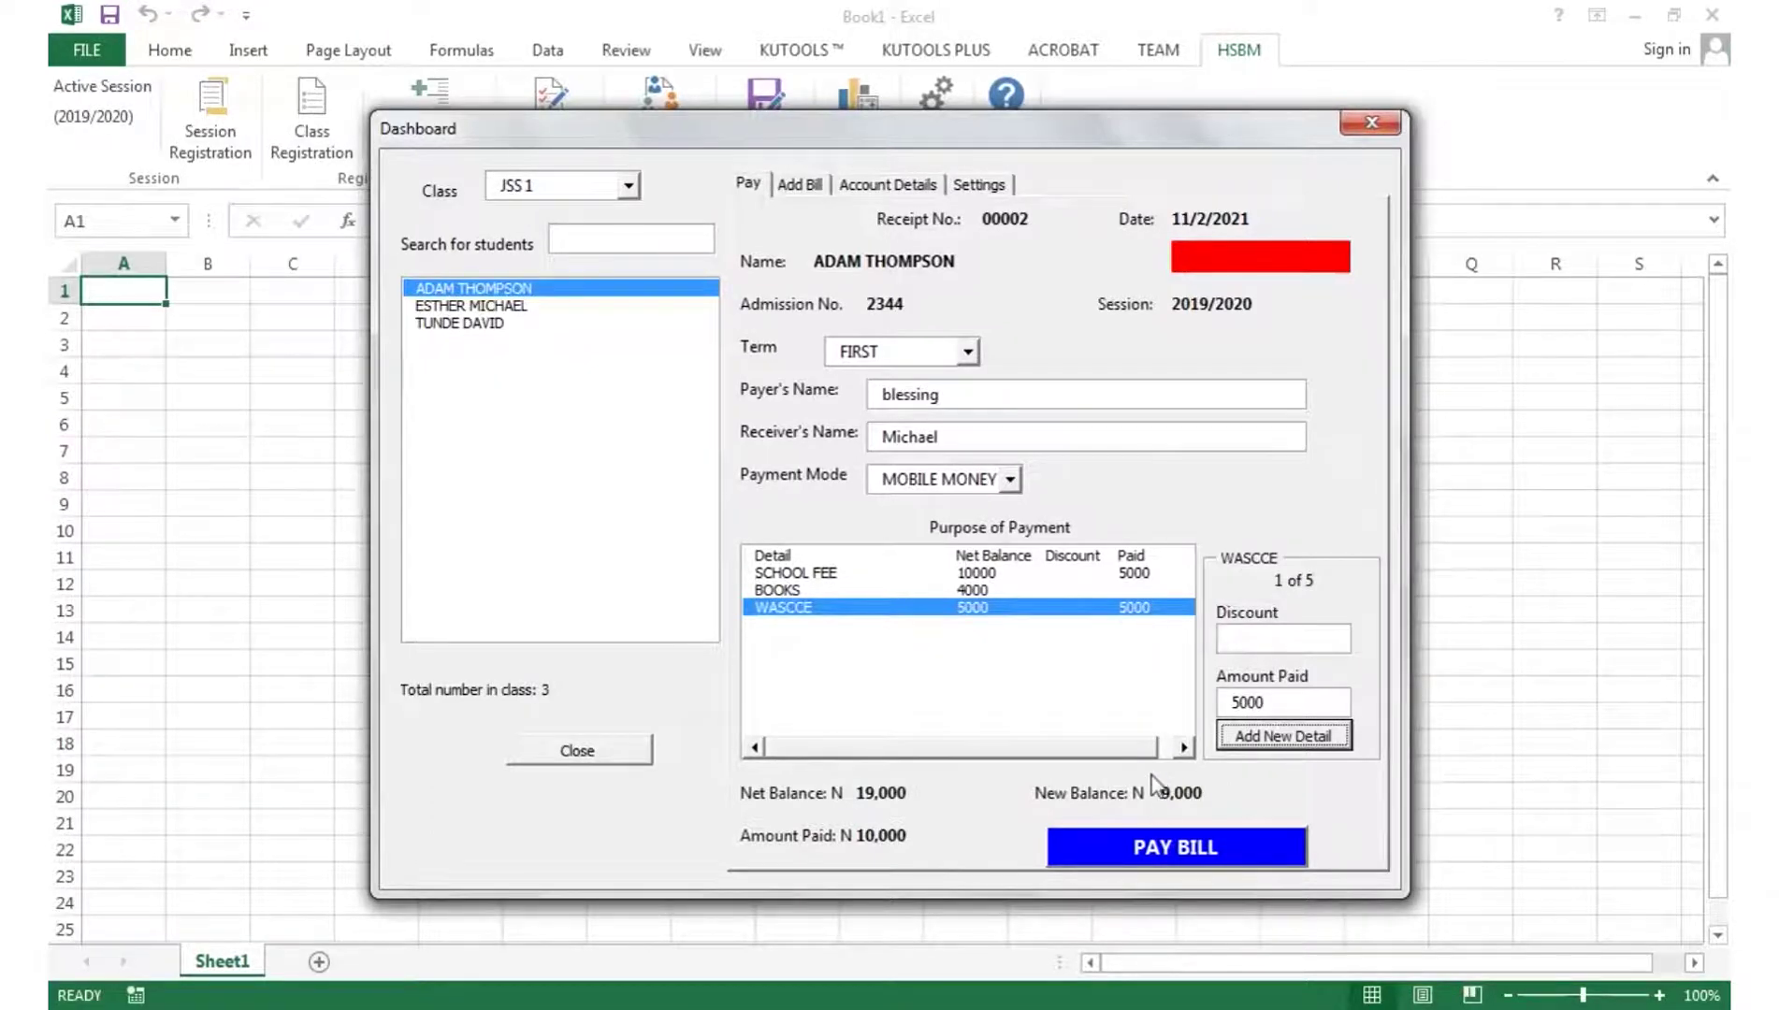
- Submit the 10,000 payment and check account details: 9,000 balance, 52.6% recovery
left_click(1163, 844)
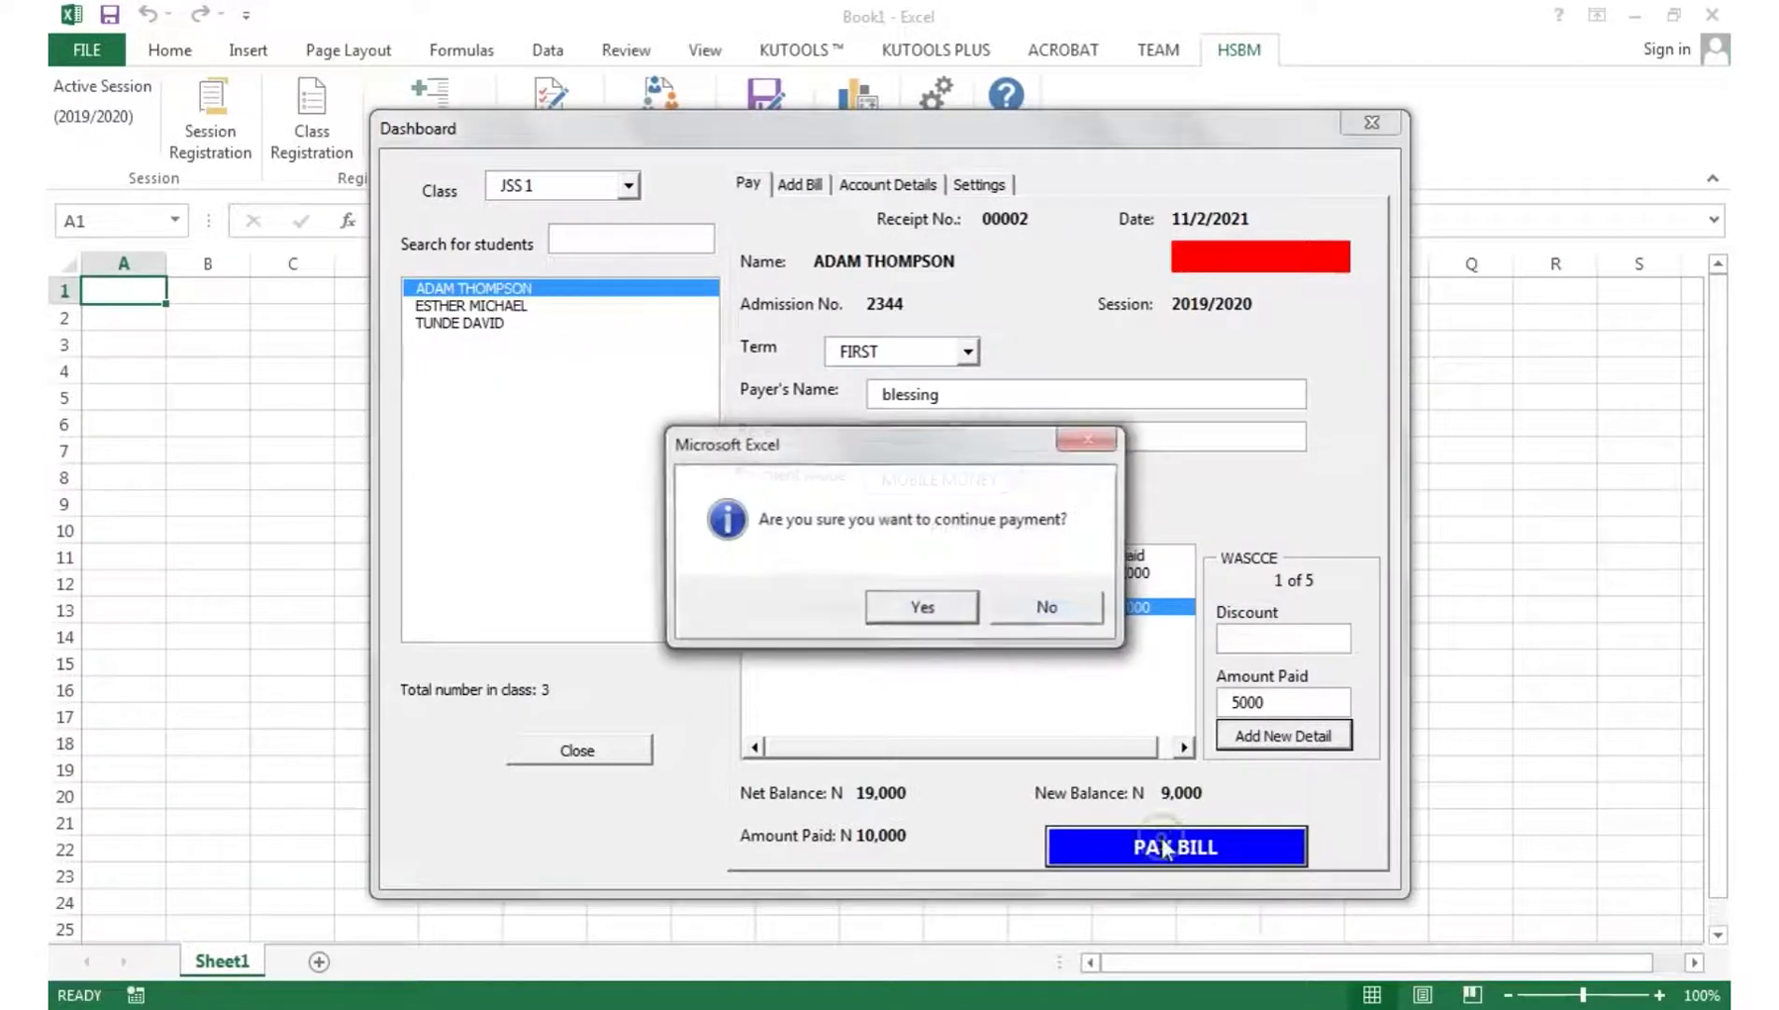
left_click(923, 613)
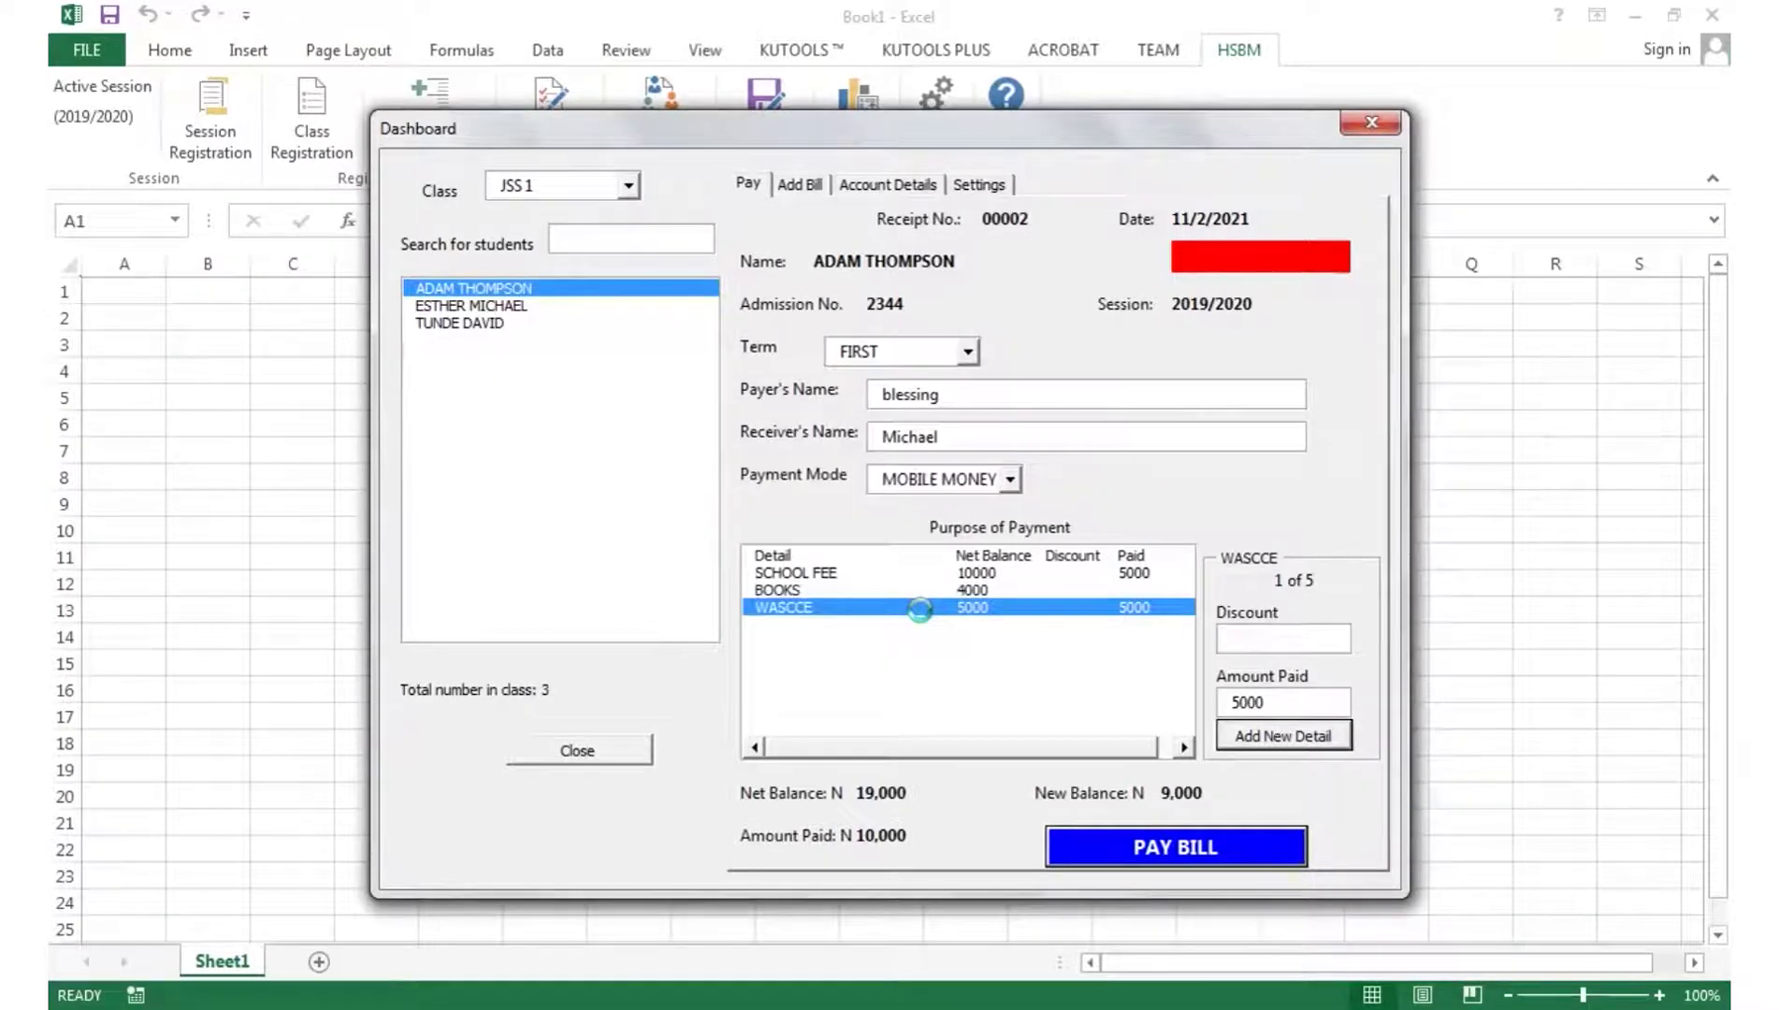
left_click(925, 609)
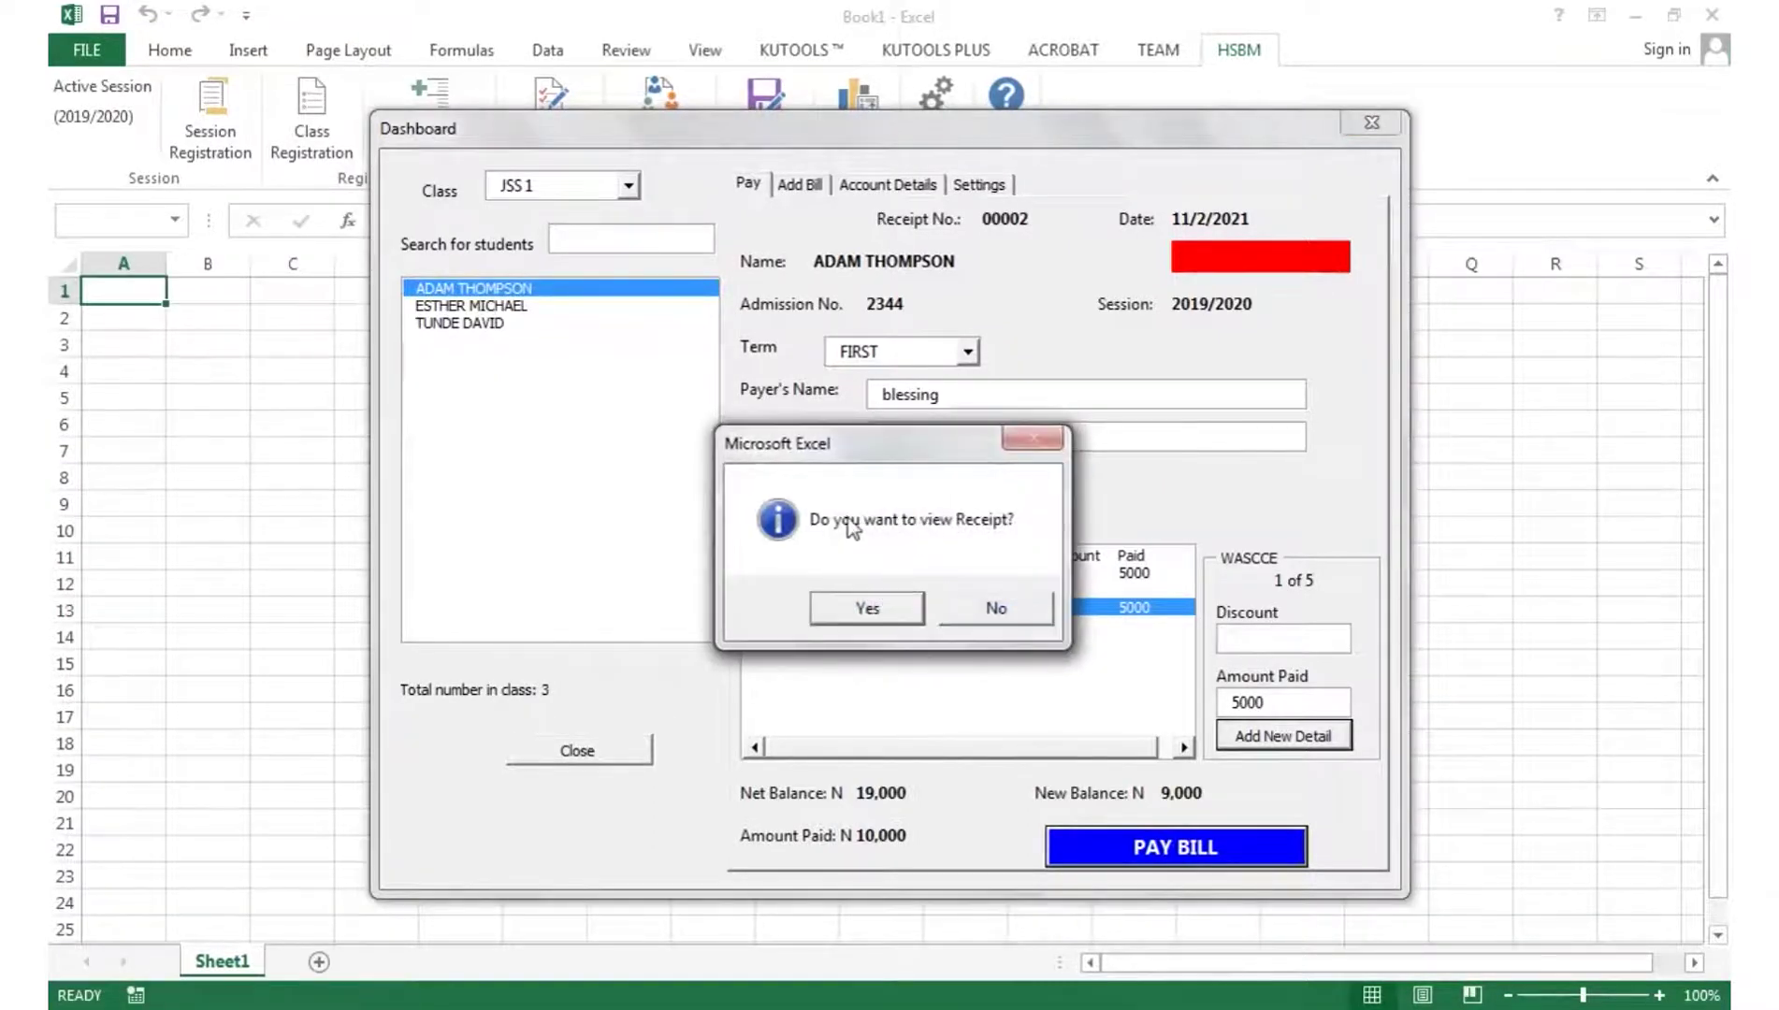
left_click(986, 623)
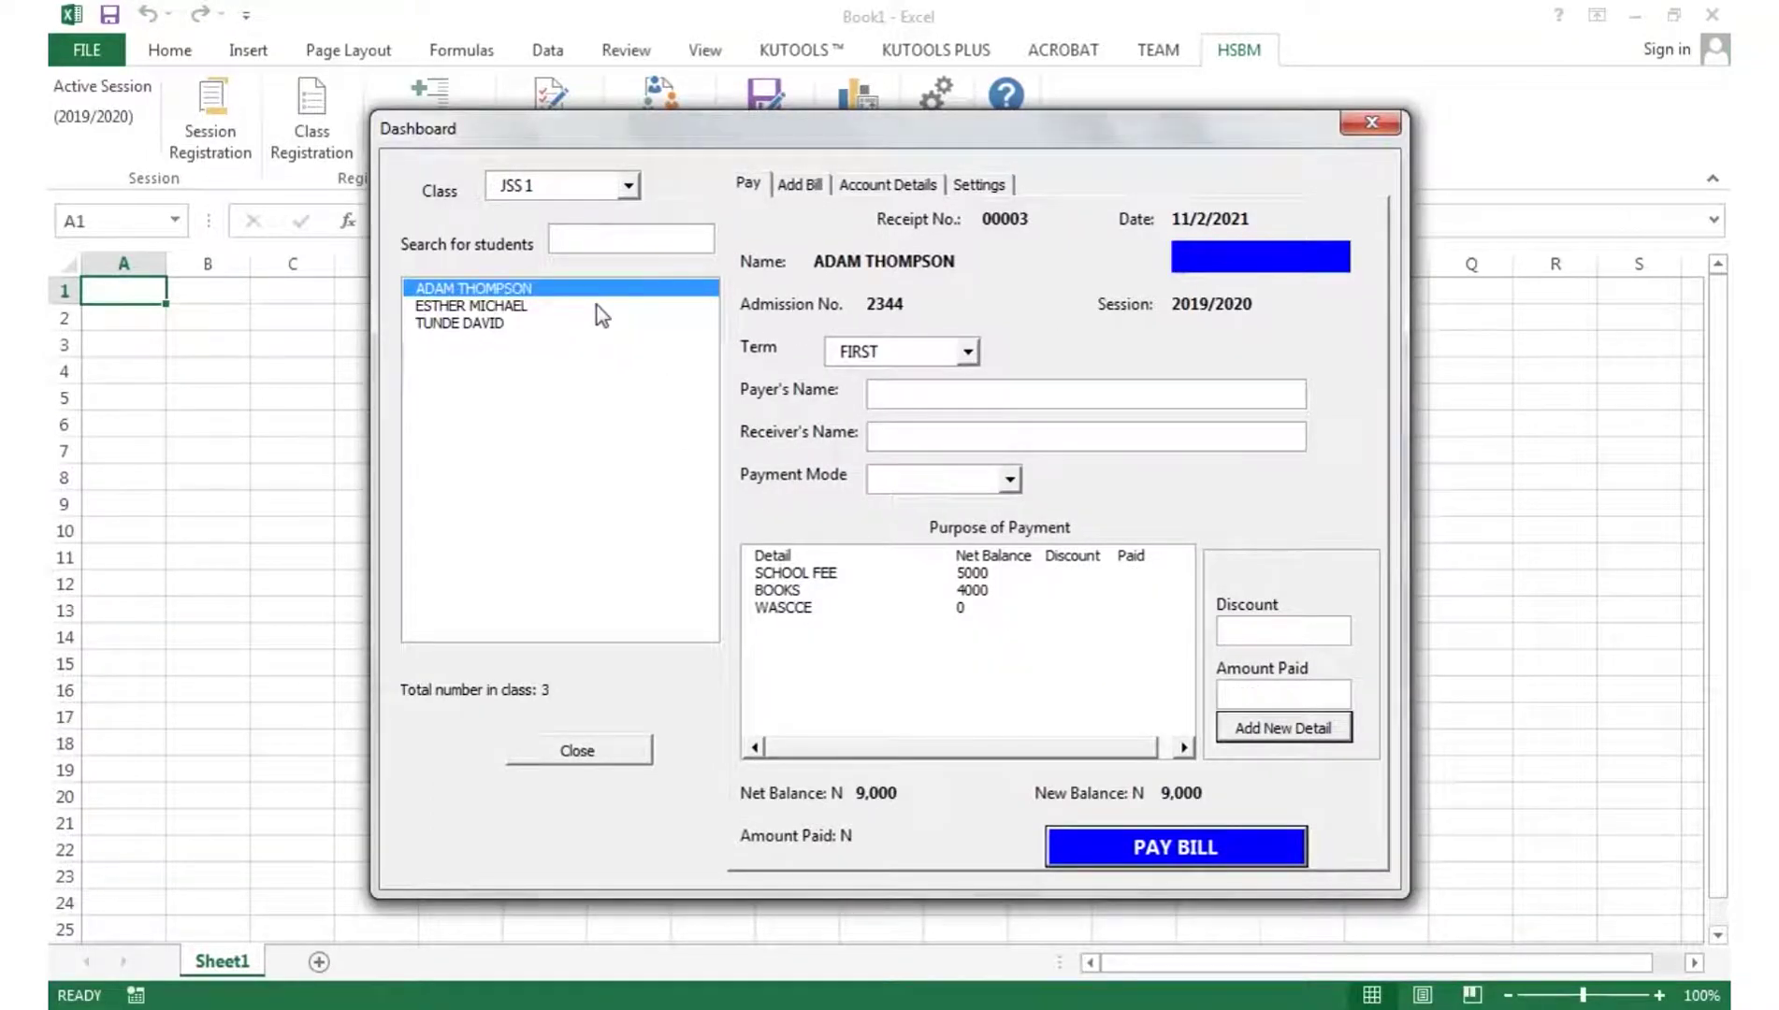
left_click(875, 187)
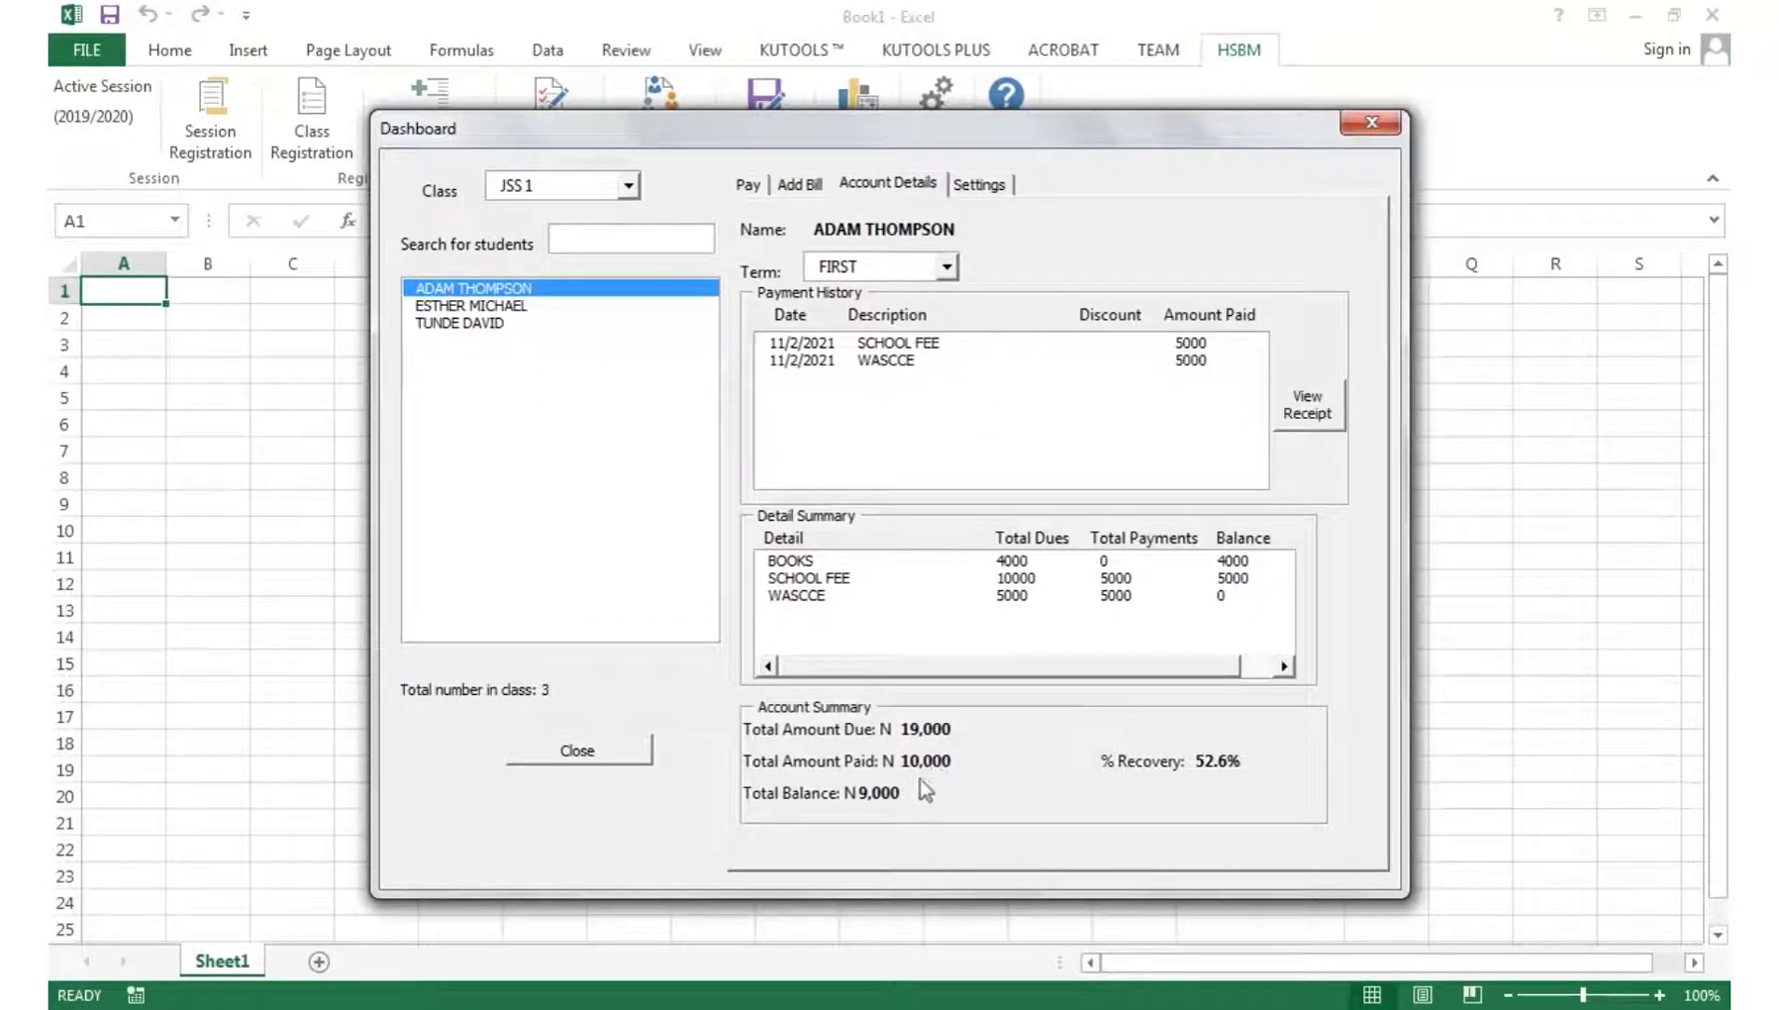
left_click(524, 309)
- On the second student's payment form, enter the payer's name and choose bank transfer as the payment mode
left_click(752, 188)
left_click(1088, 396)
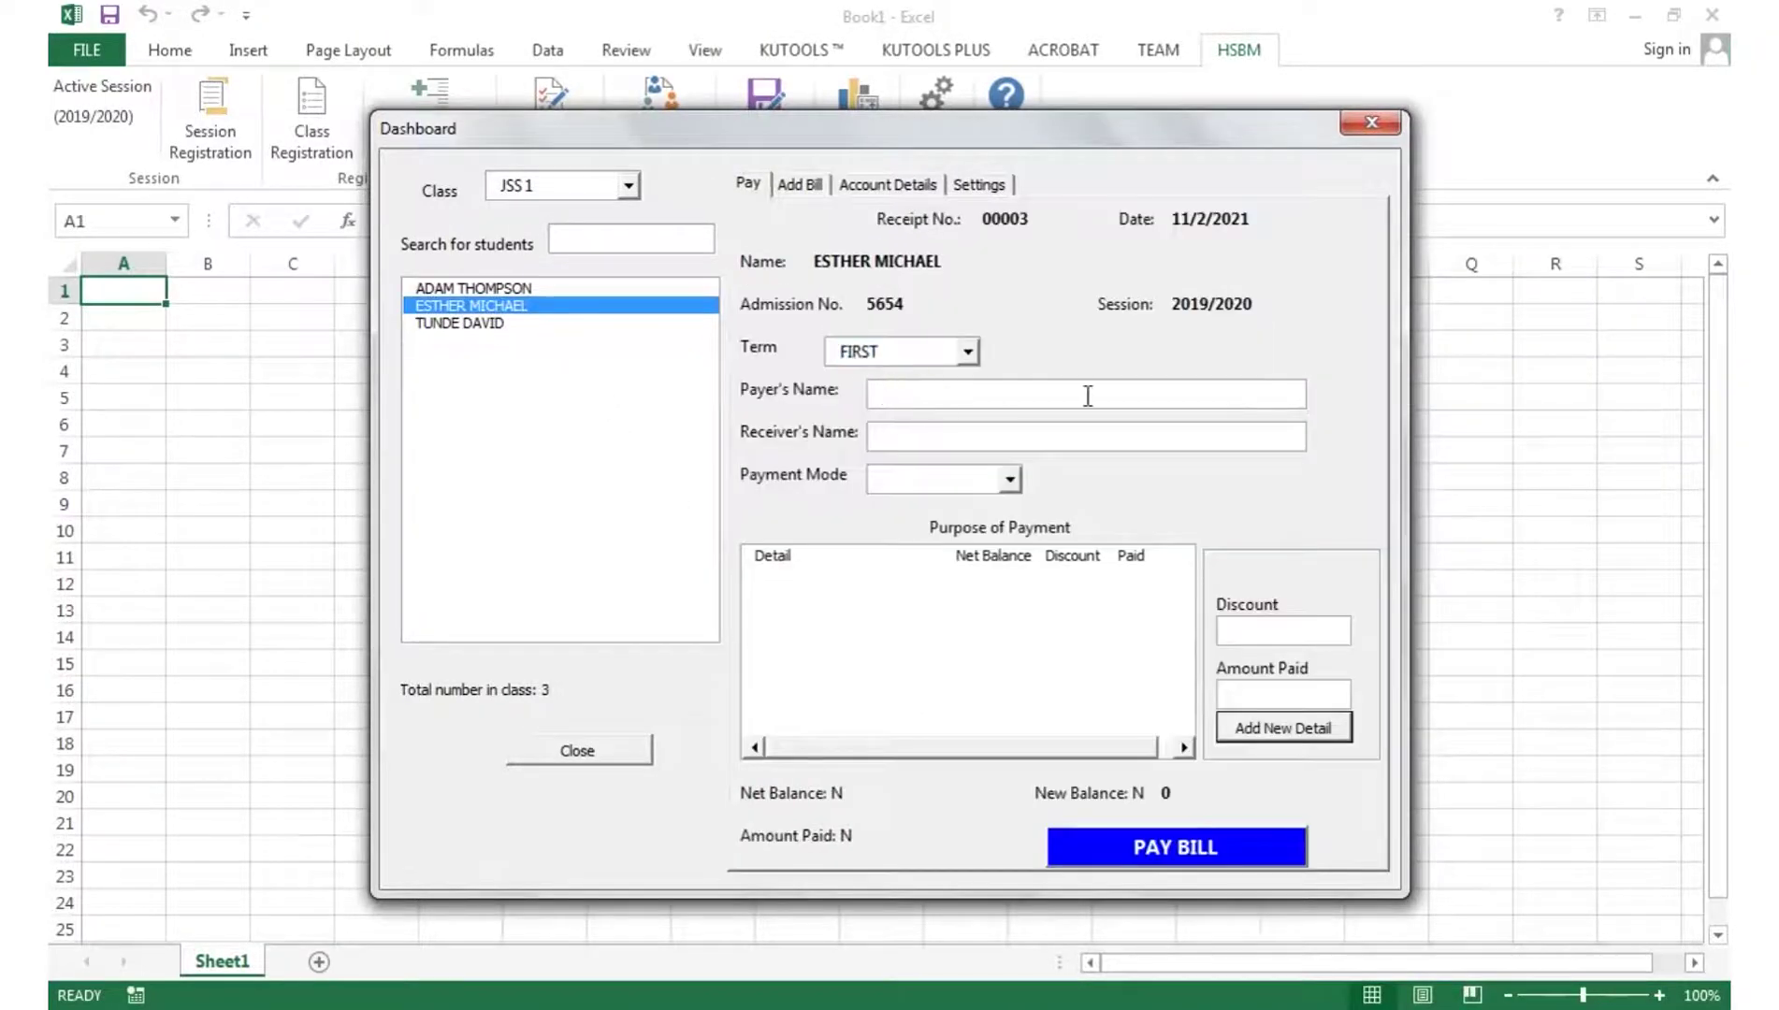
type("edmond")
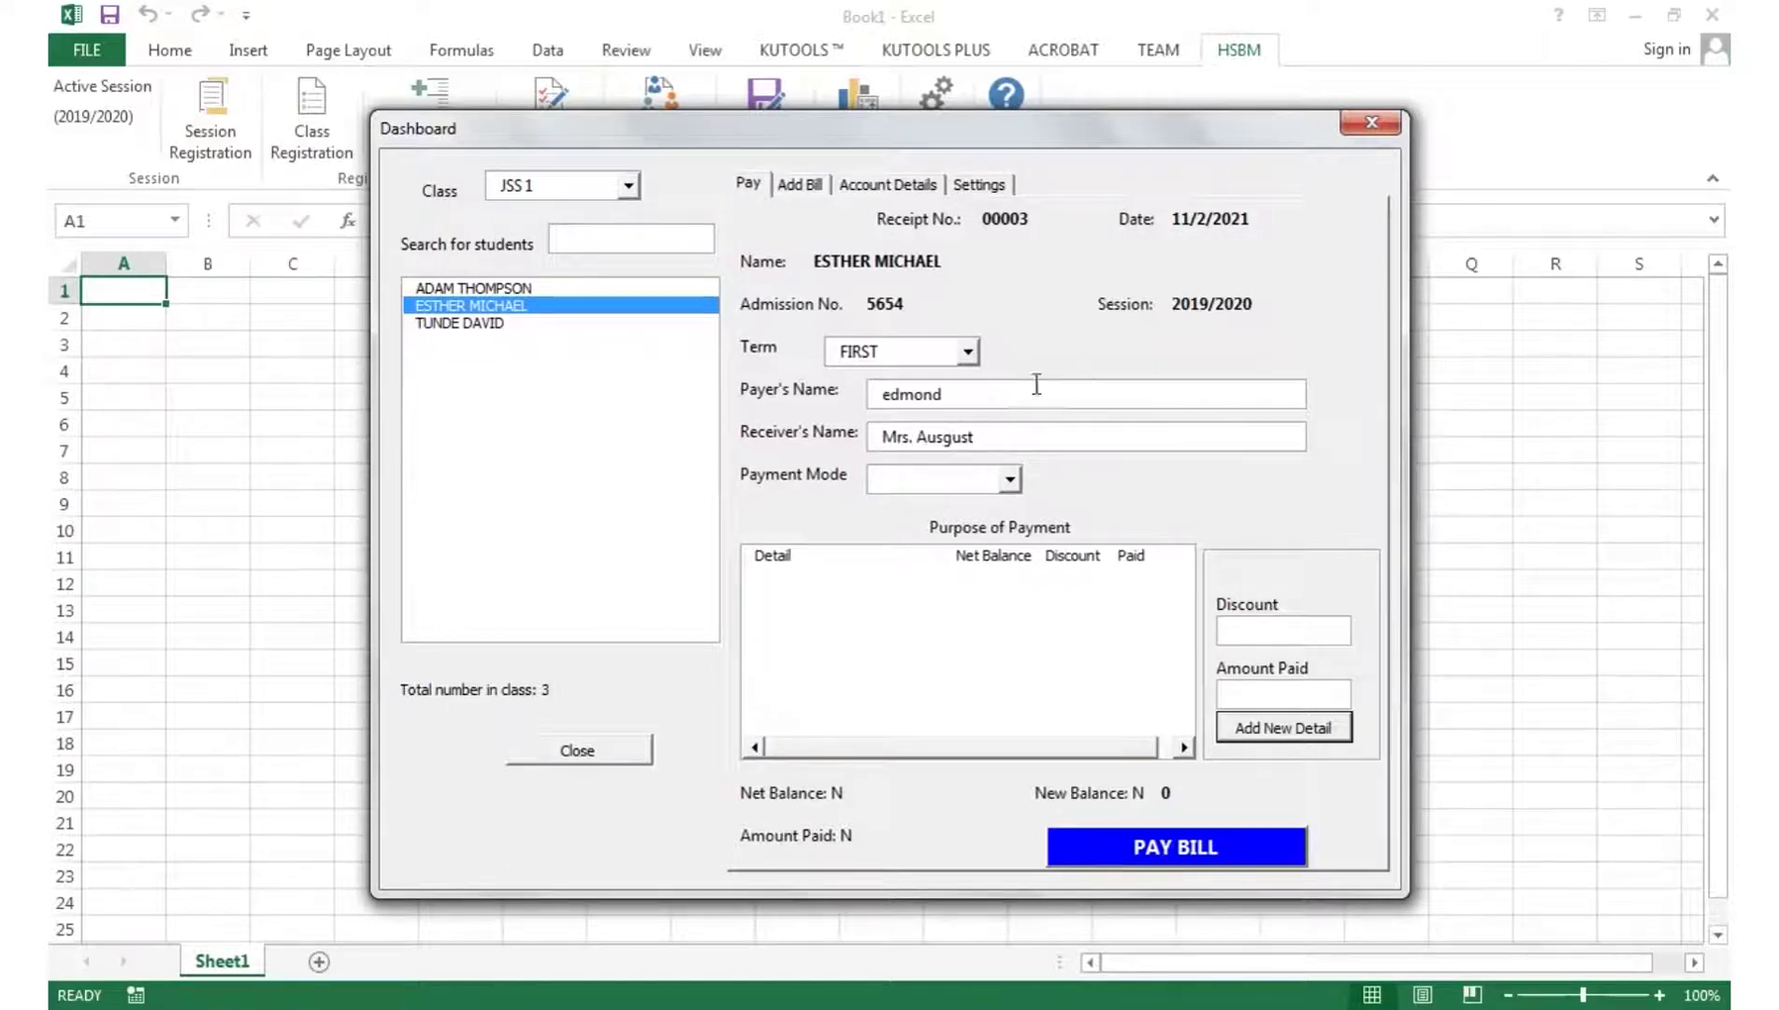
left_click(1009, 479)
left_click(927, 524)
- Add two new bills for the student: SCHOOL FEE of 10000 and SPORT WEARS of 500
left_click(801, 184)
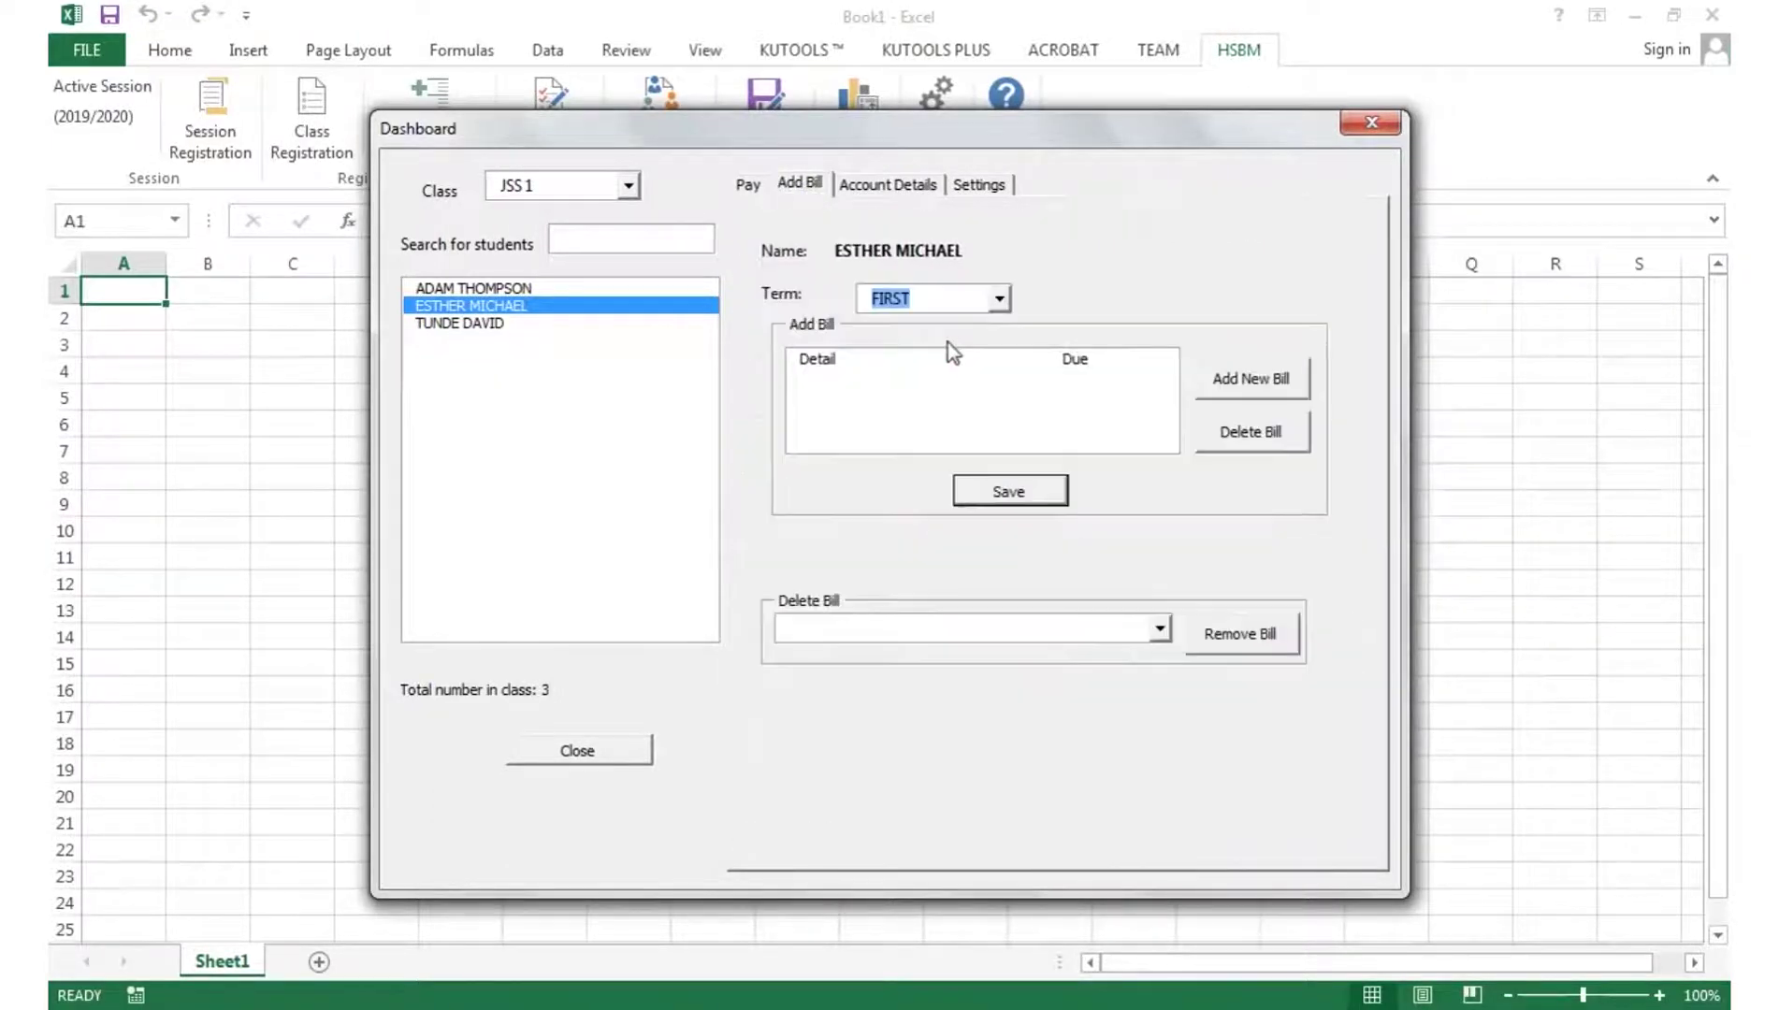
left_click(1251, 378)
left_click(849, 529)
type("10000")
left_click(889, 595)
left_click(942, 465)
left_click(835, 505)
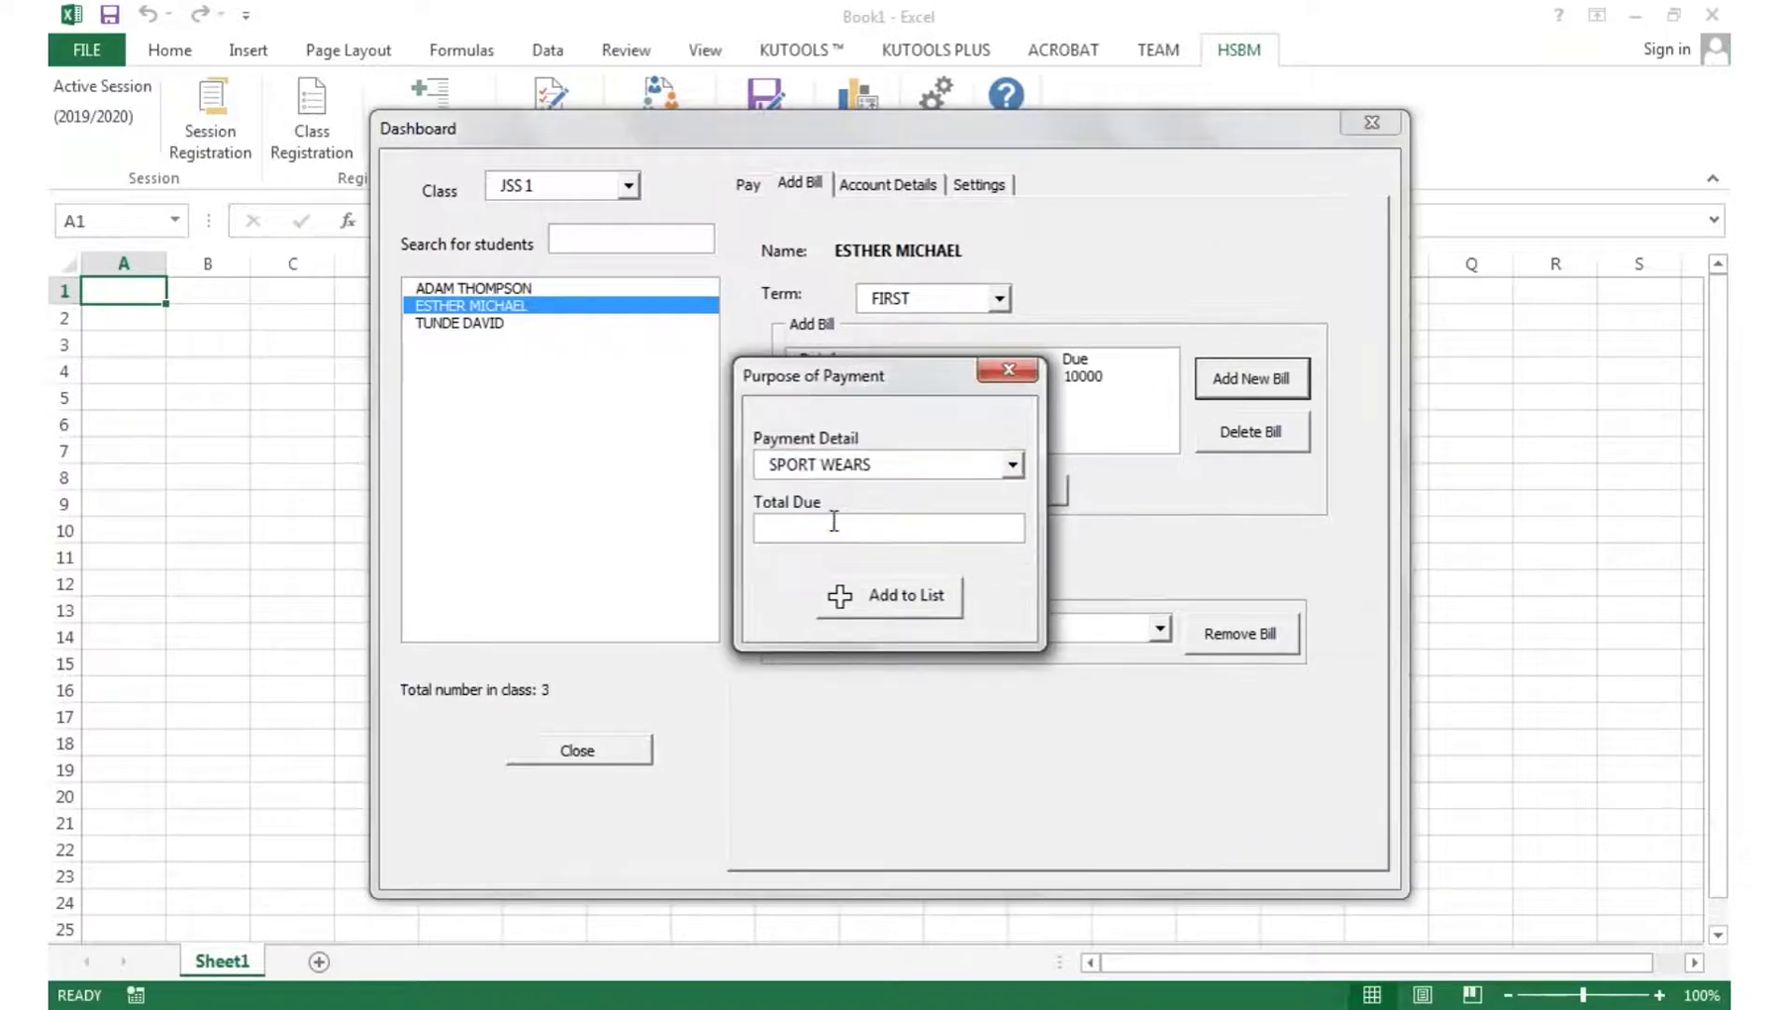
type("500")
left_click(839, 596)
- Back on the payment form, fill in the payer's and receiver's names and select BANK TRANSFER
left_click(748, 184)
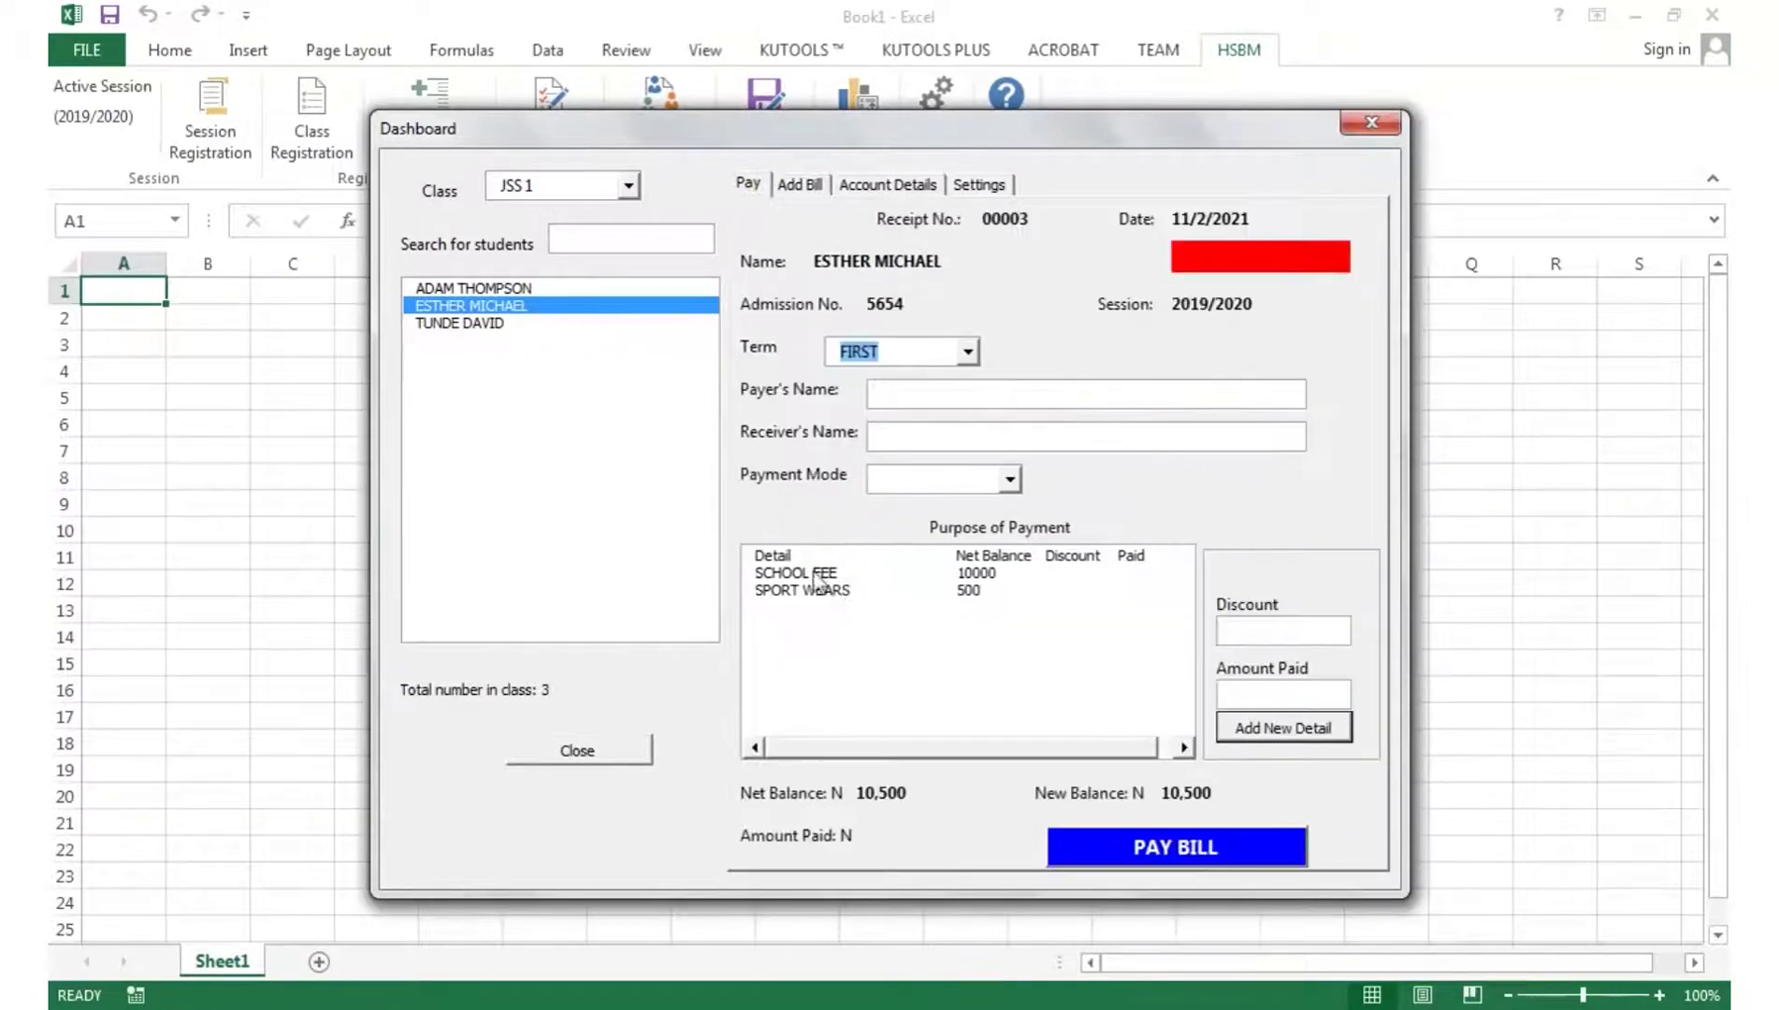
left_click(959, 406)
type("edmond")
key("Tab")
type("Mrs. Augustus")
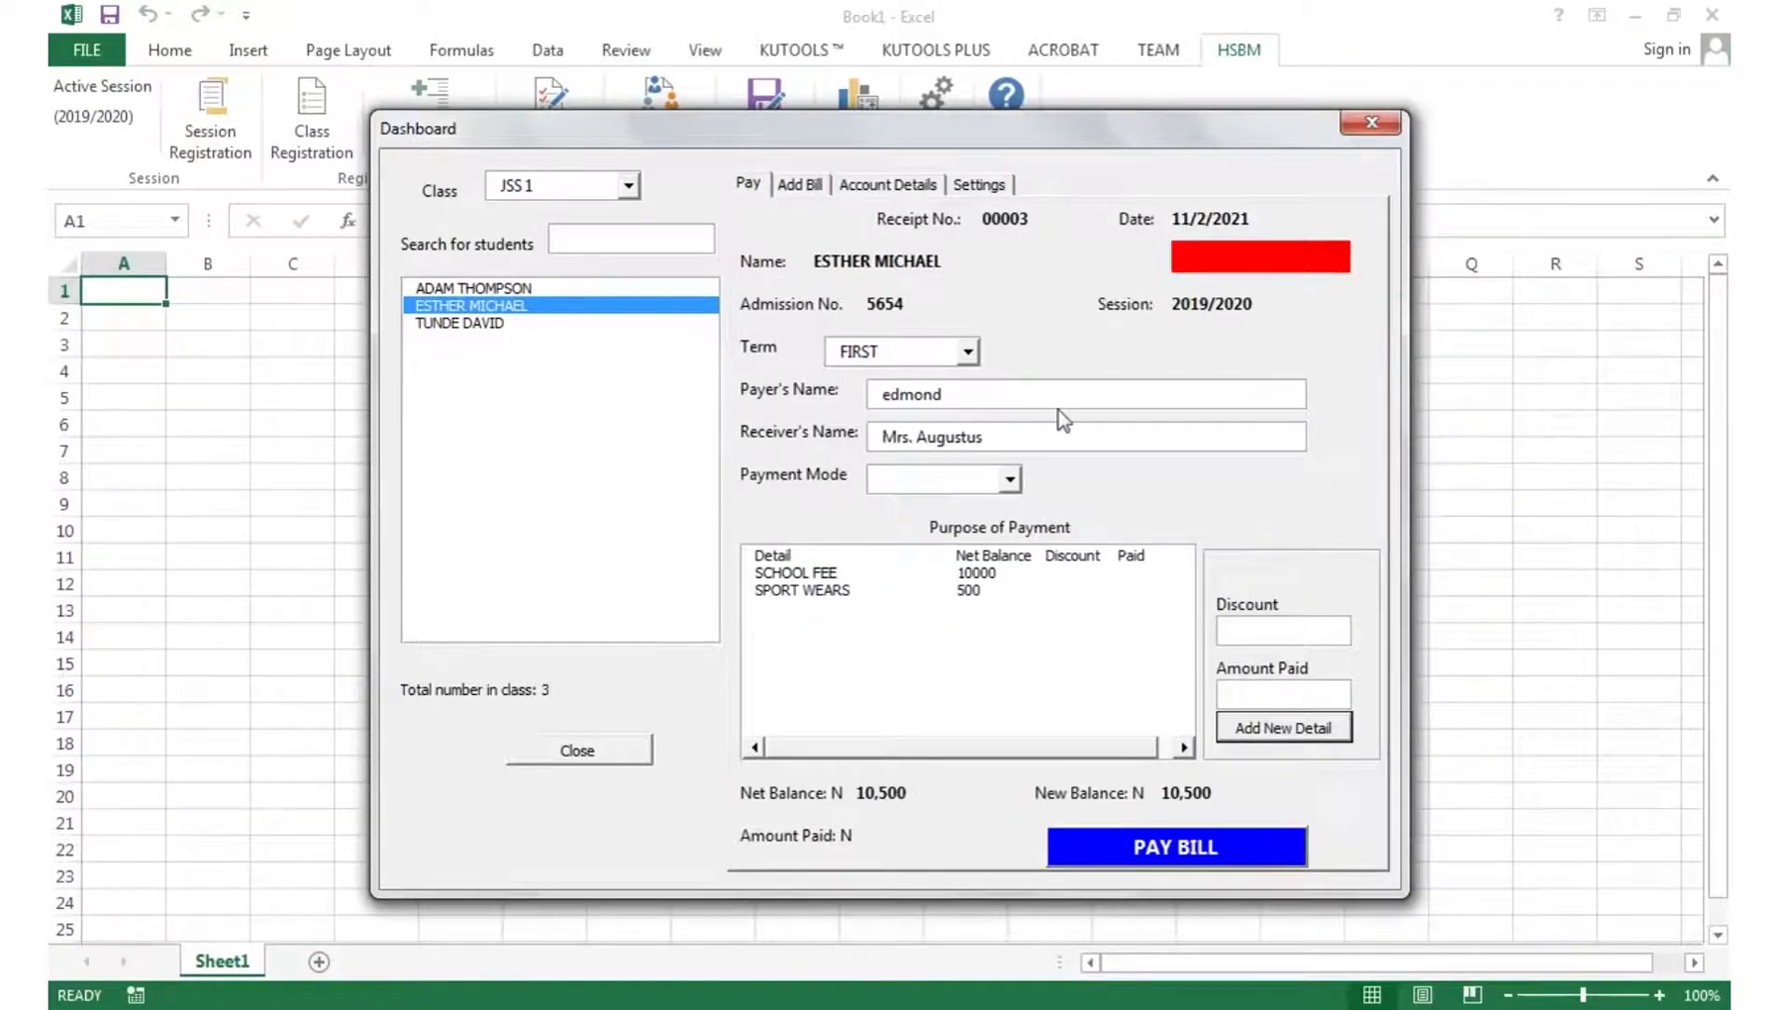
left_click(978, 481)
left_click(973, 503)
- Add a SPORT WEARS payment with a 300 discount and 200 paid to the list
left_click(1076, 591)
left_click(1280, 637)
type("300")
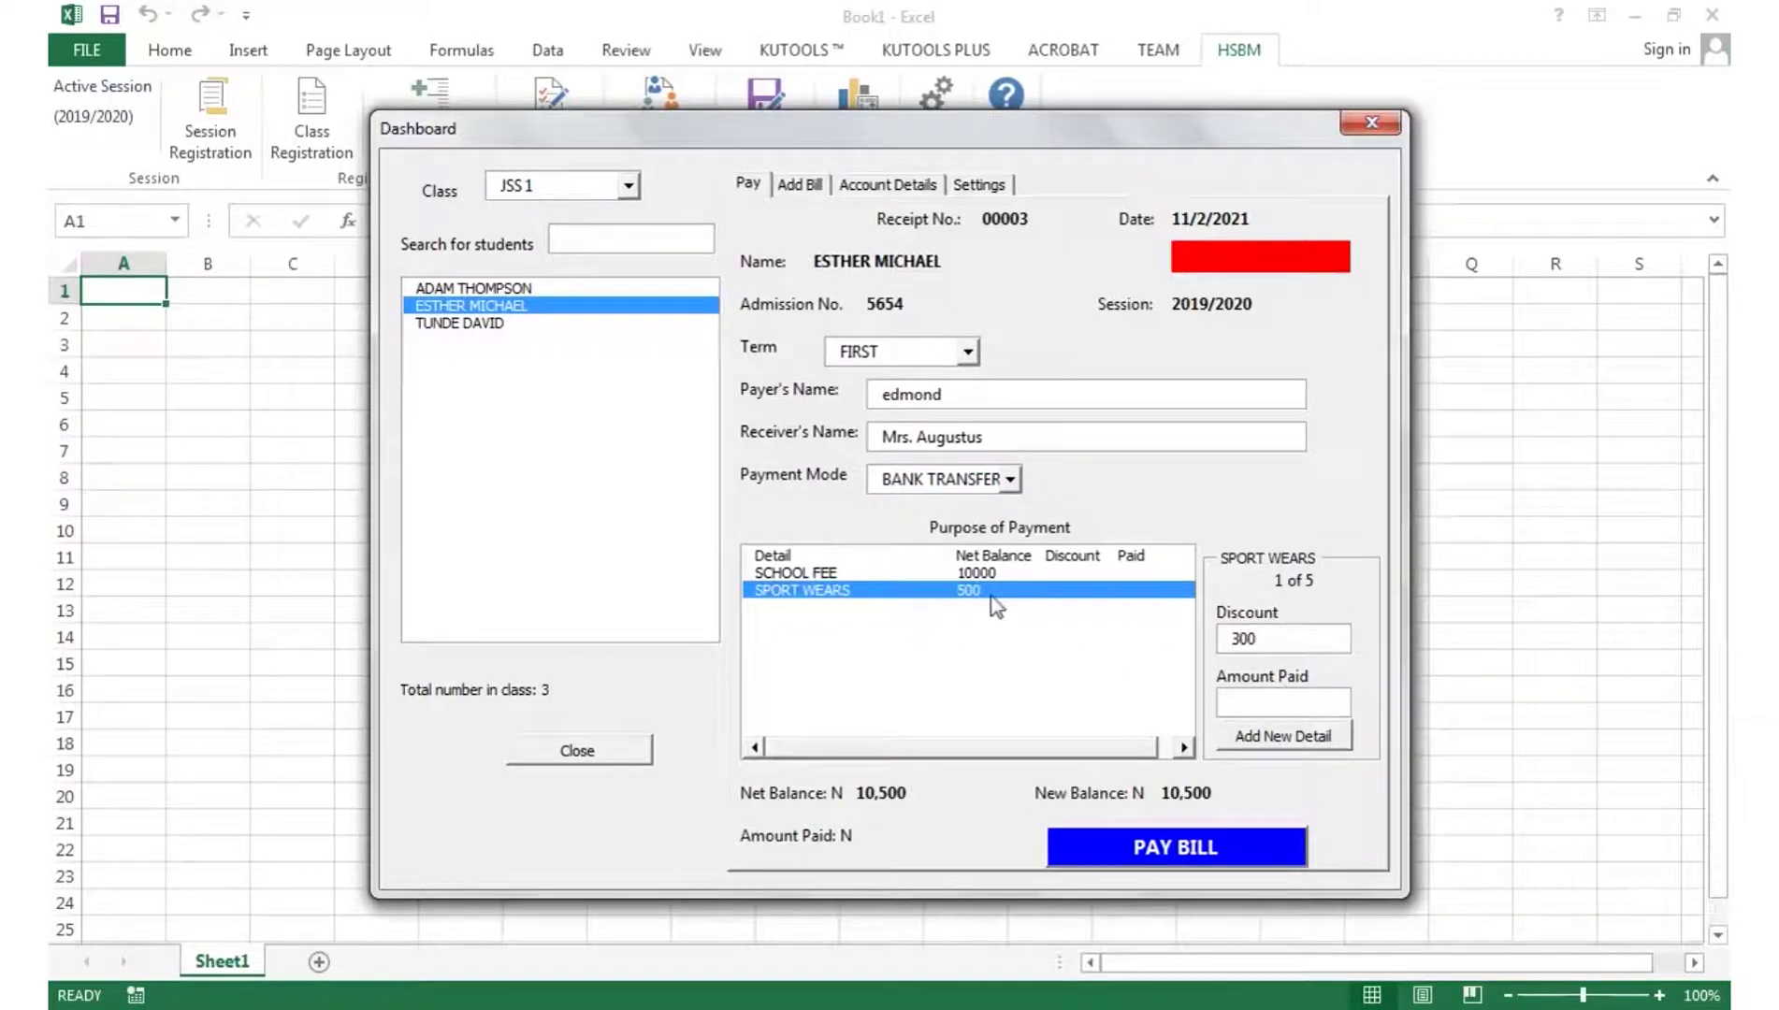
key("Tab")
type("200")
key("Tab")
key("Return")
- Submit the payment with PAY BILL, confirm it, skip the receipt, and close the dashboard
left_click(1217, 845)
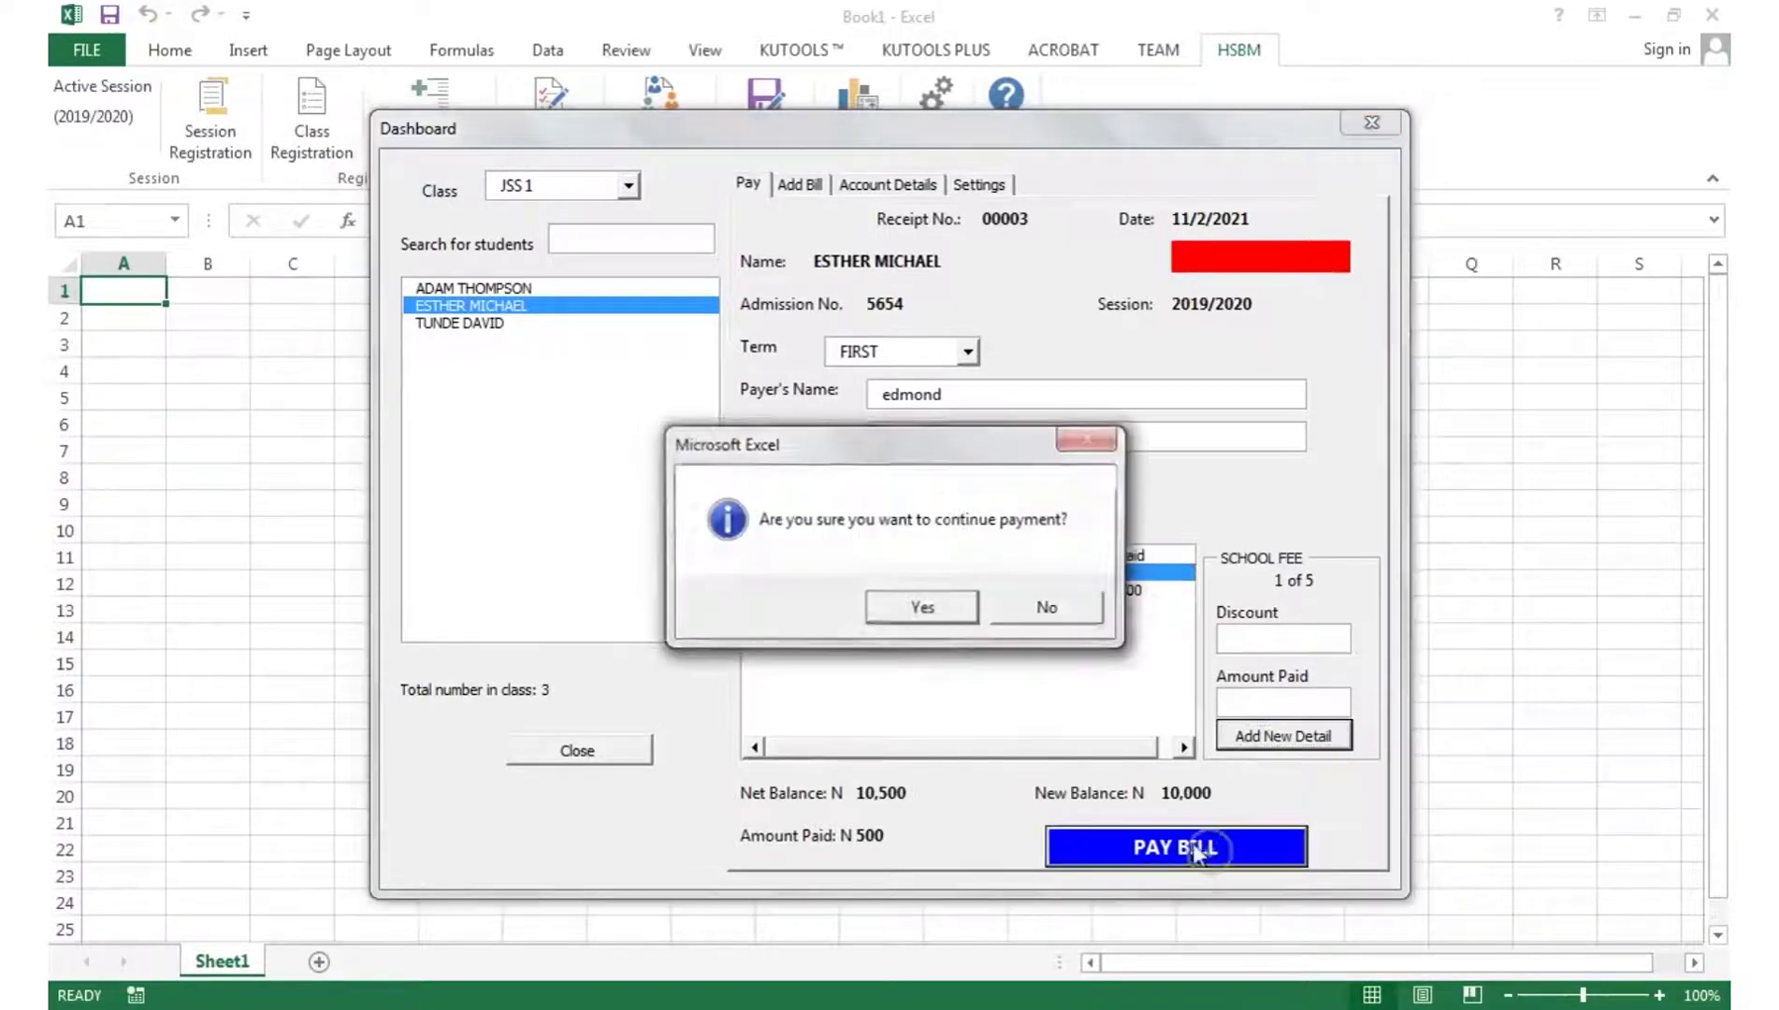
left_click(922, 608)
left_click(823, 612)
left_click(996, 608)
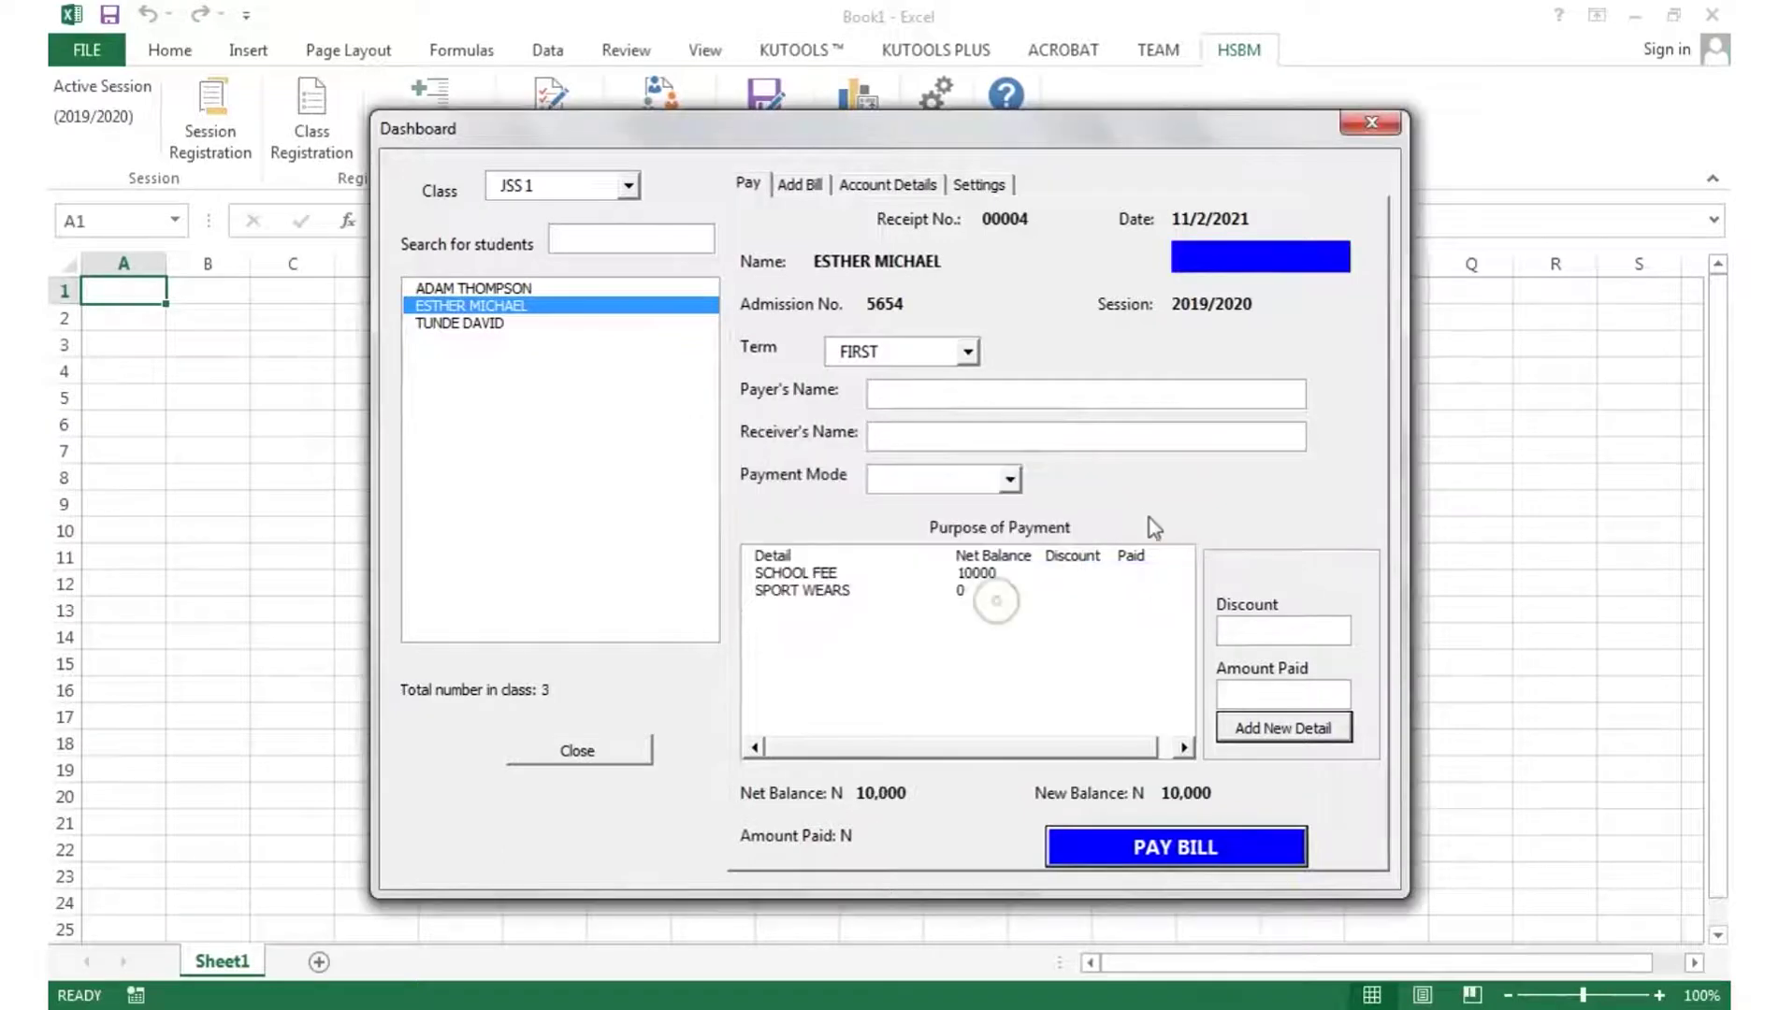
left_click(1372, 122)
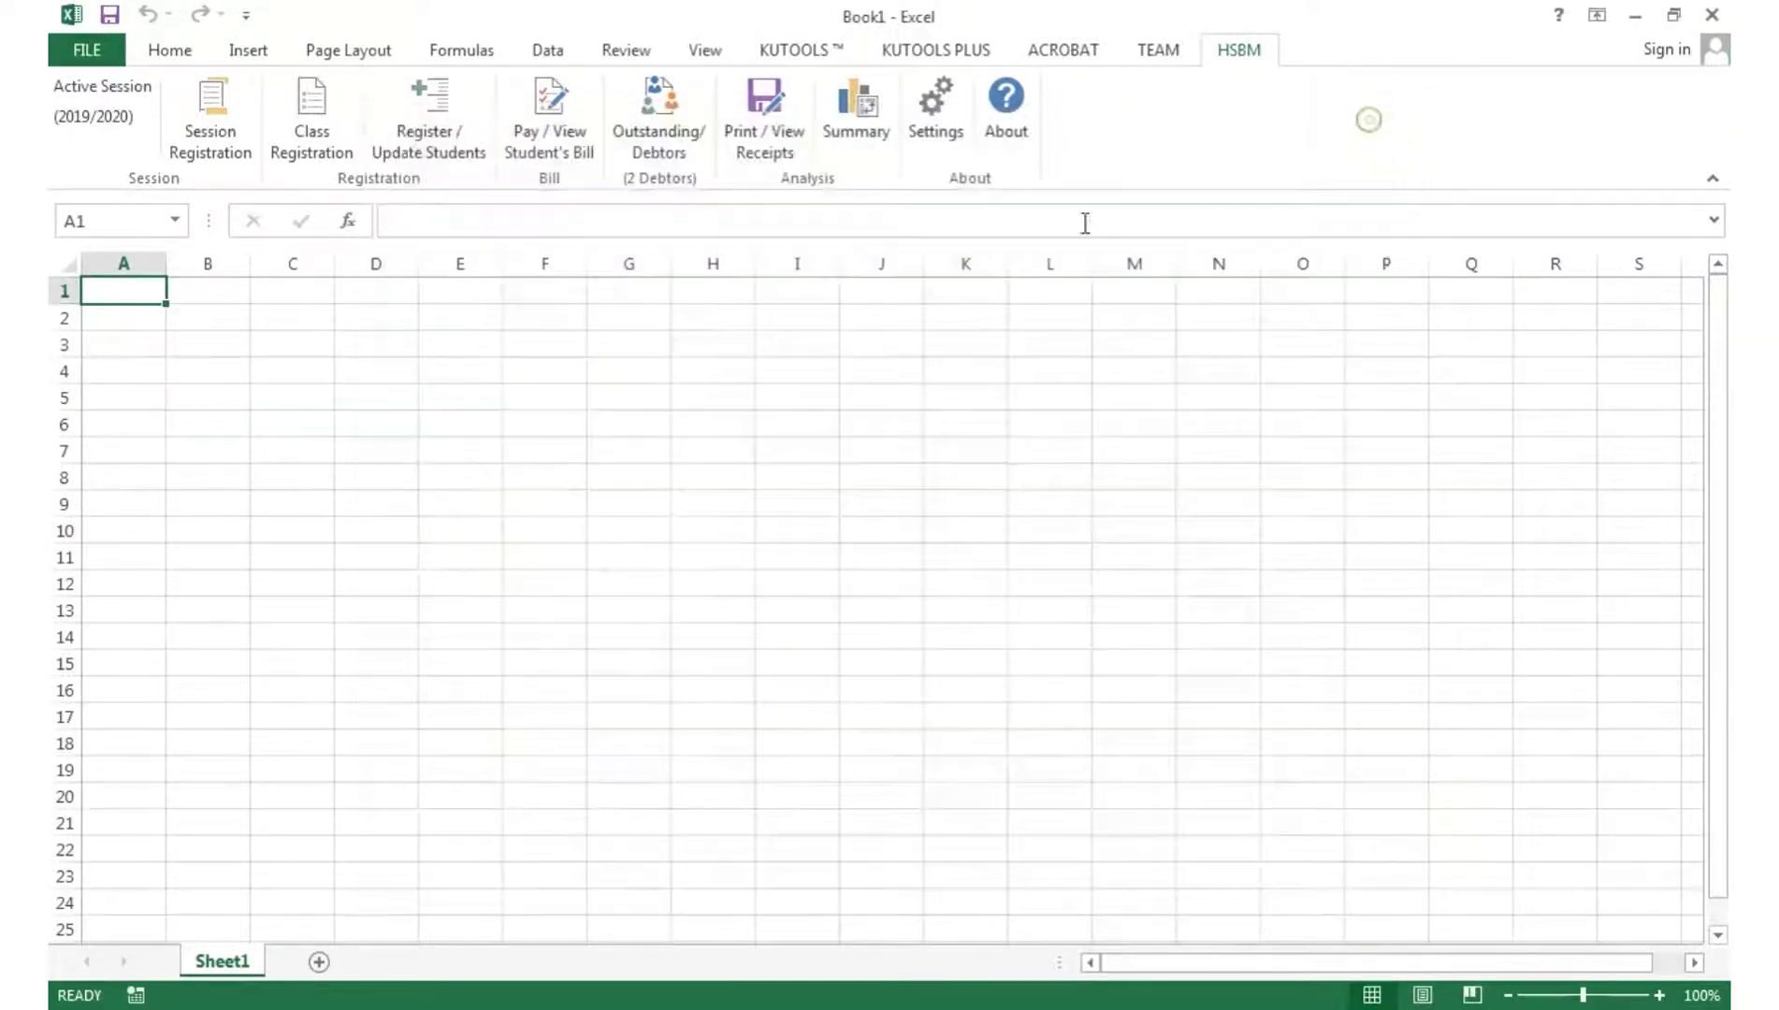
- In HSBM Settings, choose Designz.jpg as the school logo, save the school details, and close Options
left_click(935, 117)
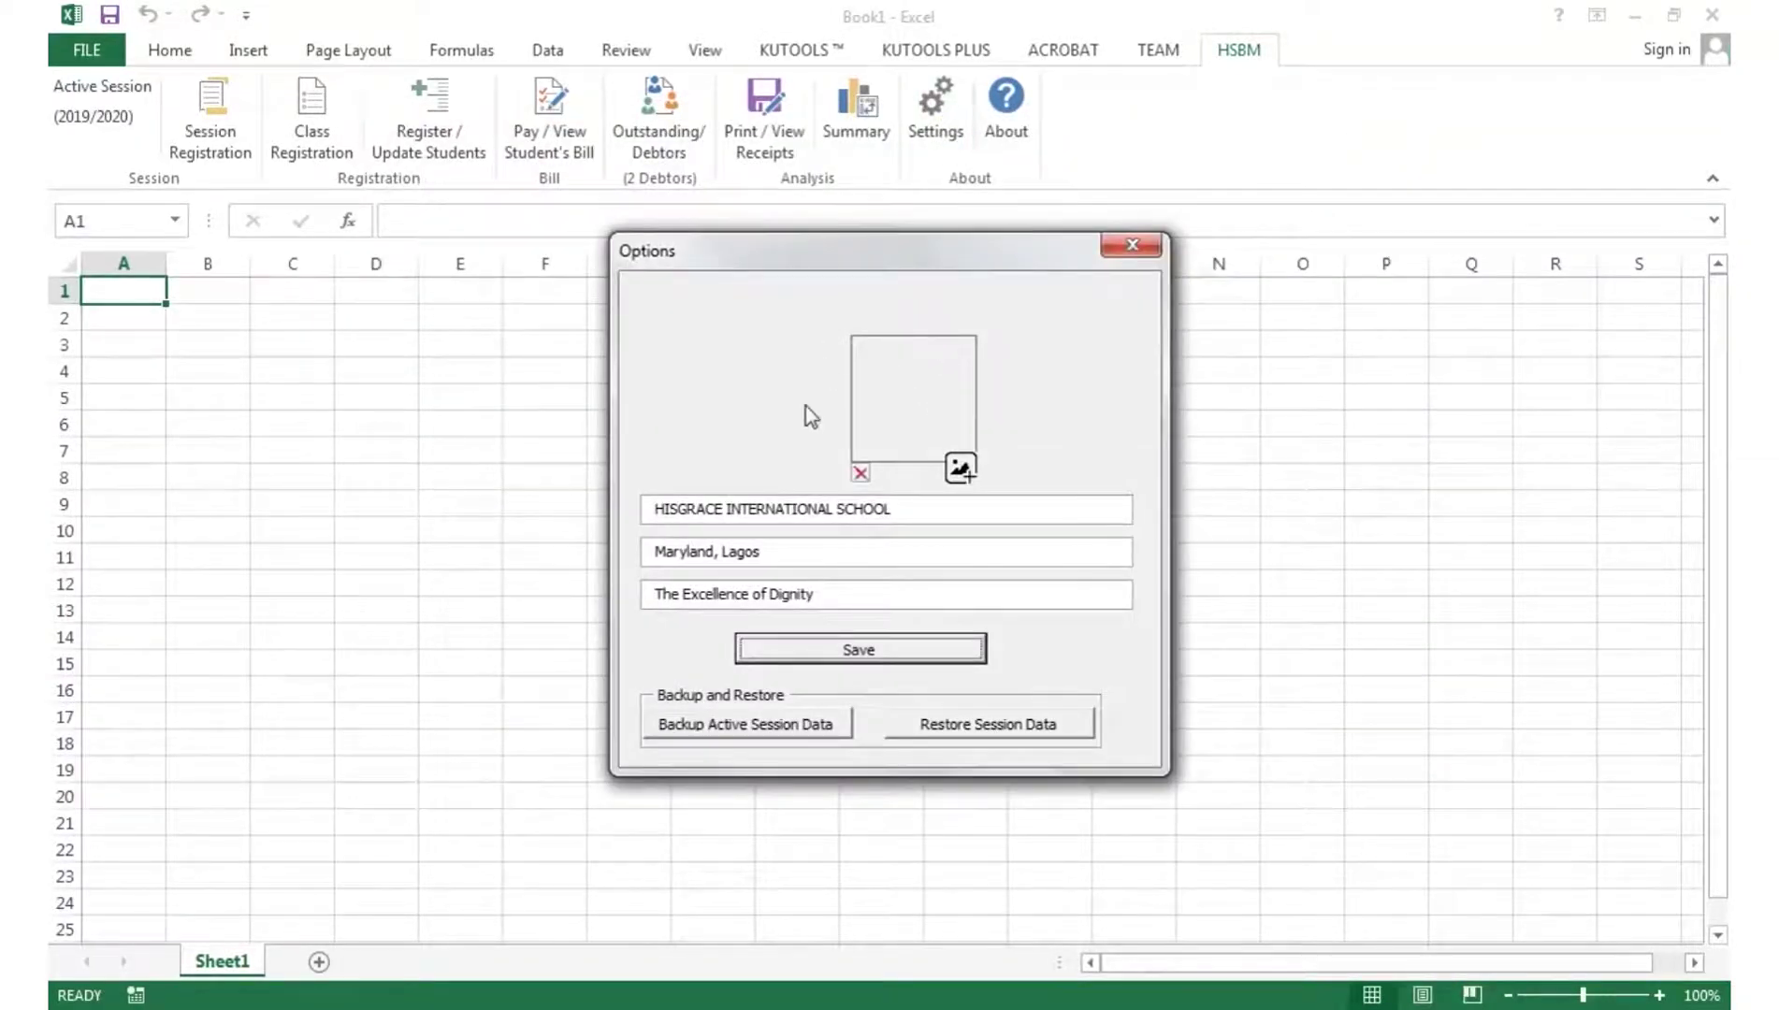
left_click(768, 510)
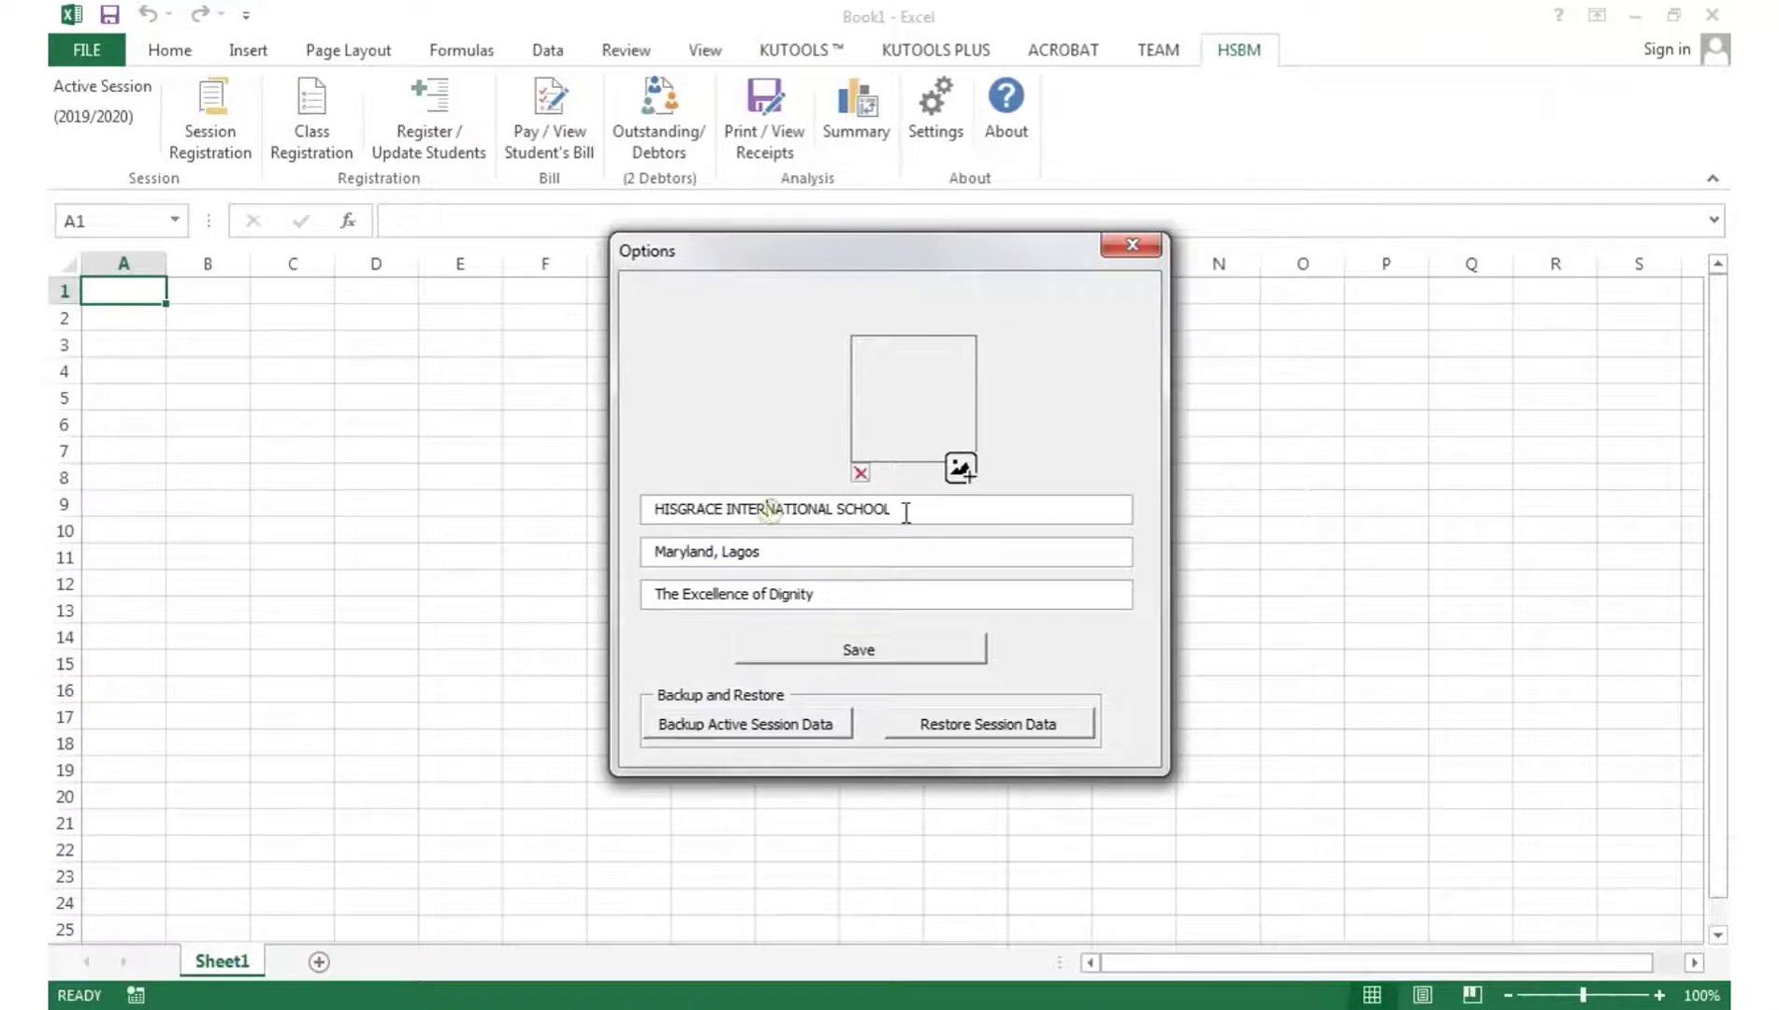
left_click(961, 470)
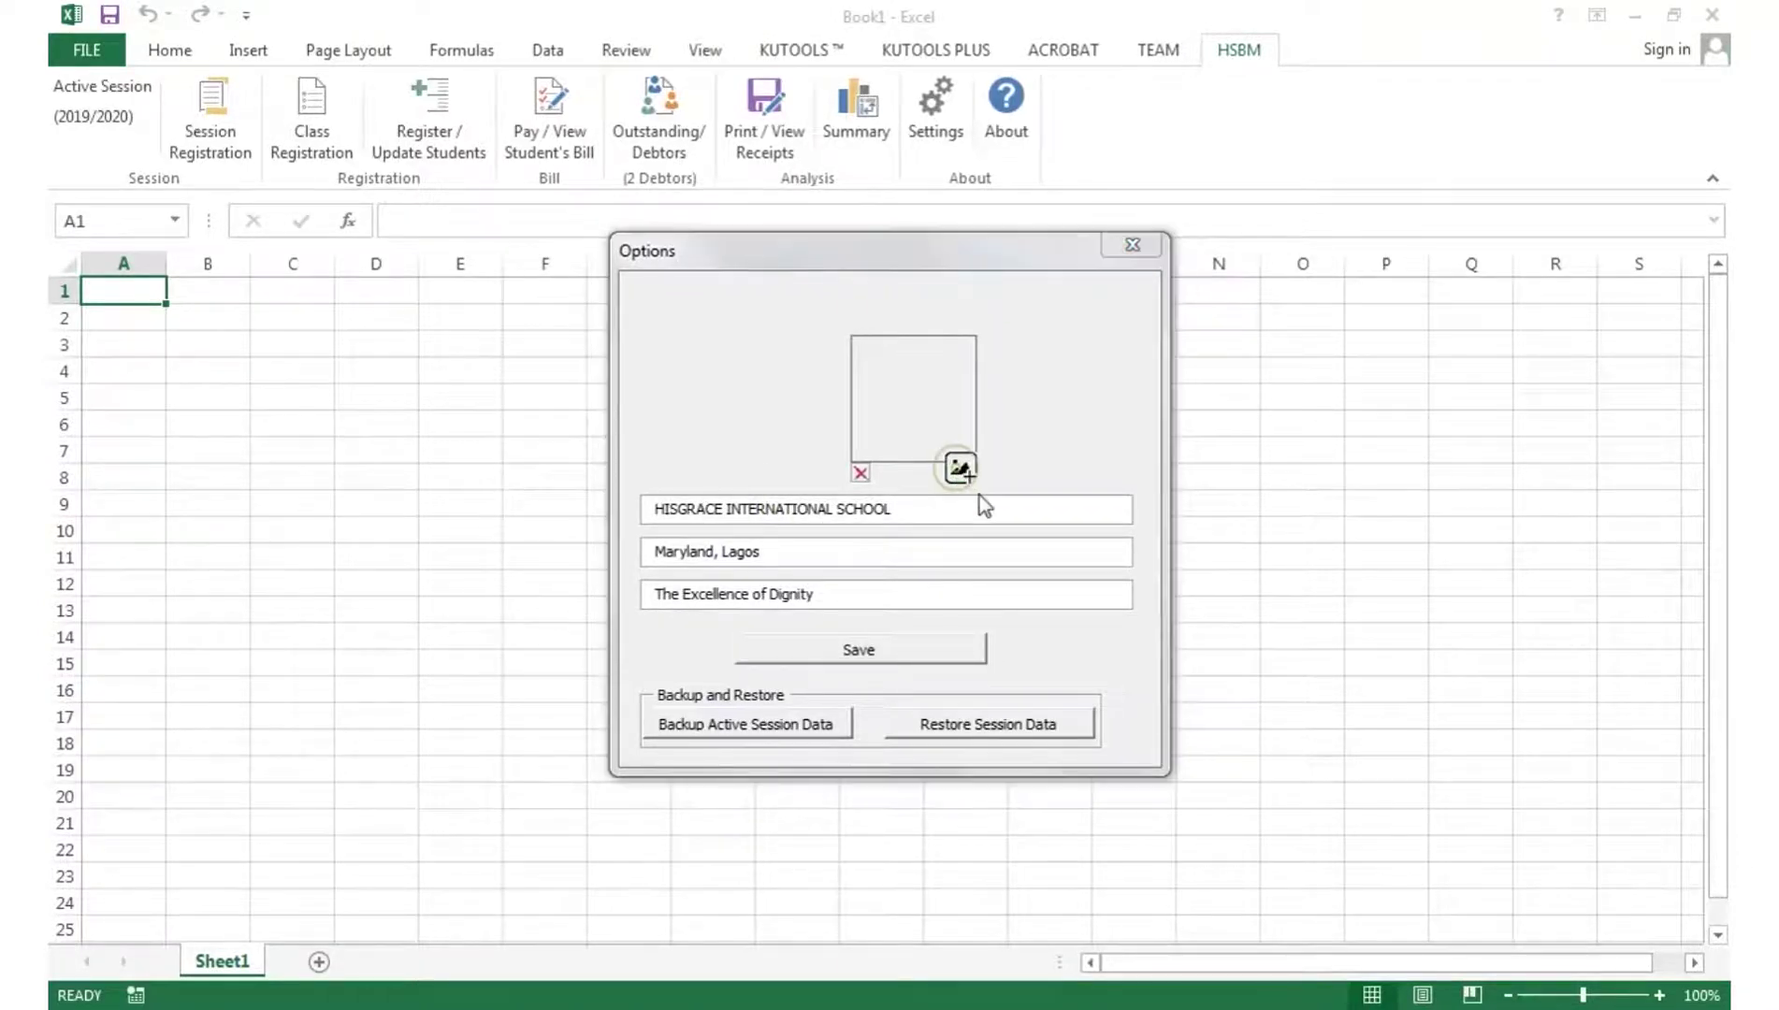
double_click(1242, 561)
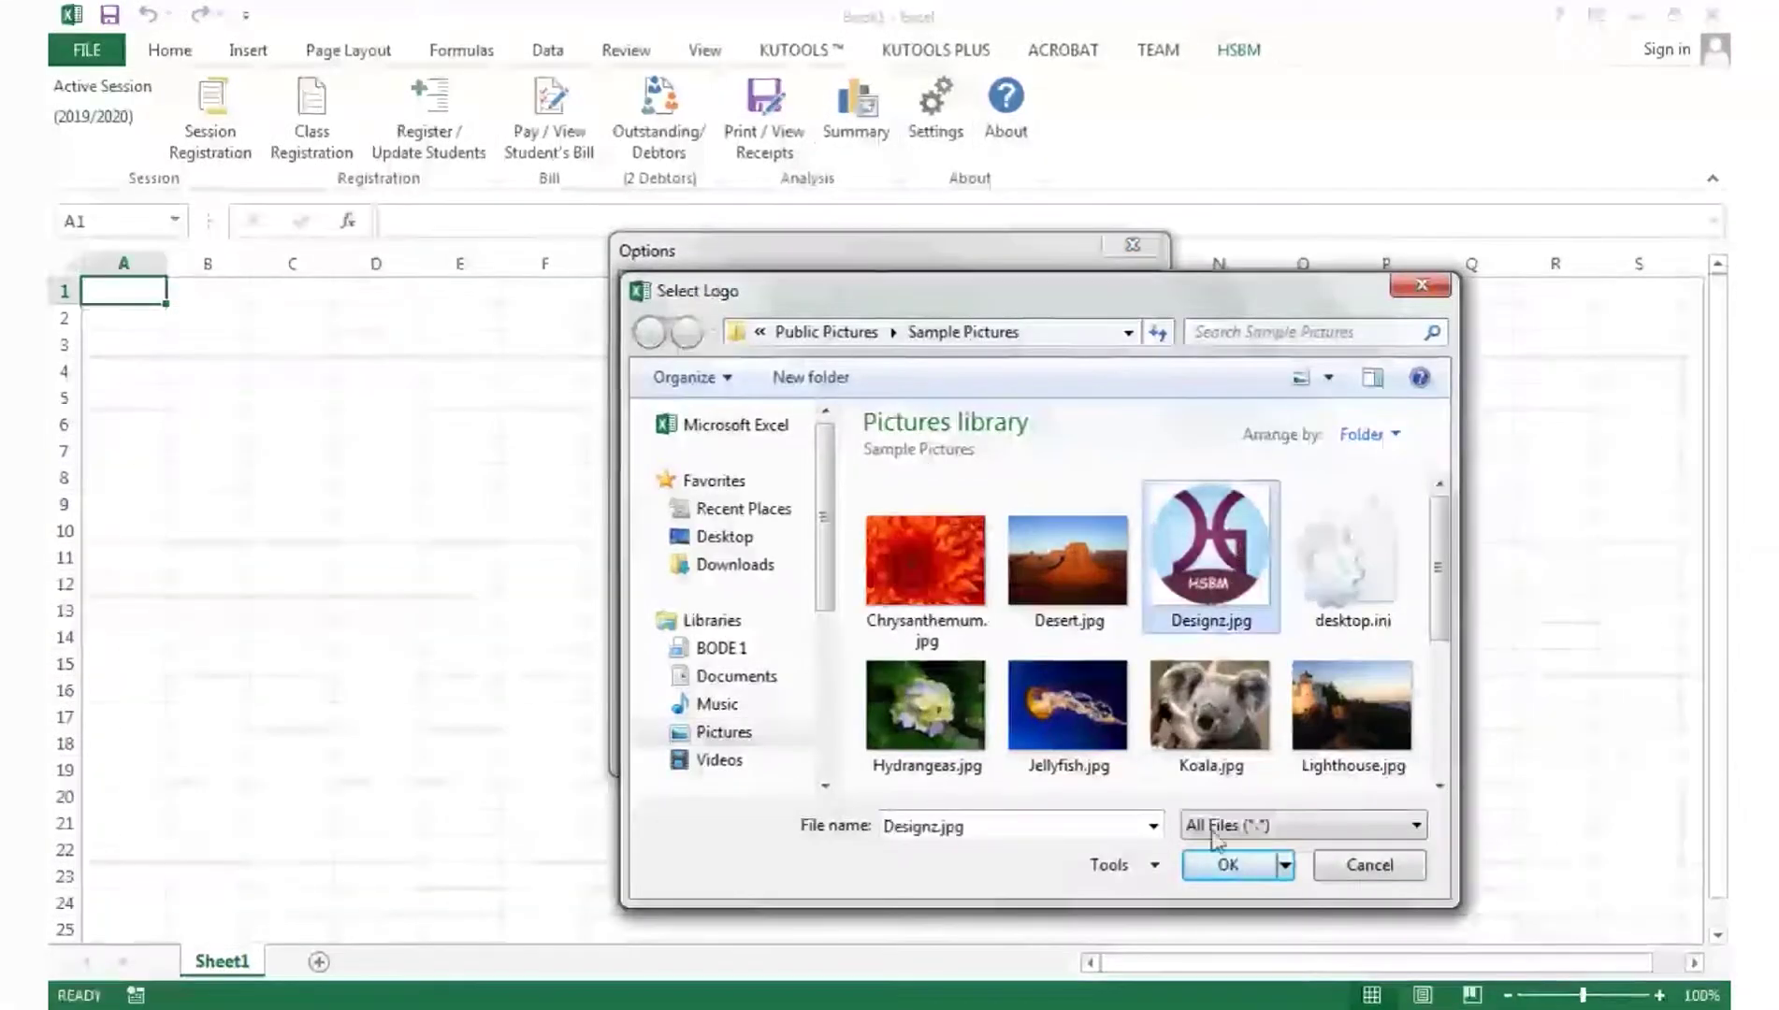
left_click(909, 646)
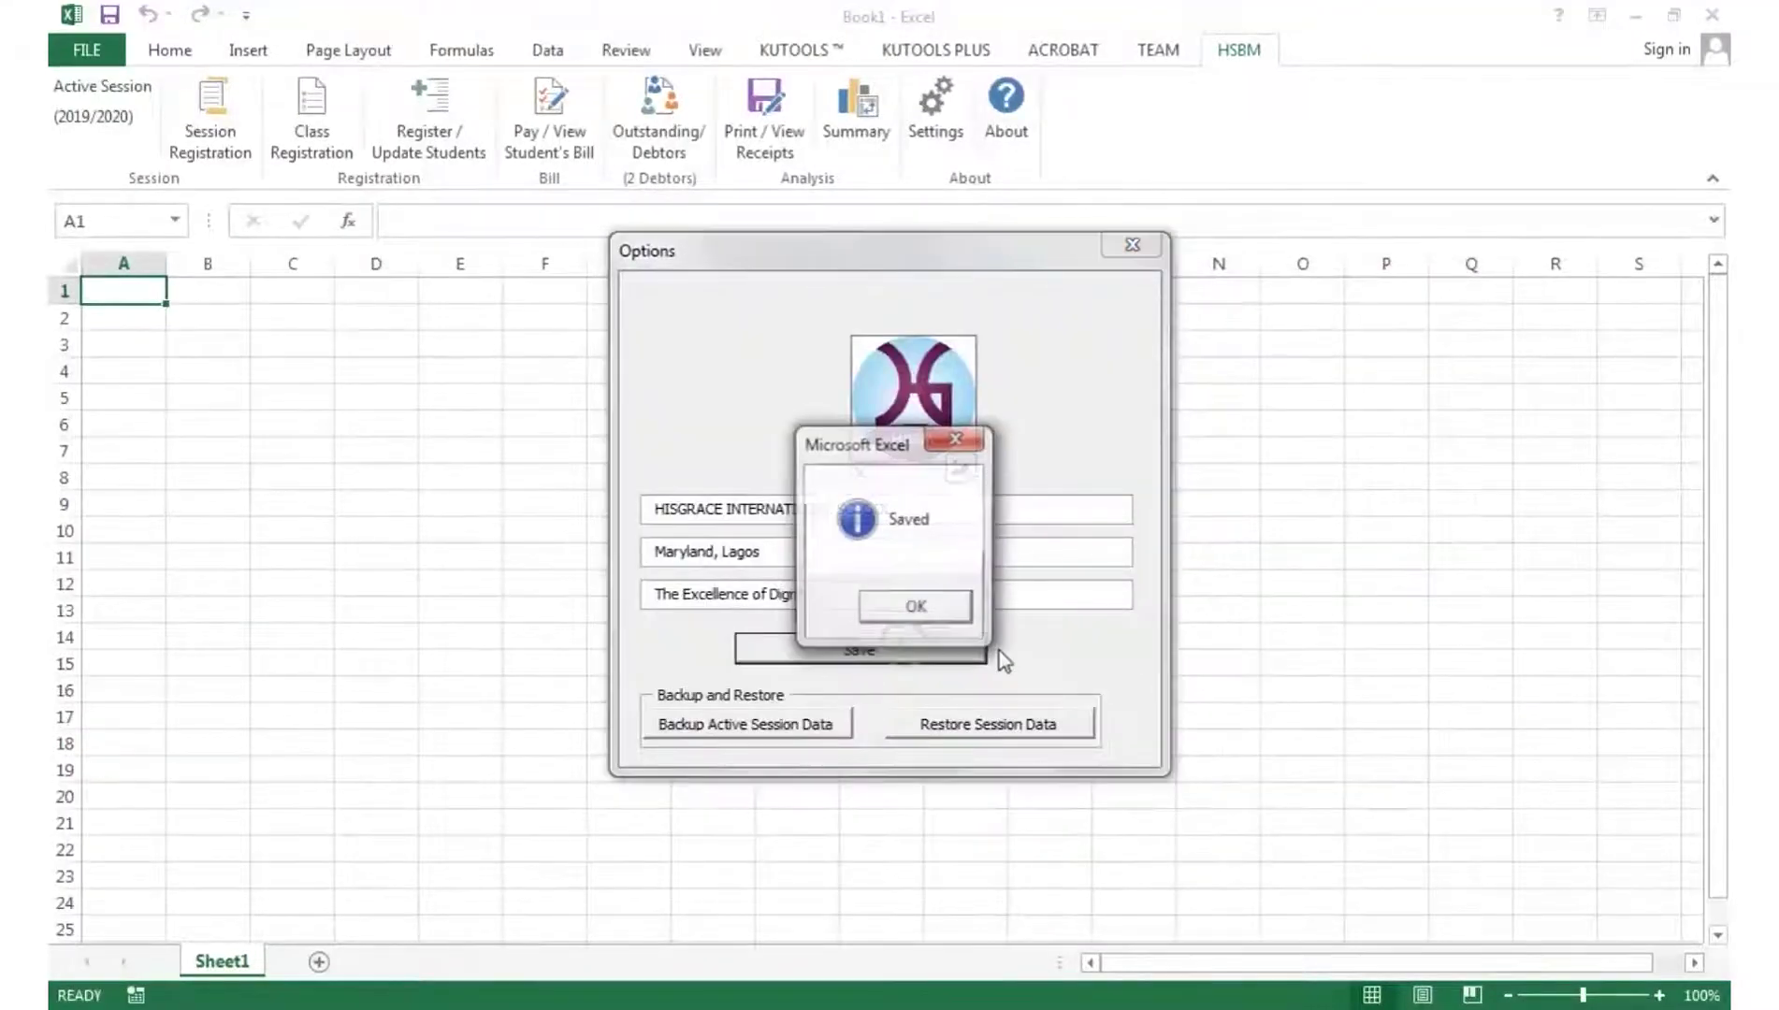
left_click(917, 607)
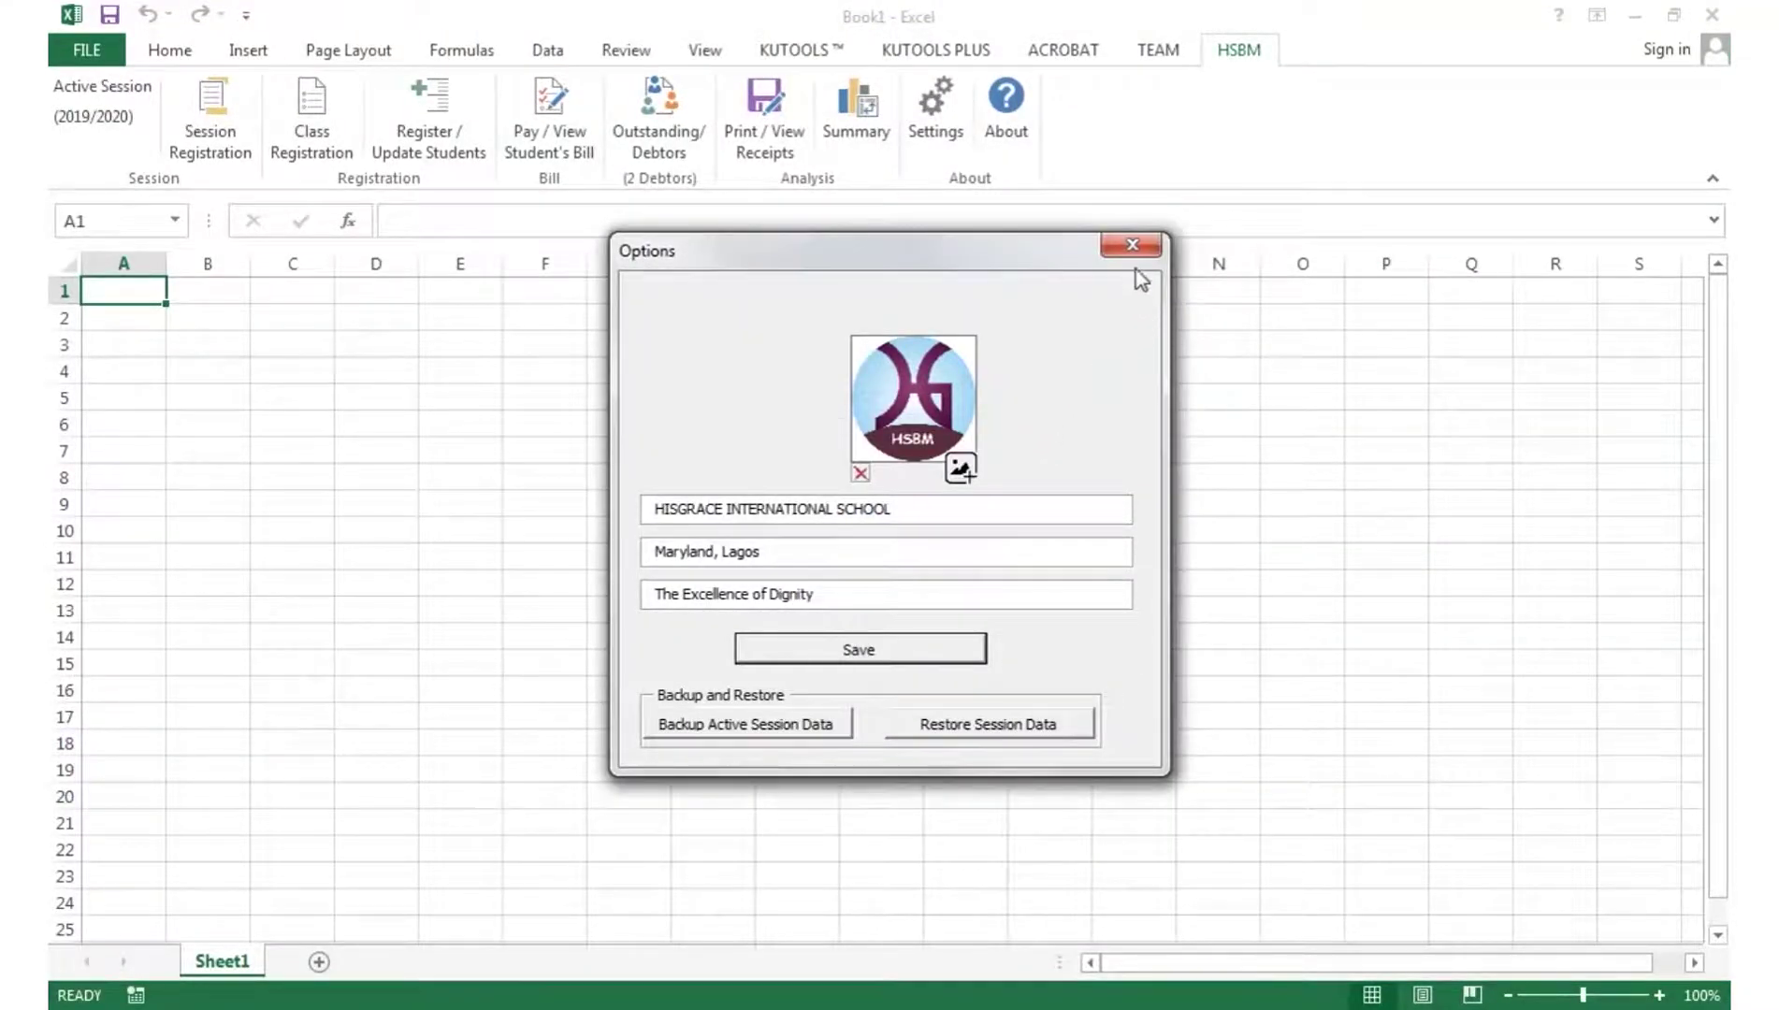
left_click(1132, 245)
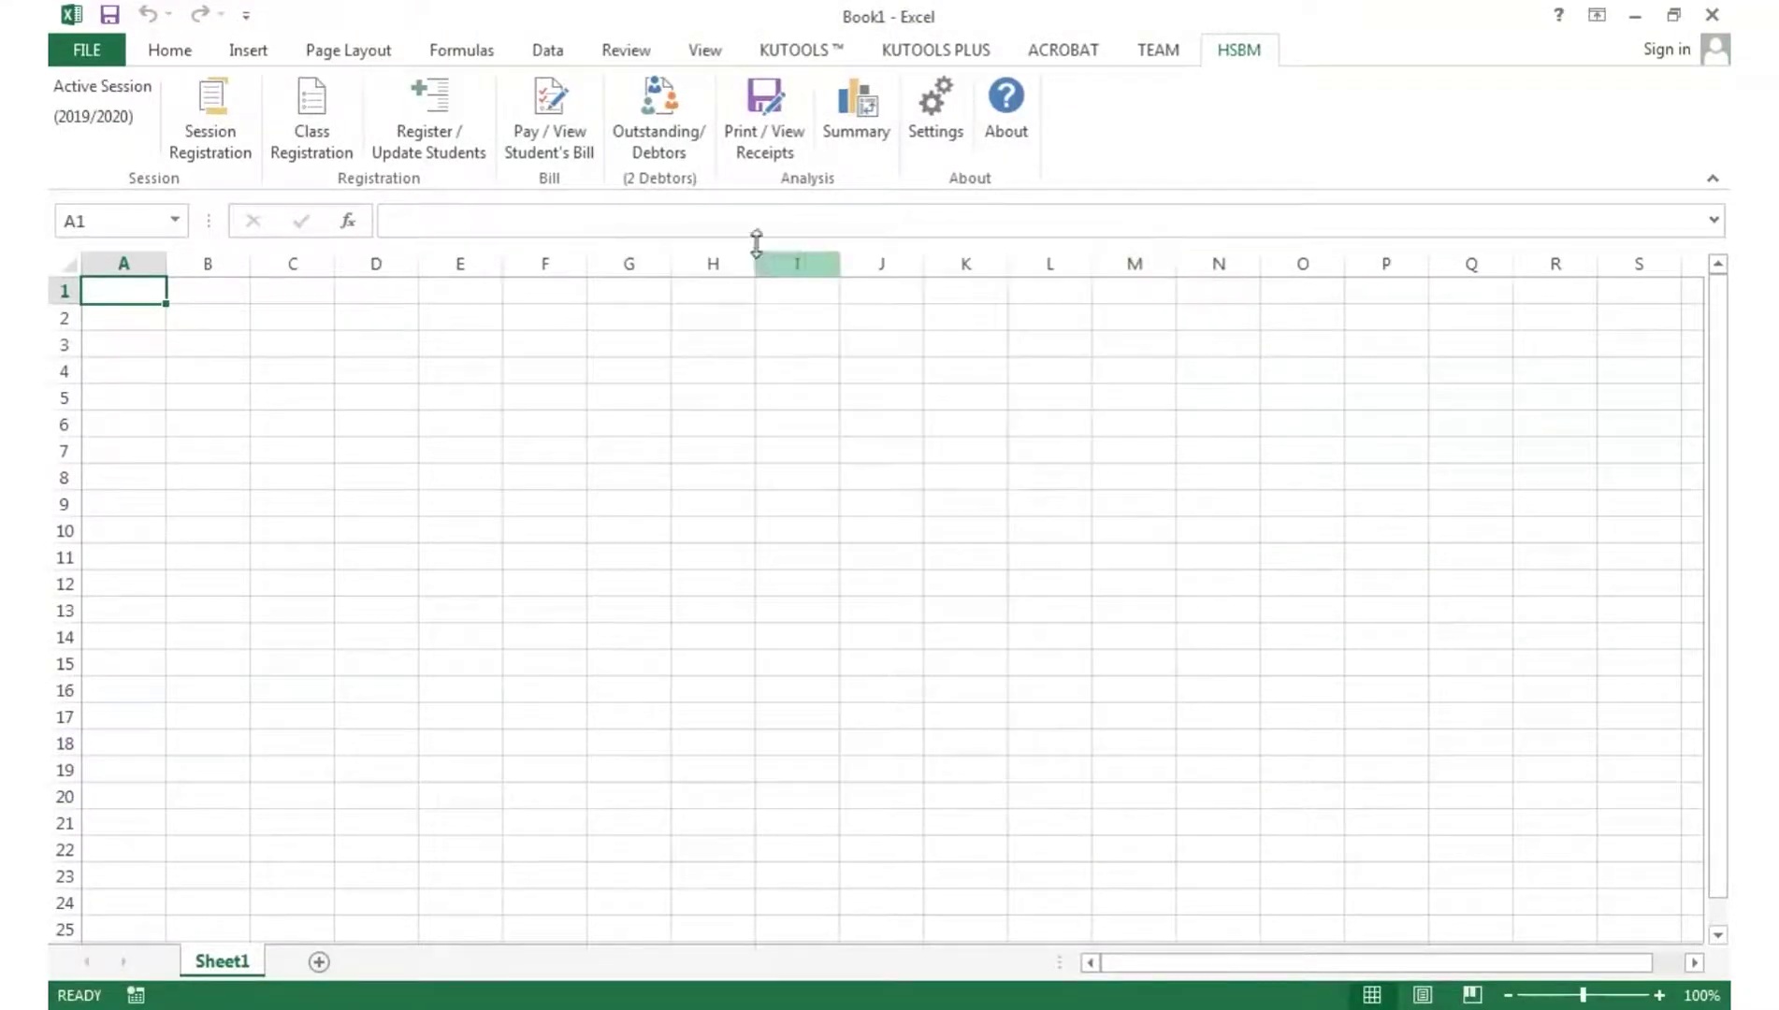
- Review the Follow-up and Outstanding debtor tabs, showing debtors owing 9,000 and 10,000, then close the window
left_click(646, 138)
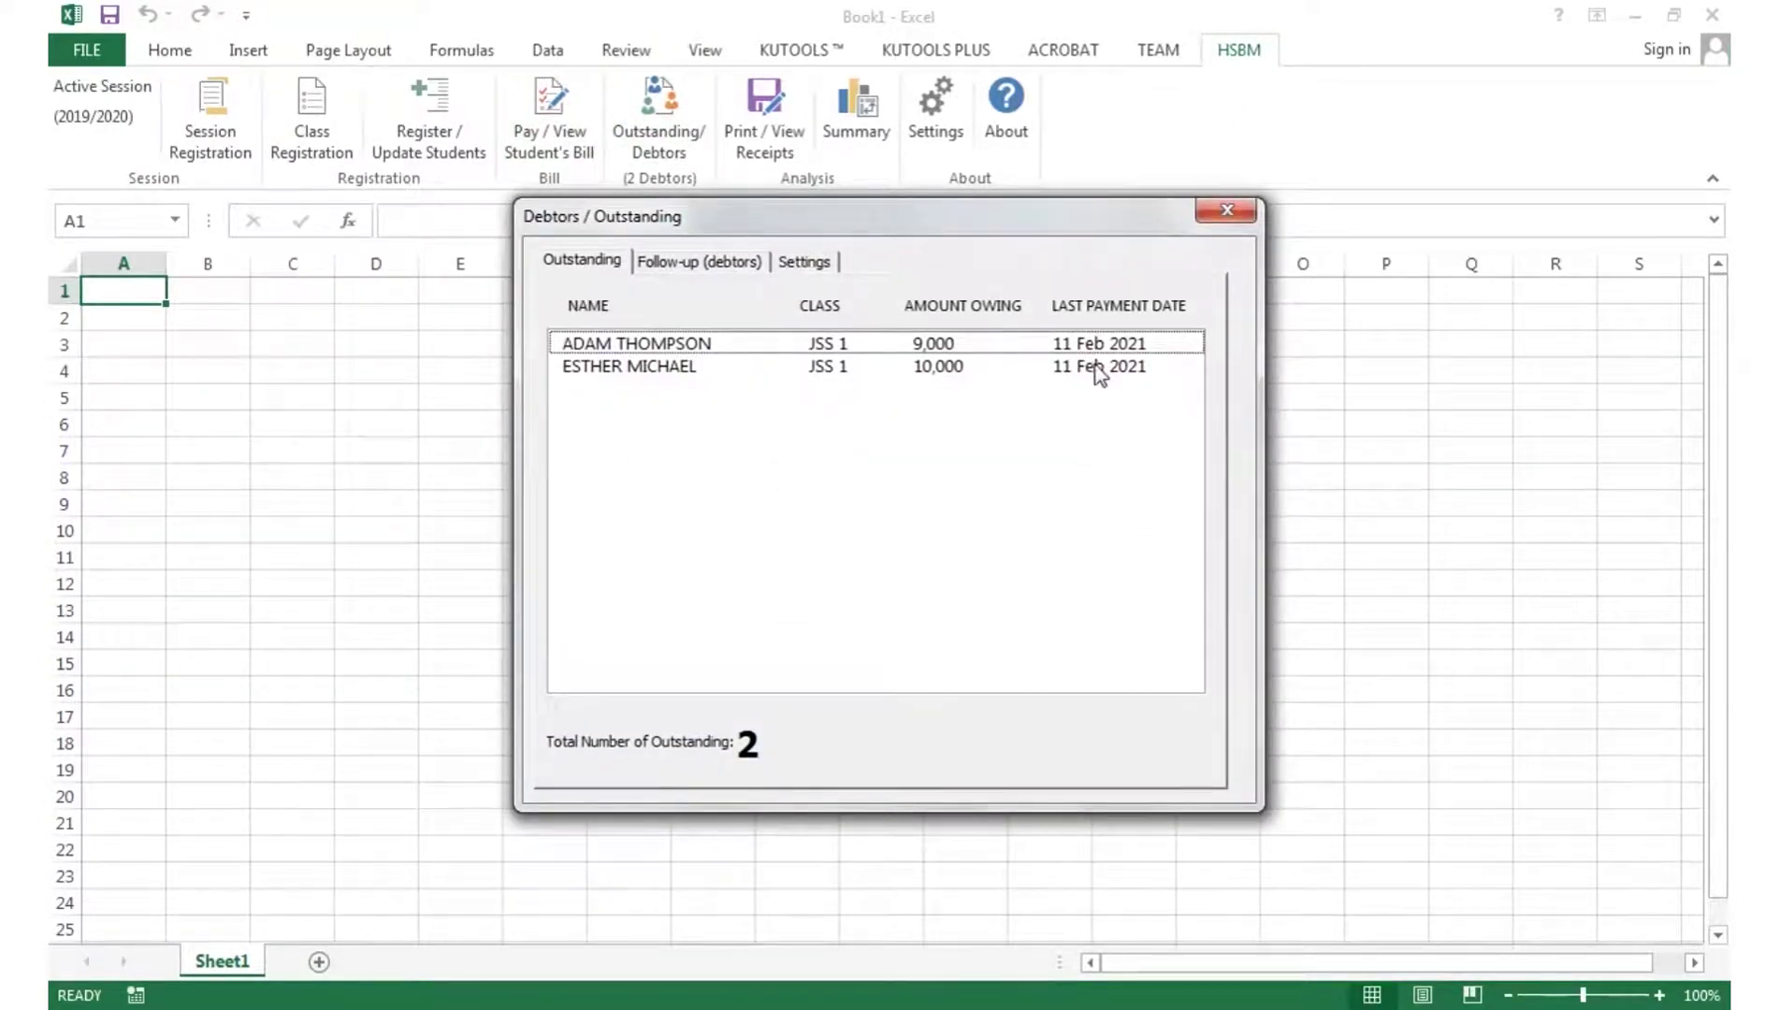
left_click(692, 262)
left_click(802, 264)
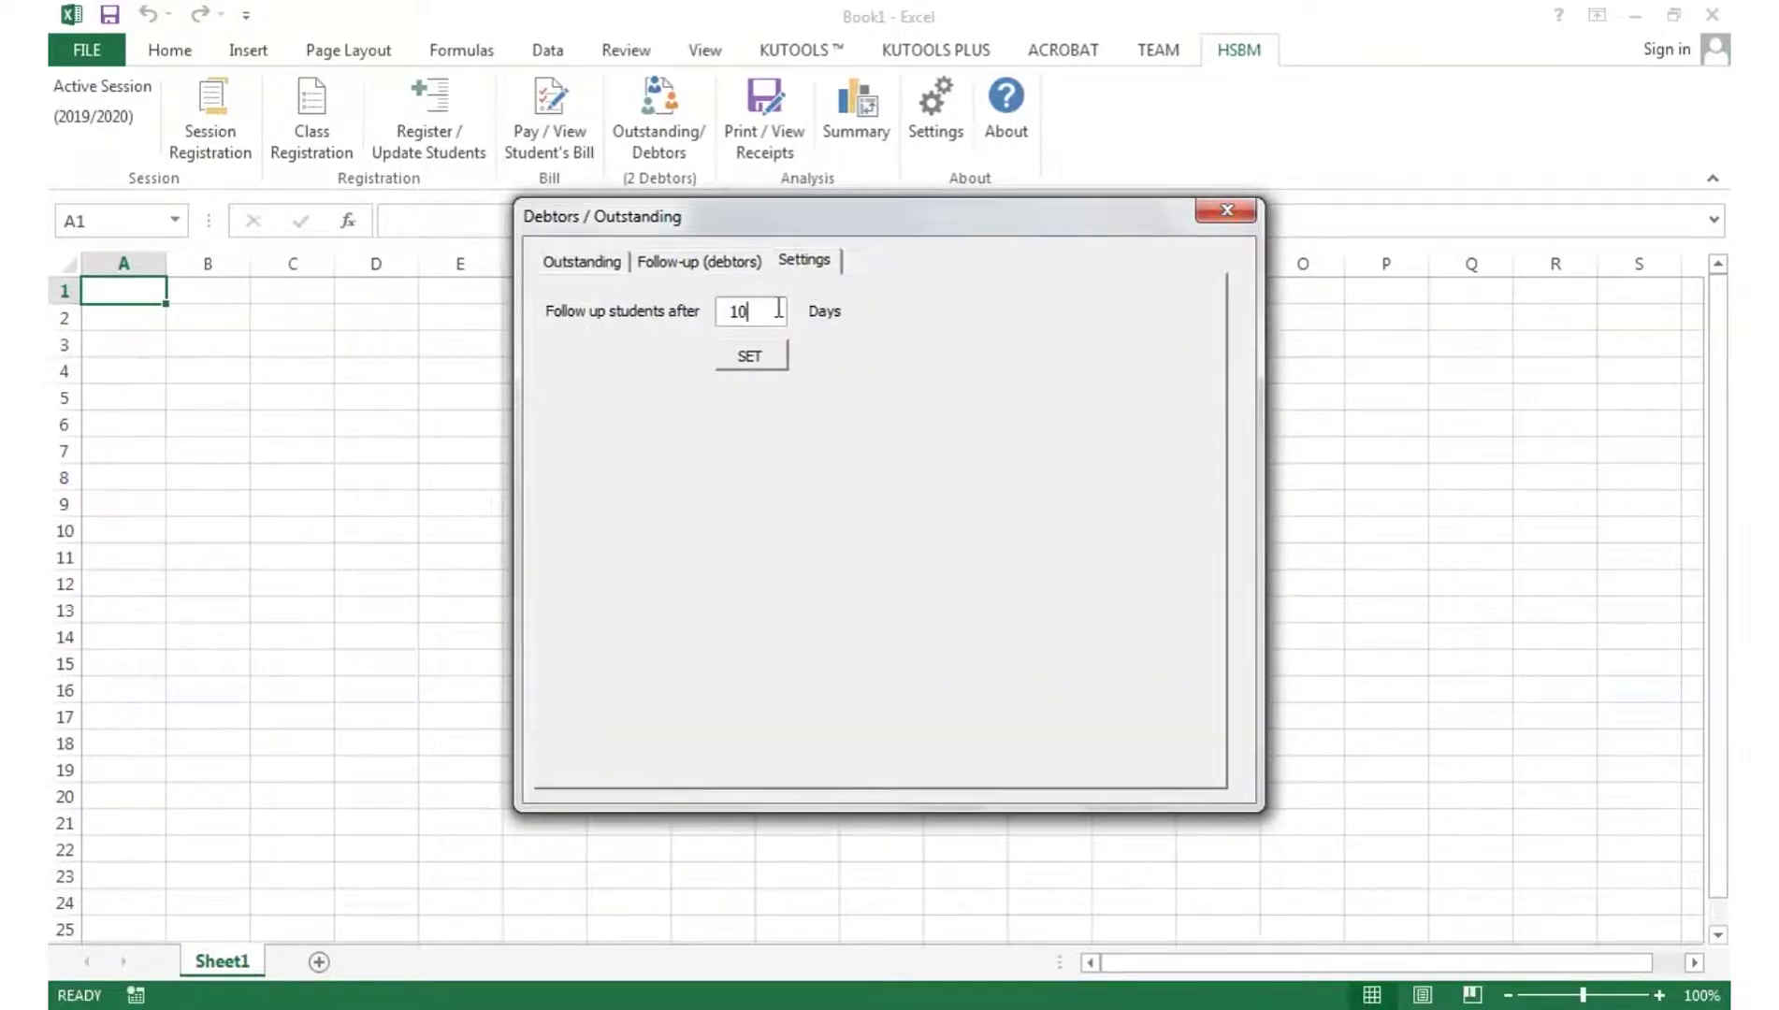
left_click(697, 264)
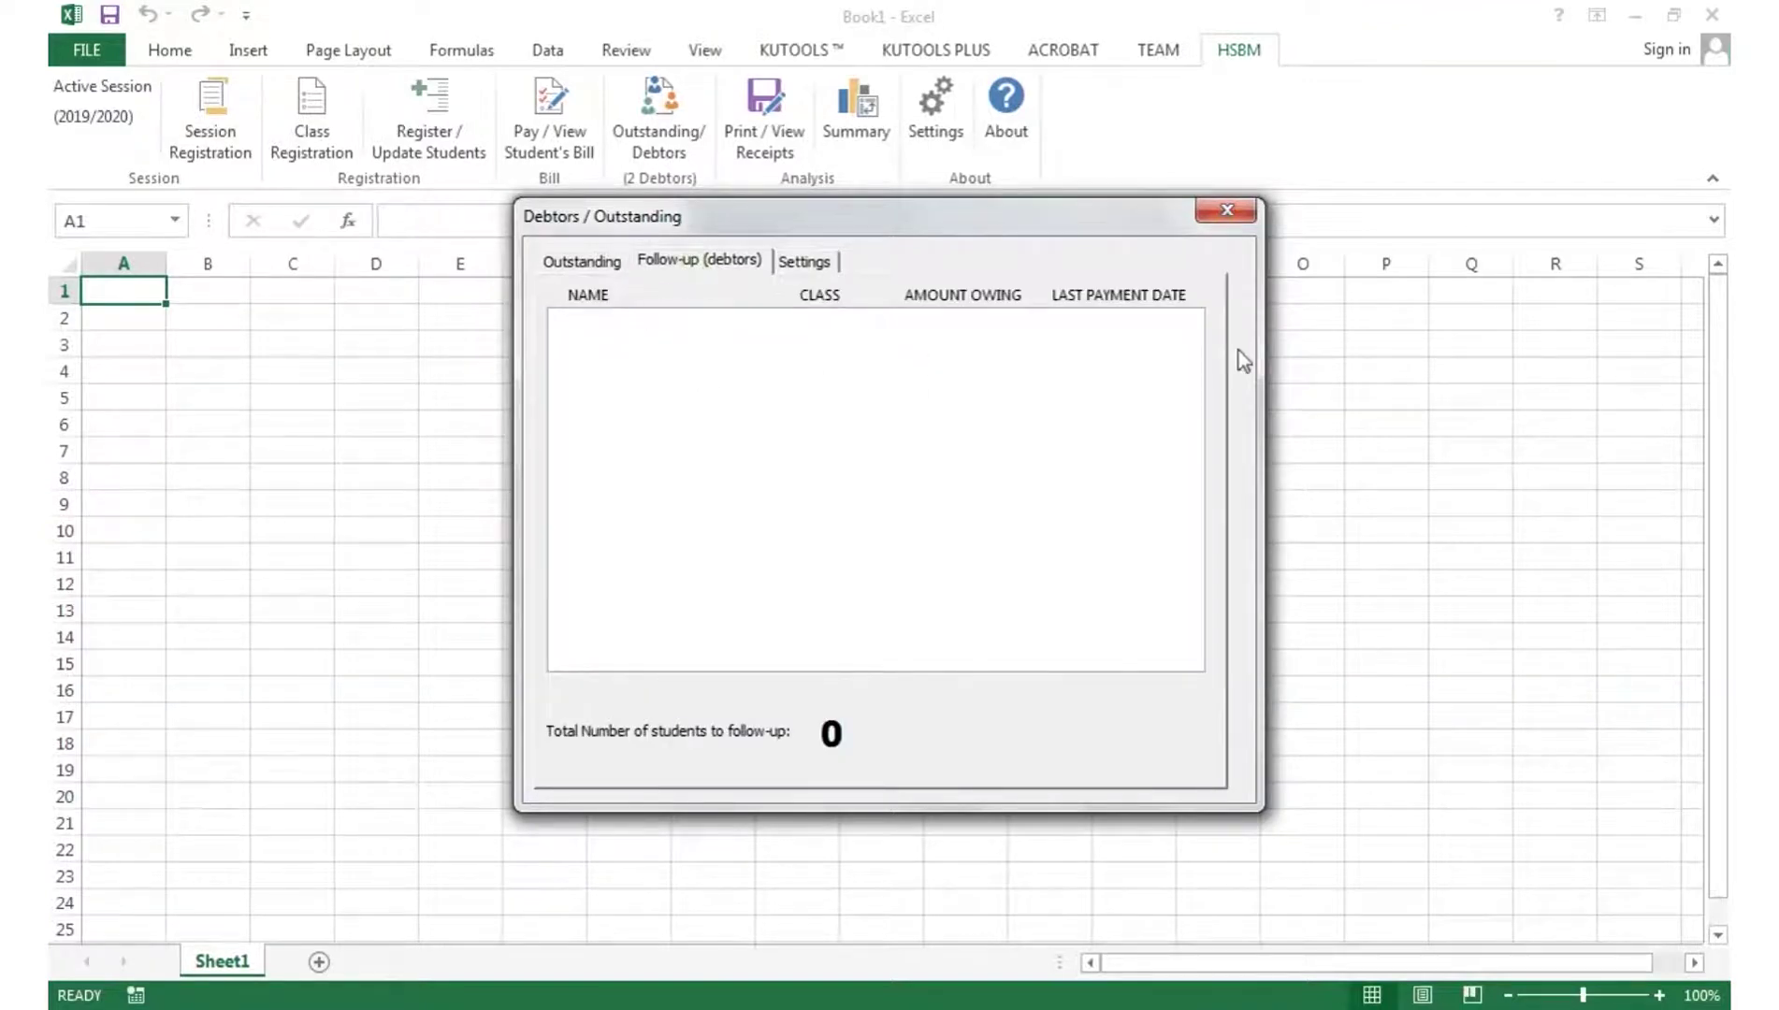
left_click(552, 261)
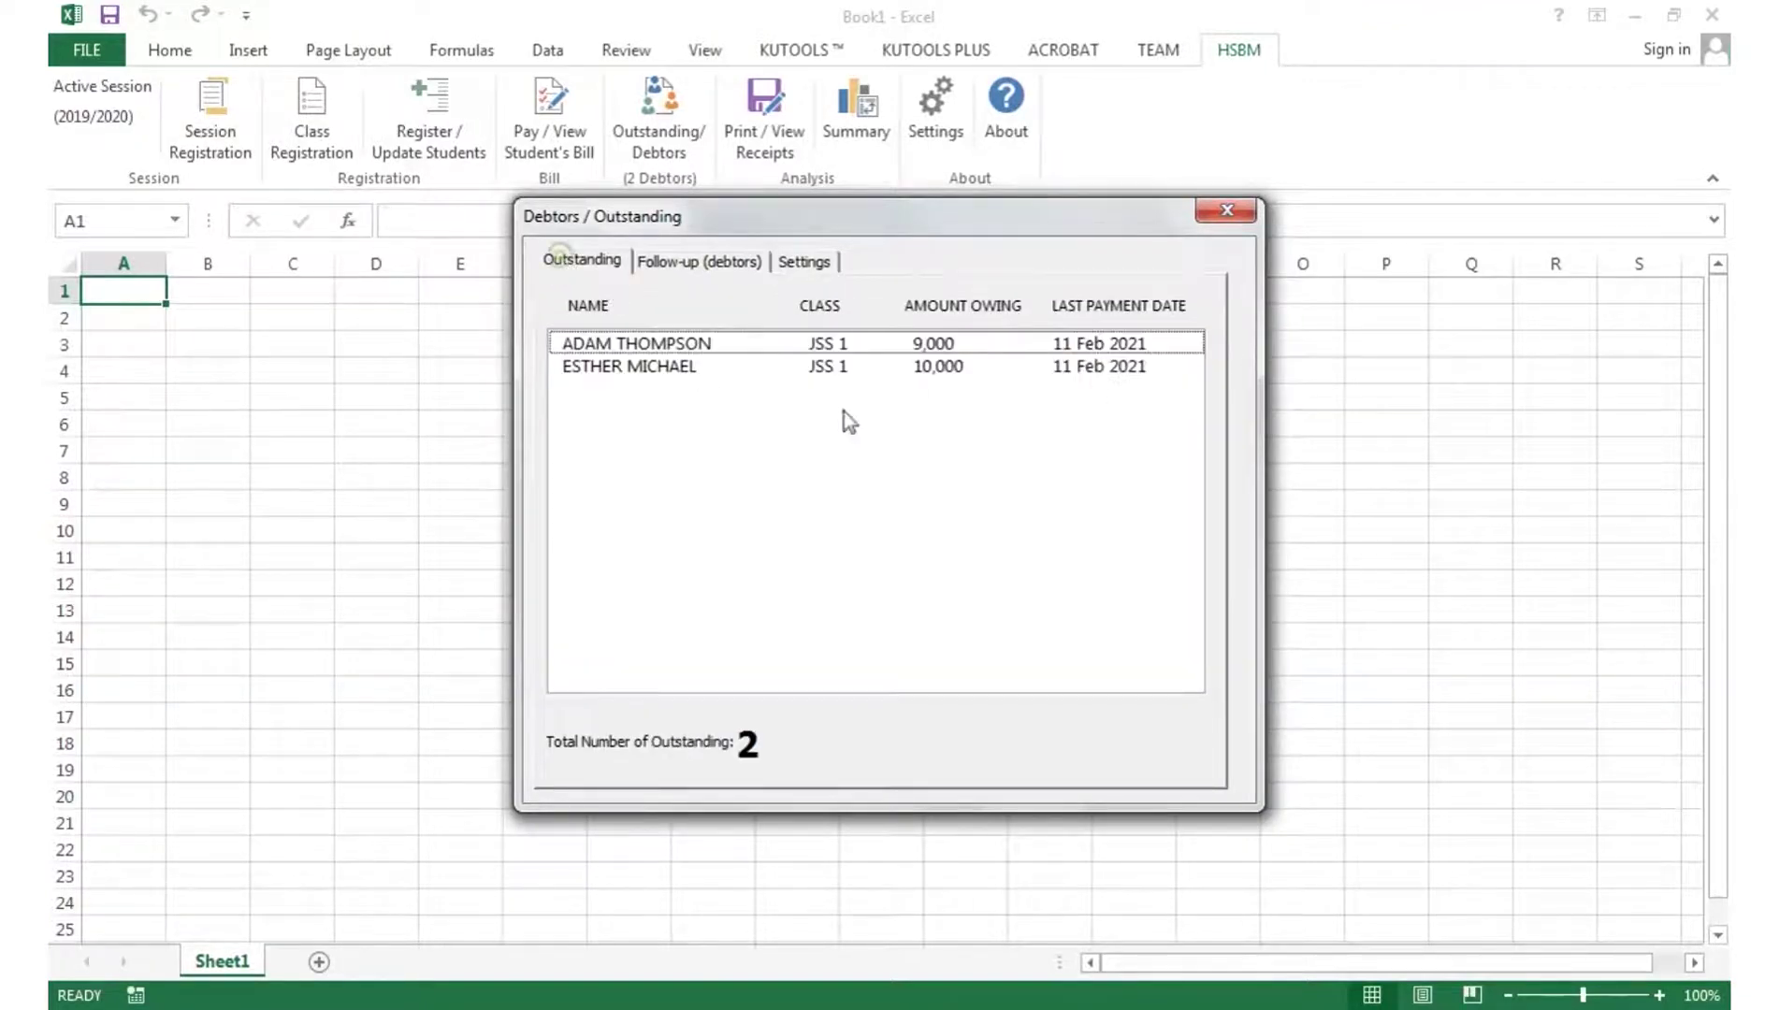
left_click(1240, 215)
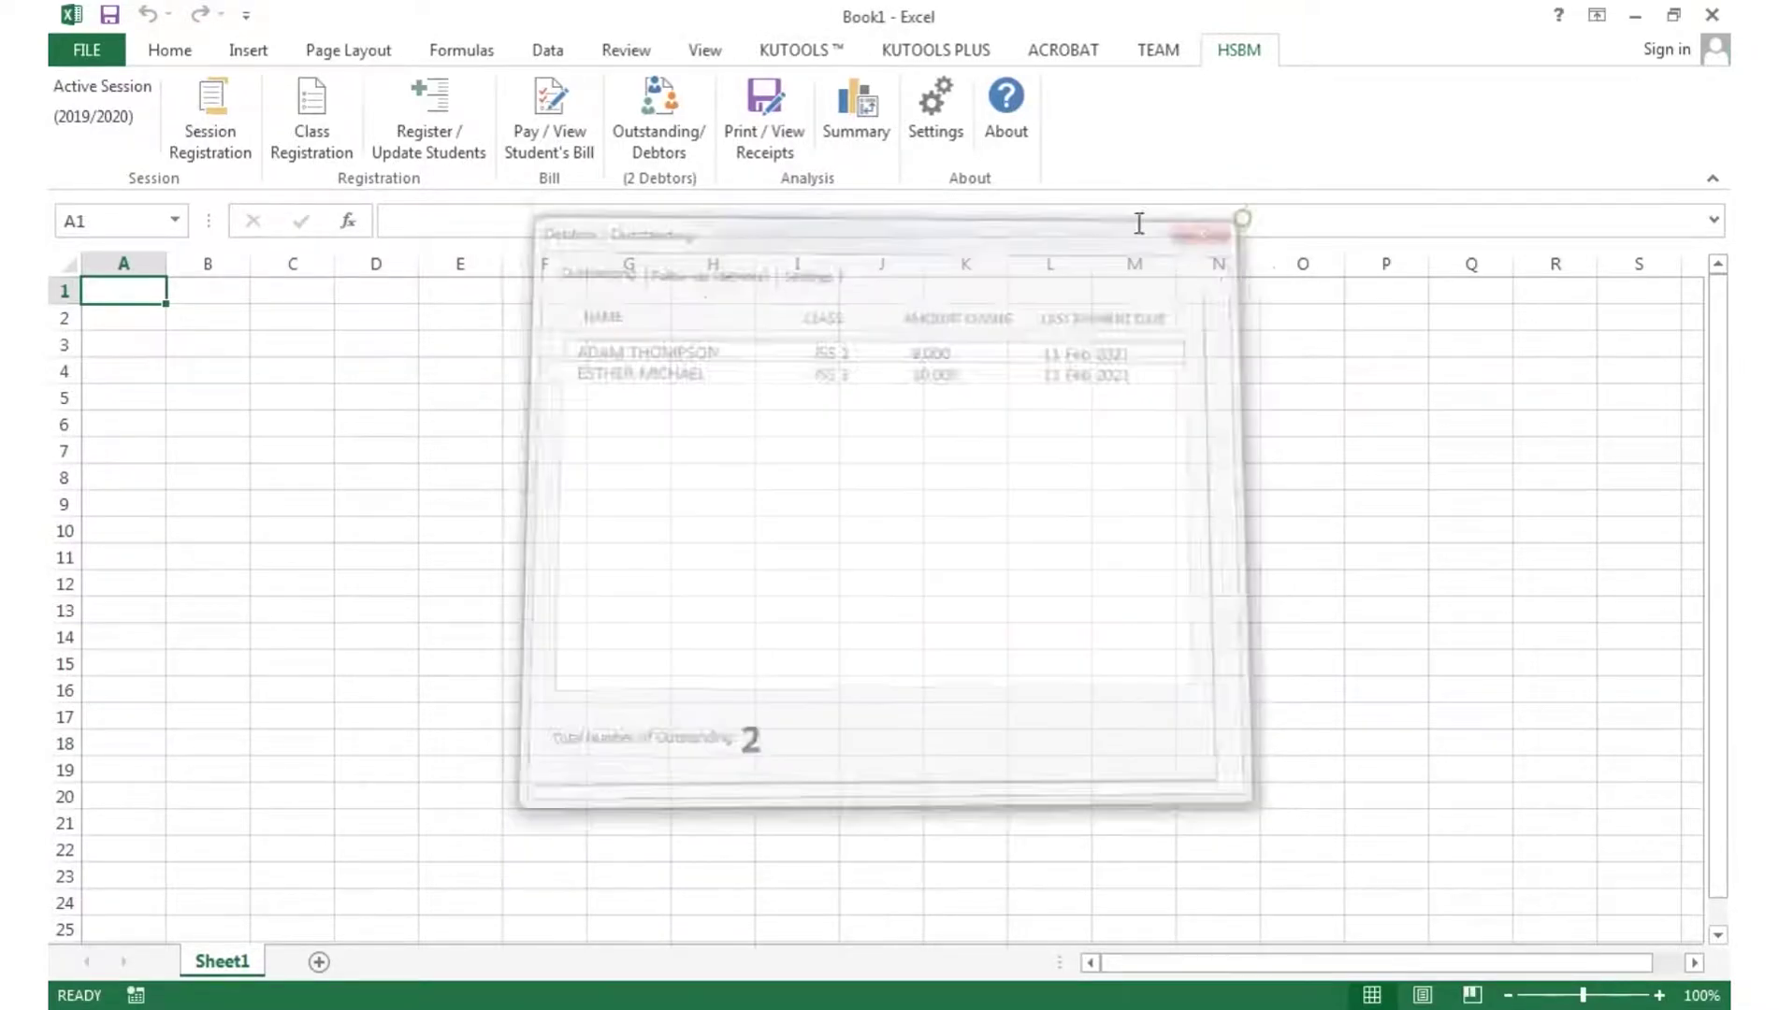
- In Print / View Receipts, select the 500 payment receipt and confirm viewing its details
left_click(766, 150)
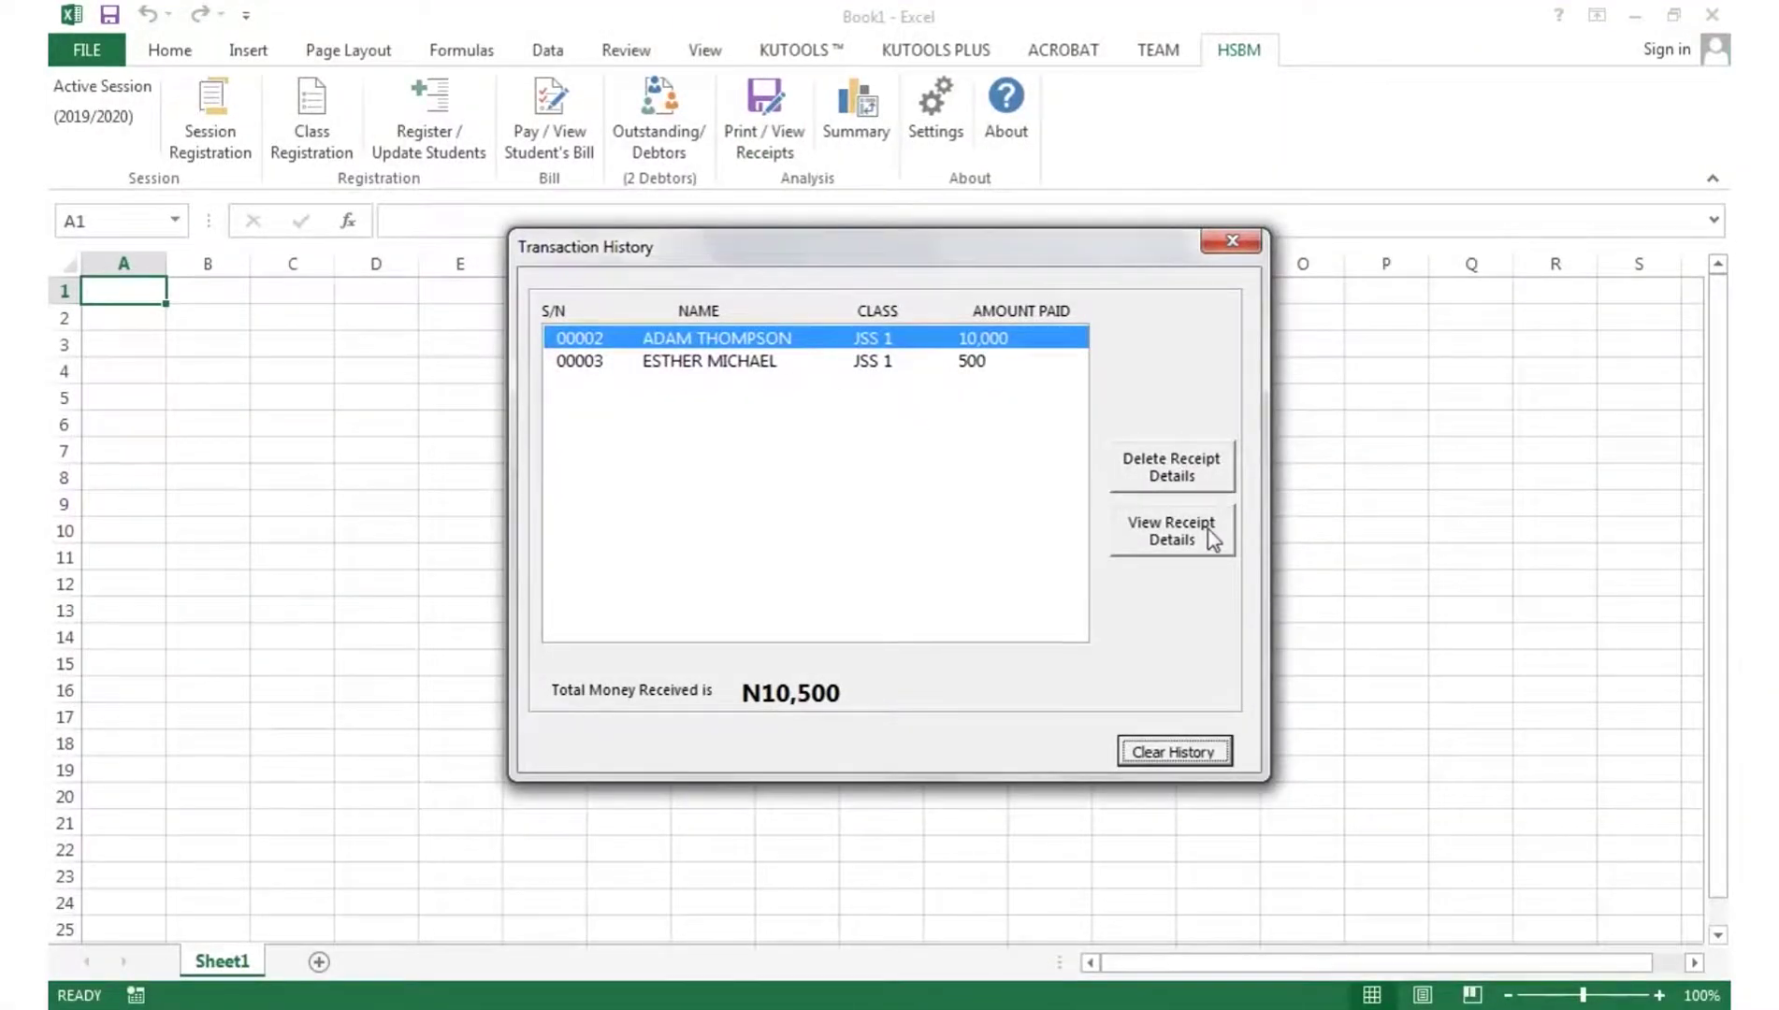
left_click(896, 363)
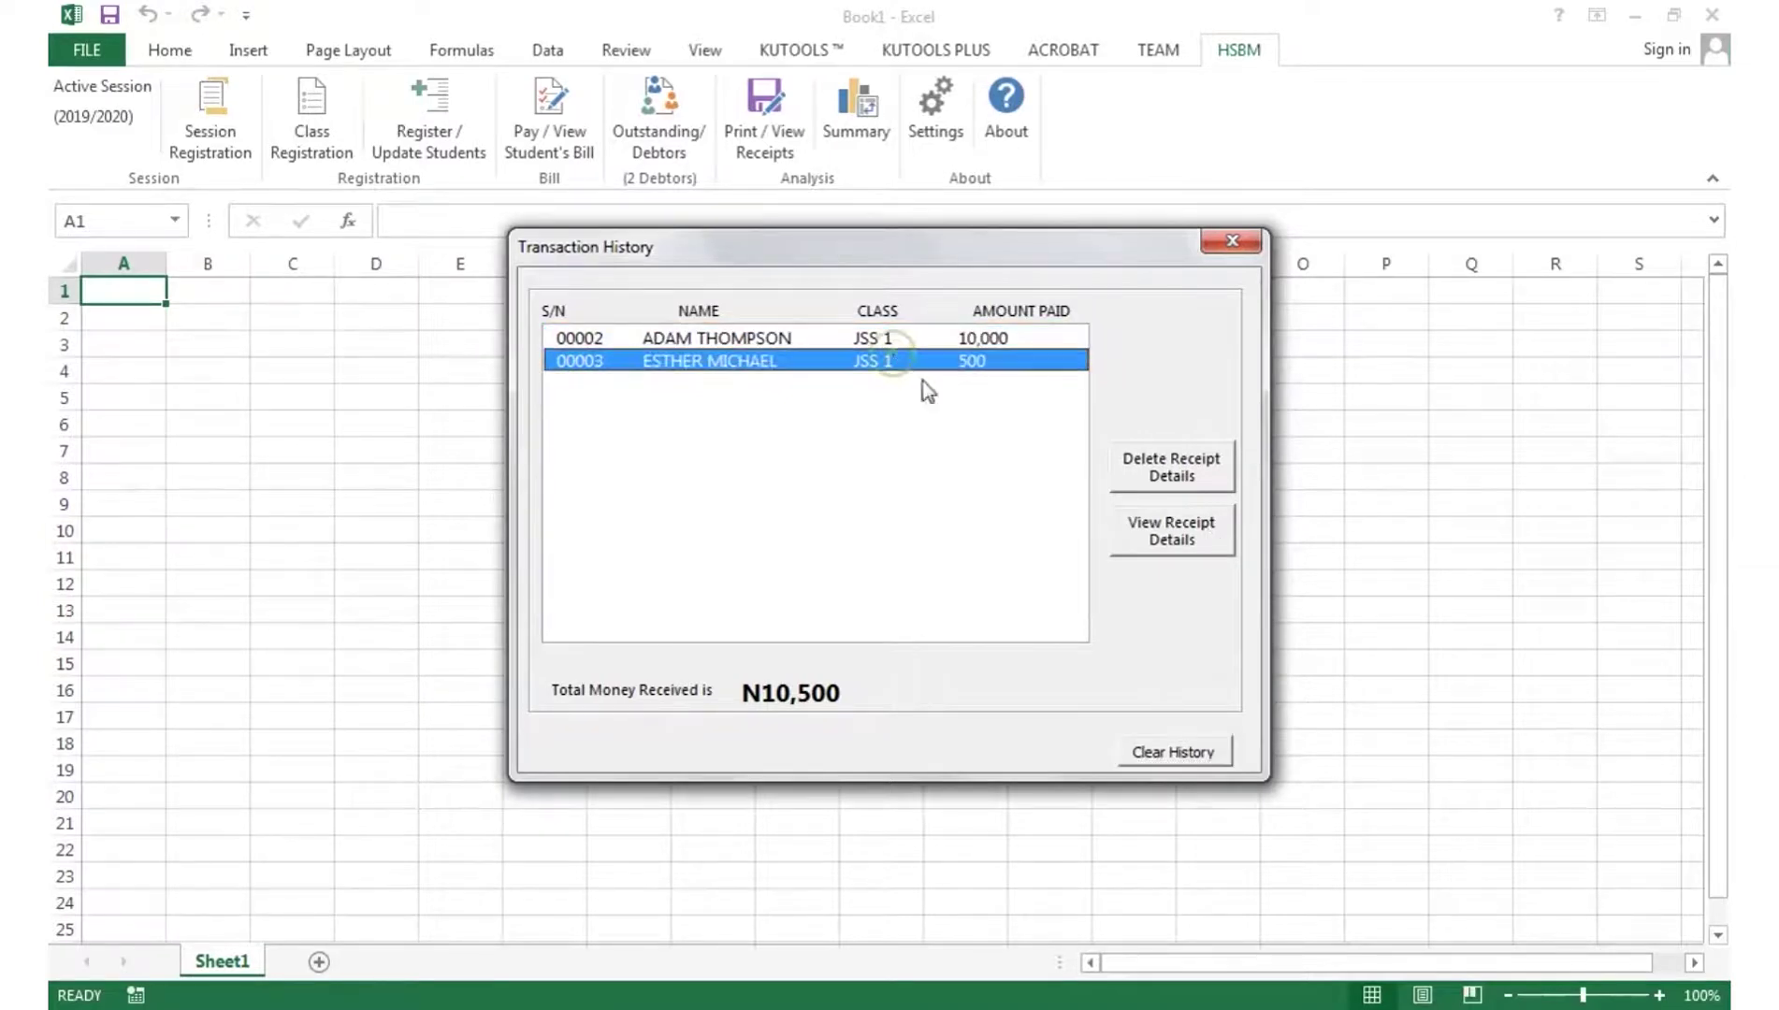
left_click(1185, 550)
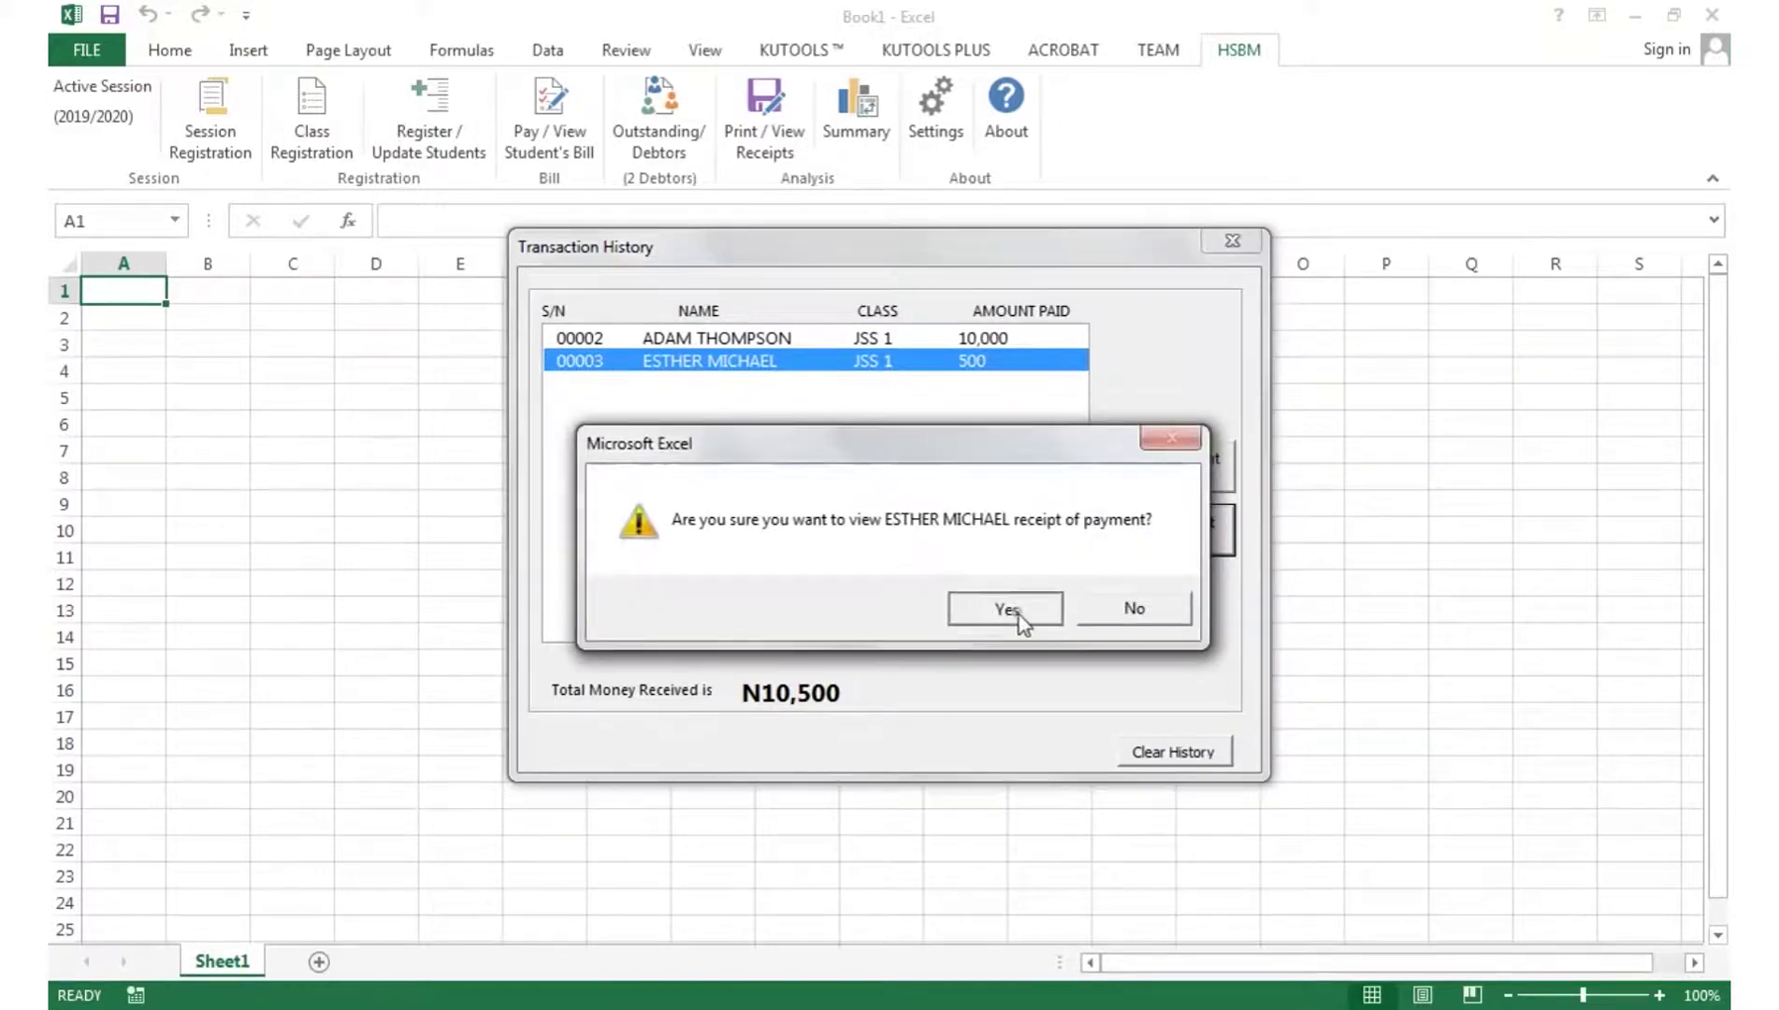
left_click(1023, 615)
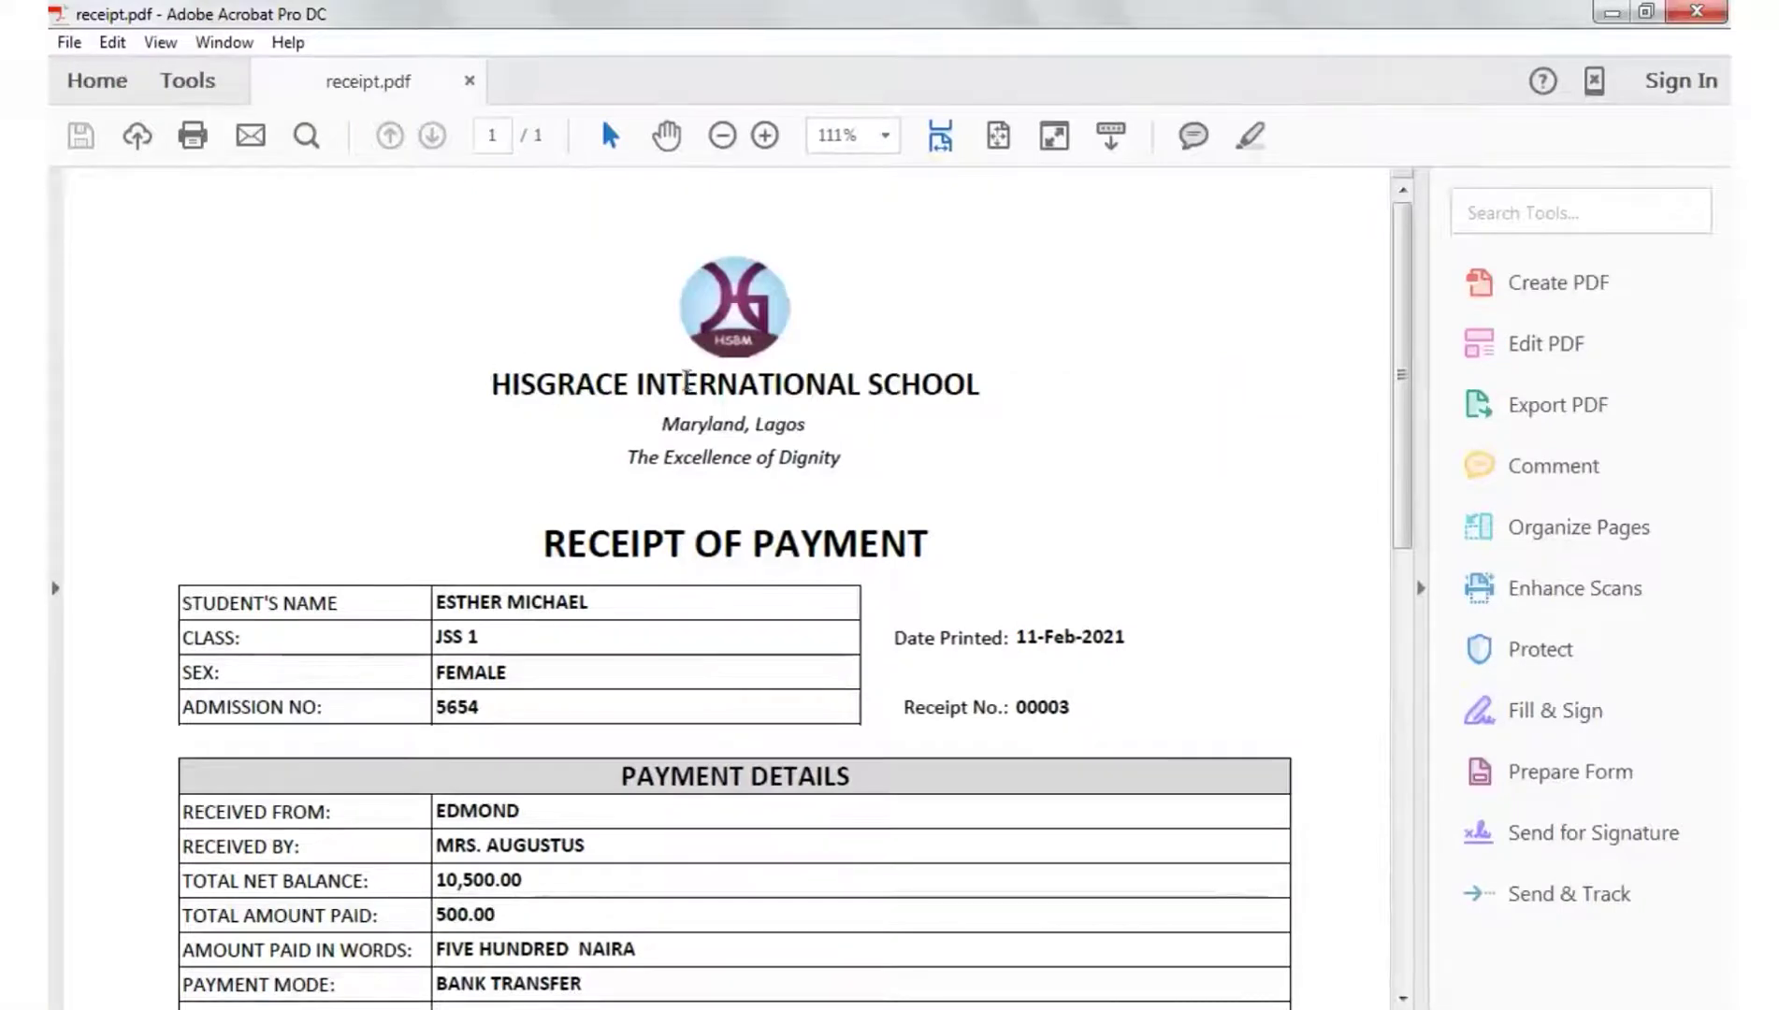
- Scroll through receipt.pdf showing 500.00 paid and 10,000.00 balance, then fit the page to the window
scroll(675, 665, "down", 3)
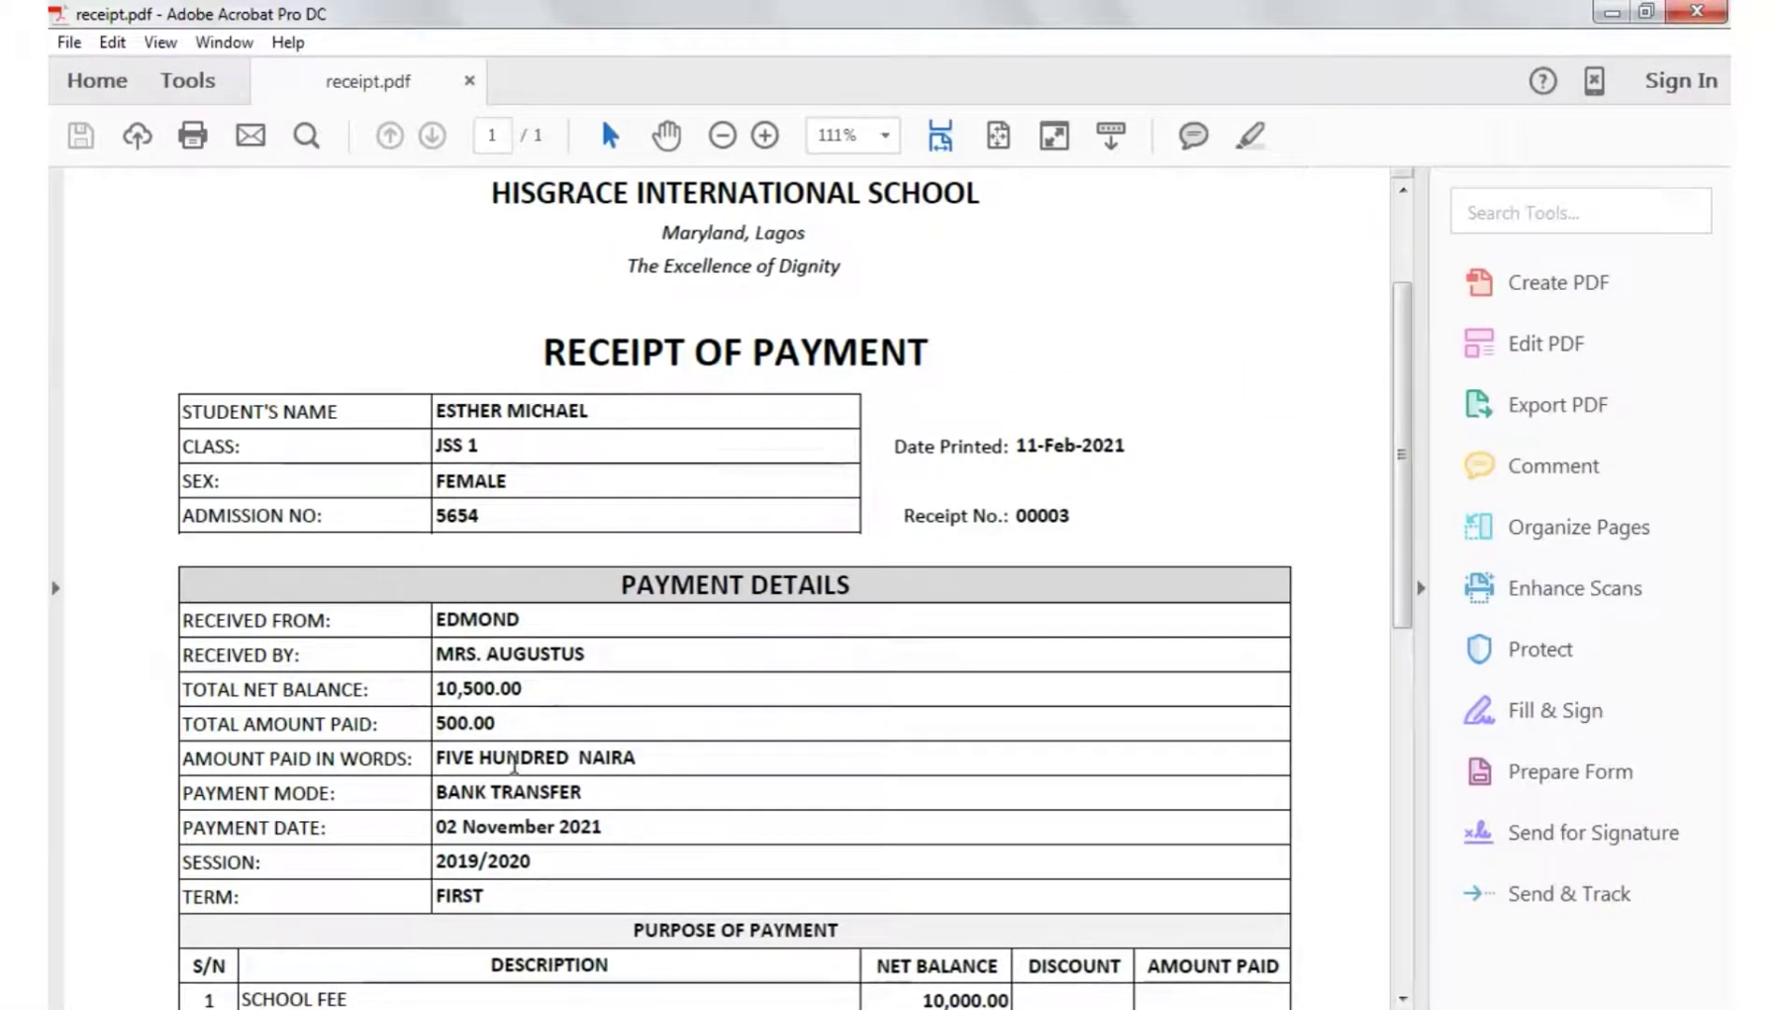
scroll(524, 630, "down", 4)
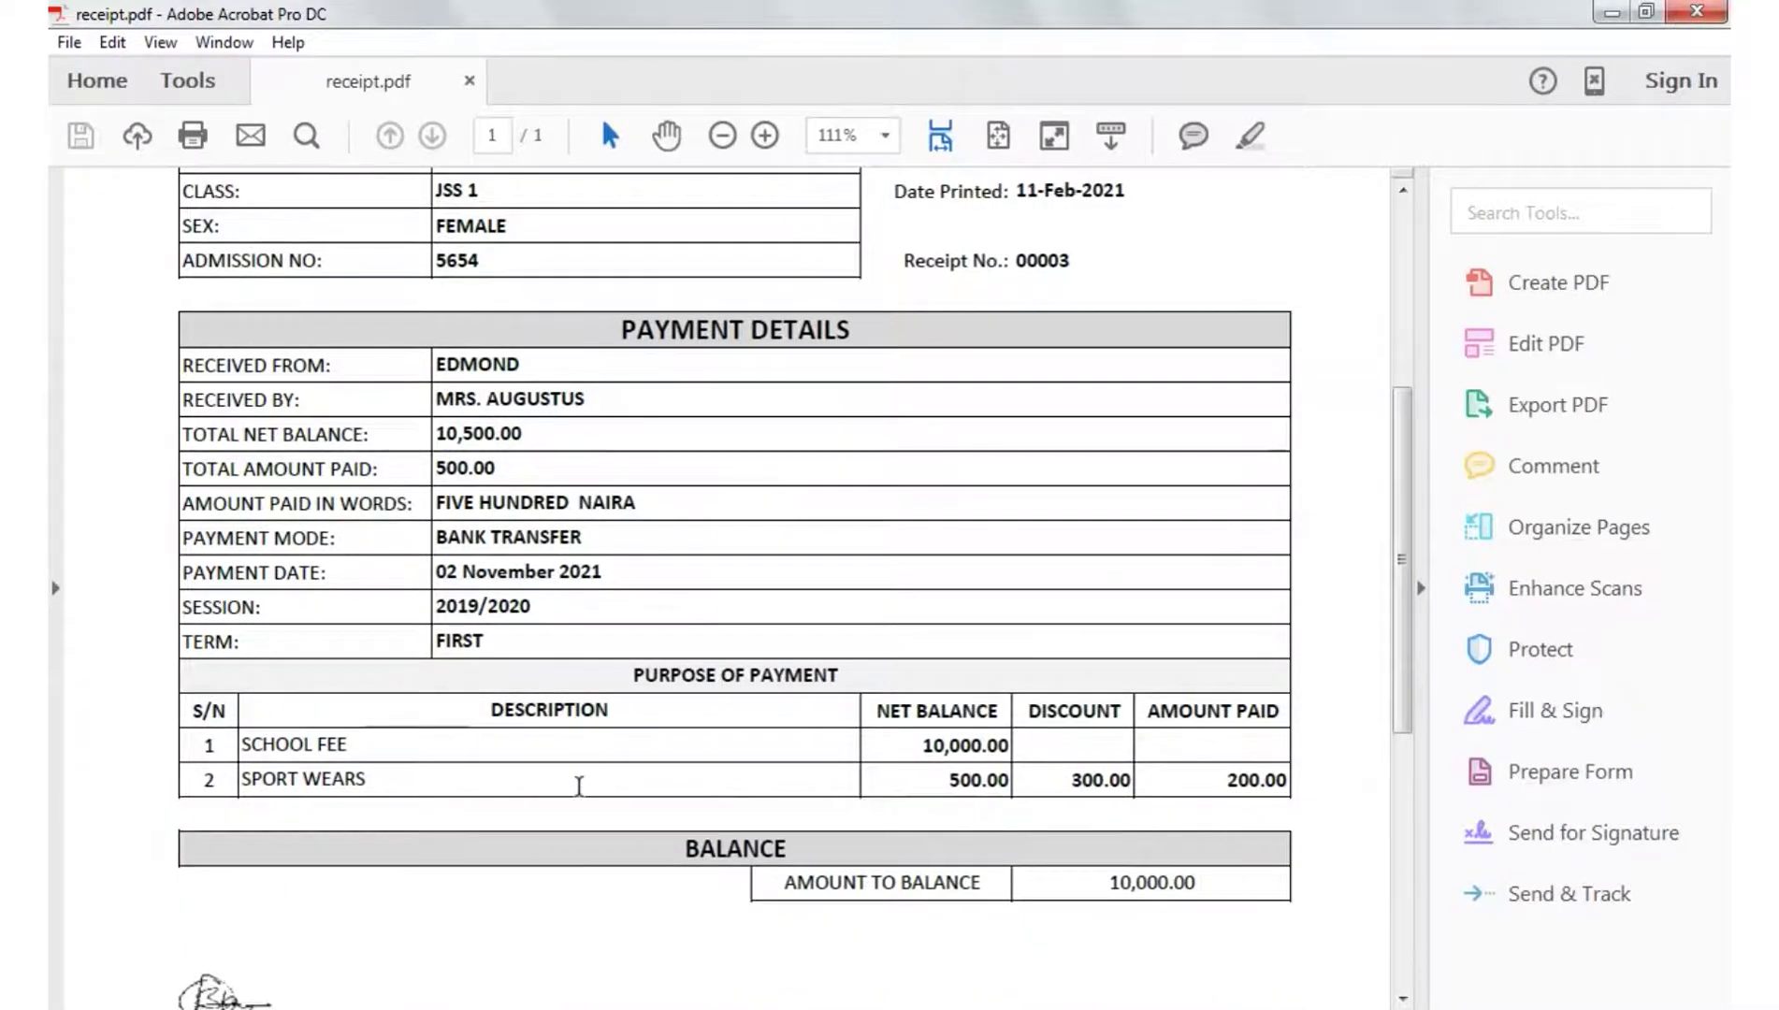
scroll(579, 786, "down", 3)
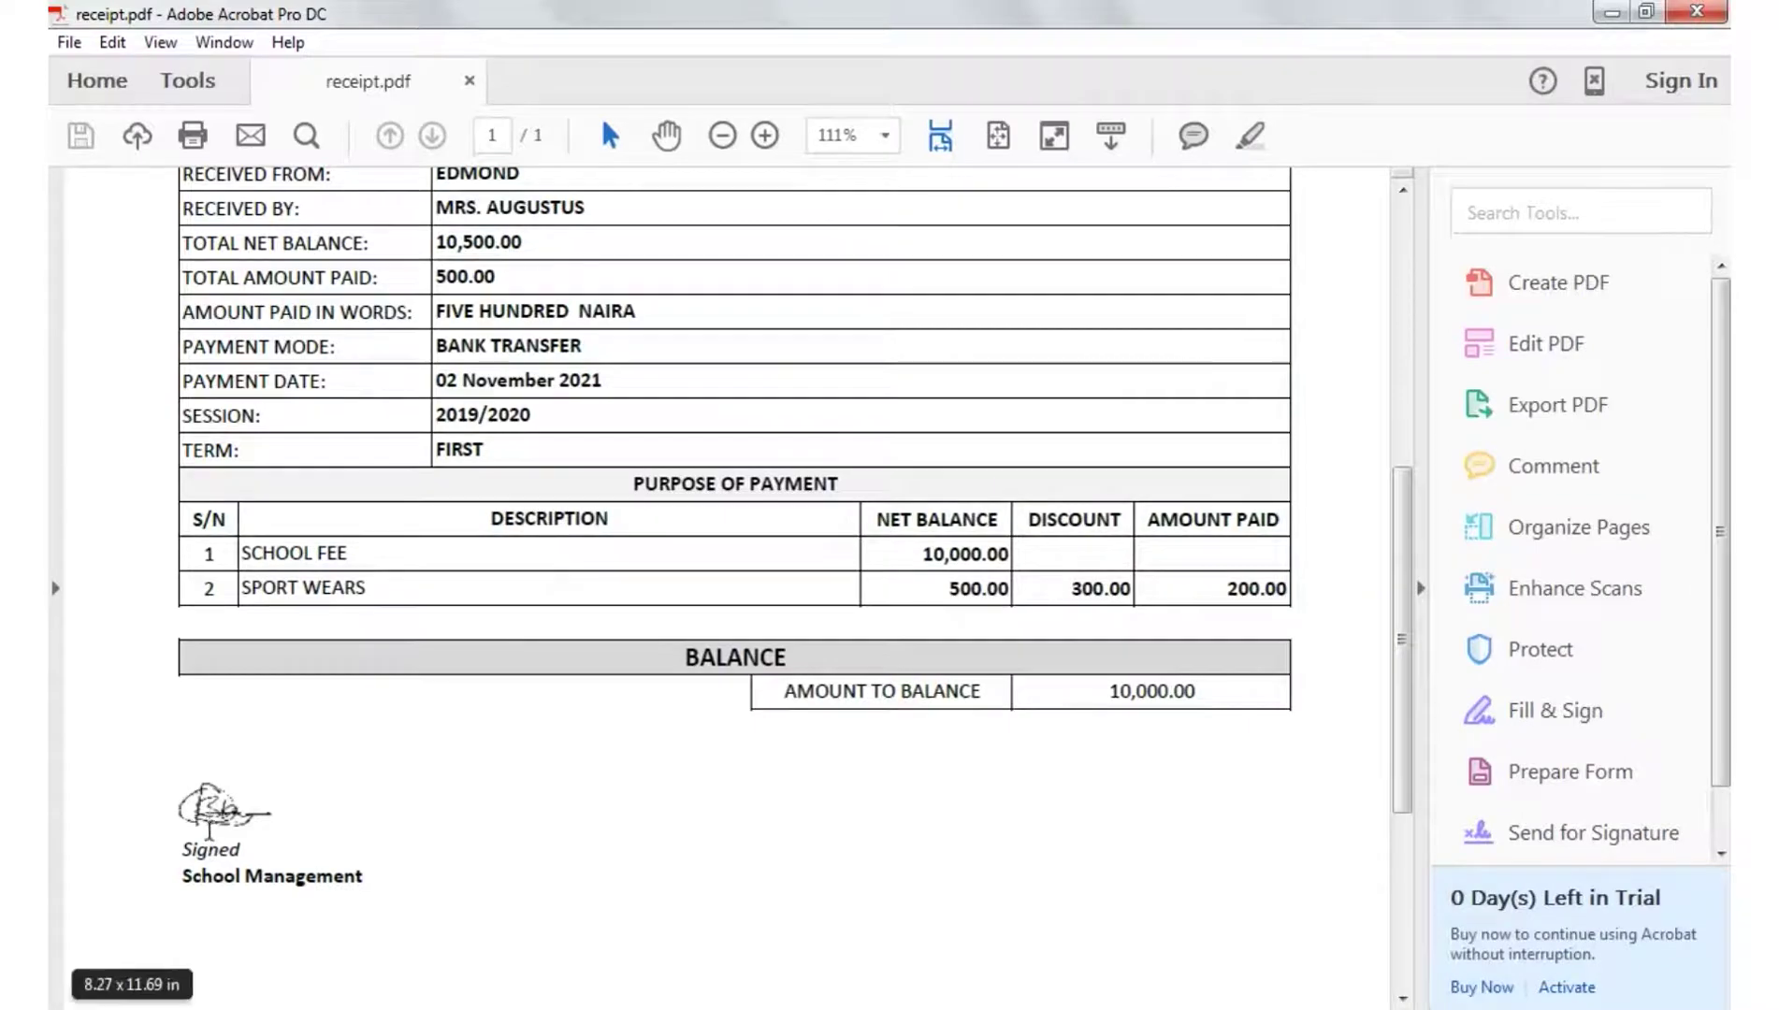
scroll(905, 819, "down", 4)
scroll(898, 806, "up", 12)
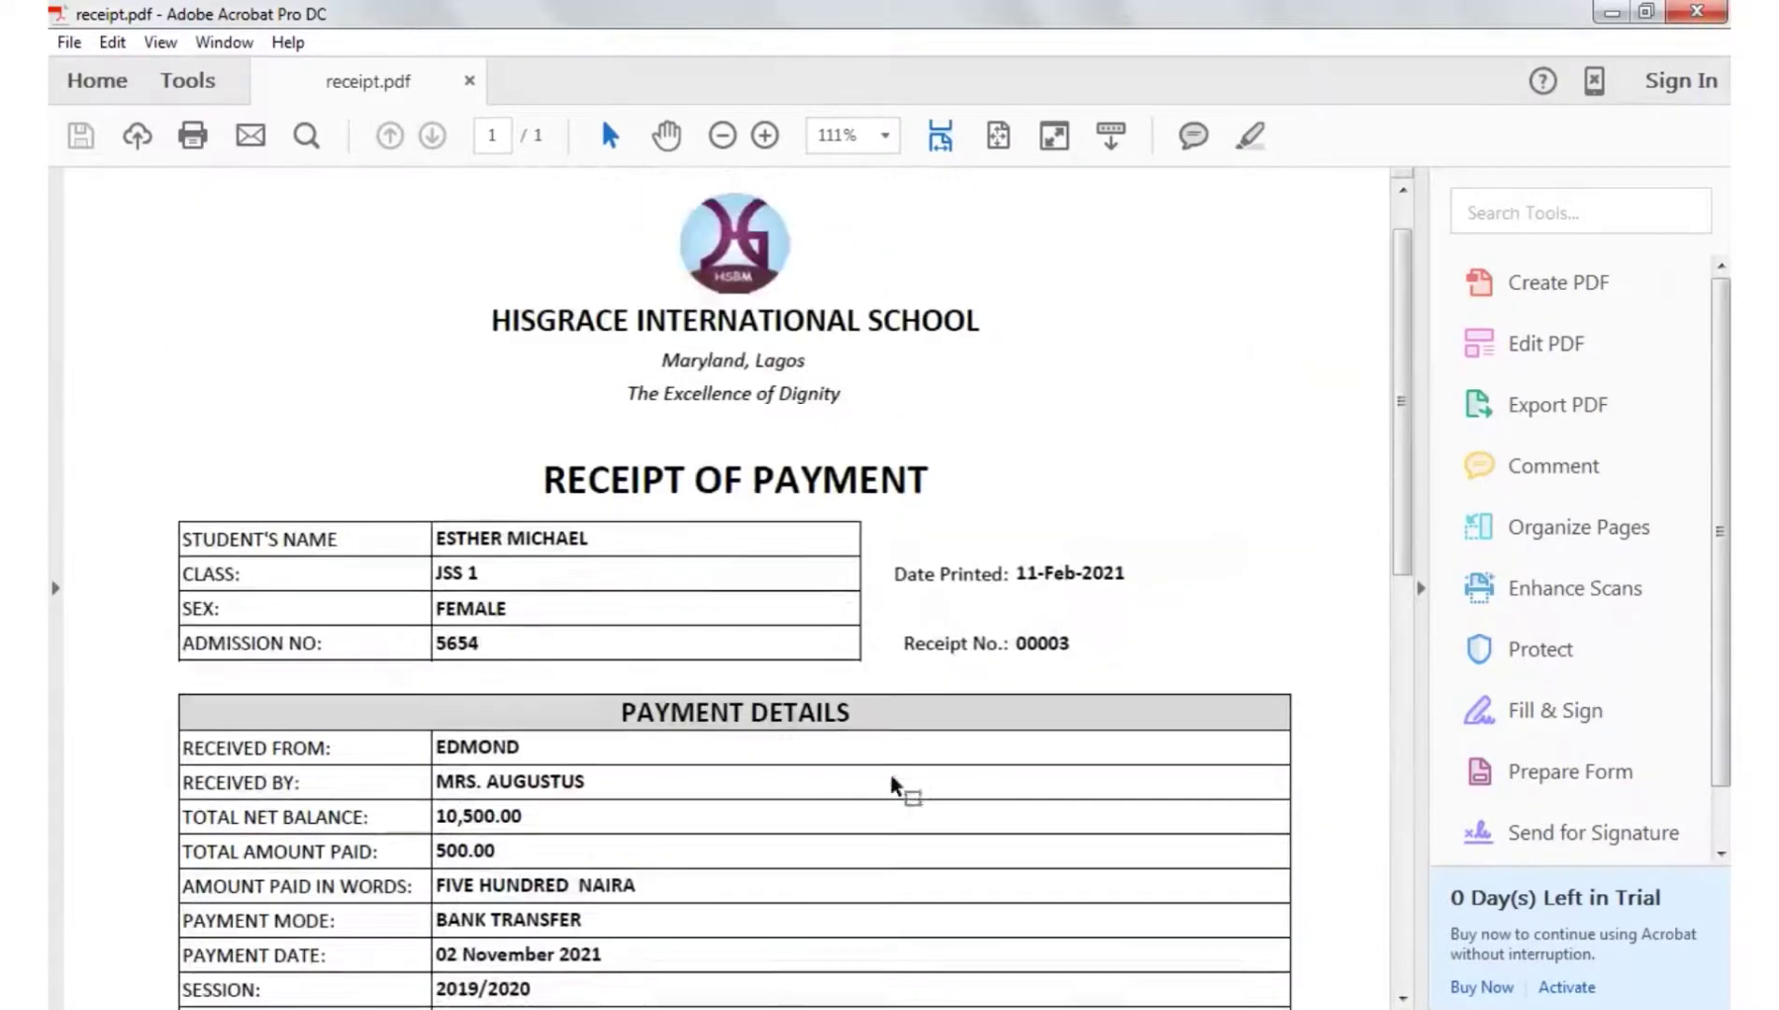
scroll(819, 306, "up", 1)
scroll(1022, 529, "down", 2)
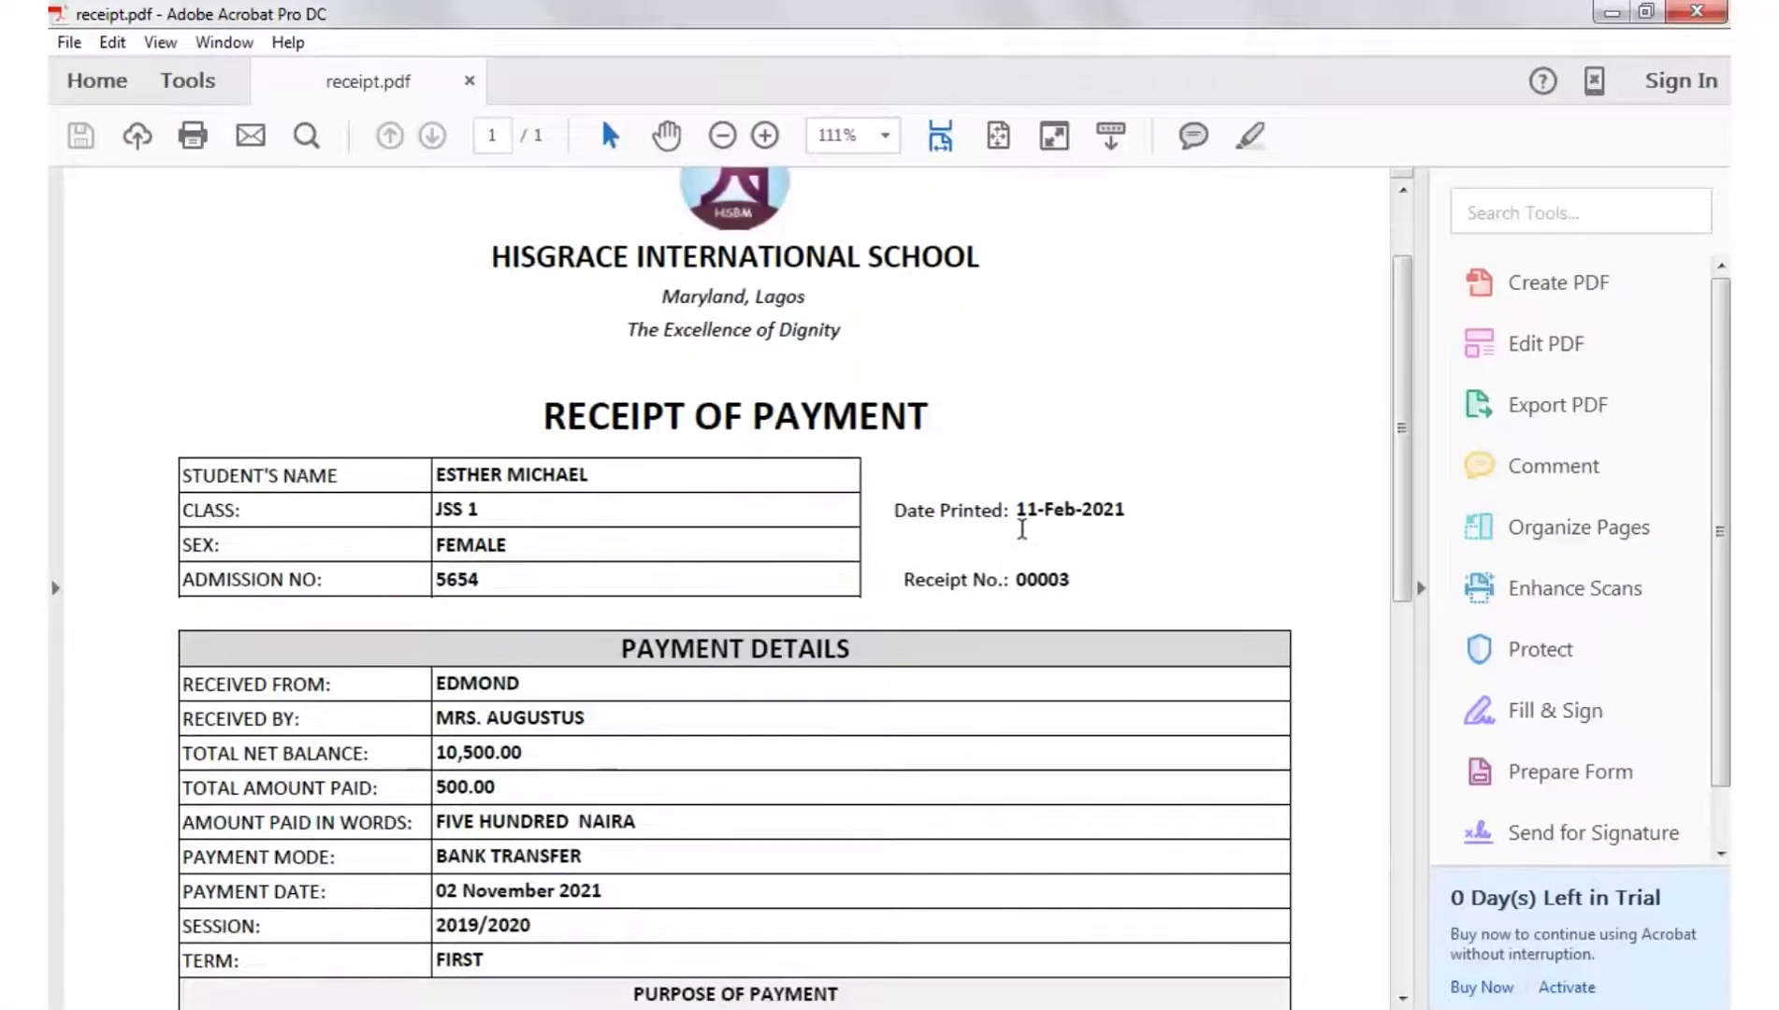
left_click(998, 136)
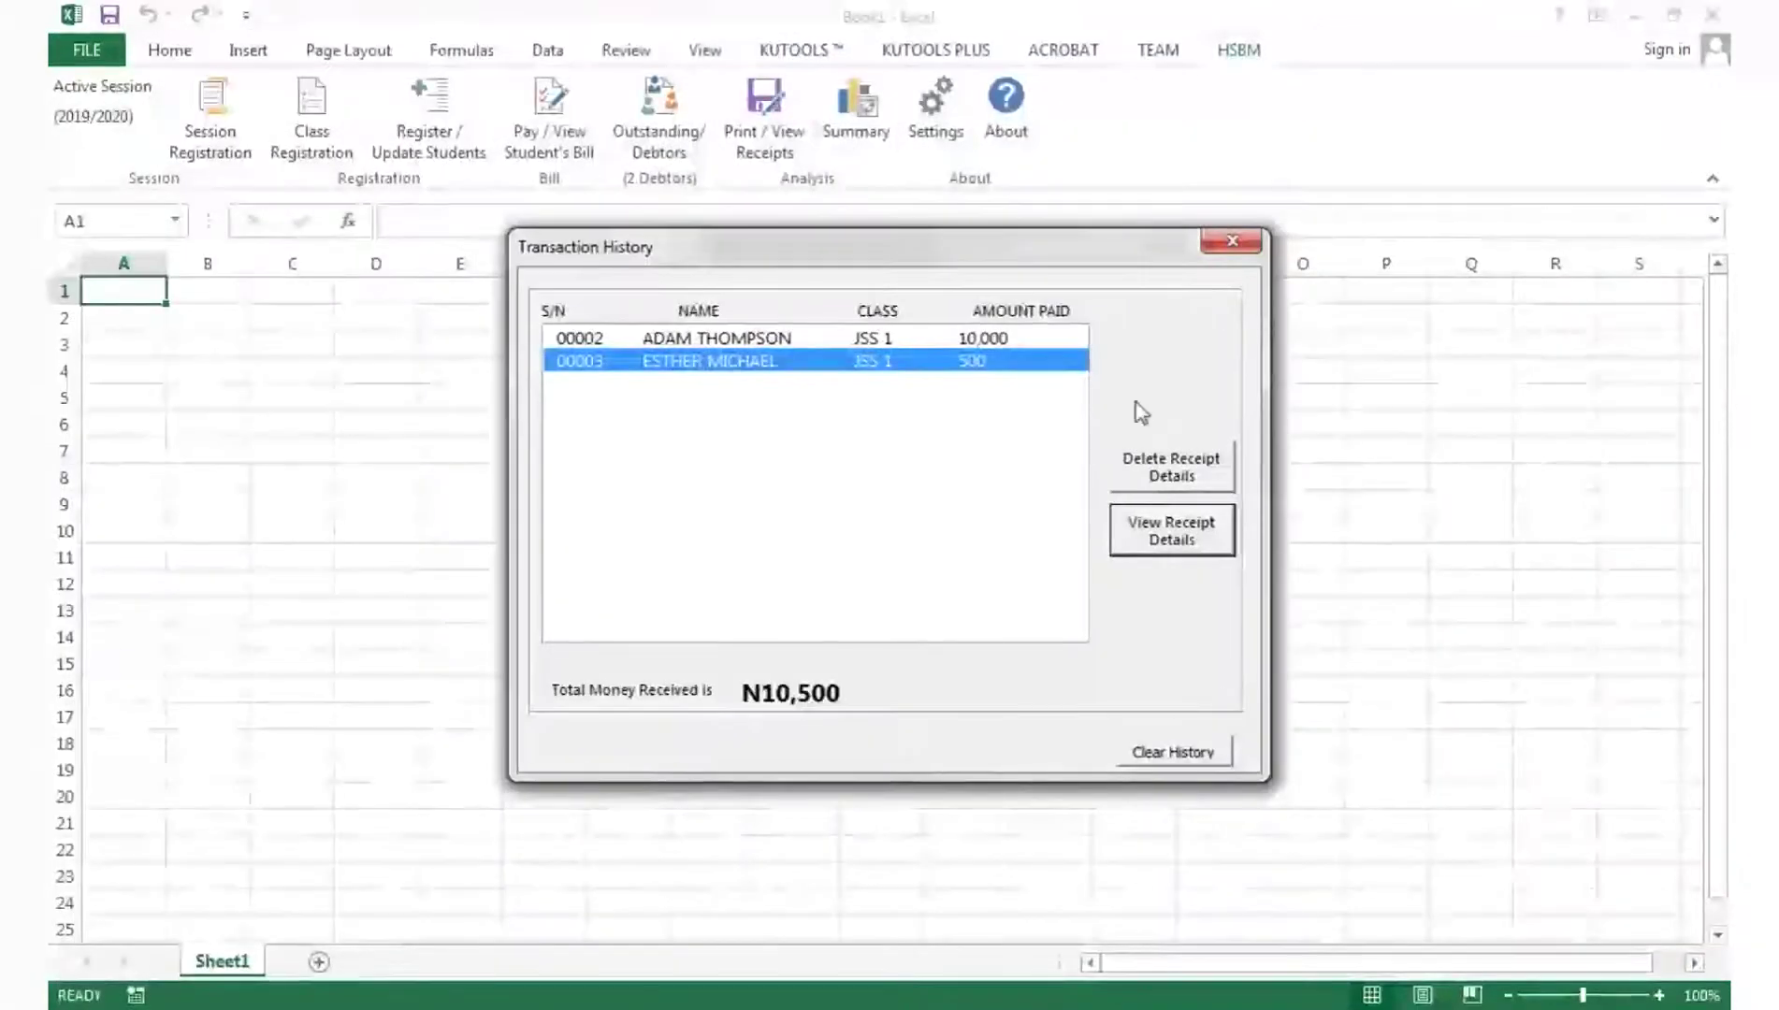
- Close Transaction History and open the HSBM Summary analysis for JSS 1 across All Terms
left_click(1232, 242)
left_click(875, 133)
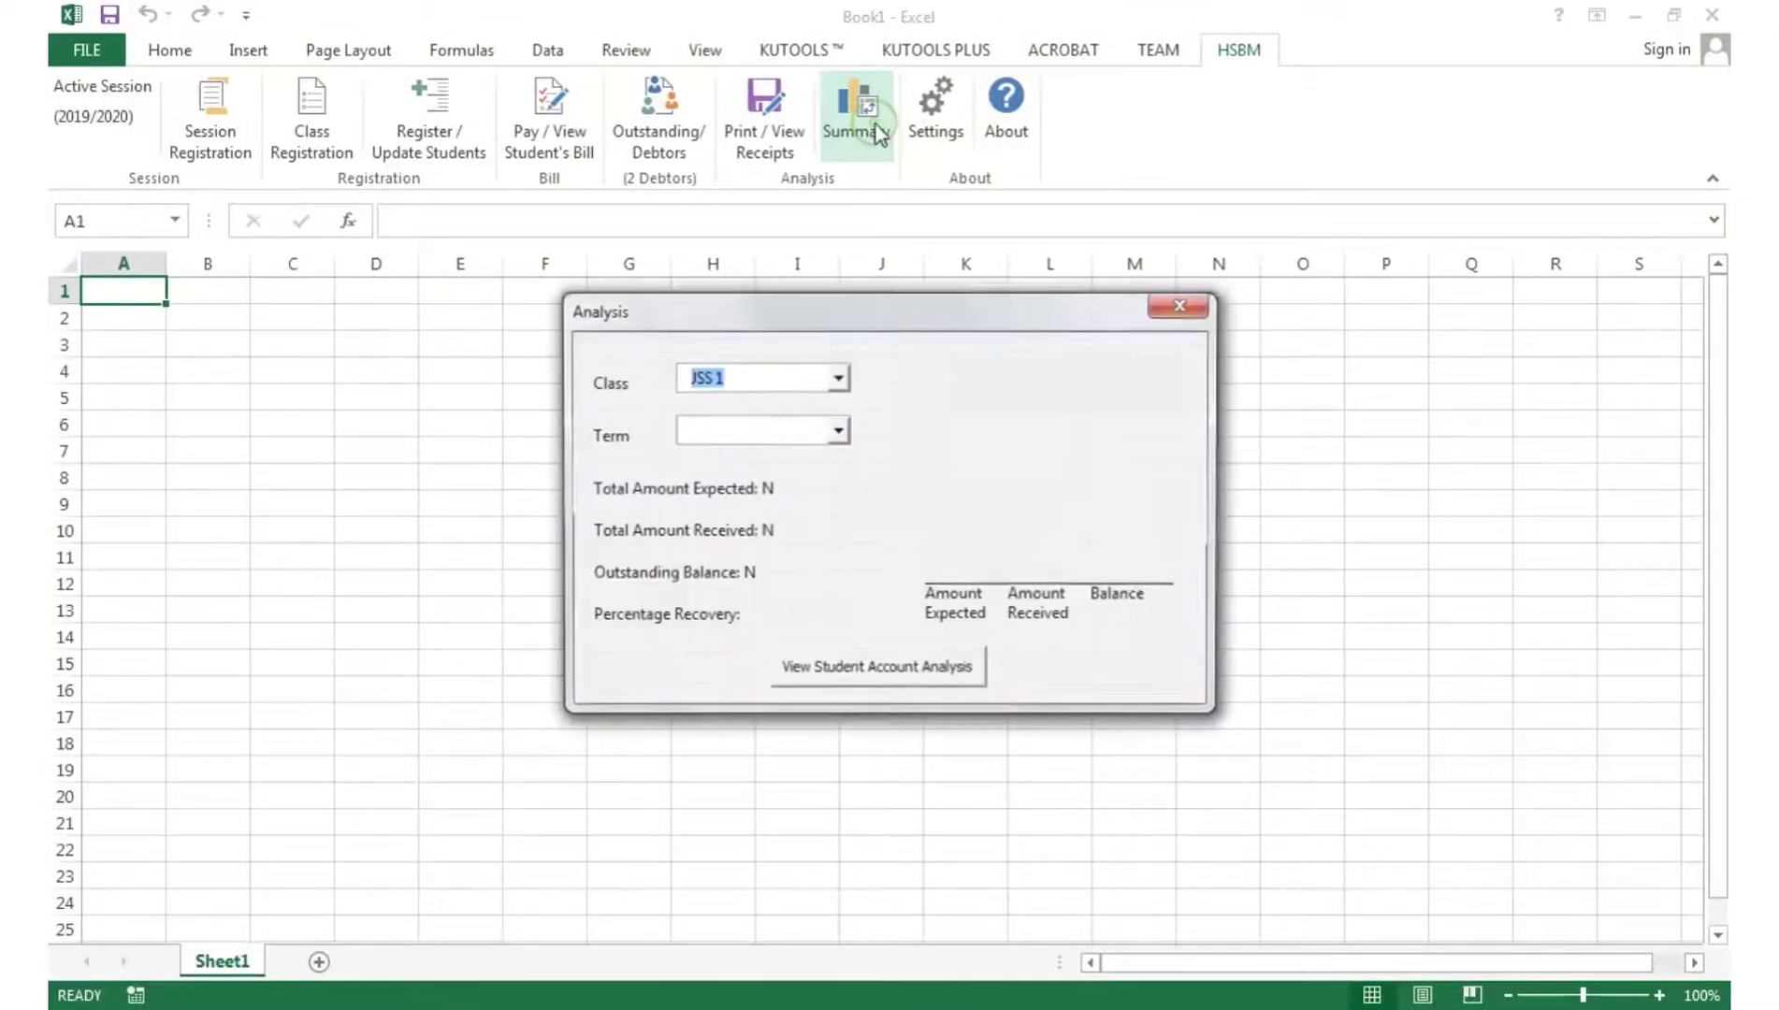
left_click(817, 385)
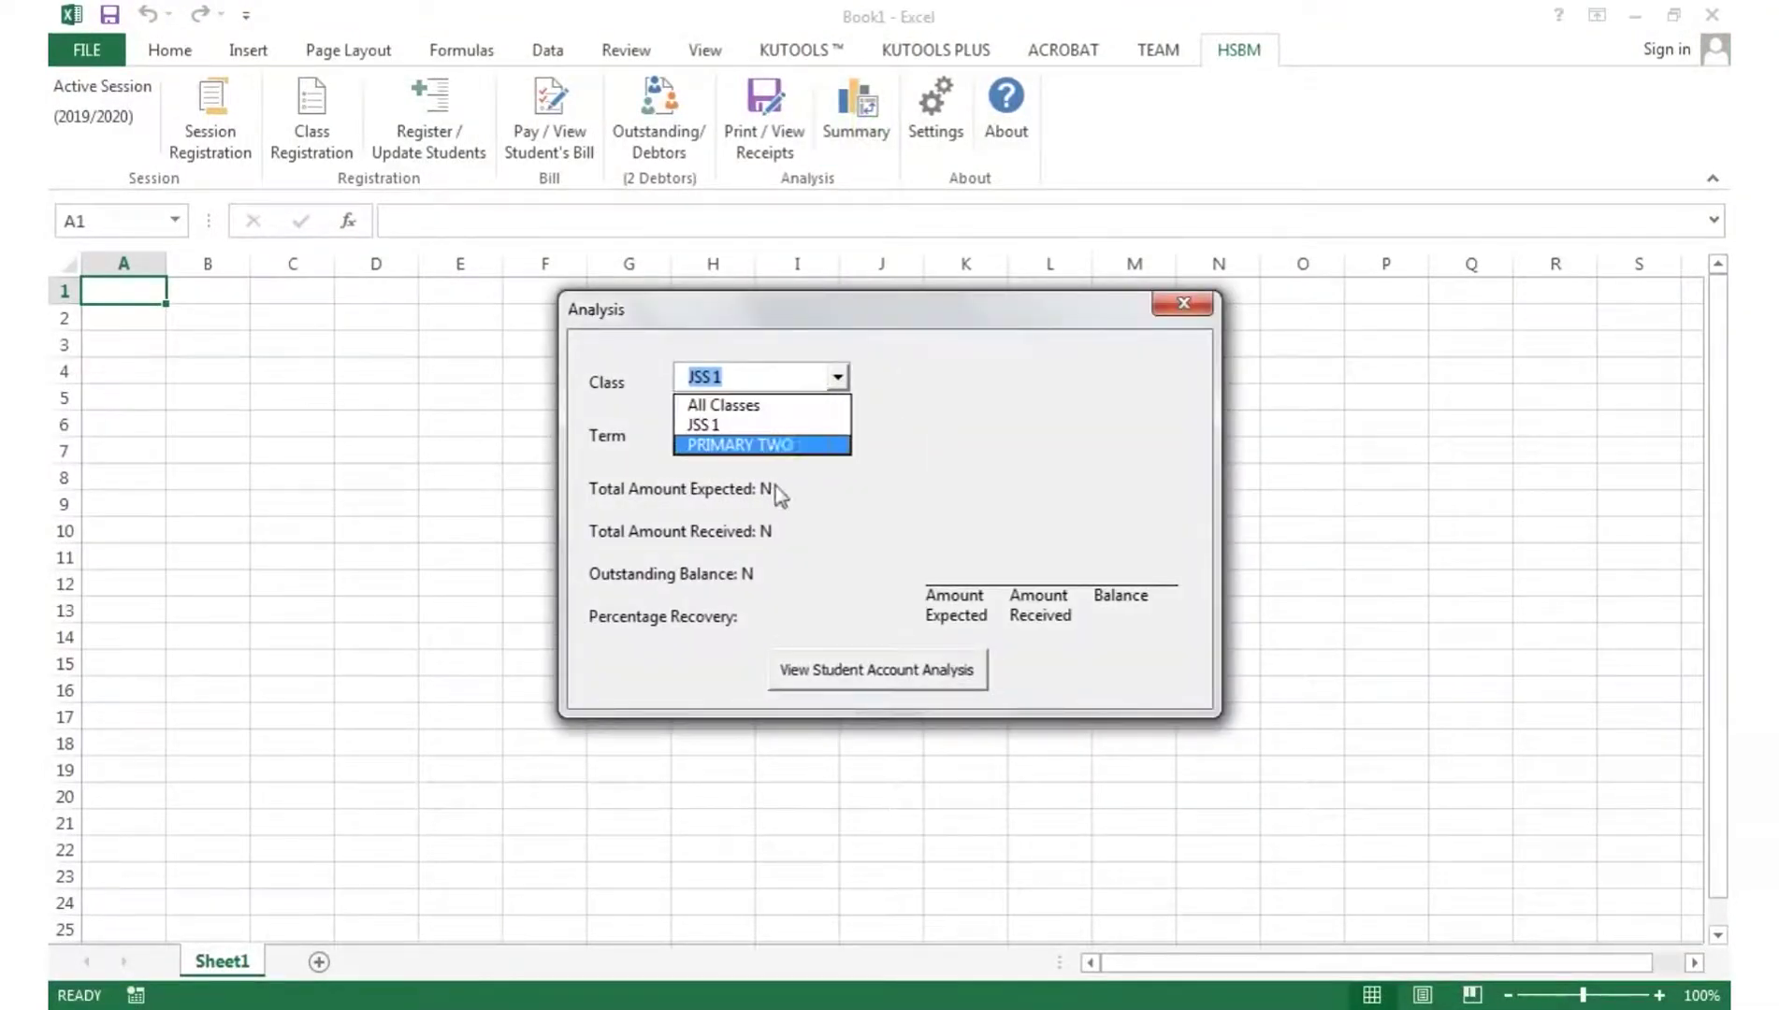
left_click(808, 370)
left_click(759, 436)
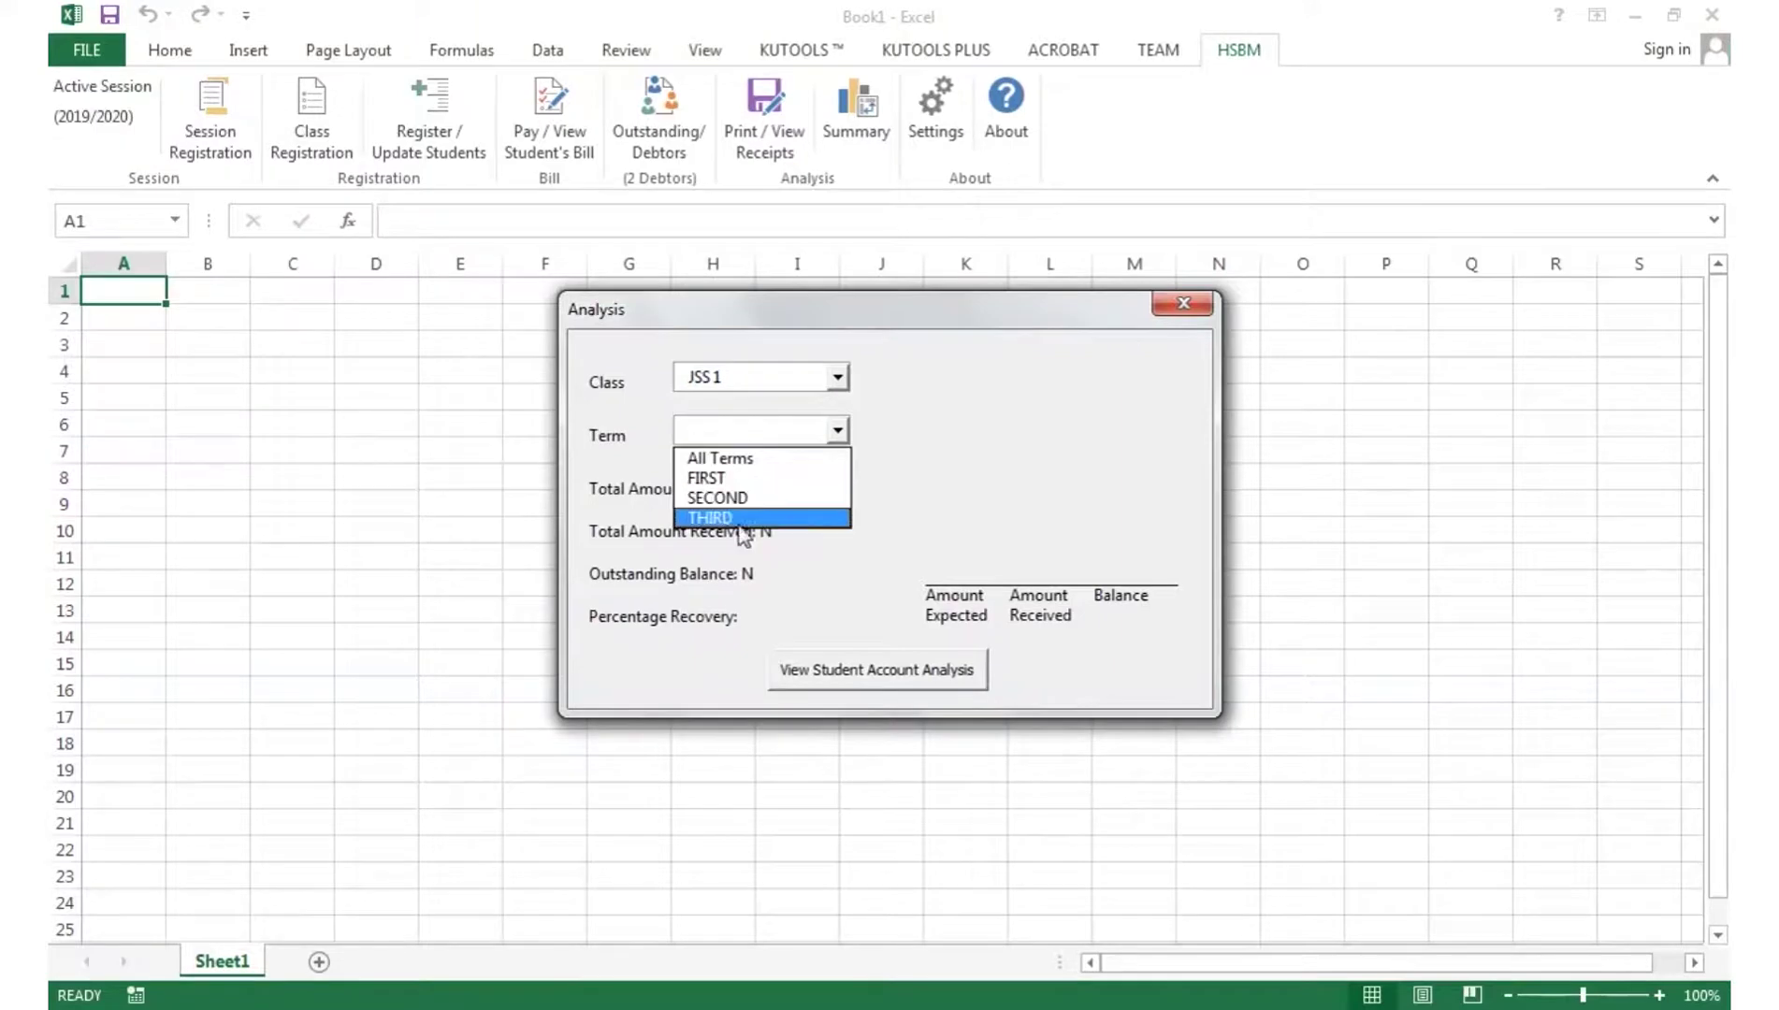
left_click(739, 458)
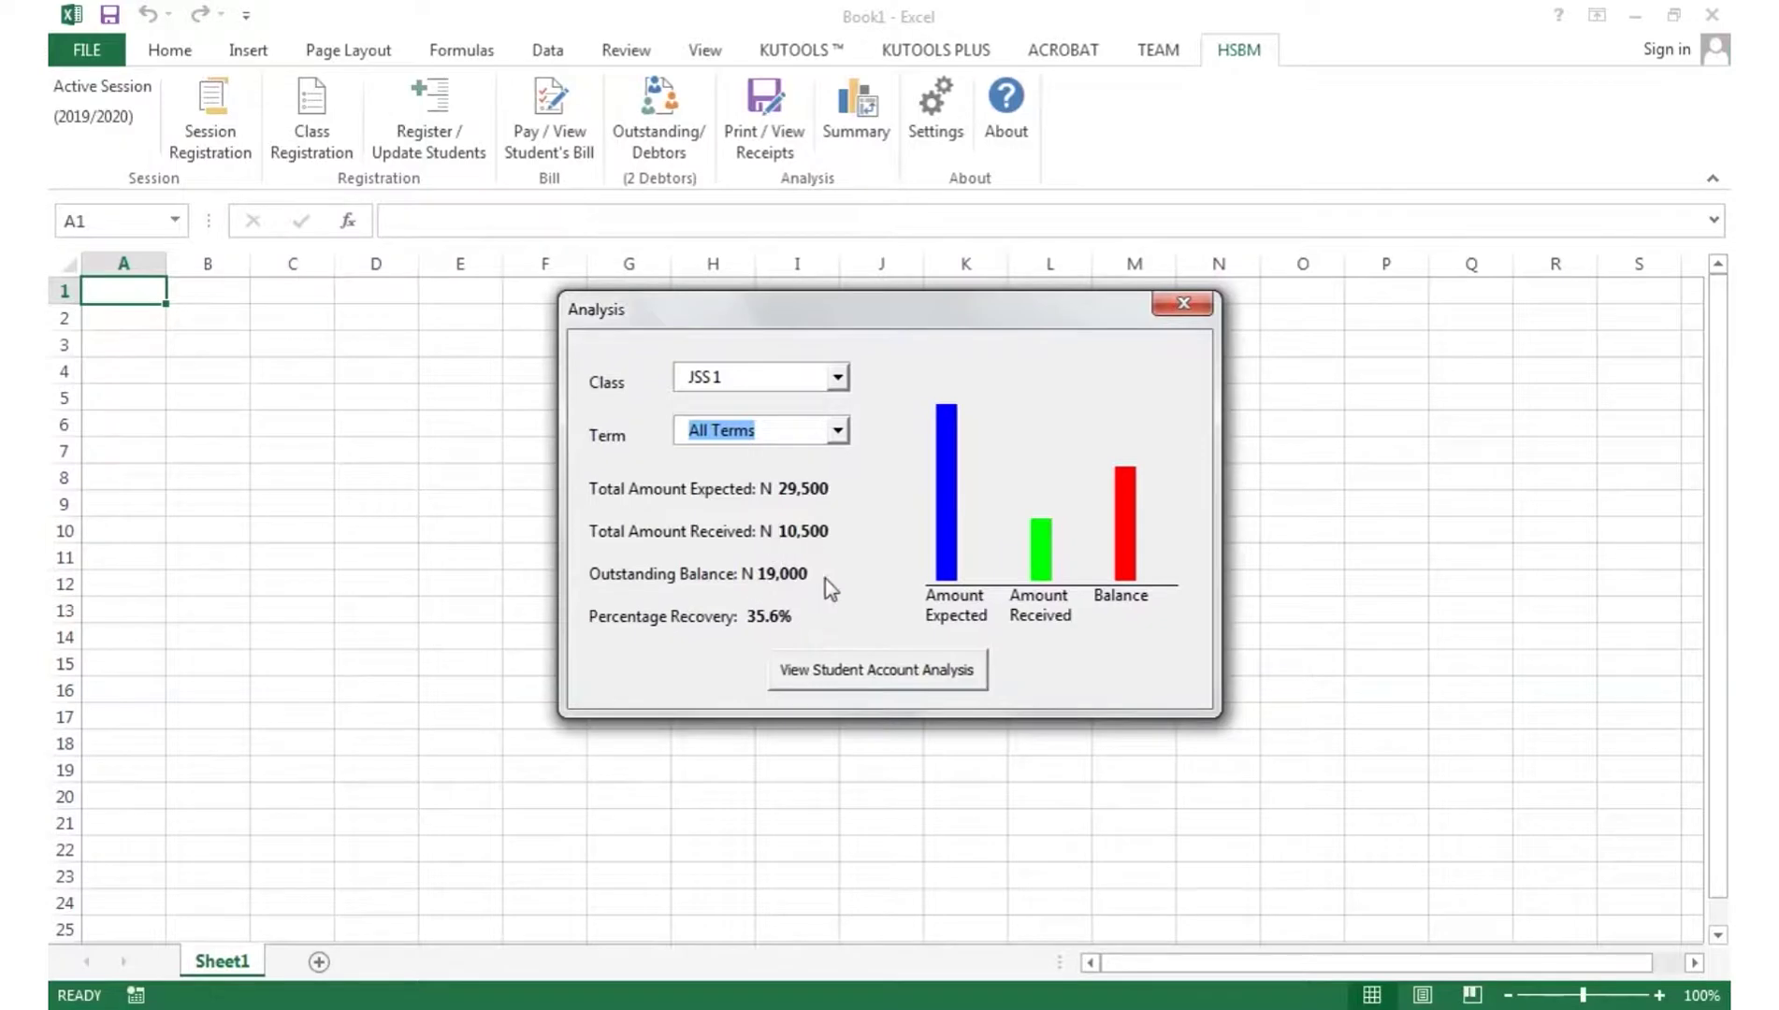
- Switch the analysis to PRIMARY TWO, FIRST term, then All Classes: 29,500 expected, 10,500 received
left_click(837, 377)
left_click(769, 441)
left_click(769, 433)
left_click(748, 472)
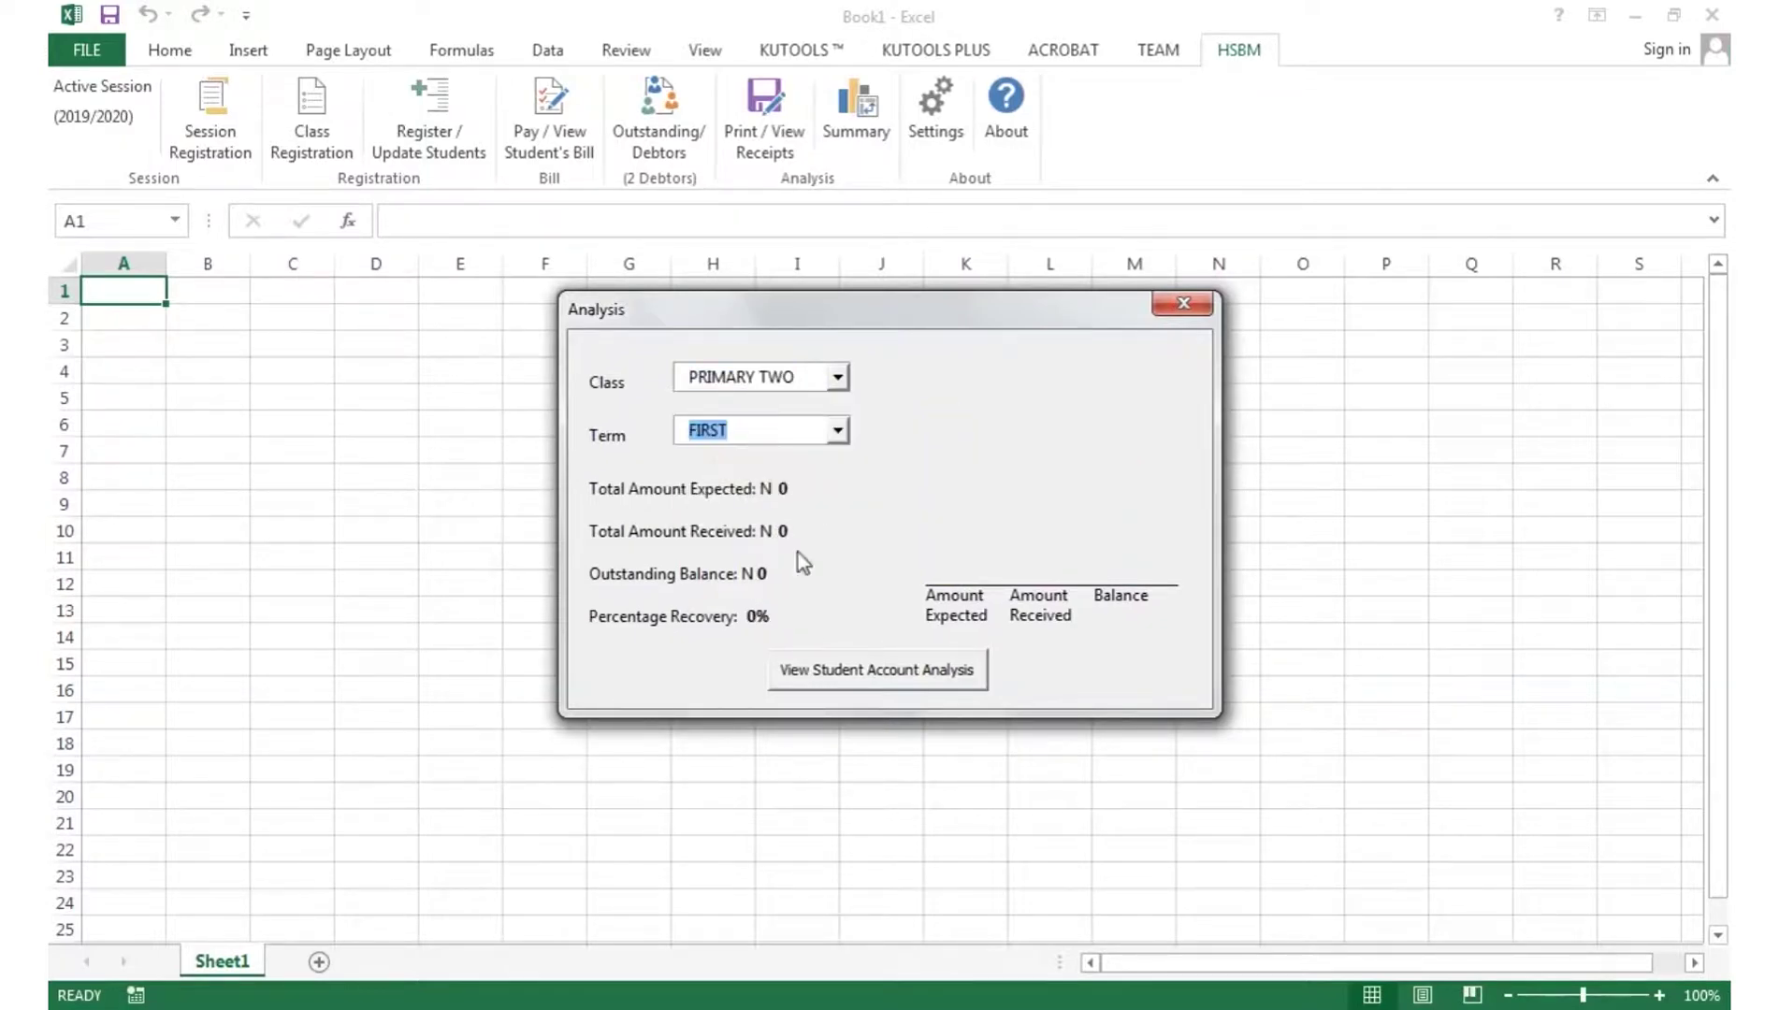
left_click(804, 387)
left_click(734, 401)
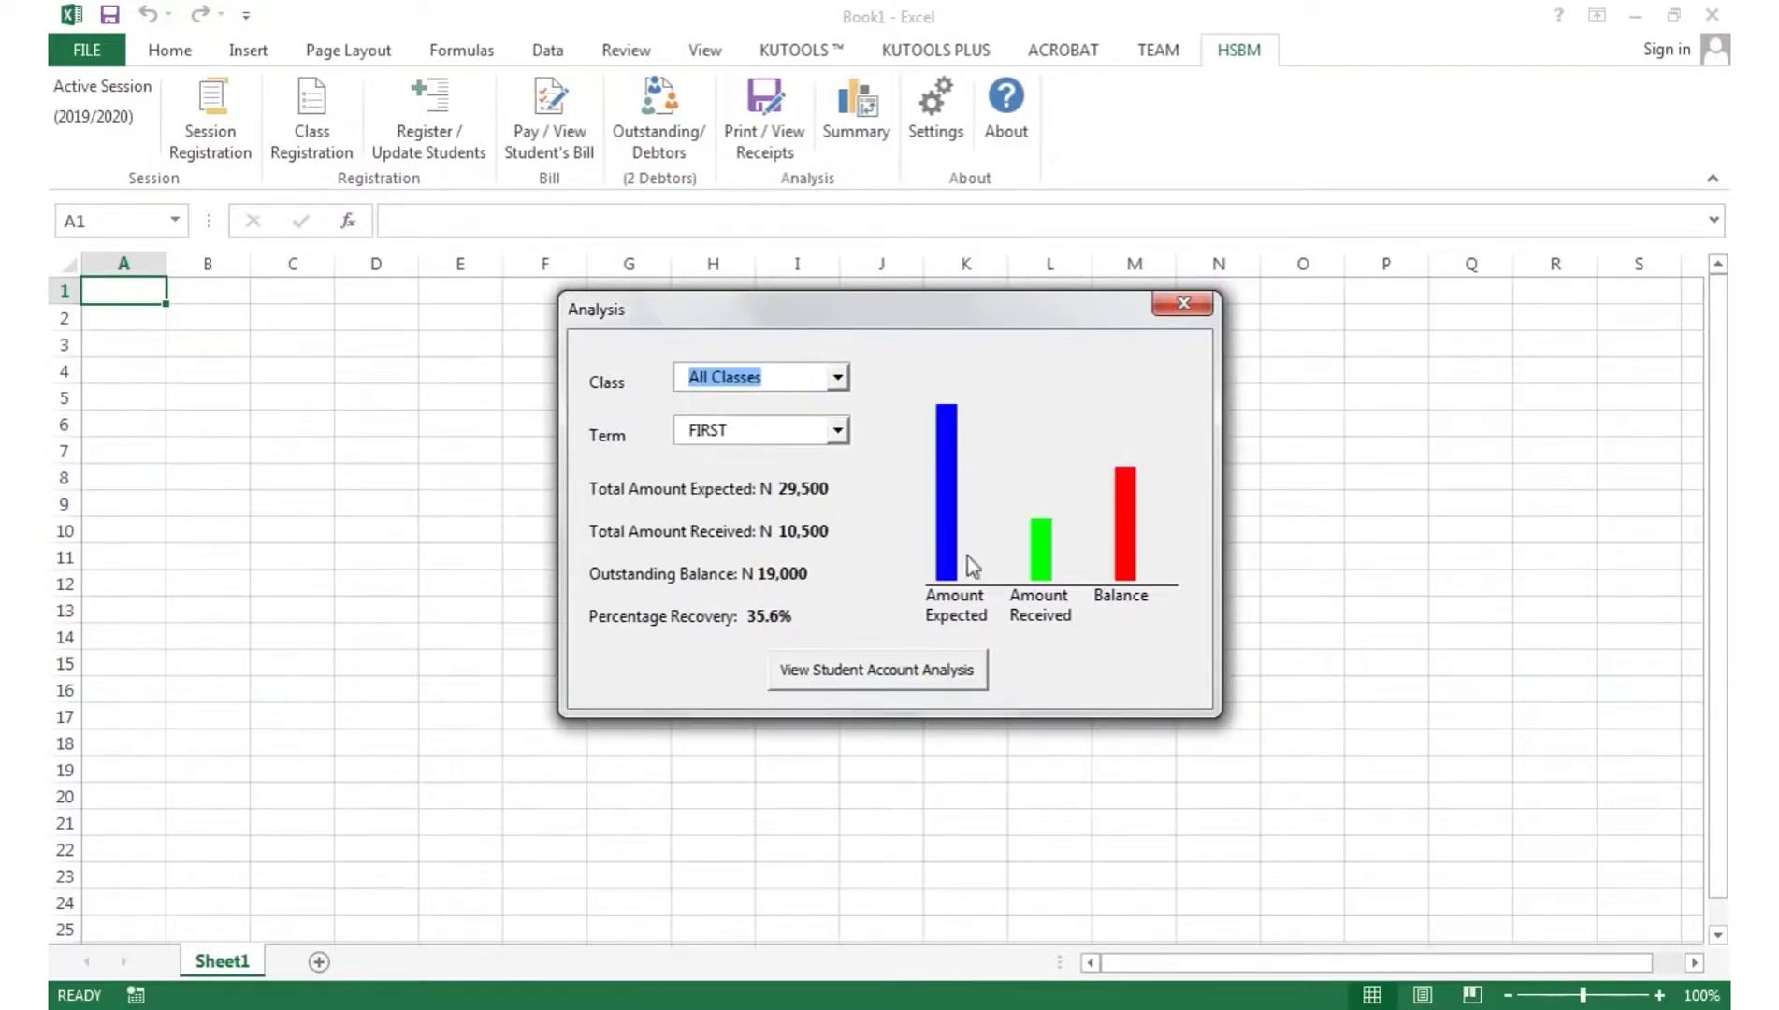
left_click(888, 689)
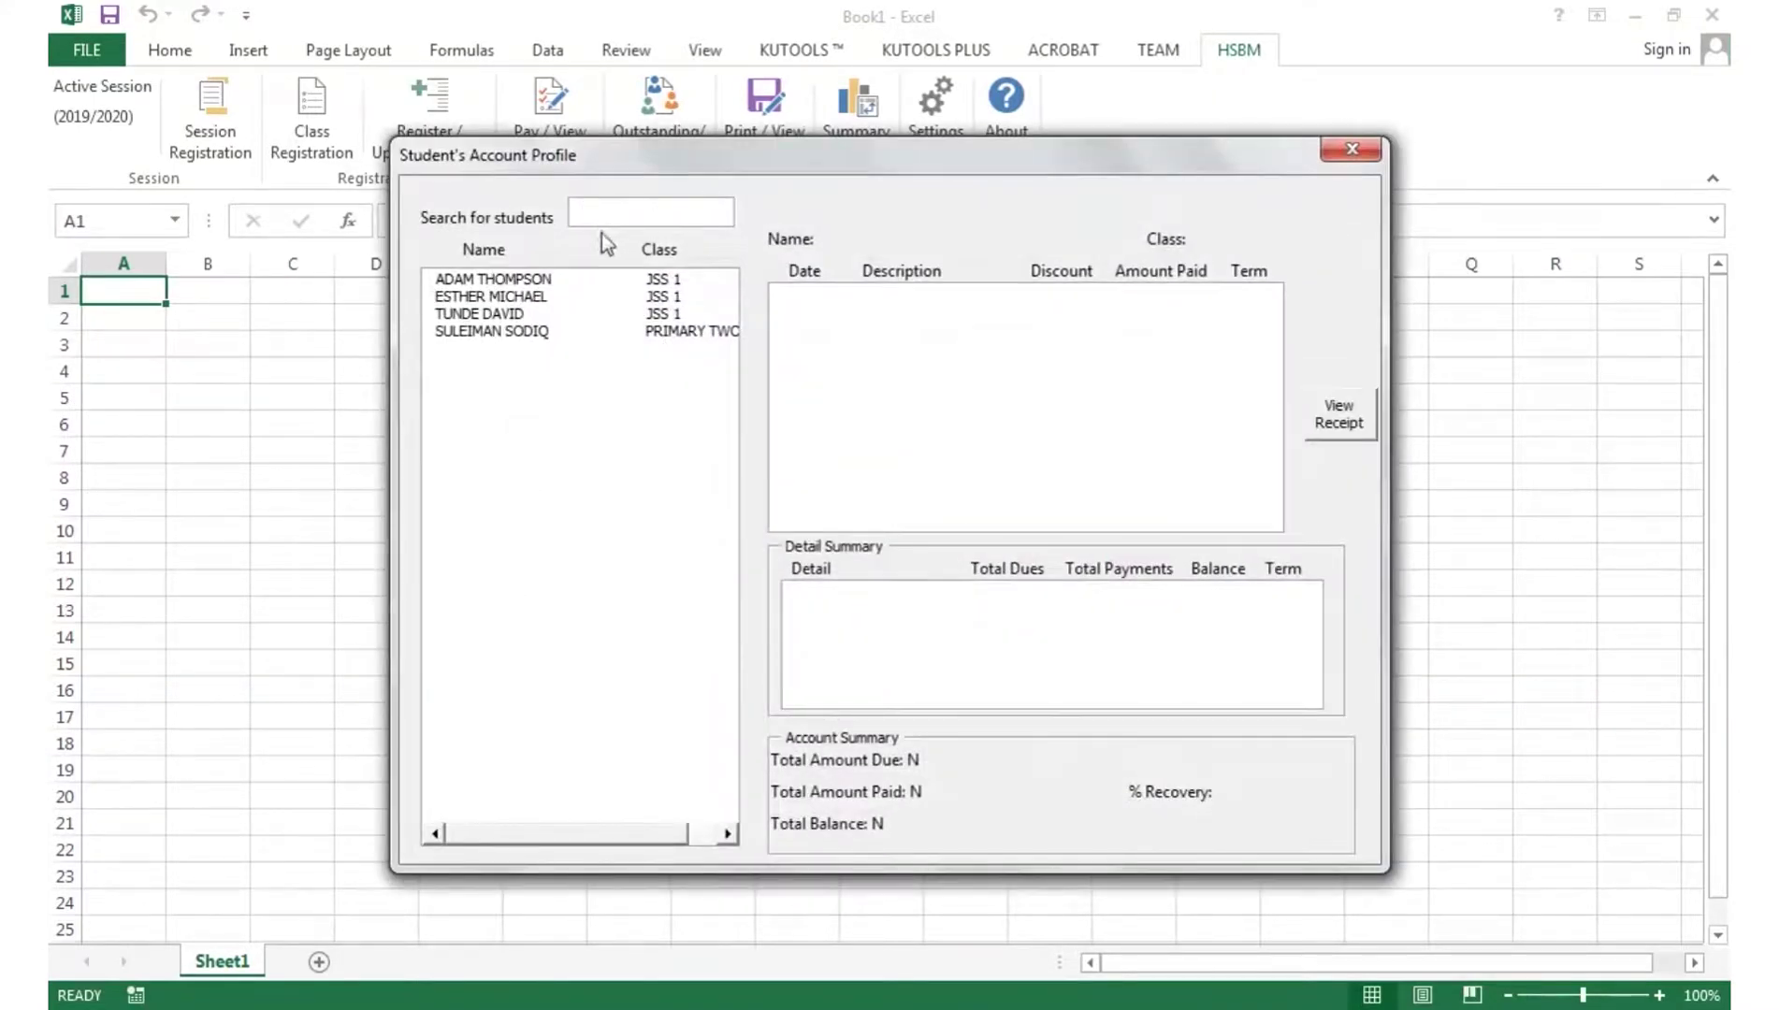
- Search students with 'th', load the first JSS 1 student, and view the WASCCE payment receipt
type("th")
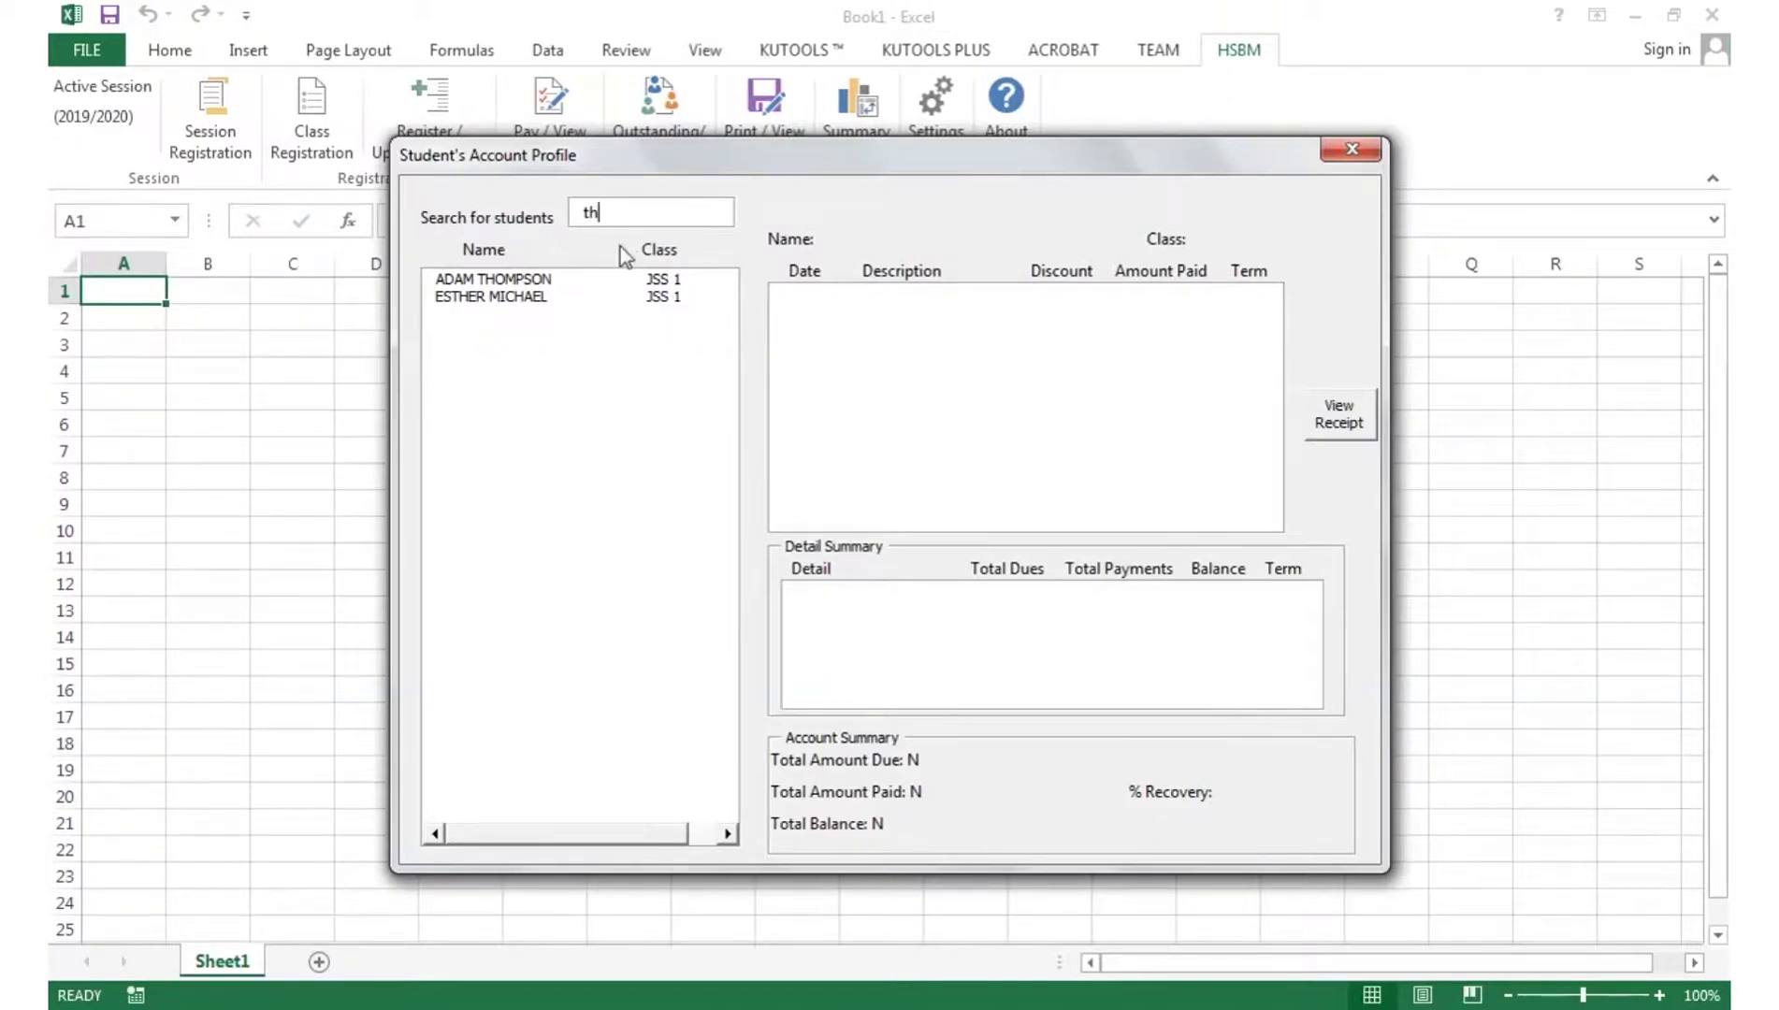
left_click(500, 280)
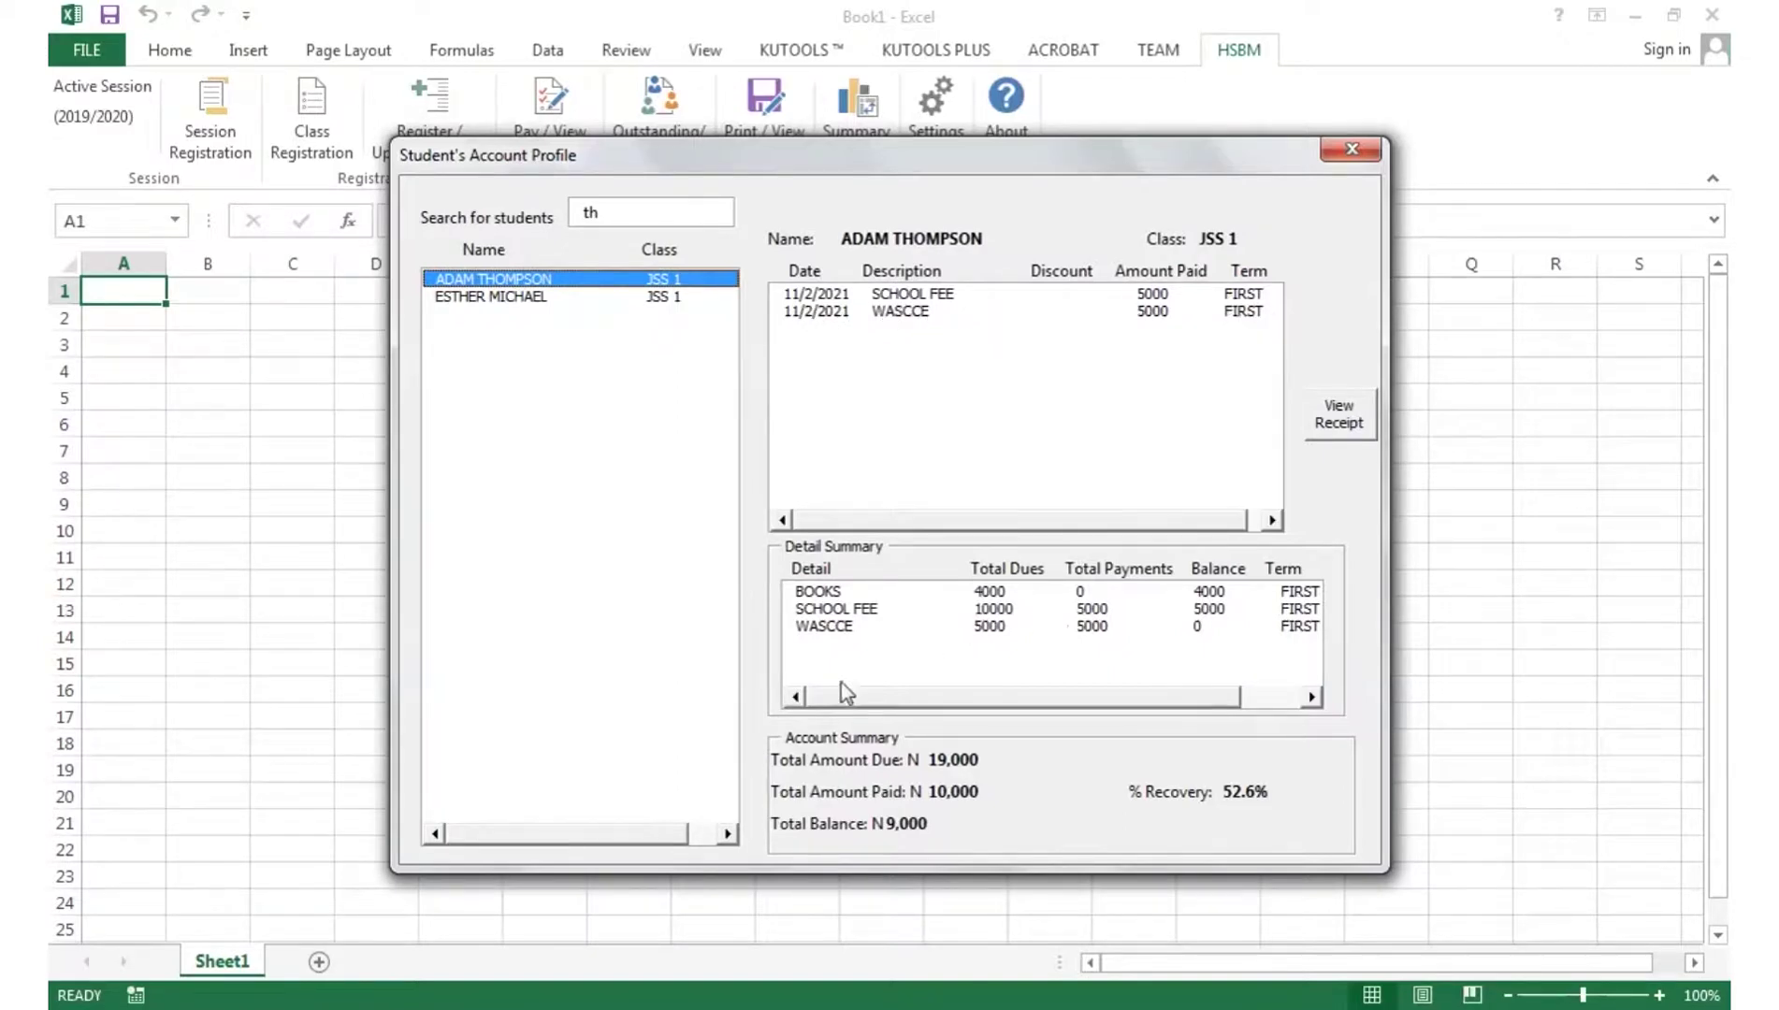
left_click(898, 313)
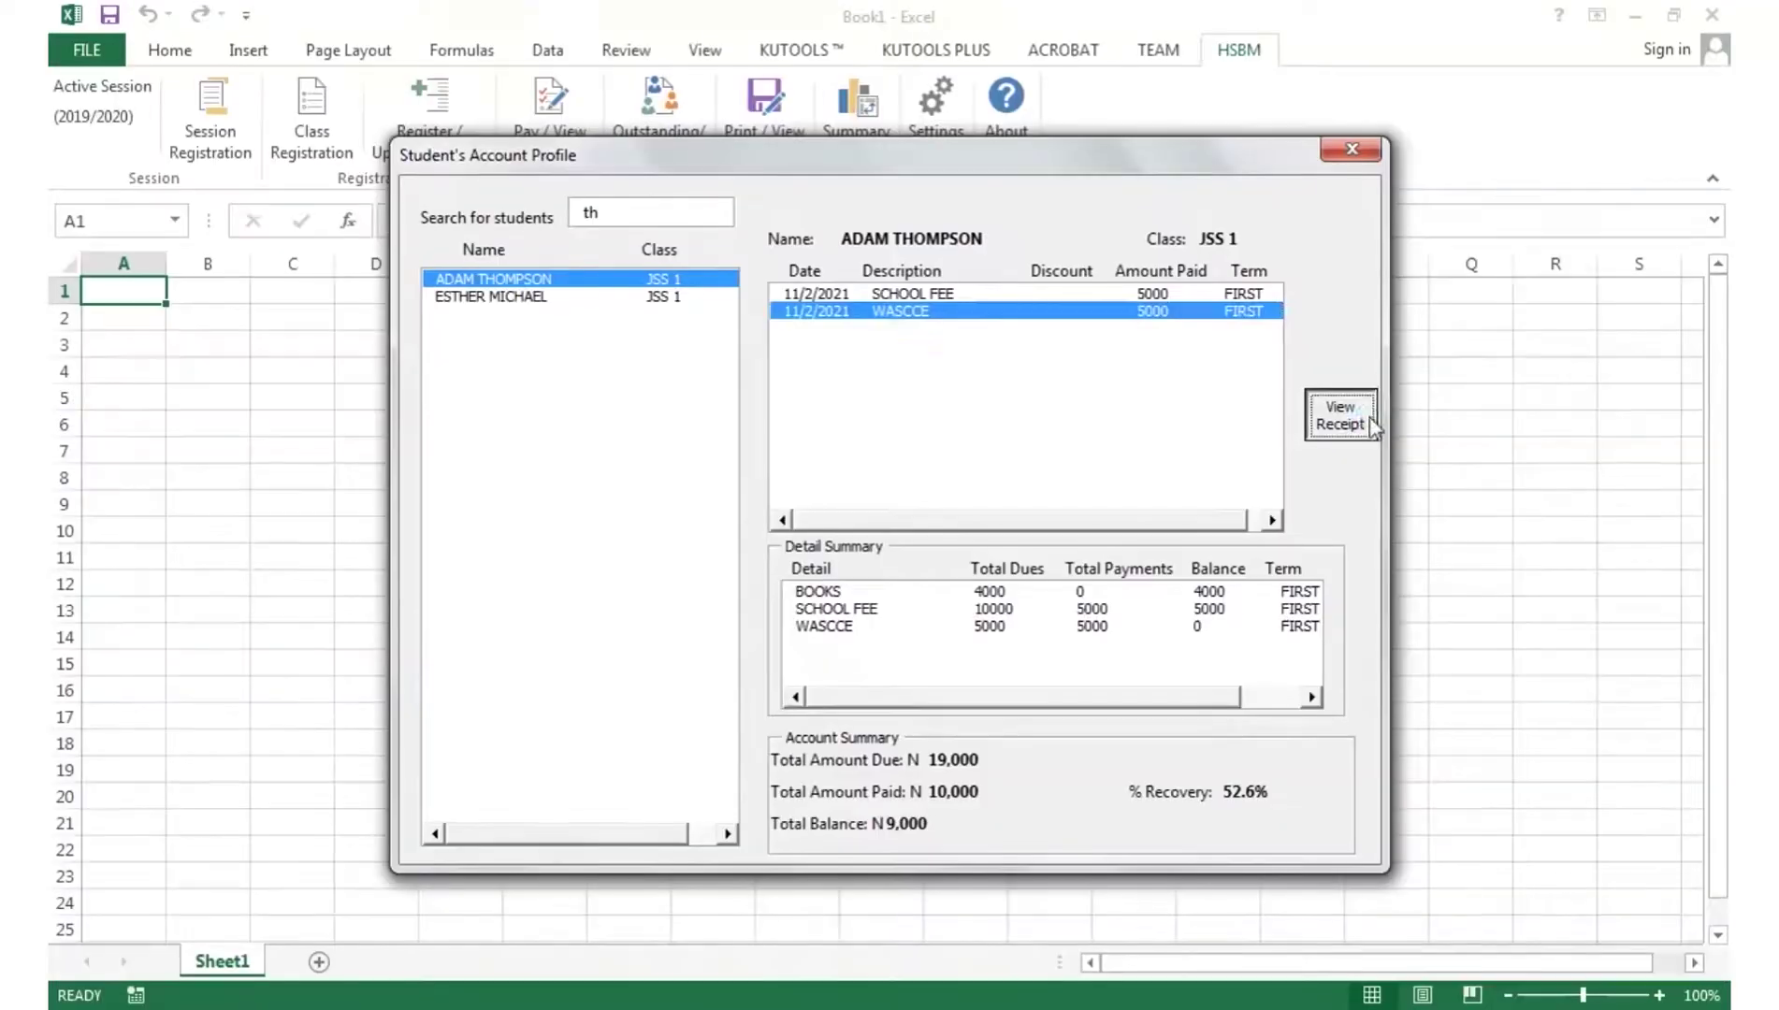
left_click(1370, 420)
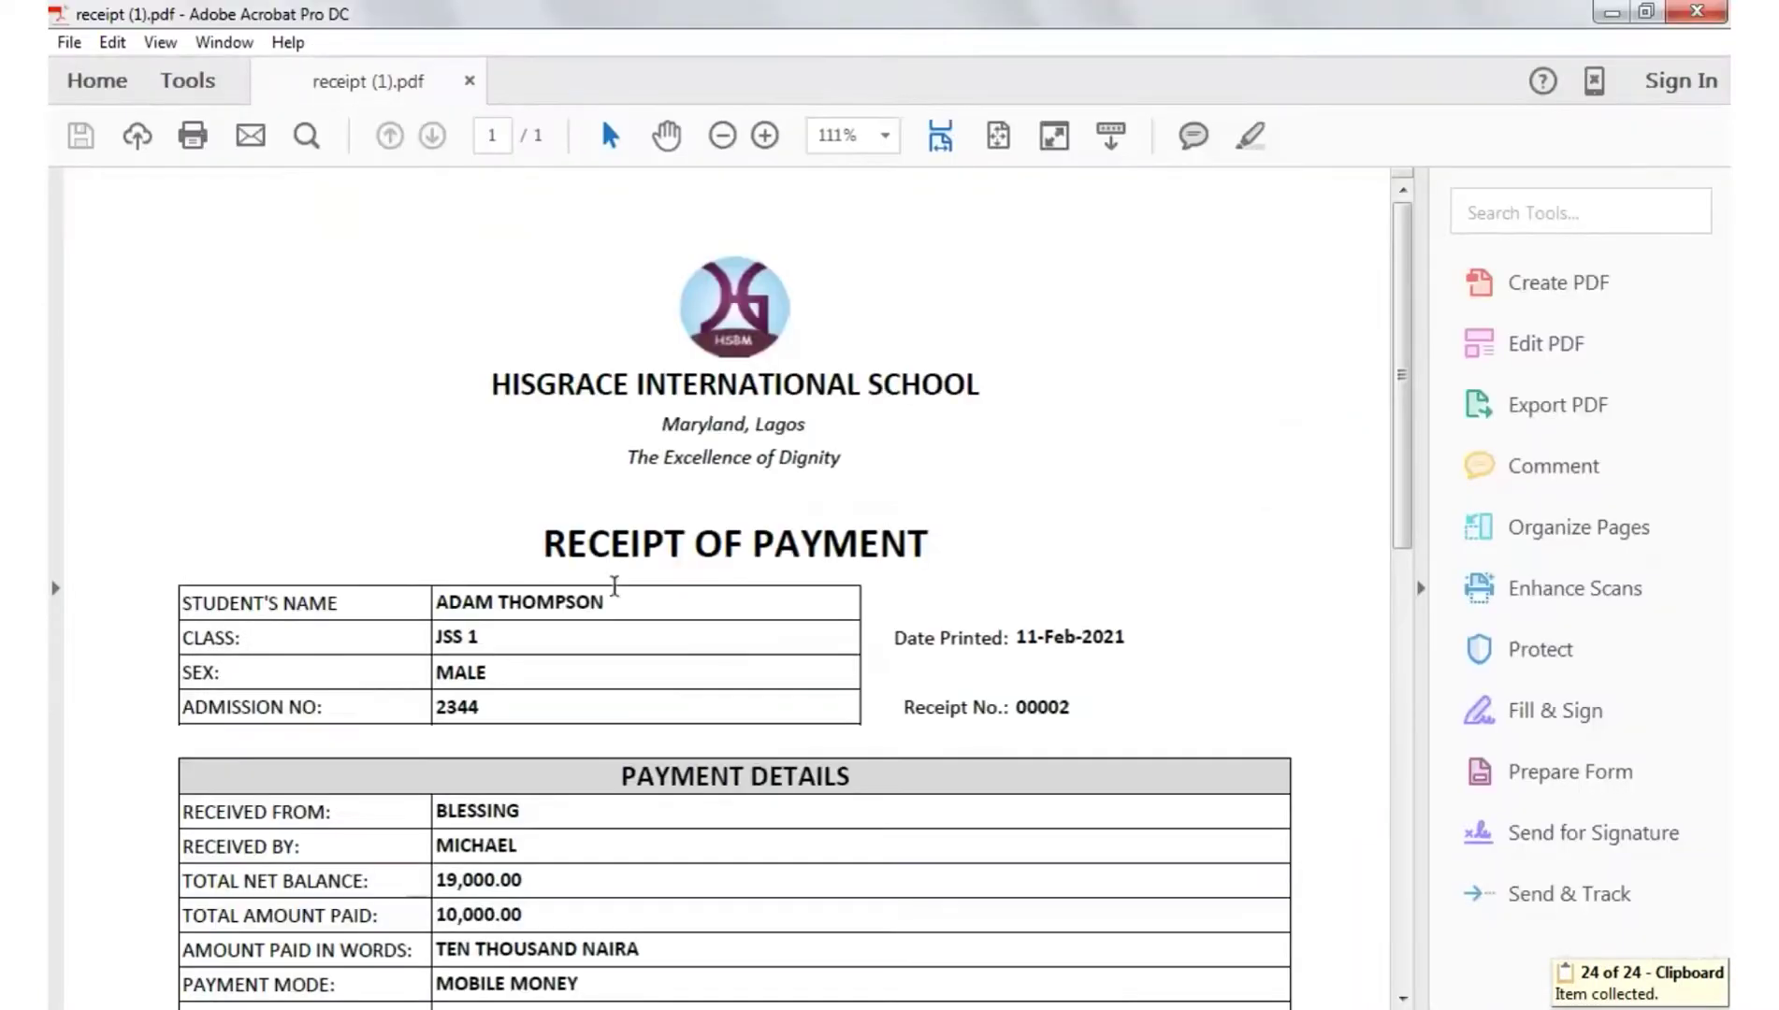
- Scroll through receipt (1).pdf showing the 10,000.00 mobile money payment and back to the header
scroll(614, 587, "down", 6)
scroll(625, 615, "down", 2)
scroll(667, 612, "up", 10)
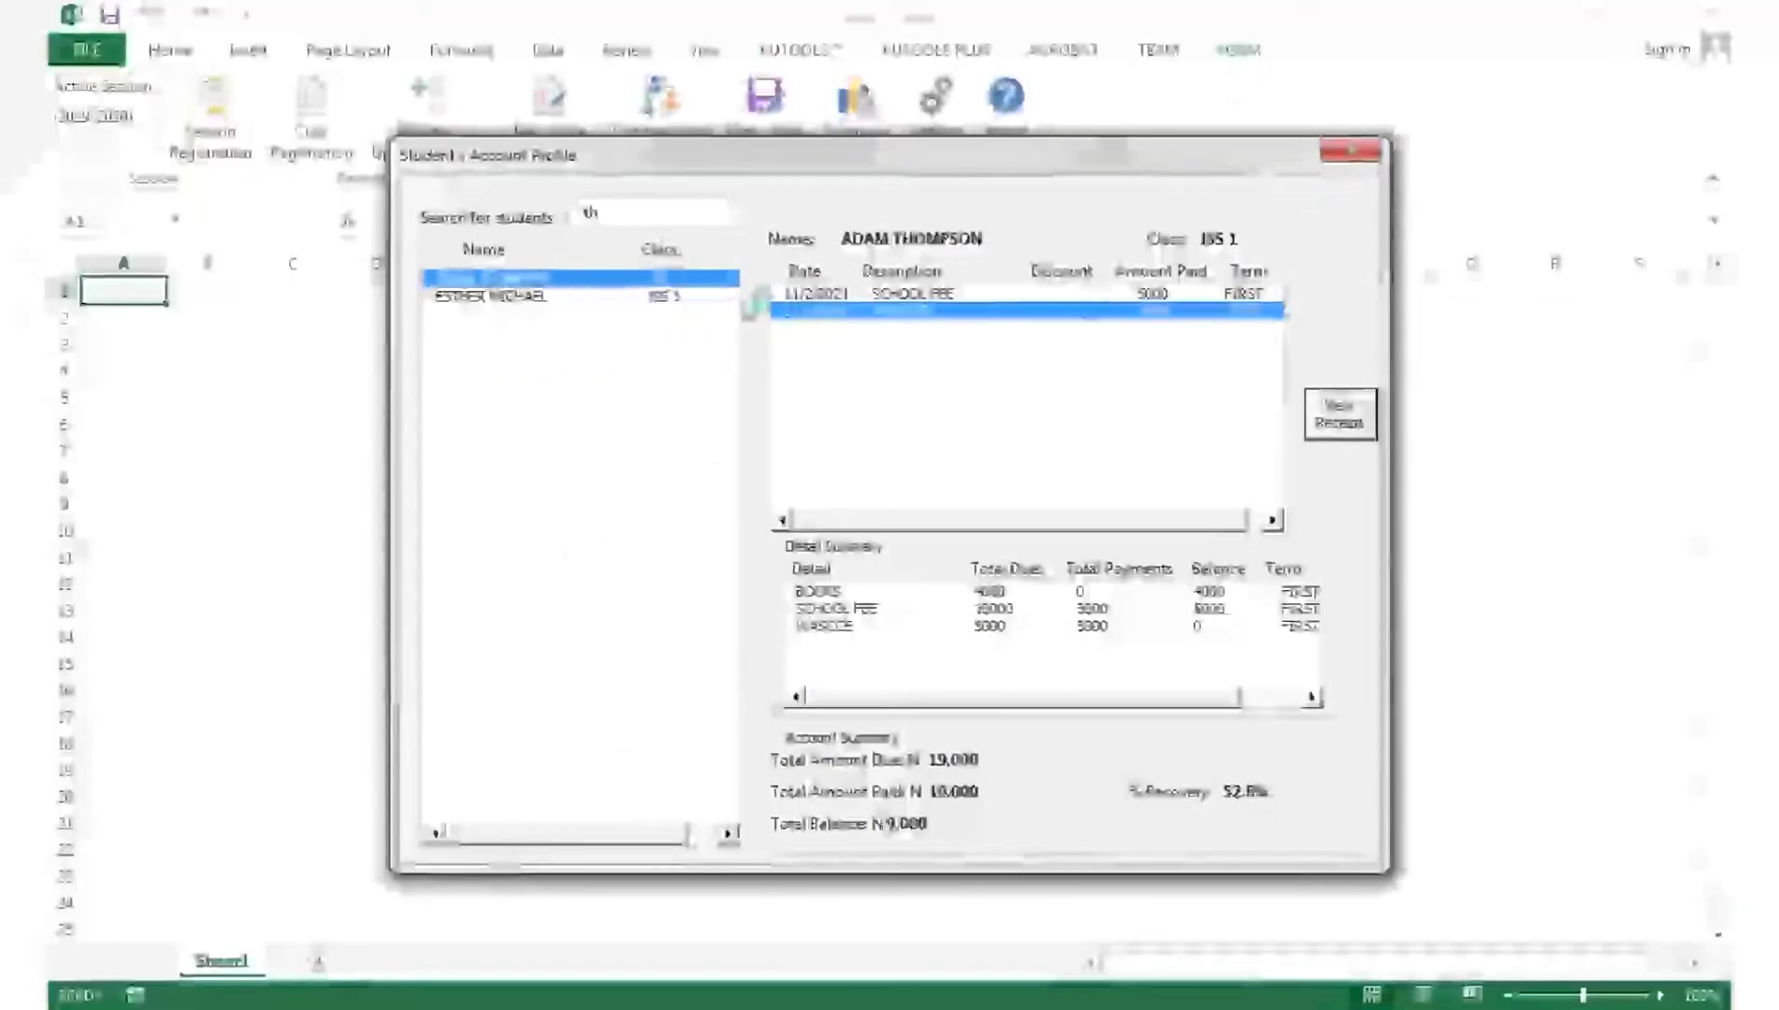
- Close the Student's Account Profile and then the fee Analysis window
left_click(1352, 151)
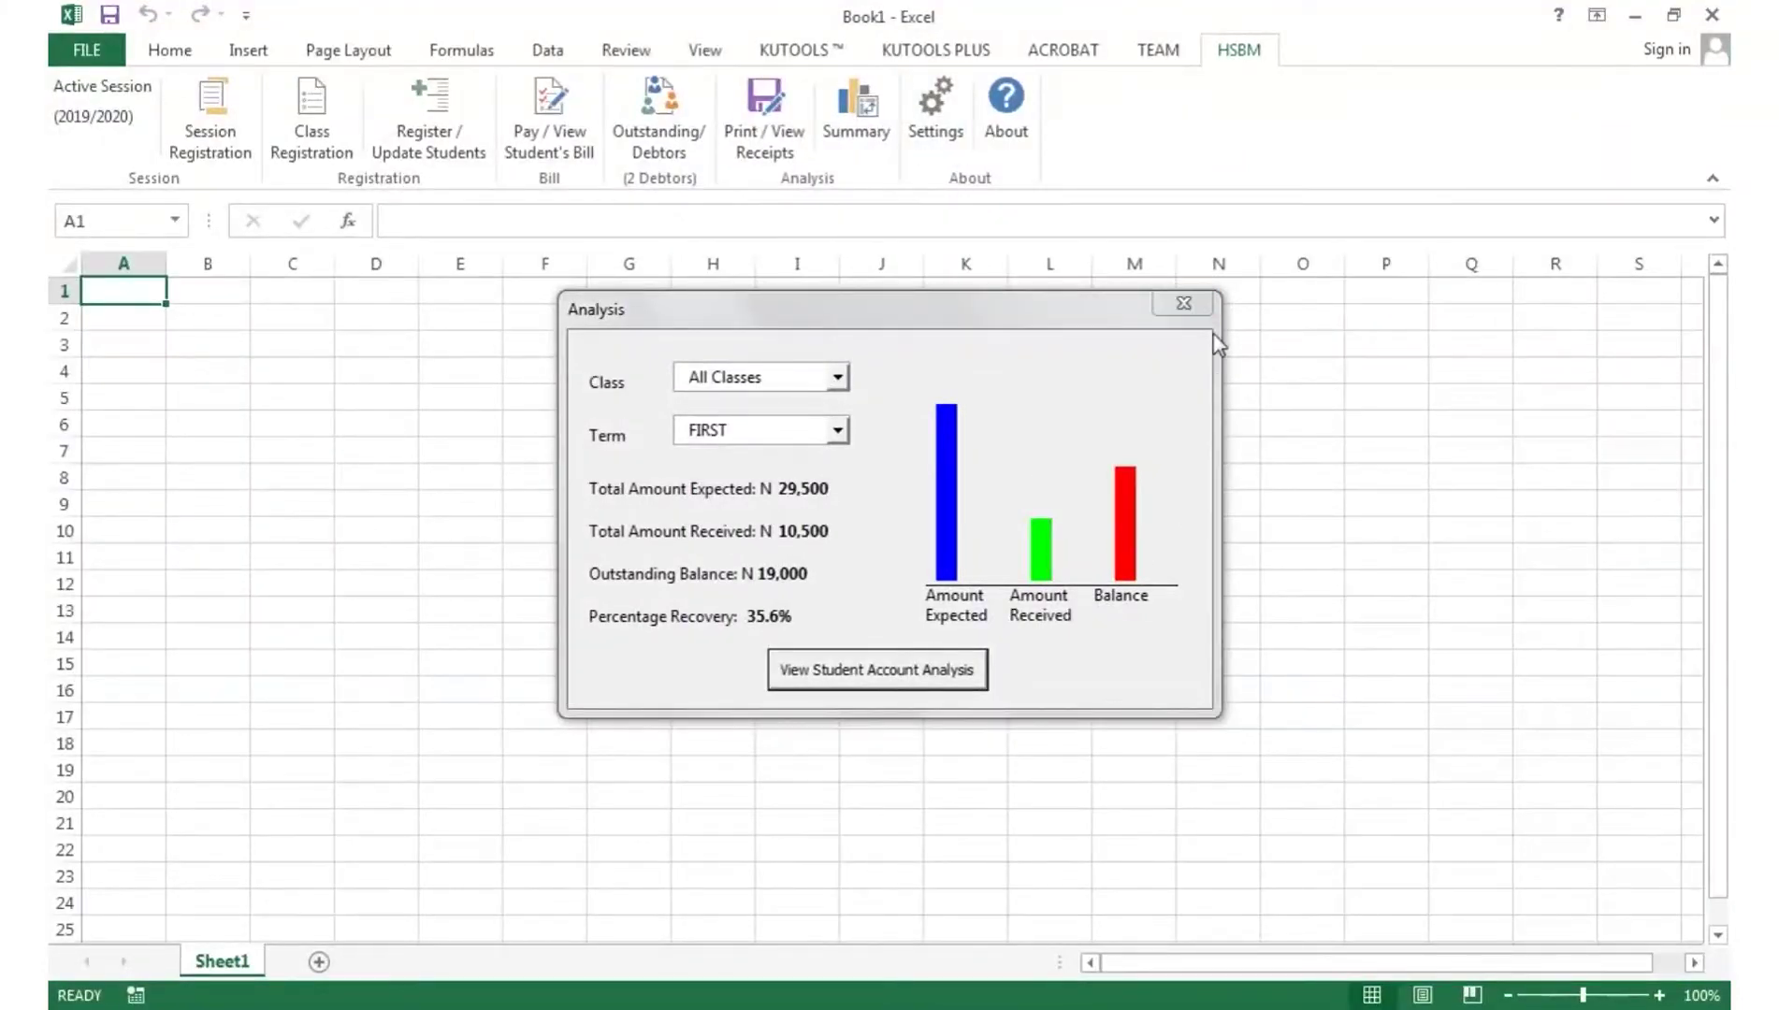
left_click(1184, 303)
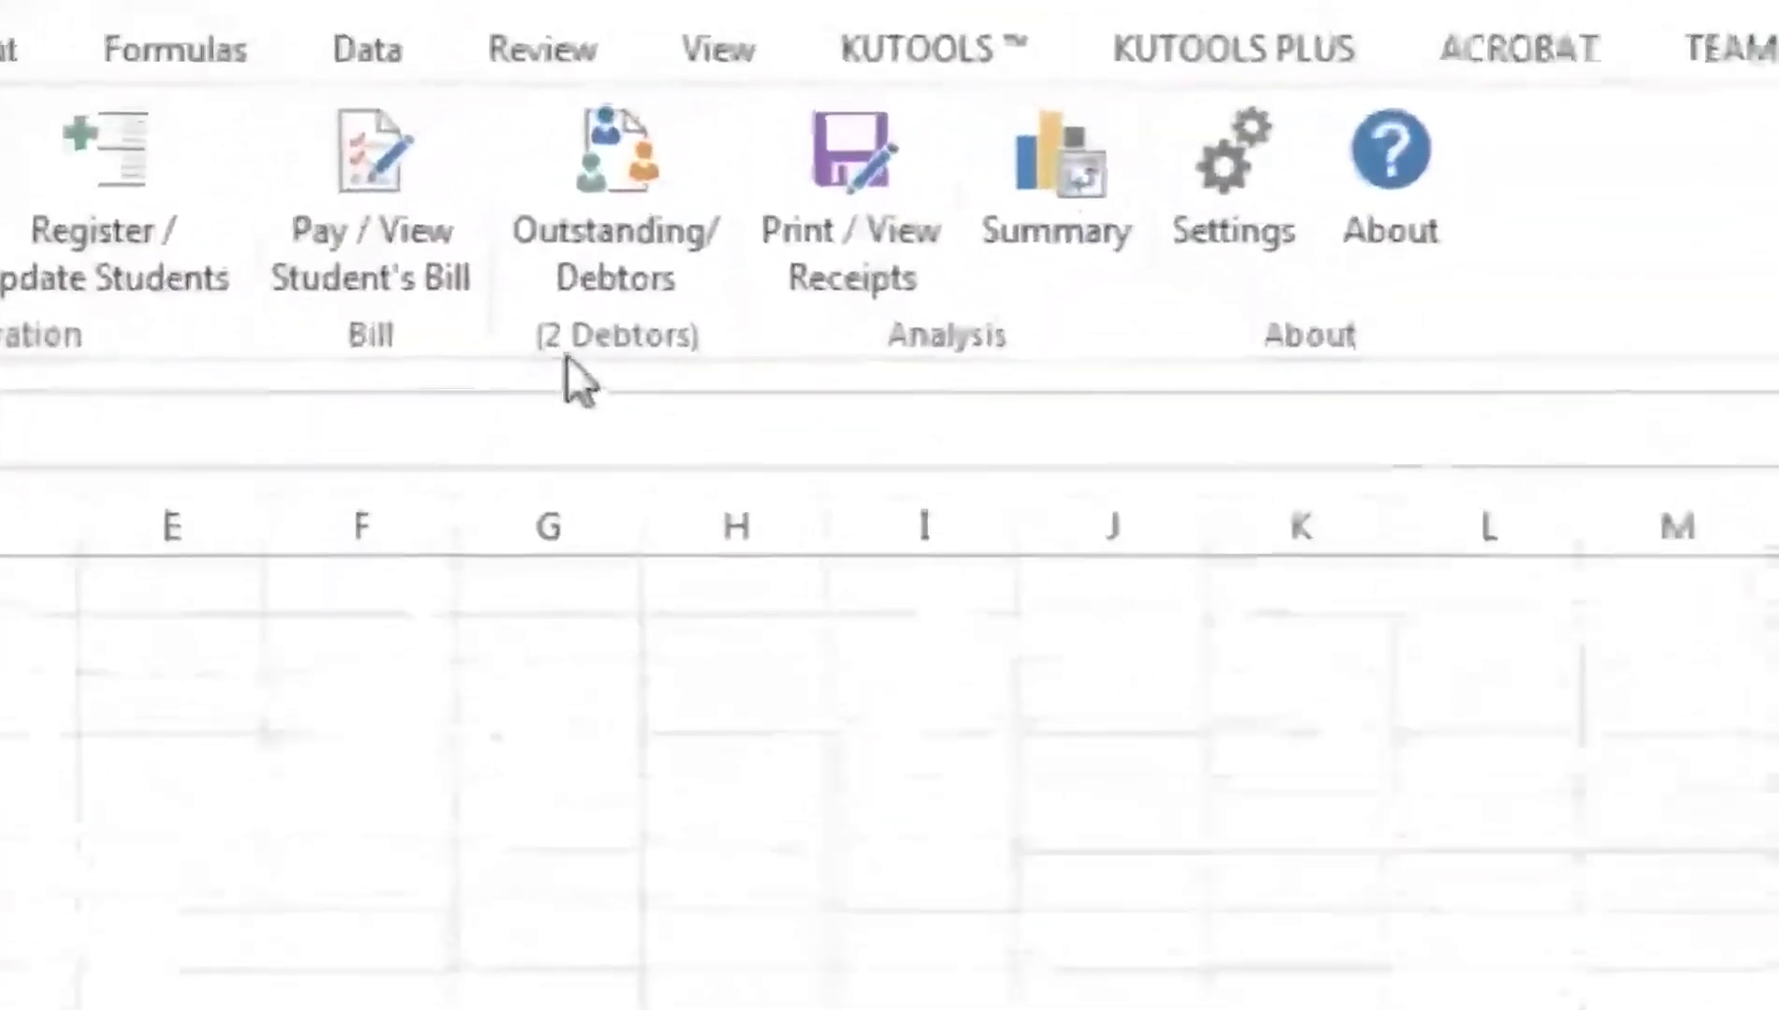